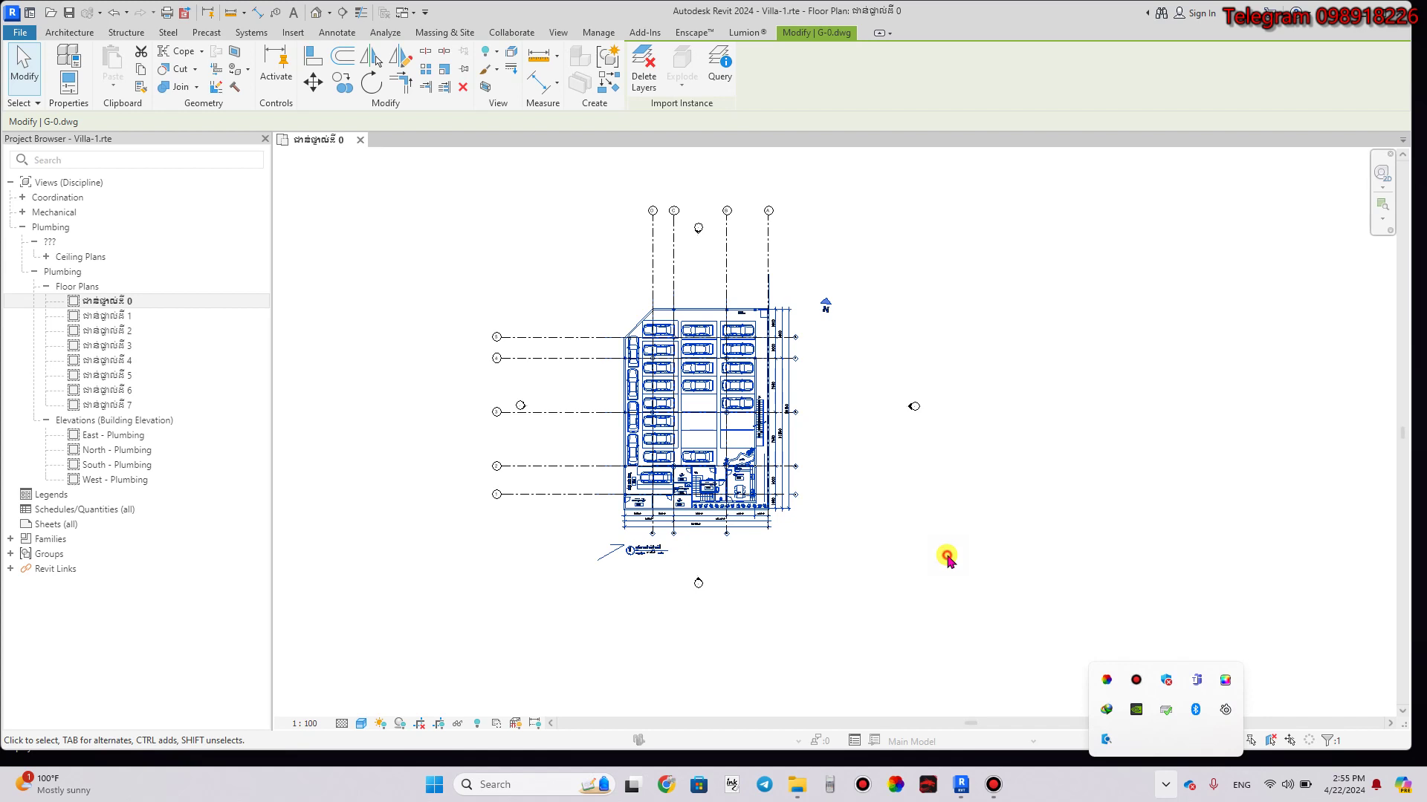
Change the ground-floor plan scale to 1:50, then set it back to 1:100.
click(947, 559)
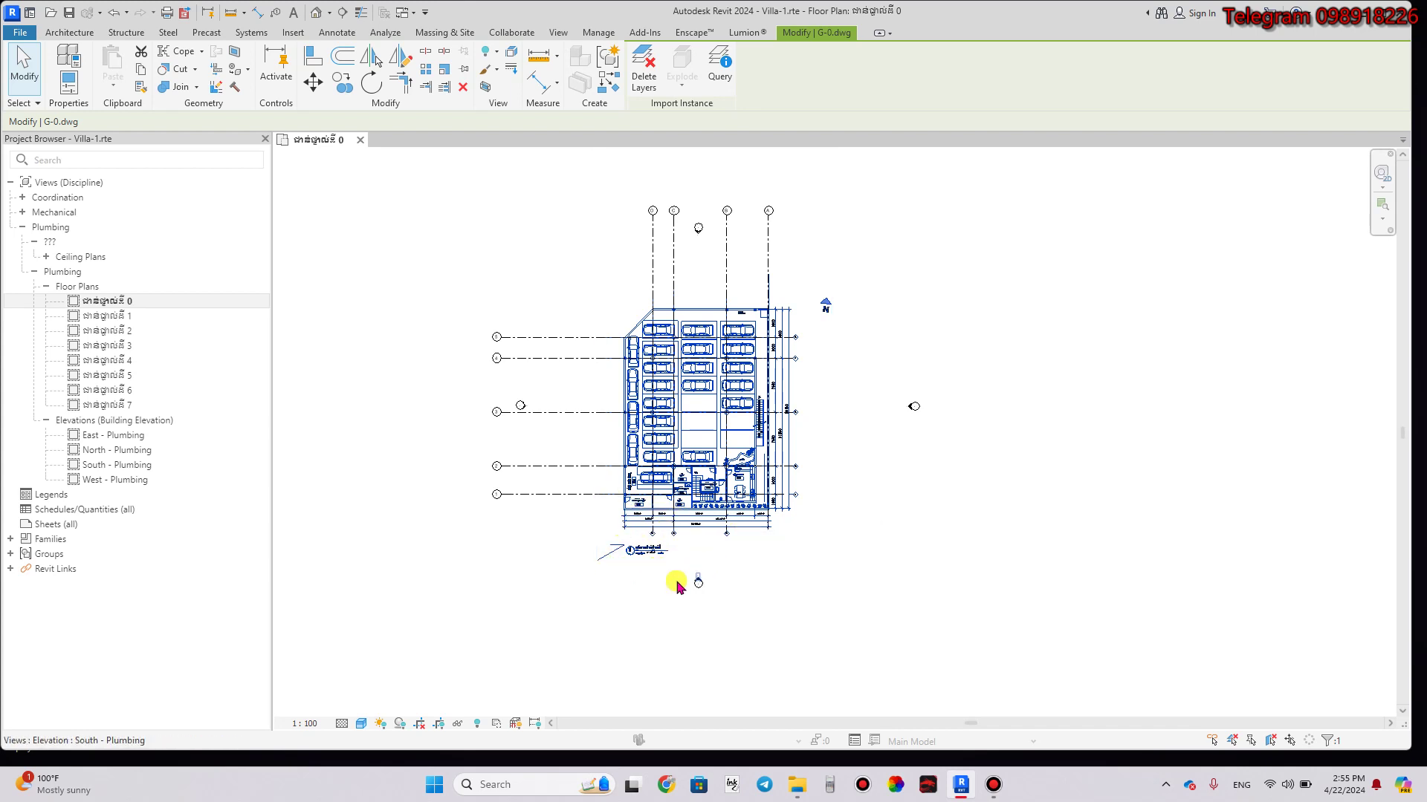
scroll(678, 582, up, 2)
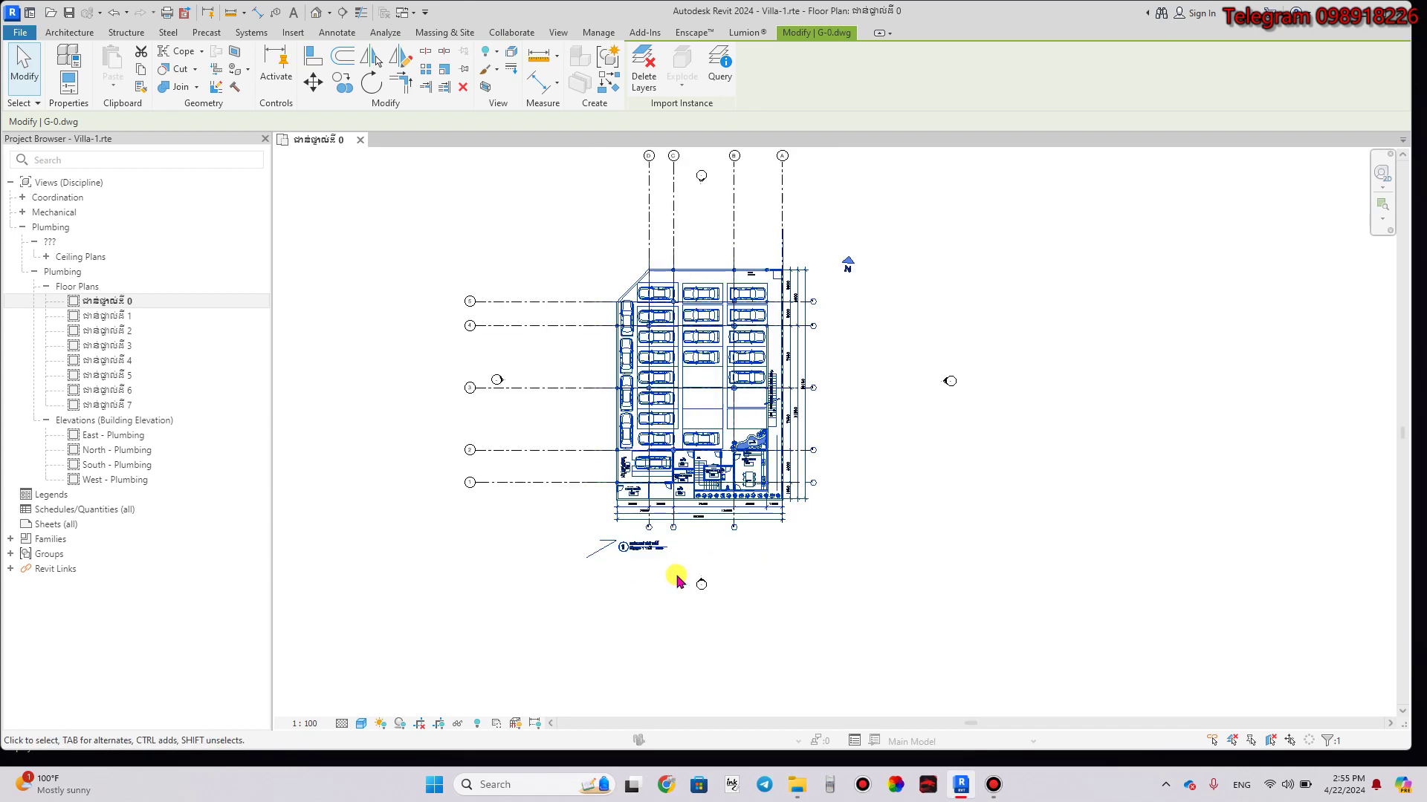
scroll(675, 582, up, 2)
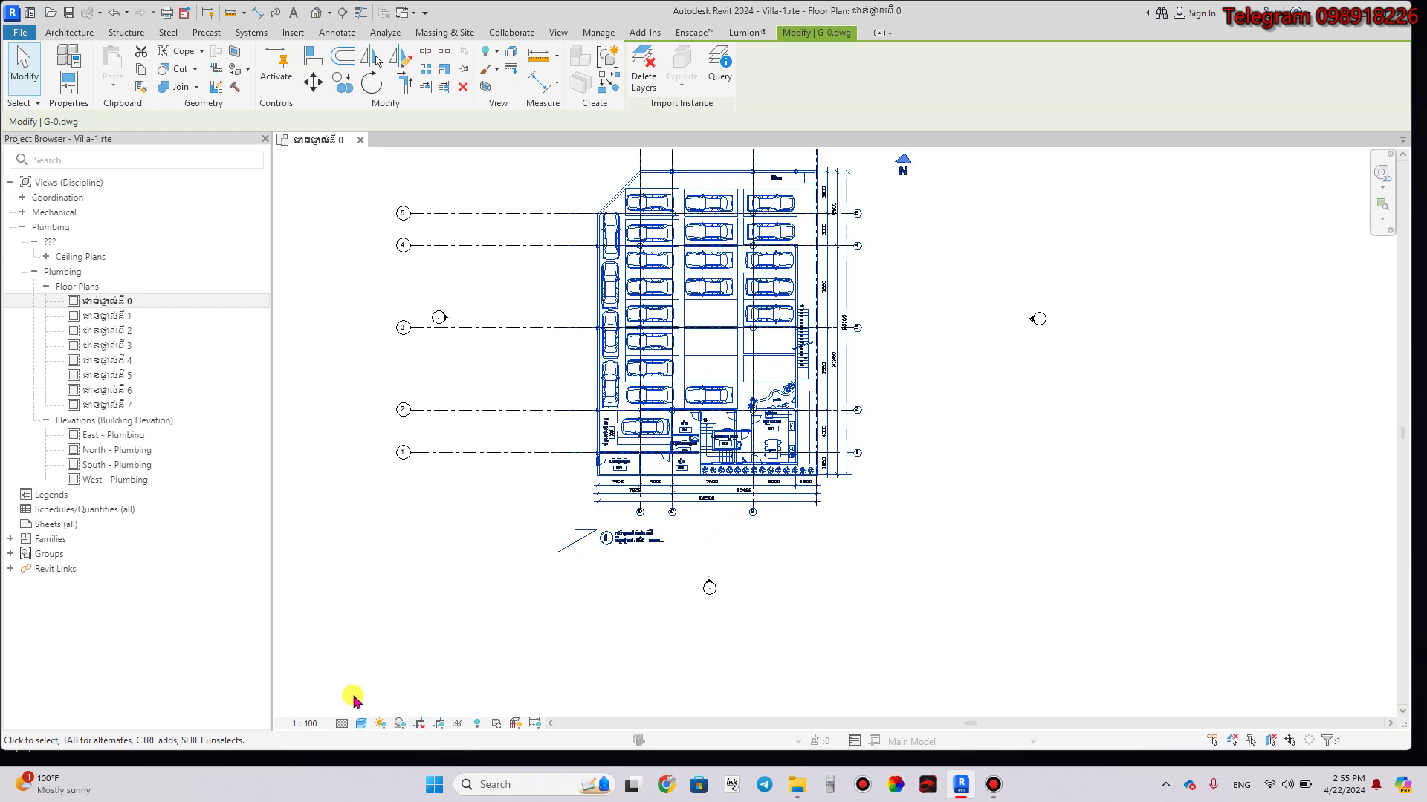
click(305, 723)
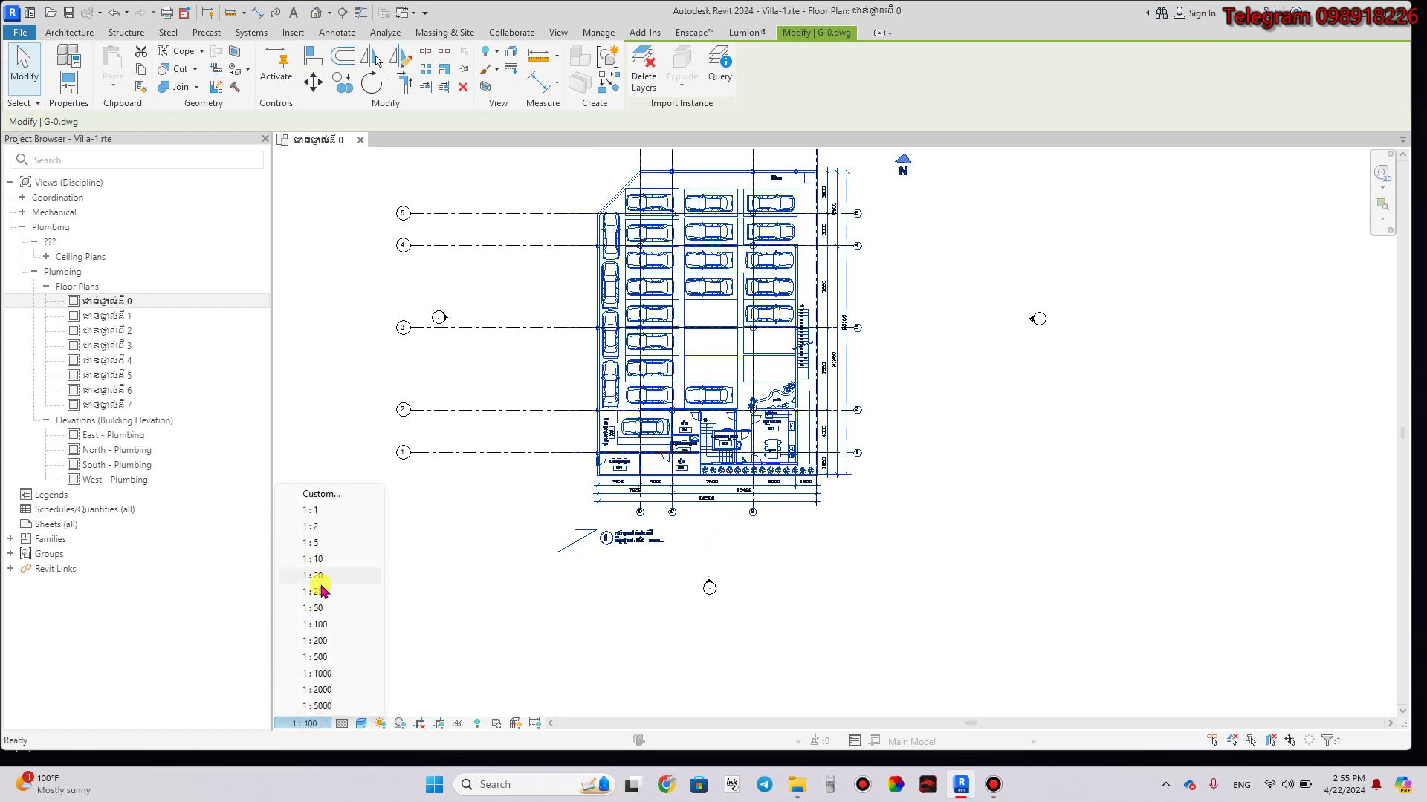
click(318, 607)
click(695, 534)
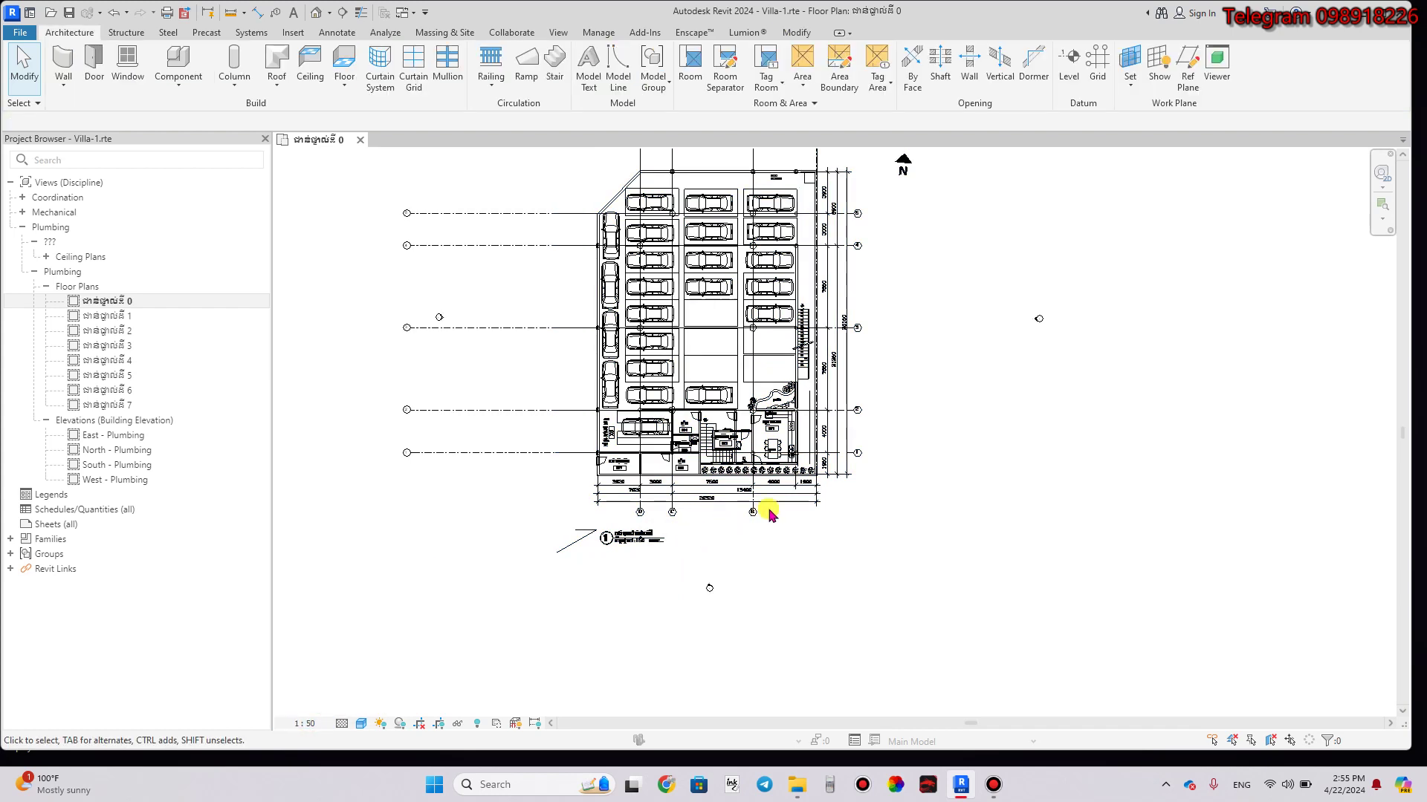
scroll(535, 350, up, 1)
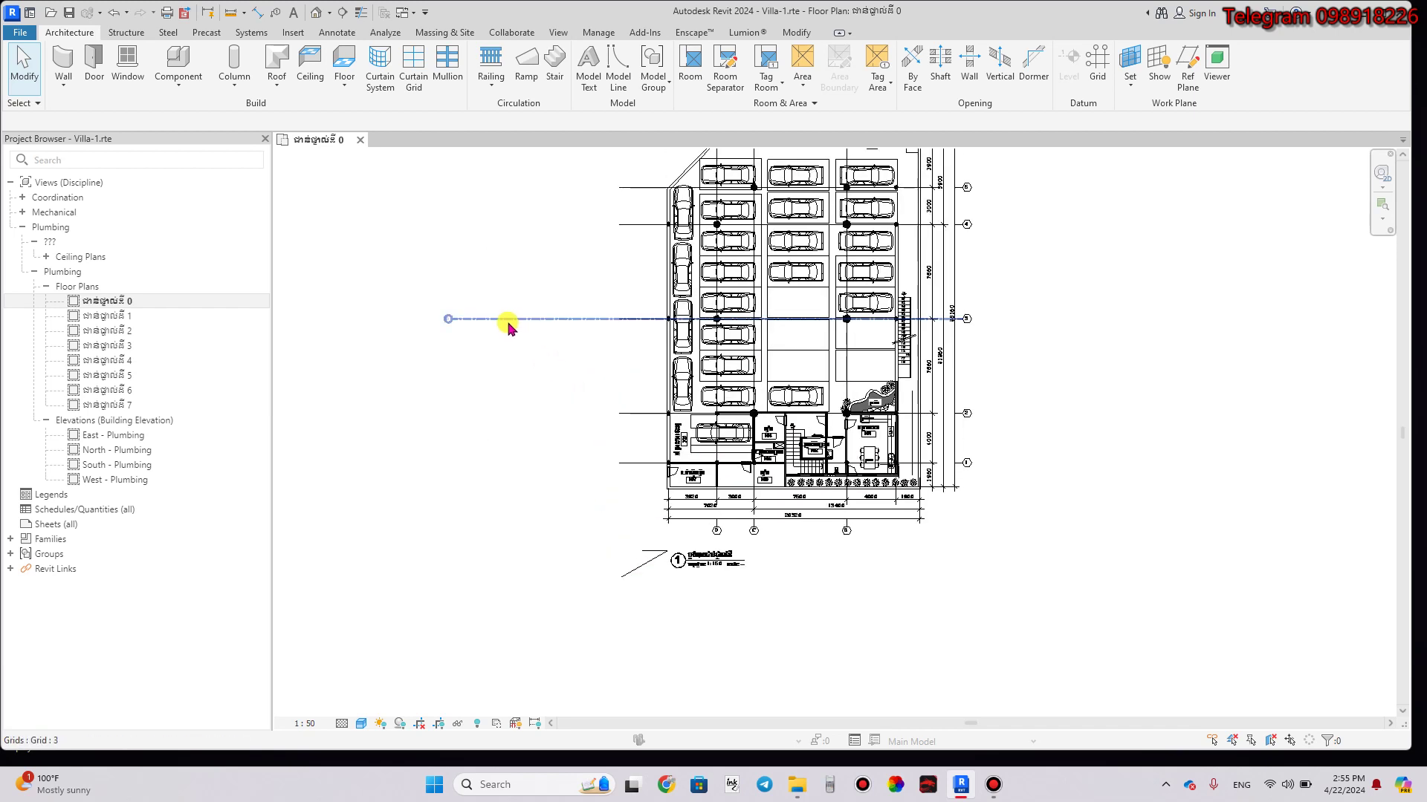
scroll(494, 320, up, 1)
scroll(481, 311, up, 1)
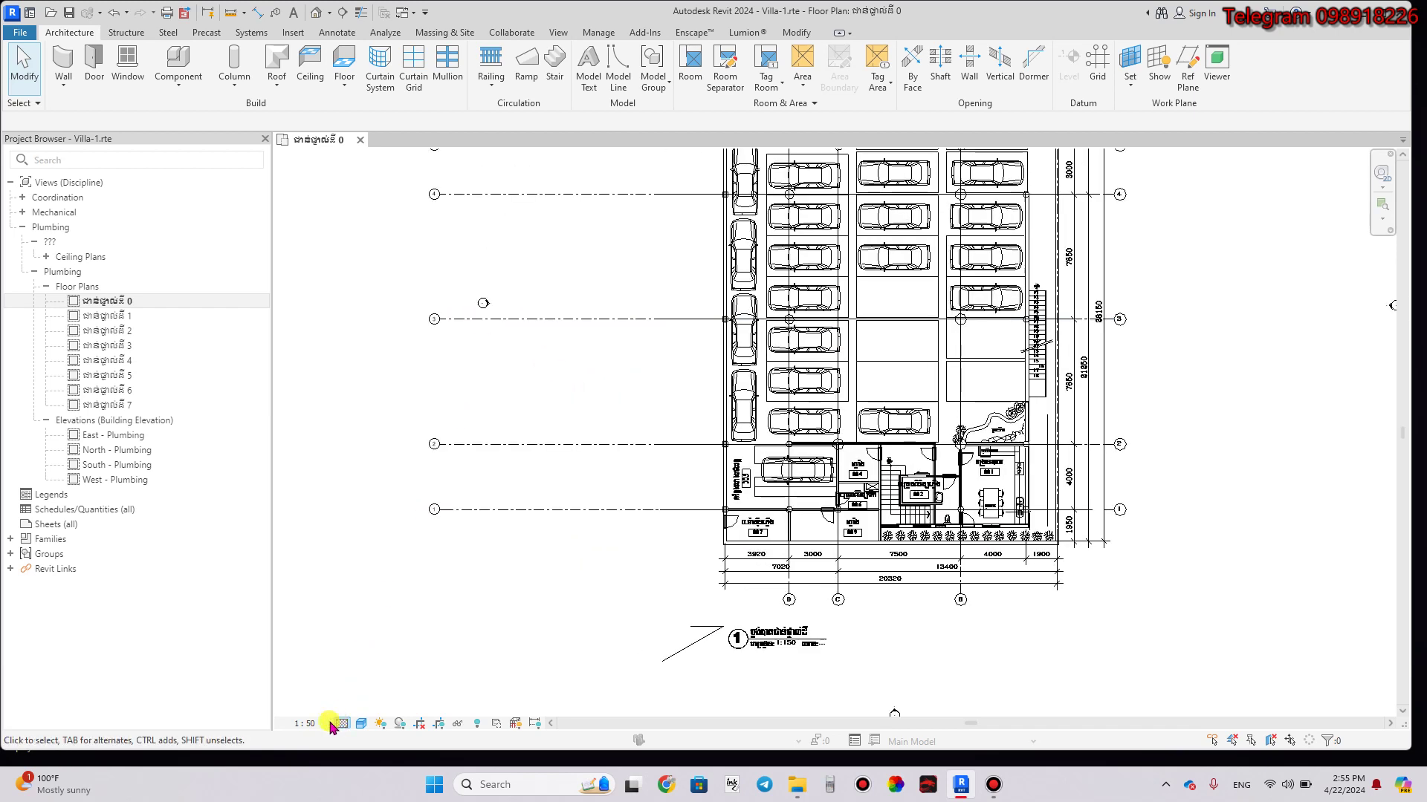
click(305, 723)
click(320, 608)
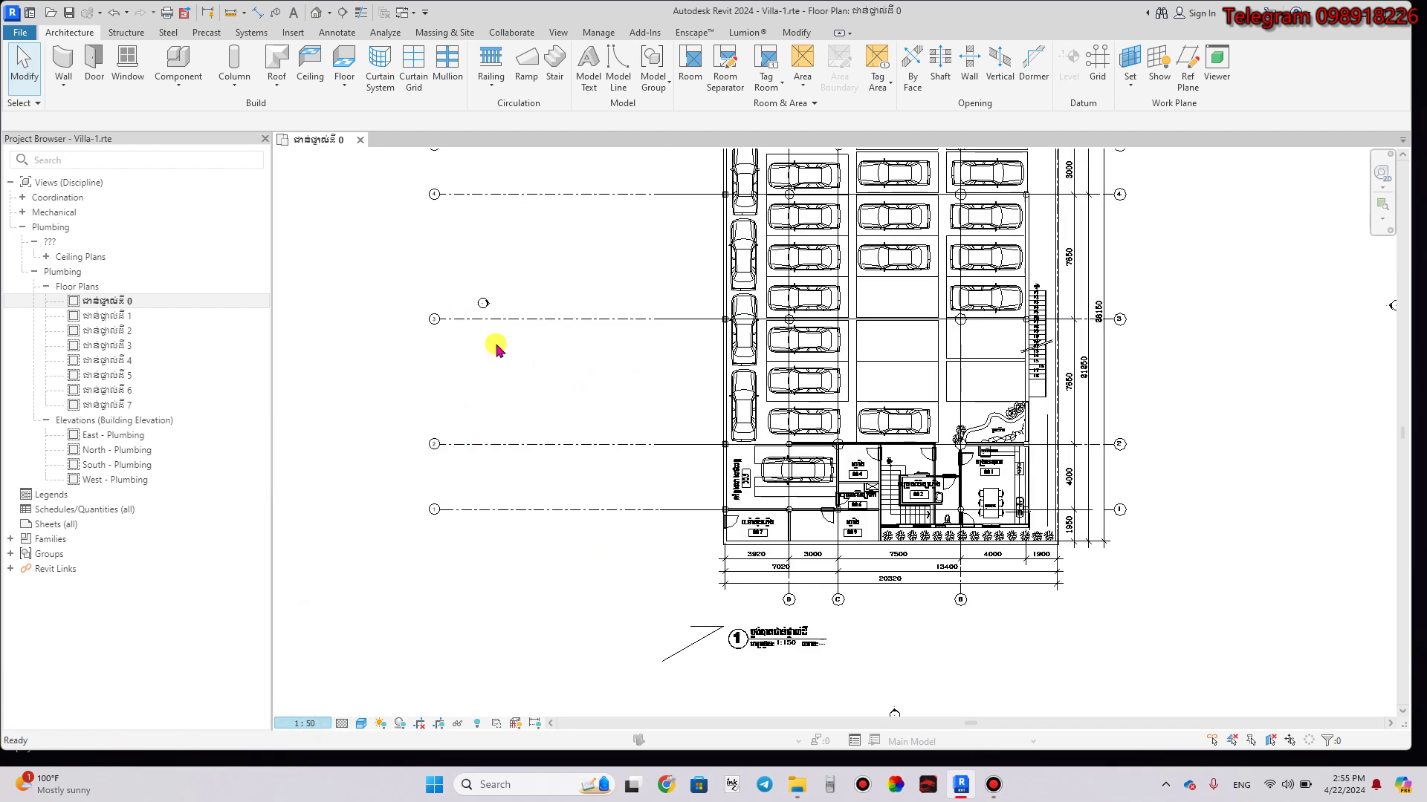
Set the plan's Detail Level to Fine.
click(342, 723)
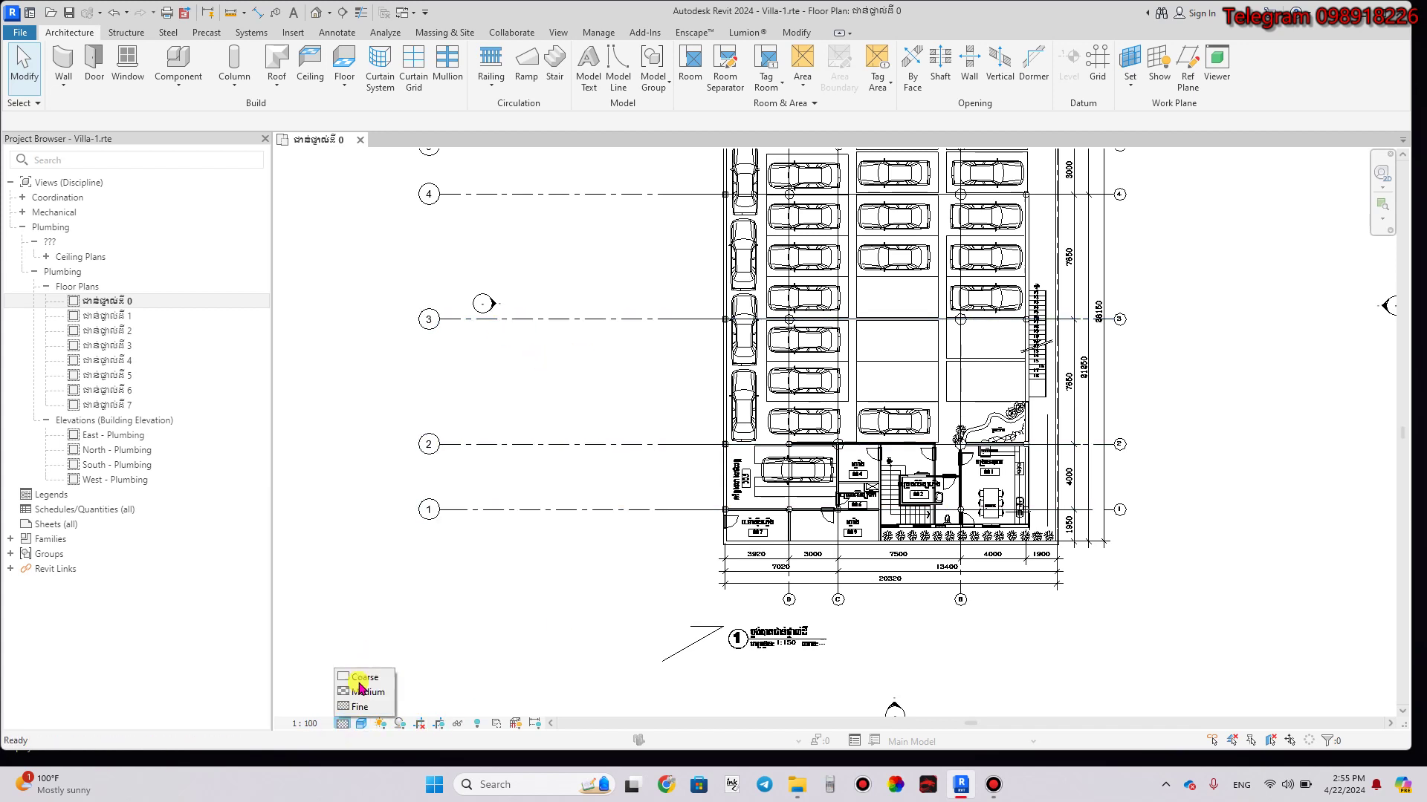
click(366, 707)
scroll(996, 559, down, 2)
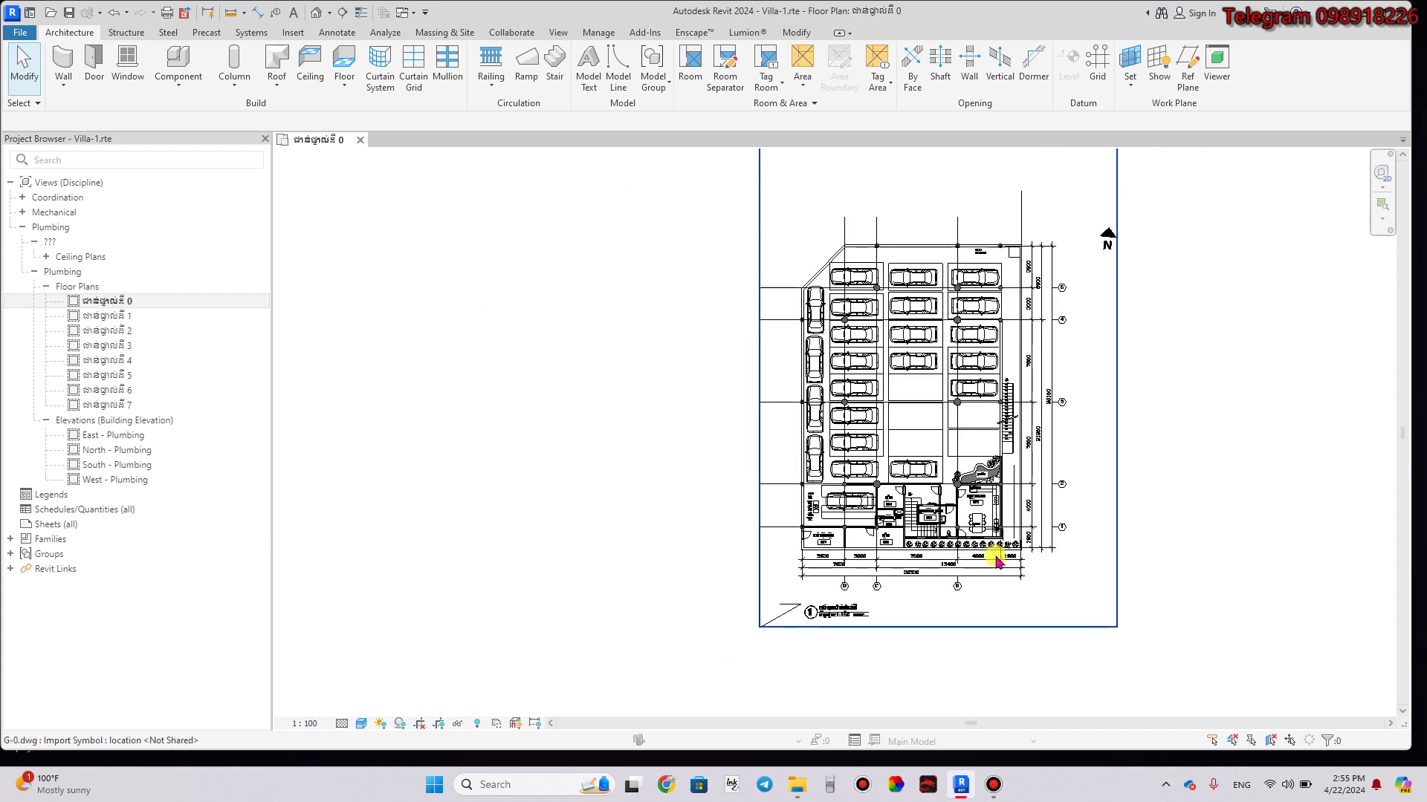
scroll(982, 590, up, 2)
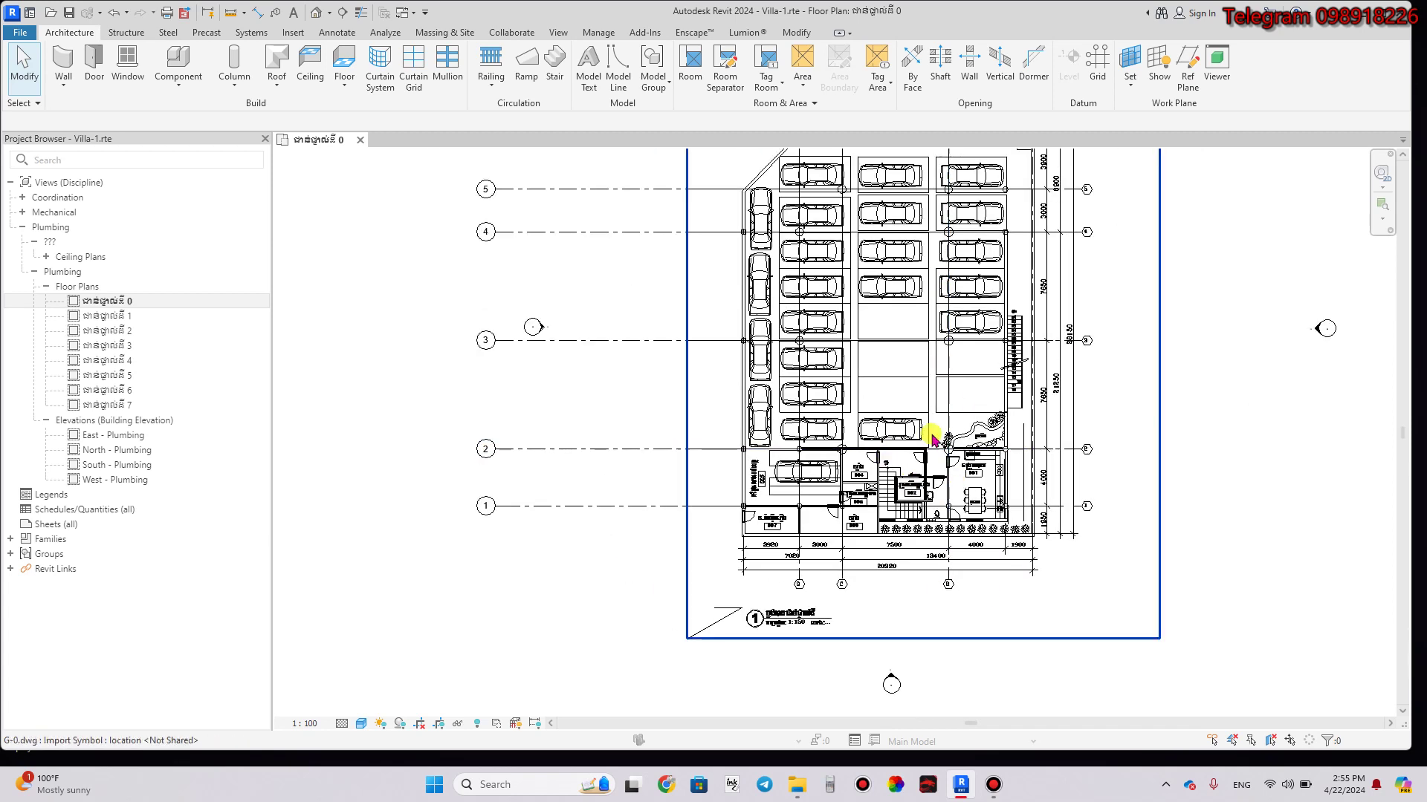
Apply the Consistent Colors visual style and confirm the plan stays at Fine detail.
click(361, 724)
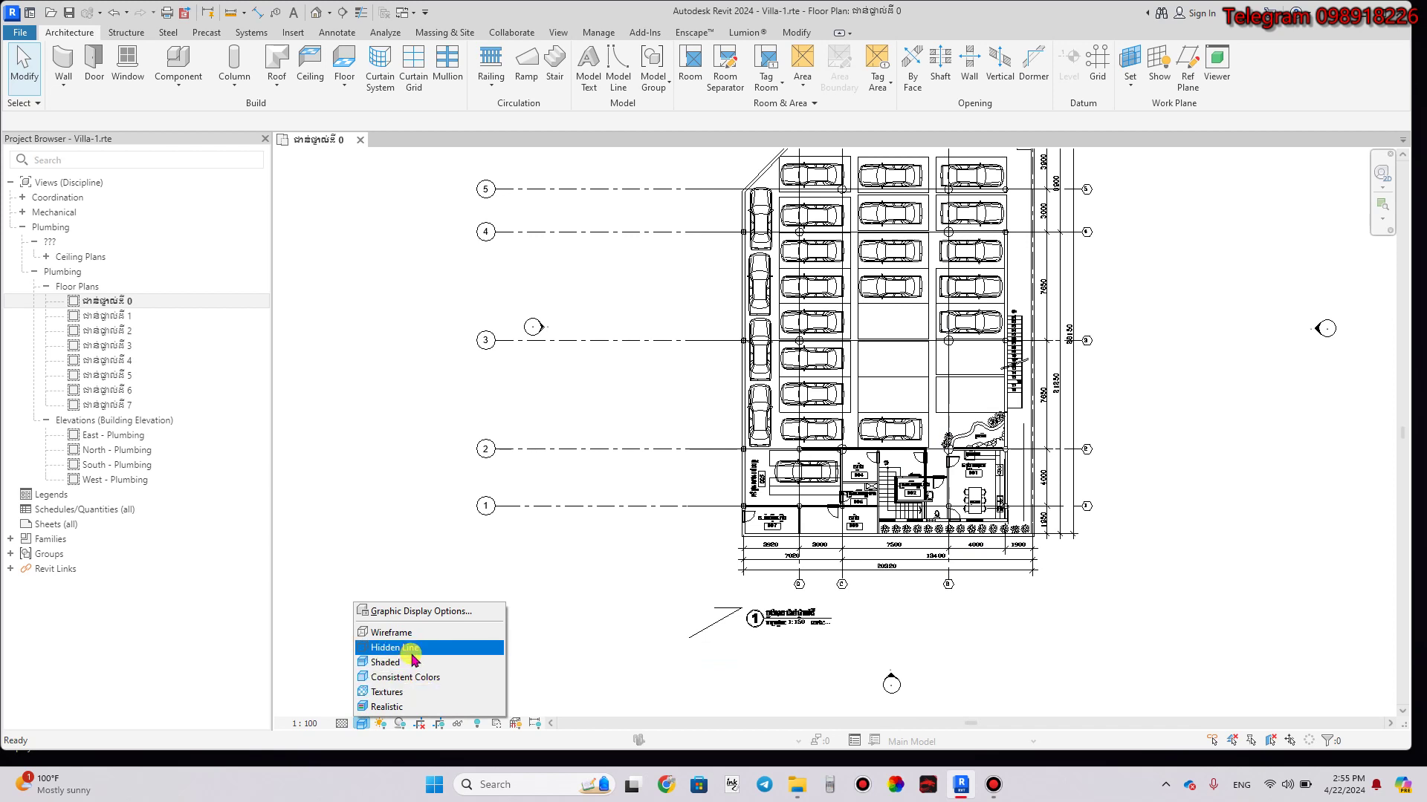
click(431, 678)
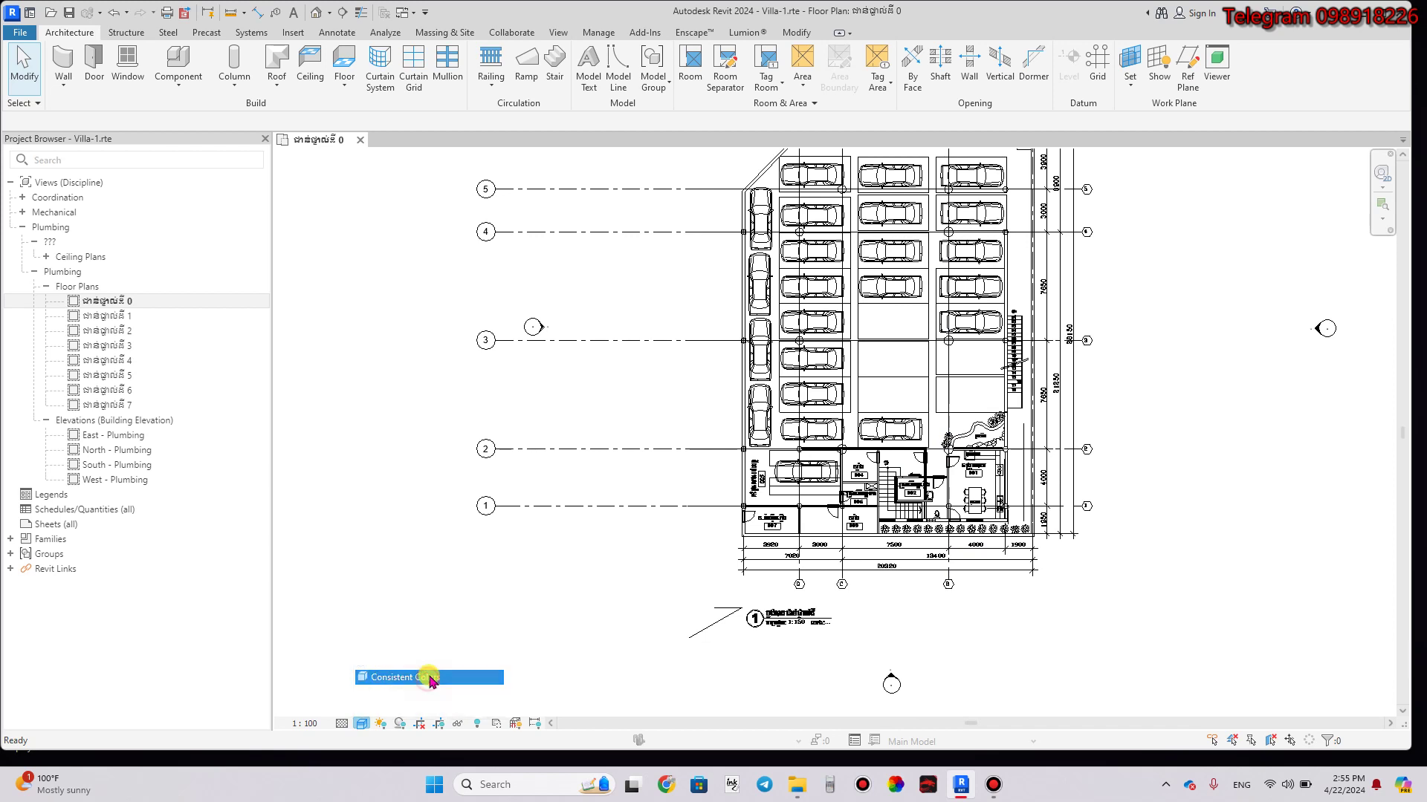
scroll(942, 576, down, 1)
scroll(939, 576, down, 1)
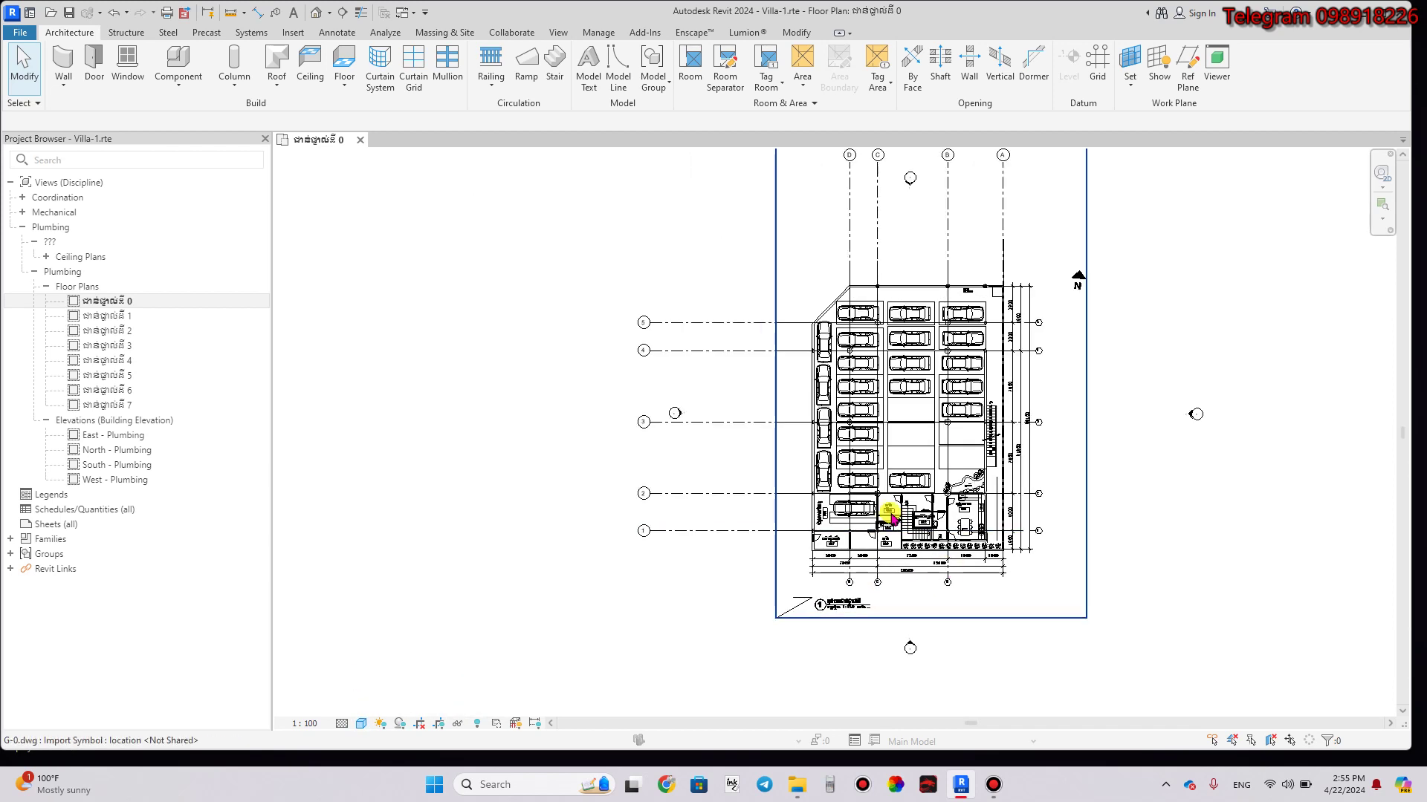
click(890, 512)
click(362, 723)
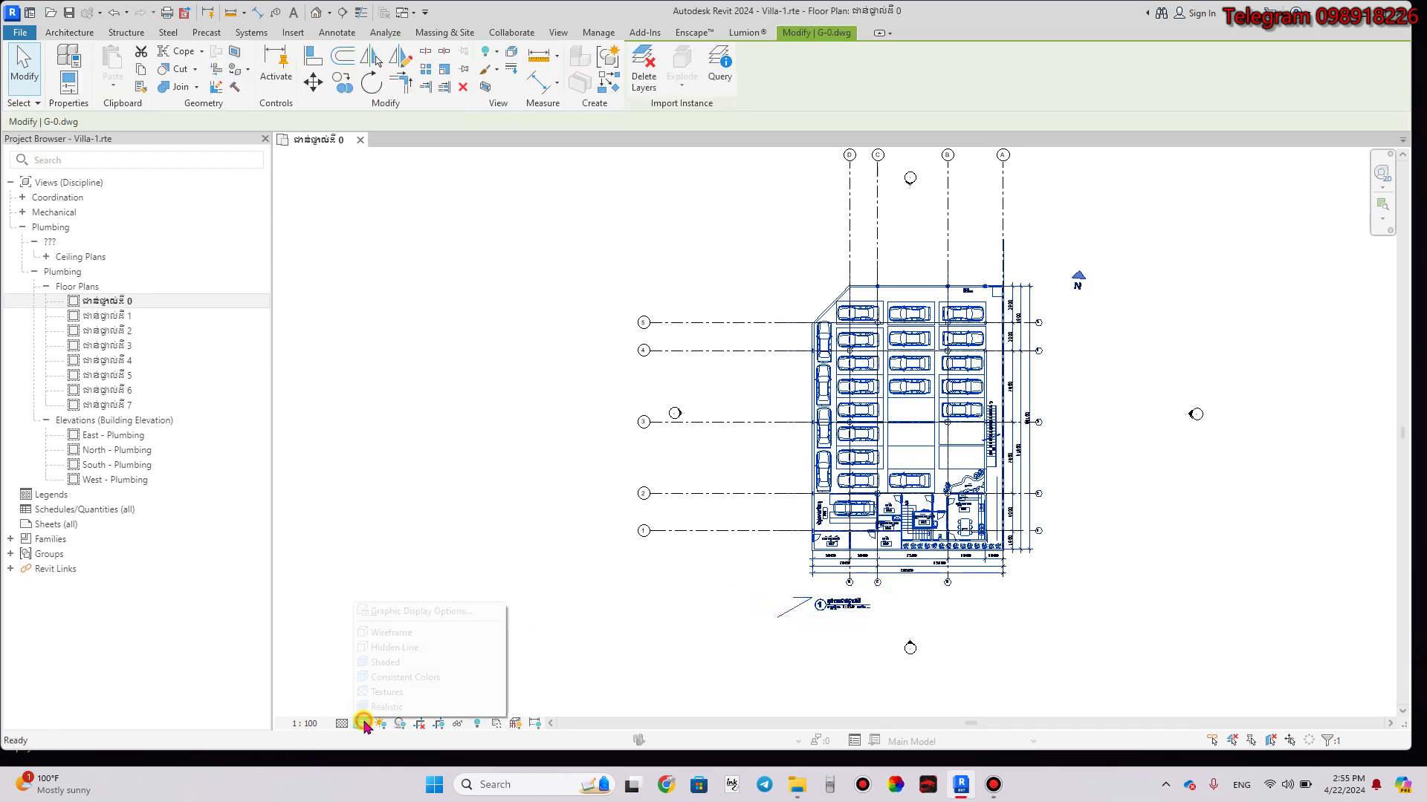
click(342, 723)
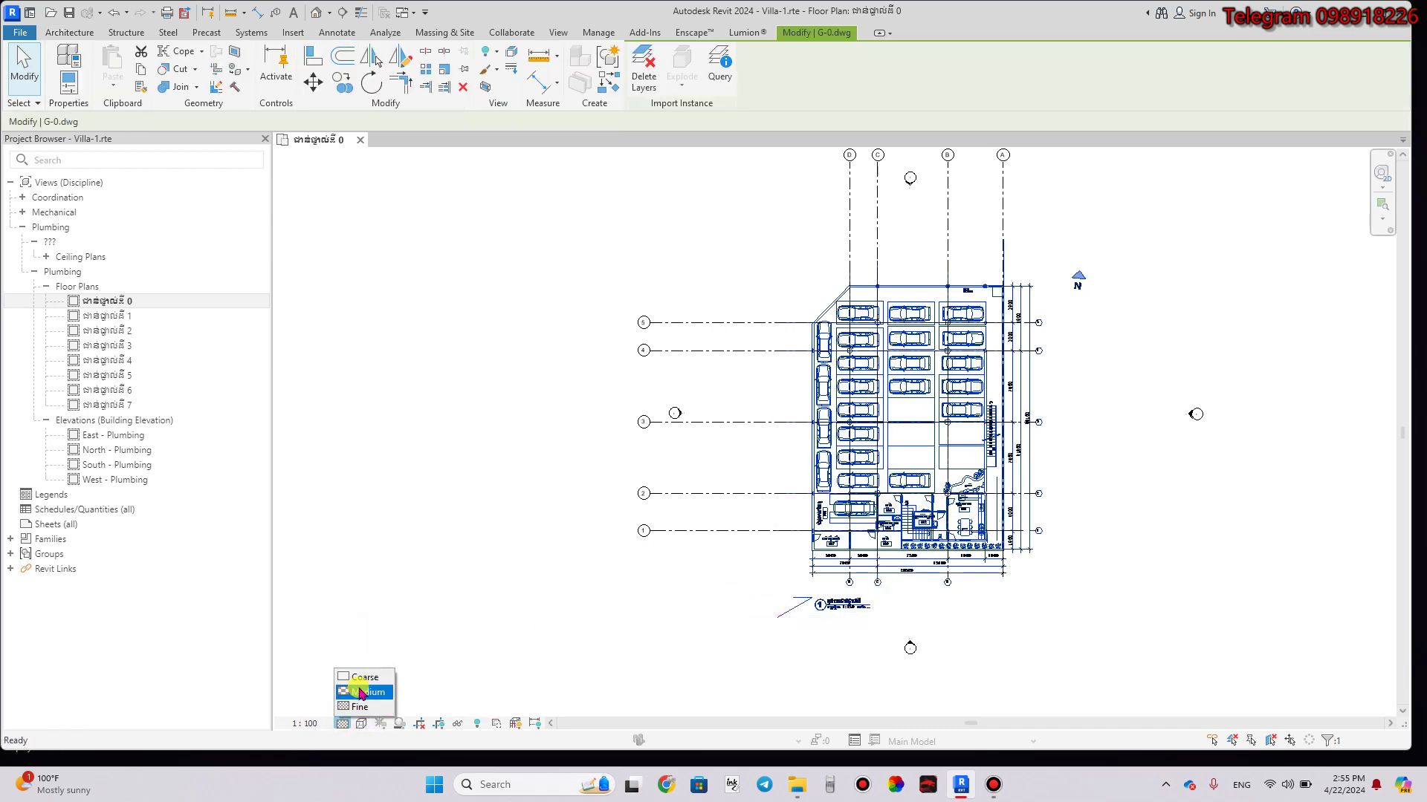
click(364, 708)
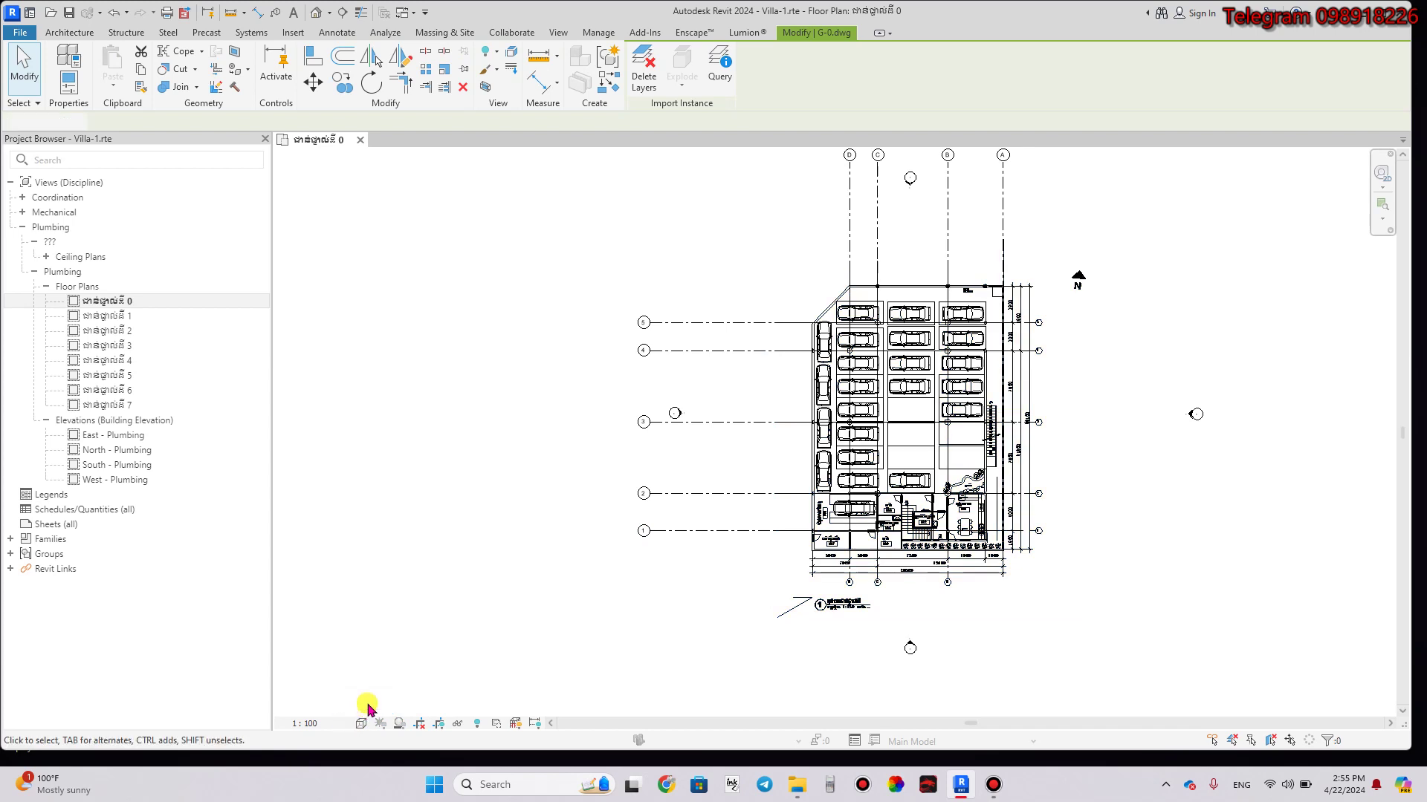
Pan the plan, select the linked G-0.dwg, and pick the level 1 plumbing floor plan.
scroll(1055, 578, up, 2)
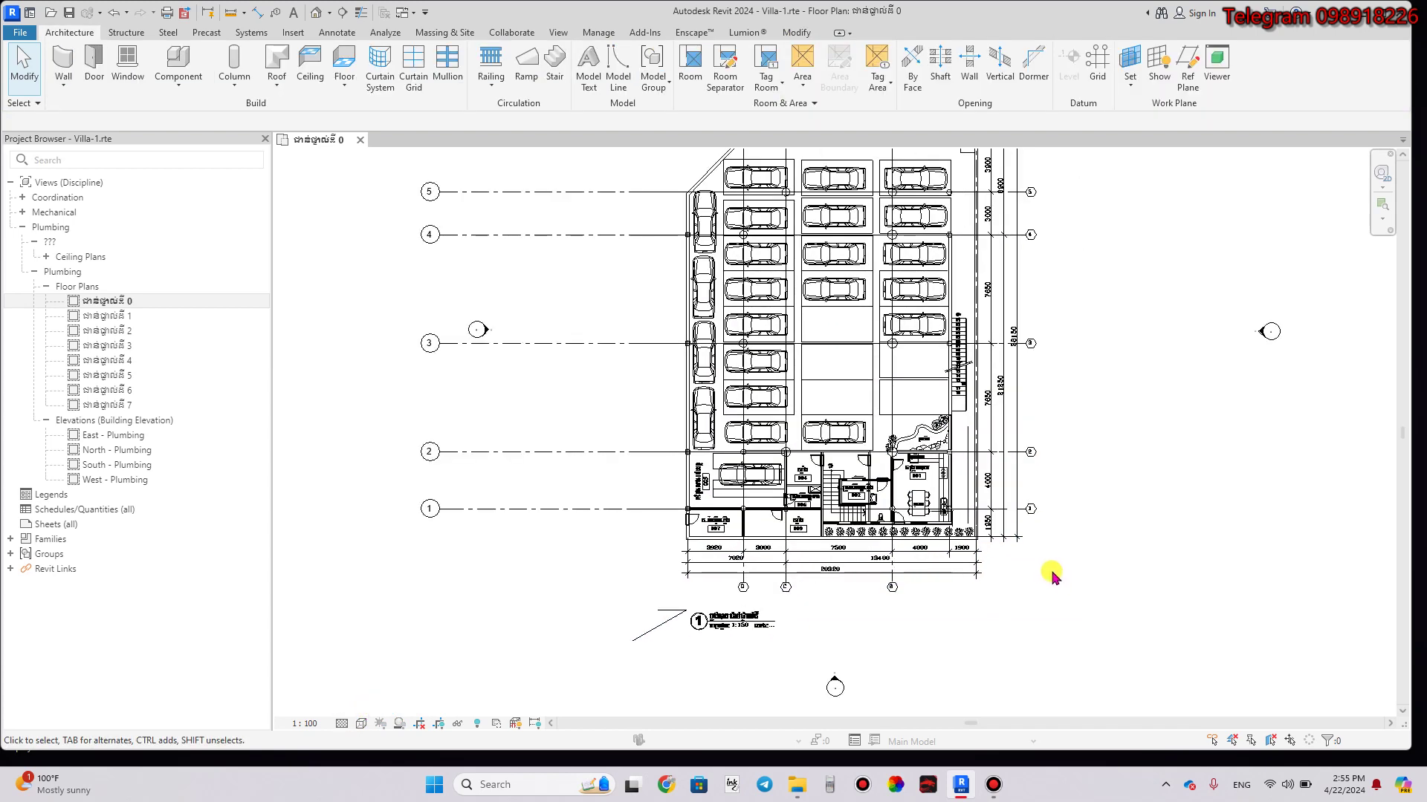
mouse_move(1006, 564)
middle_down()
mouse_move(948, 575)
mouse_move(964, 582)
middle_up()
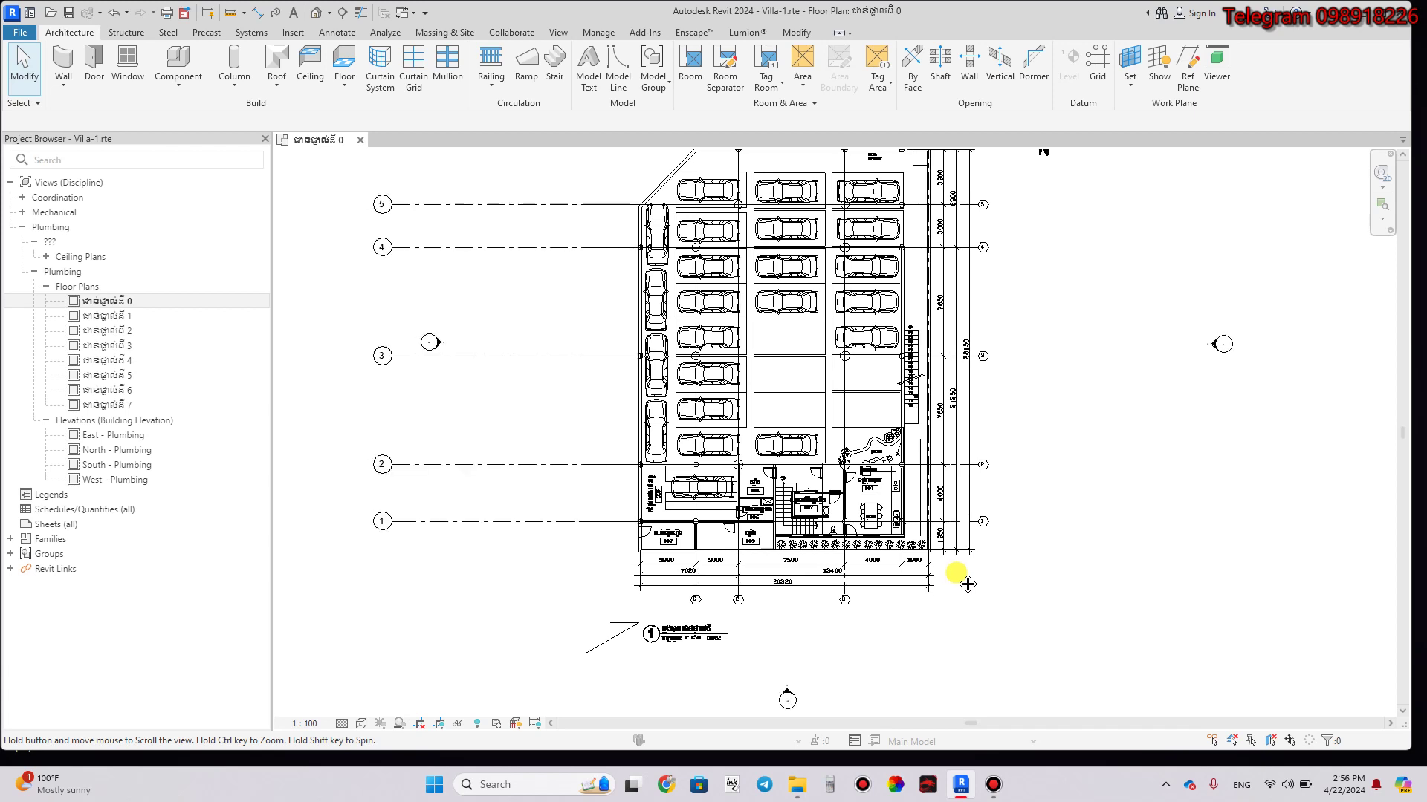
middle_drag(964, 582, 949, 573)
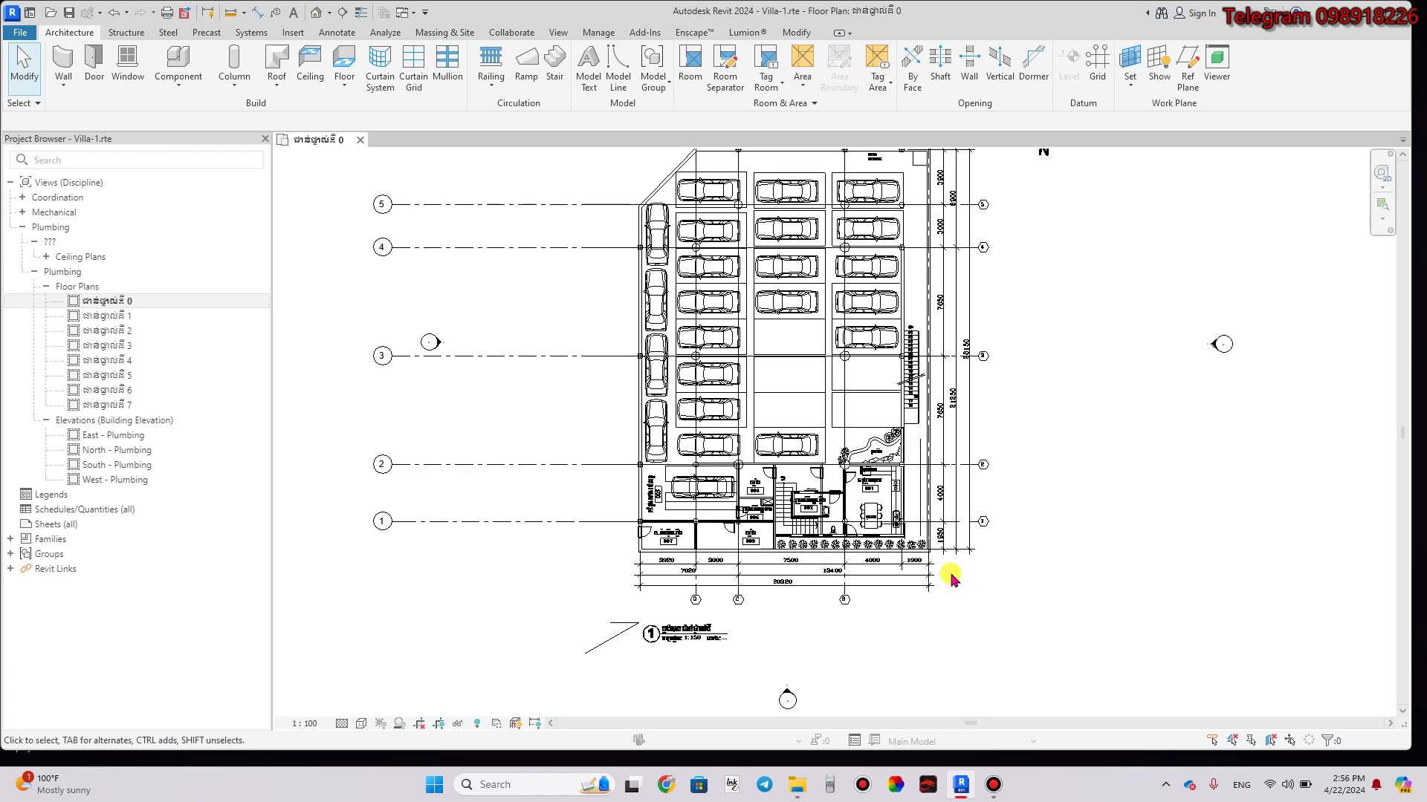
click(784, 319)
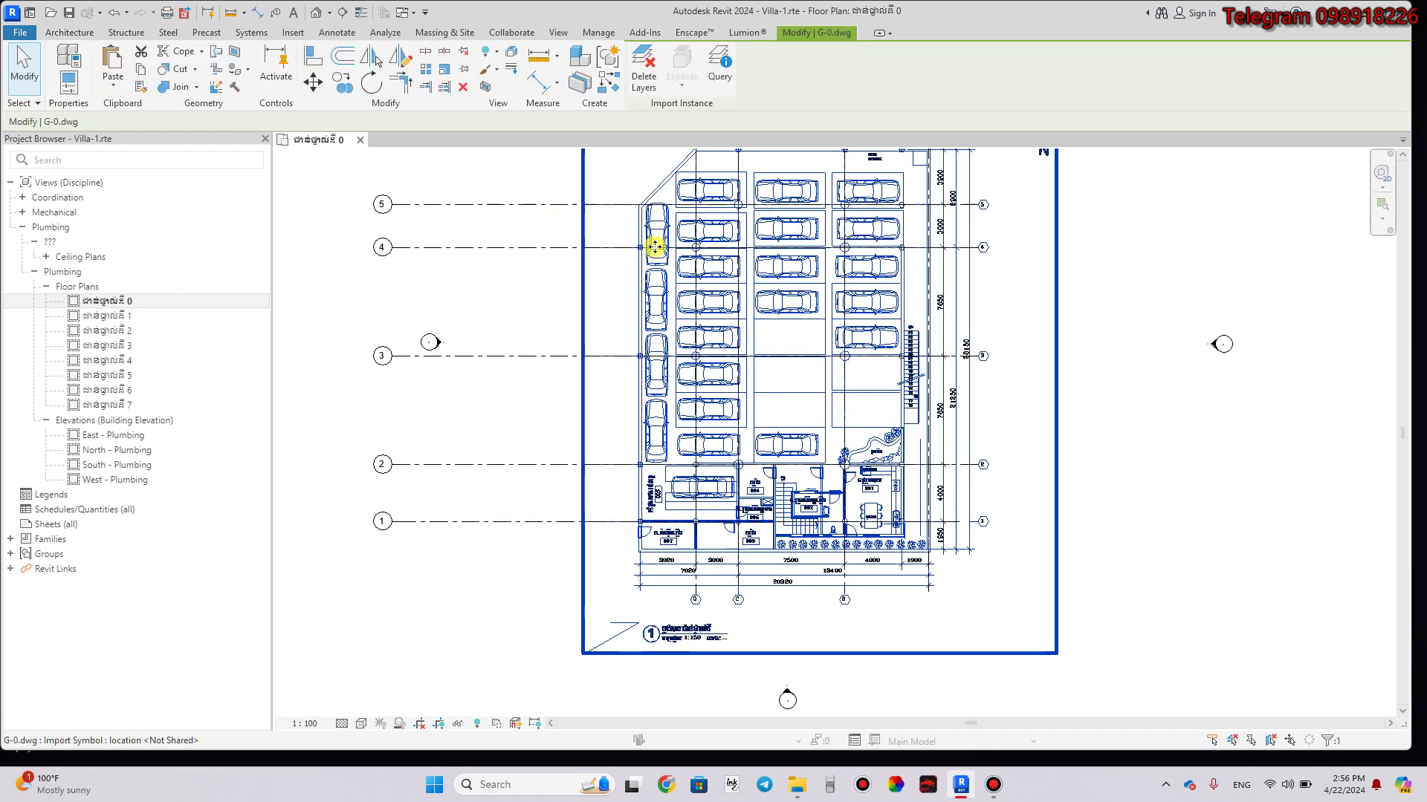
click(464, 72)
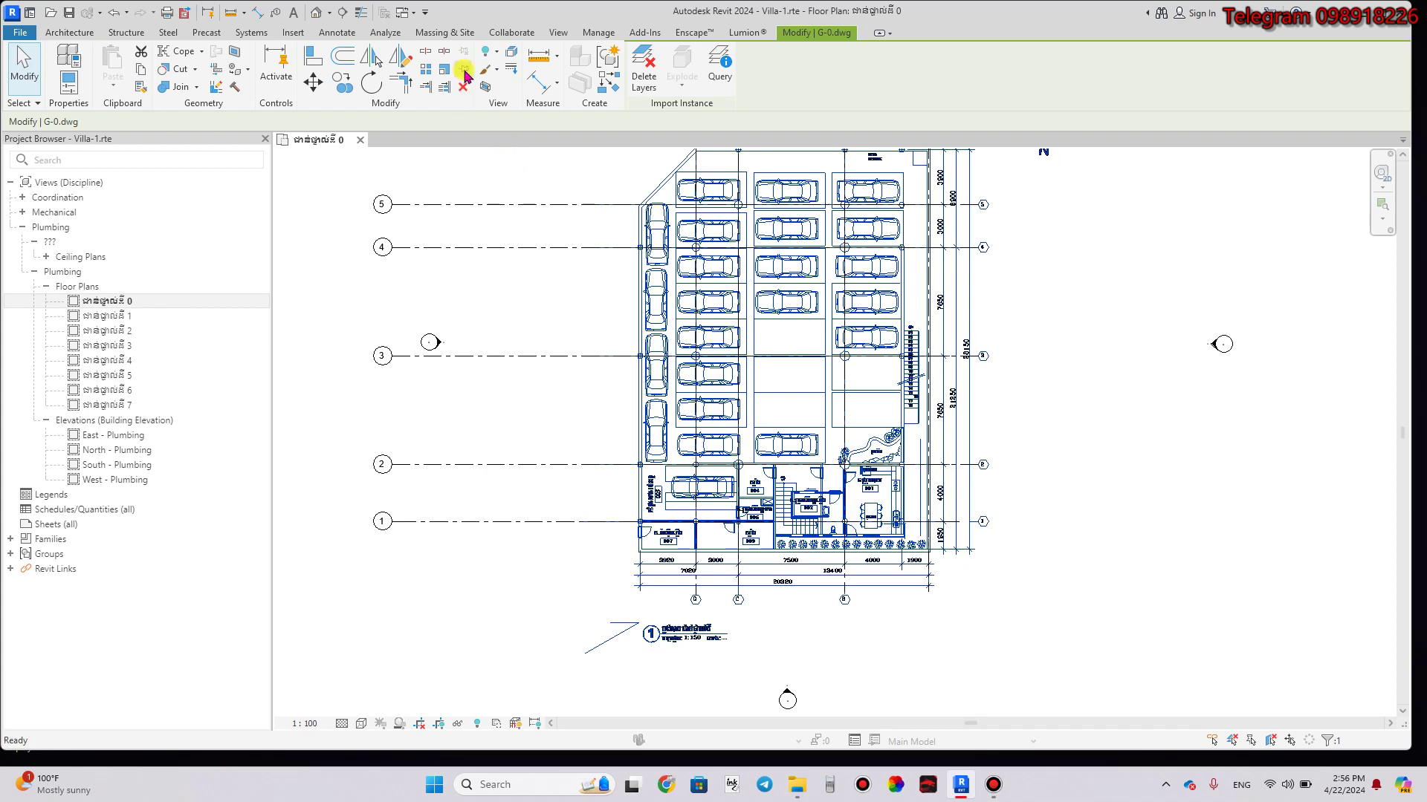
scroll(855, 413, down, 2)
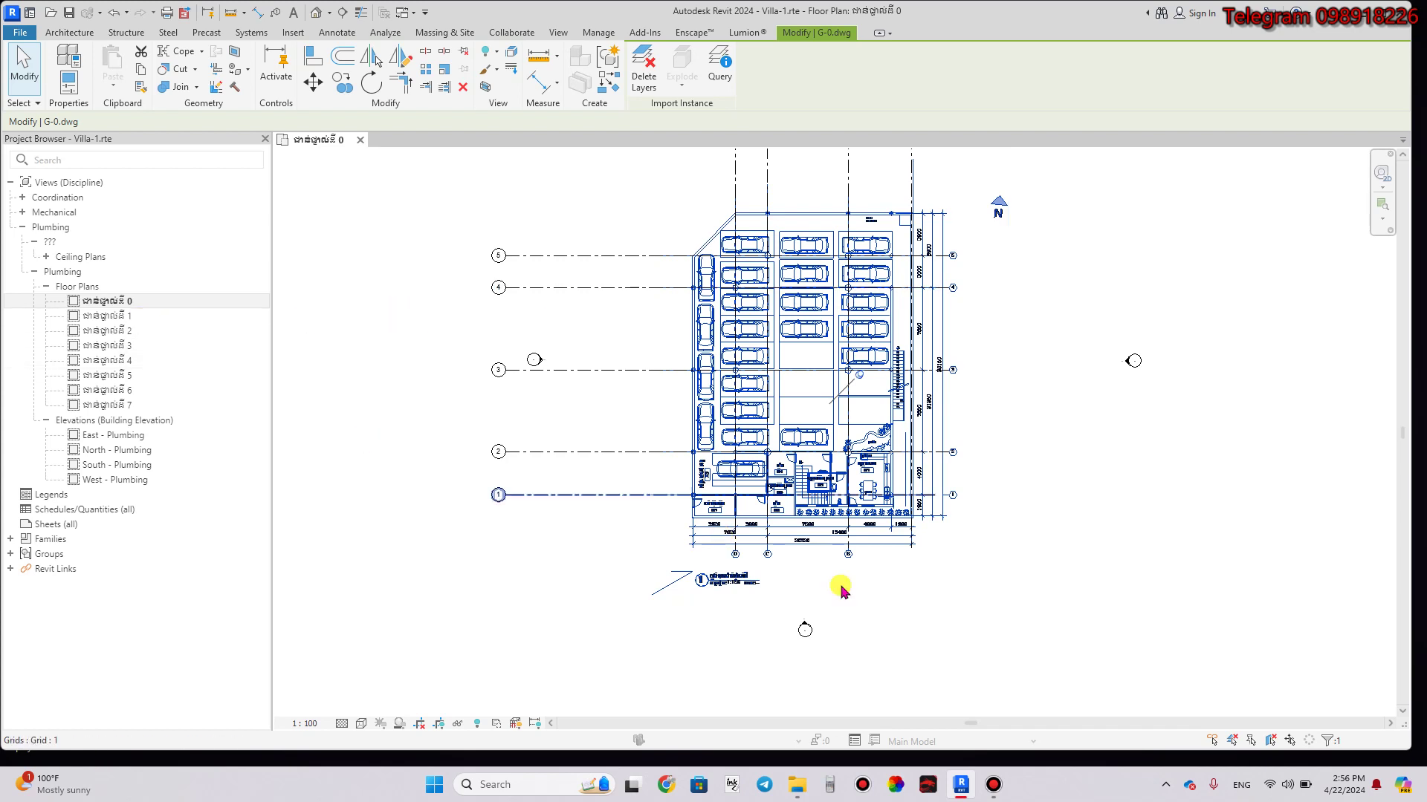
click(132, 319)
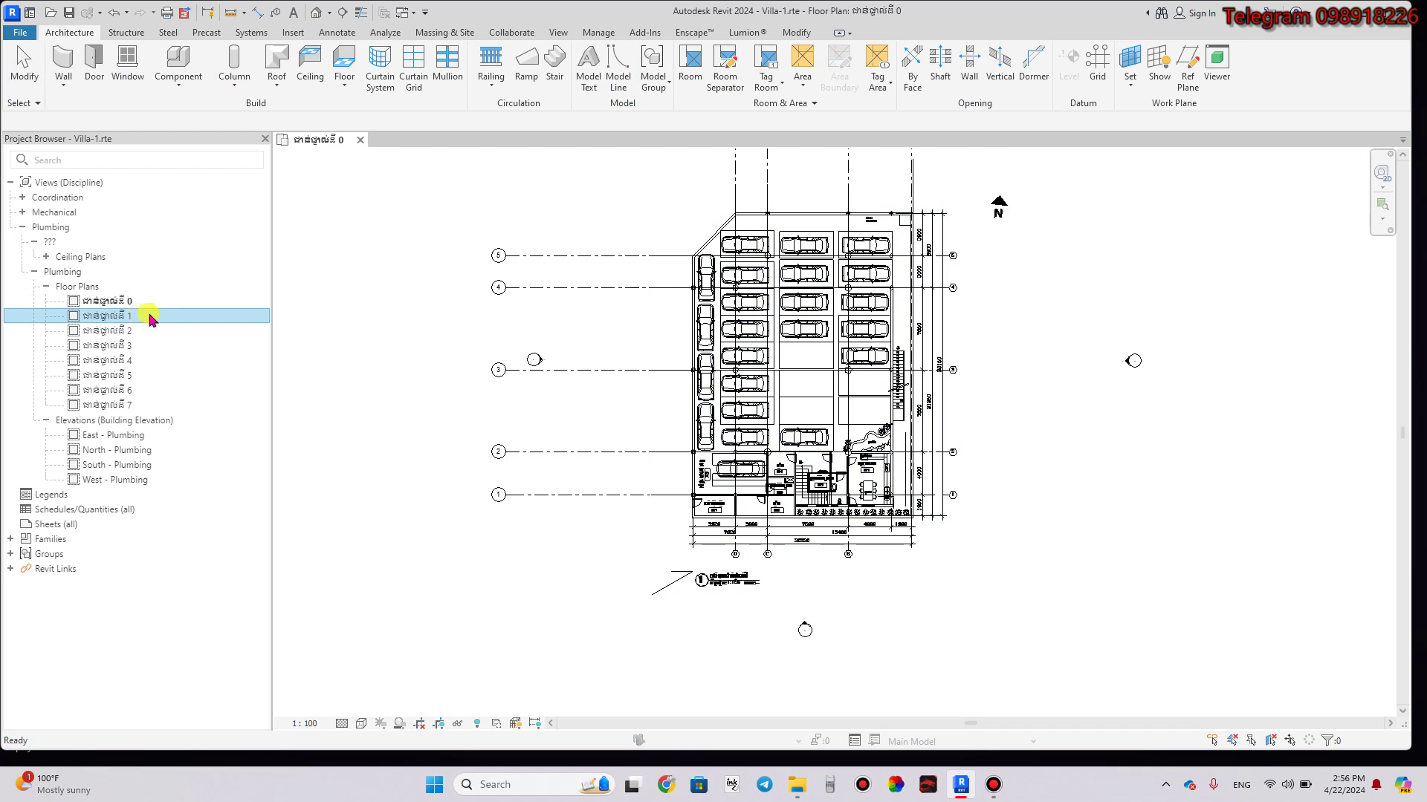
Open the level 1 plumbing plan, extend grid lines 1 and 2 rightward, then deselect.
double_click(149, 318)
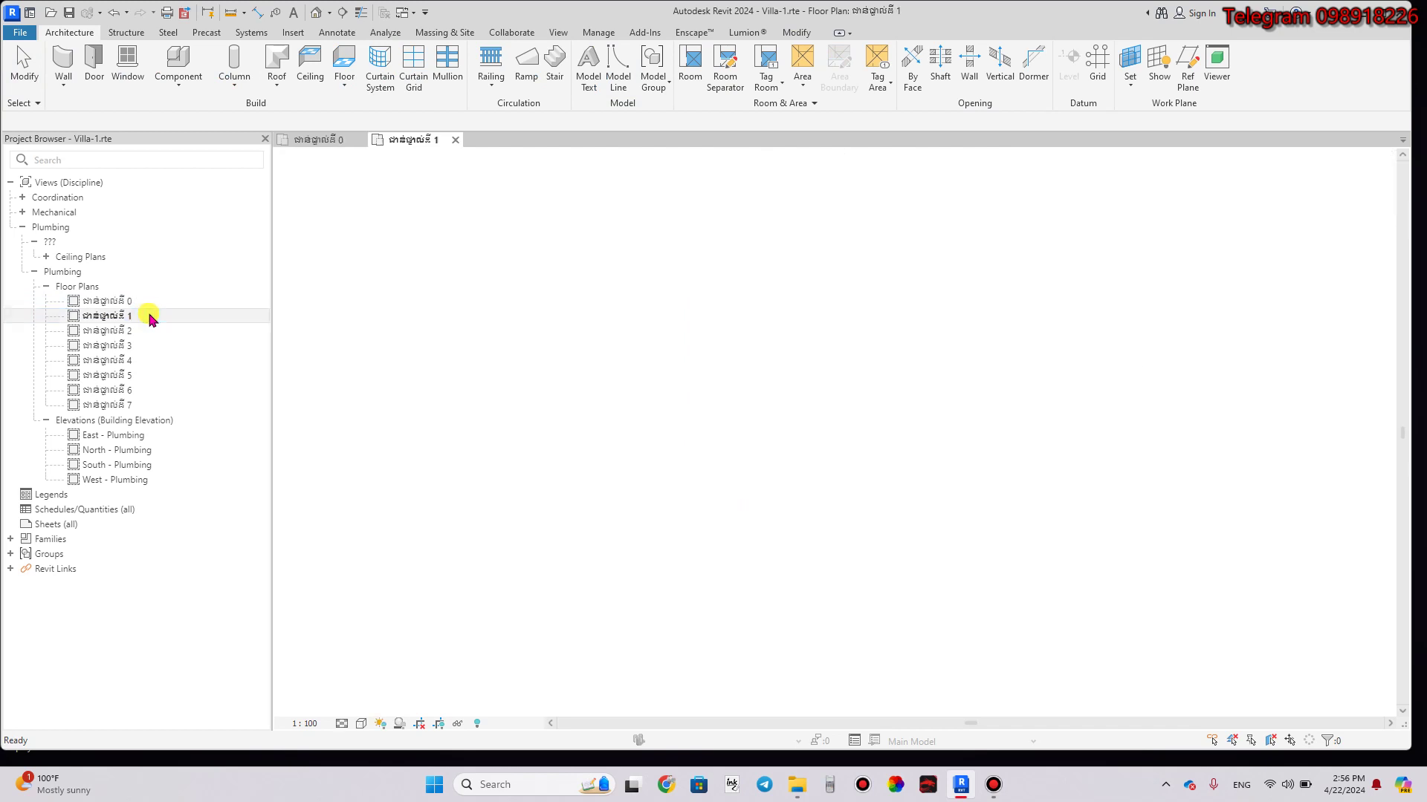
click(795, 359)
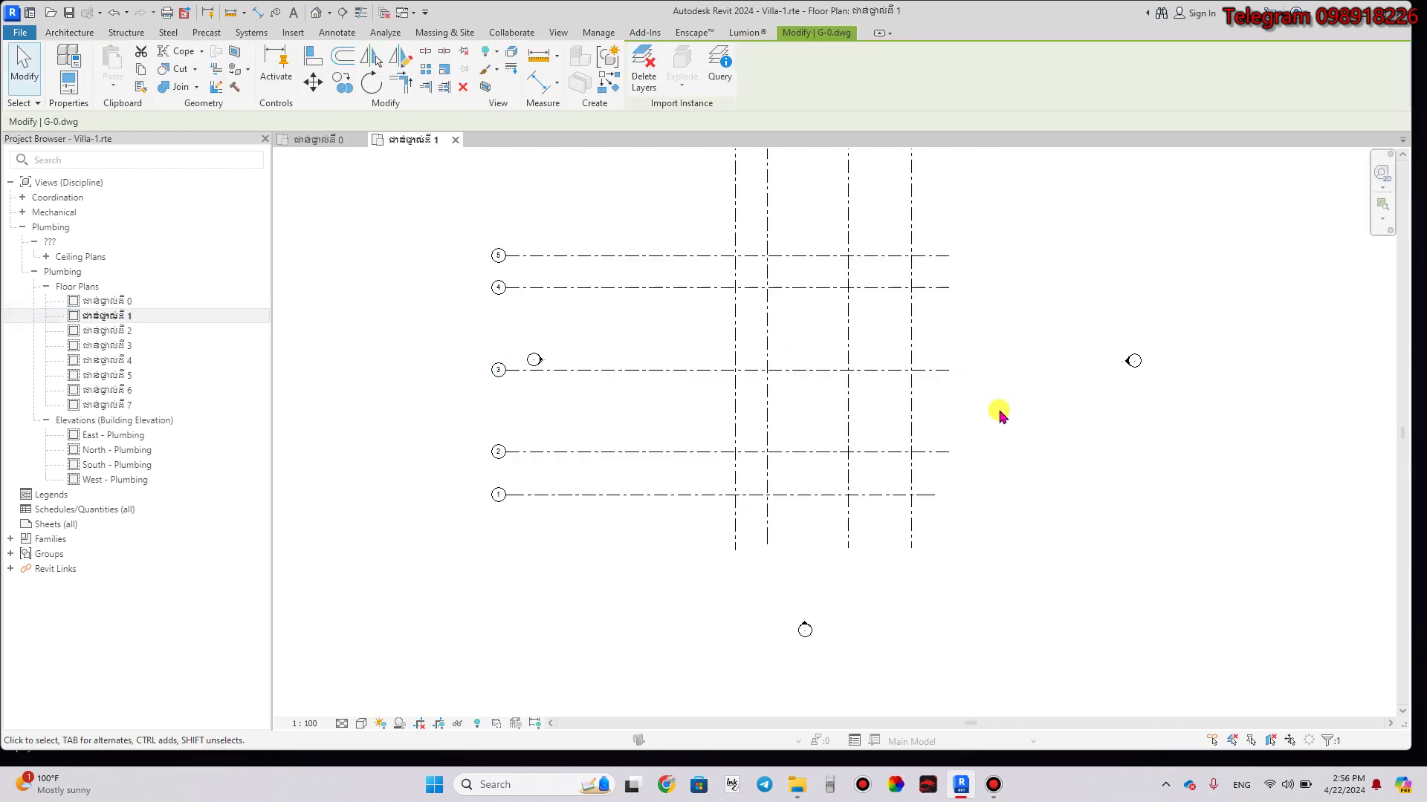
click(936, 496)
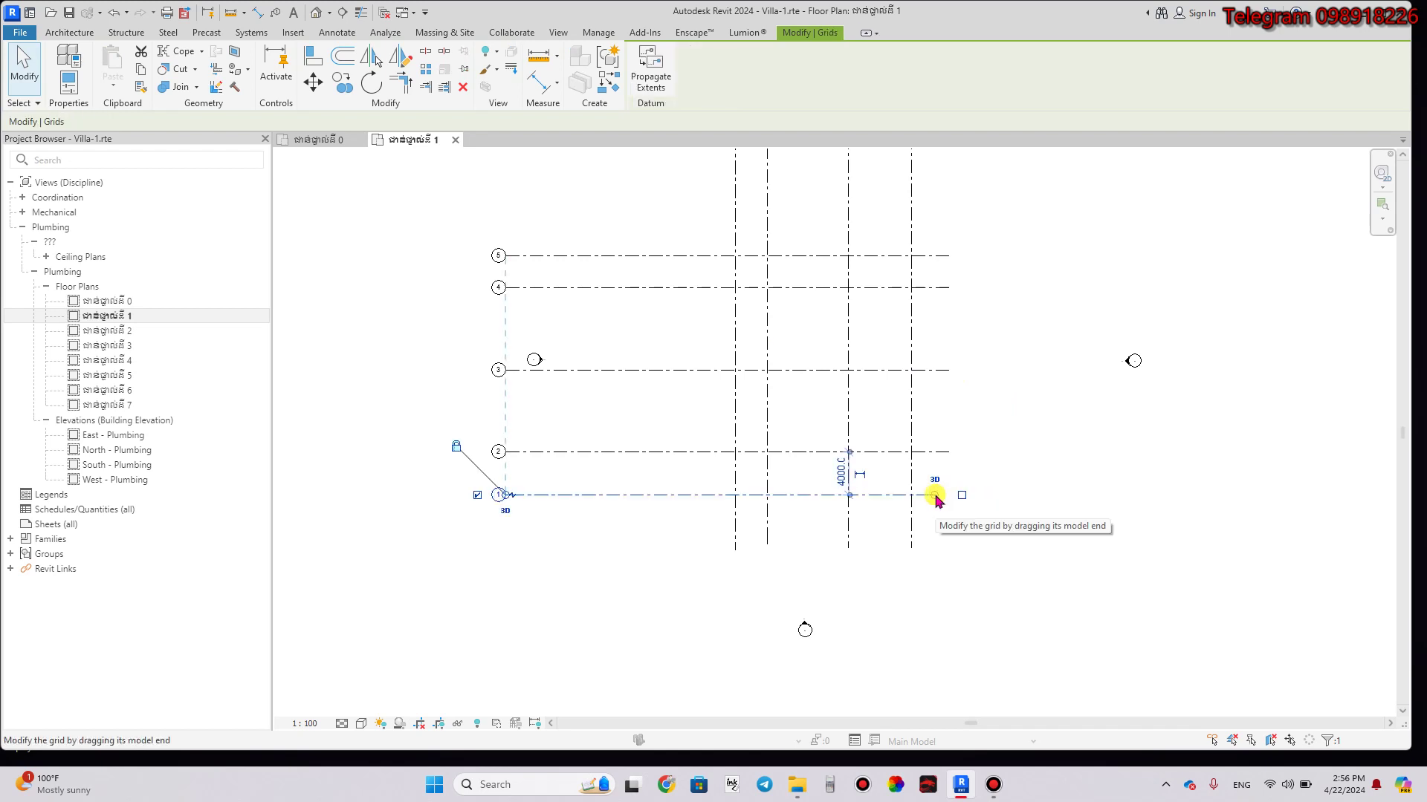
drag(937, 496, 1026, 495)
click(943, 452)
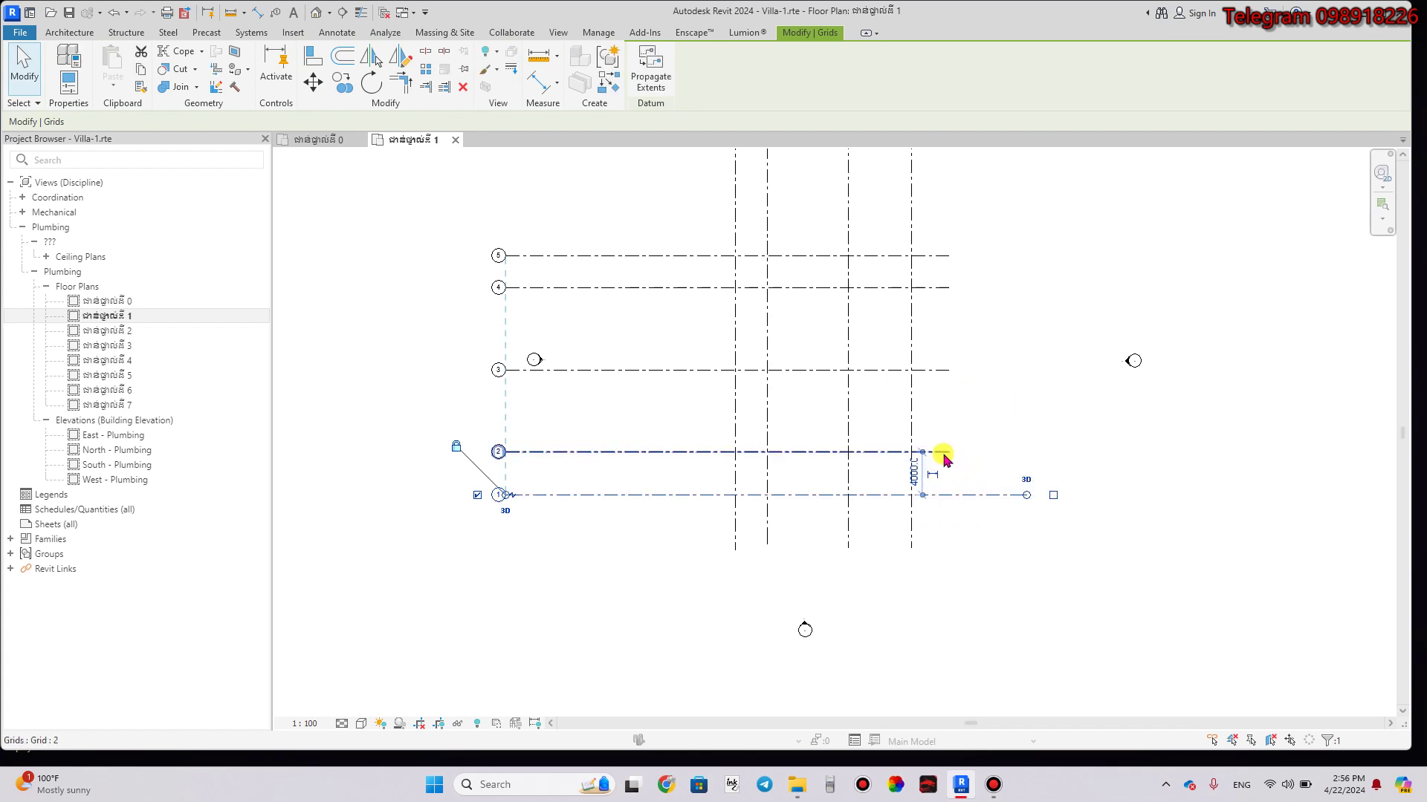
drag(948, 452, 1026, 451)
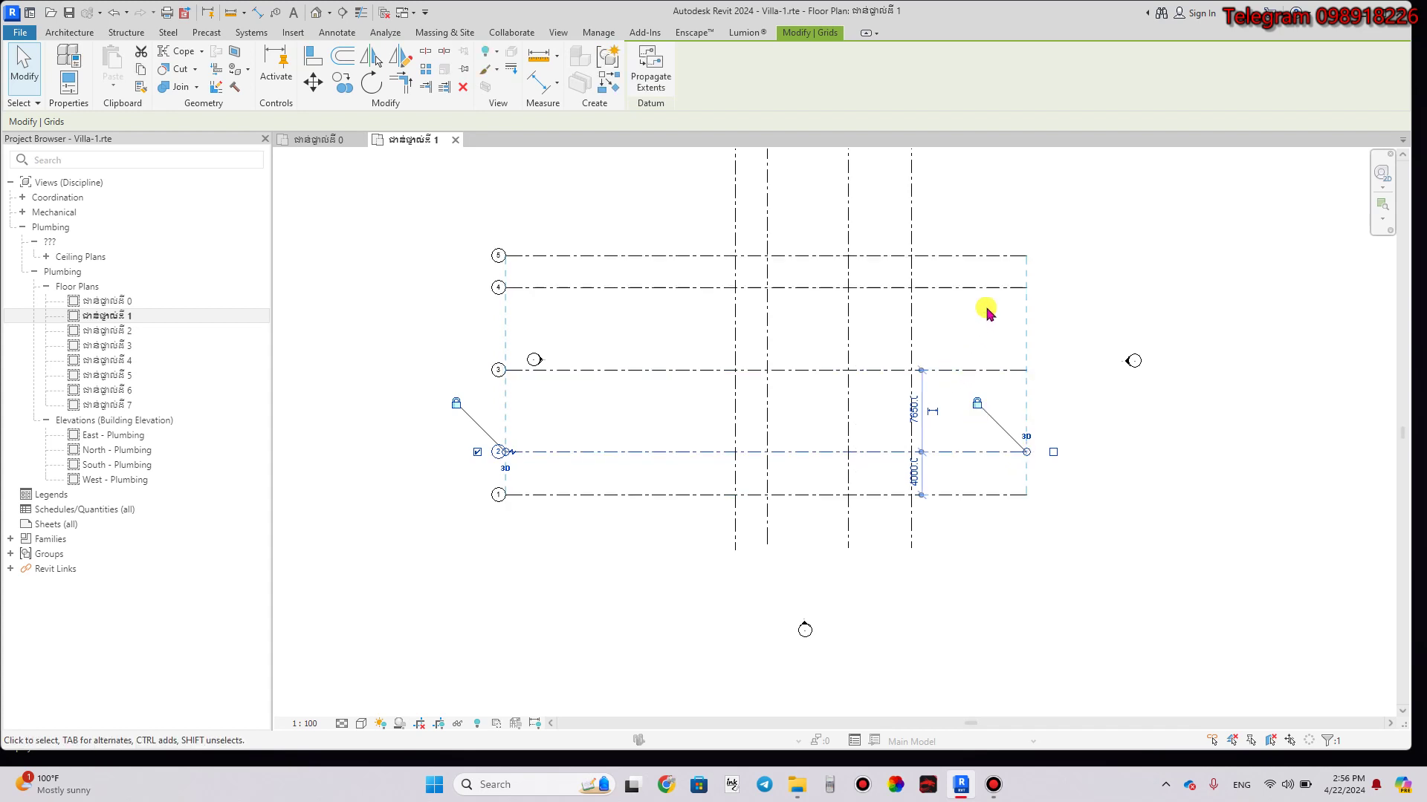
click(1060, 310)
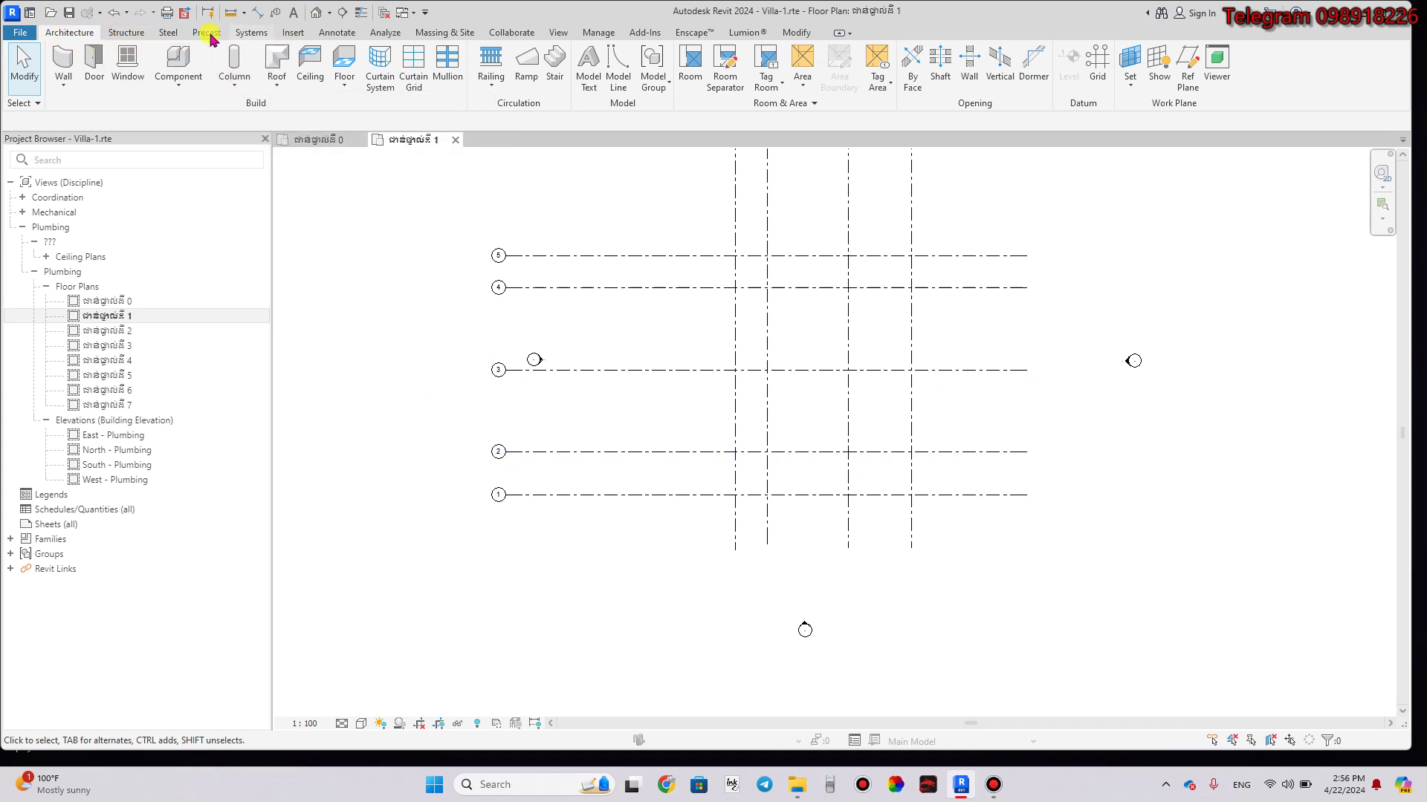
Start Link CAD and choose G-1.dwg from Desktop\MEP Revit\MEP,VILLA.DWG\Achitecture.
click(294, 32)
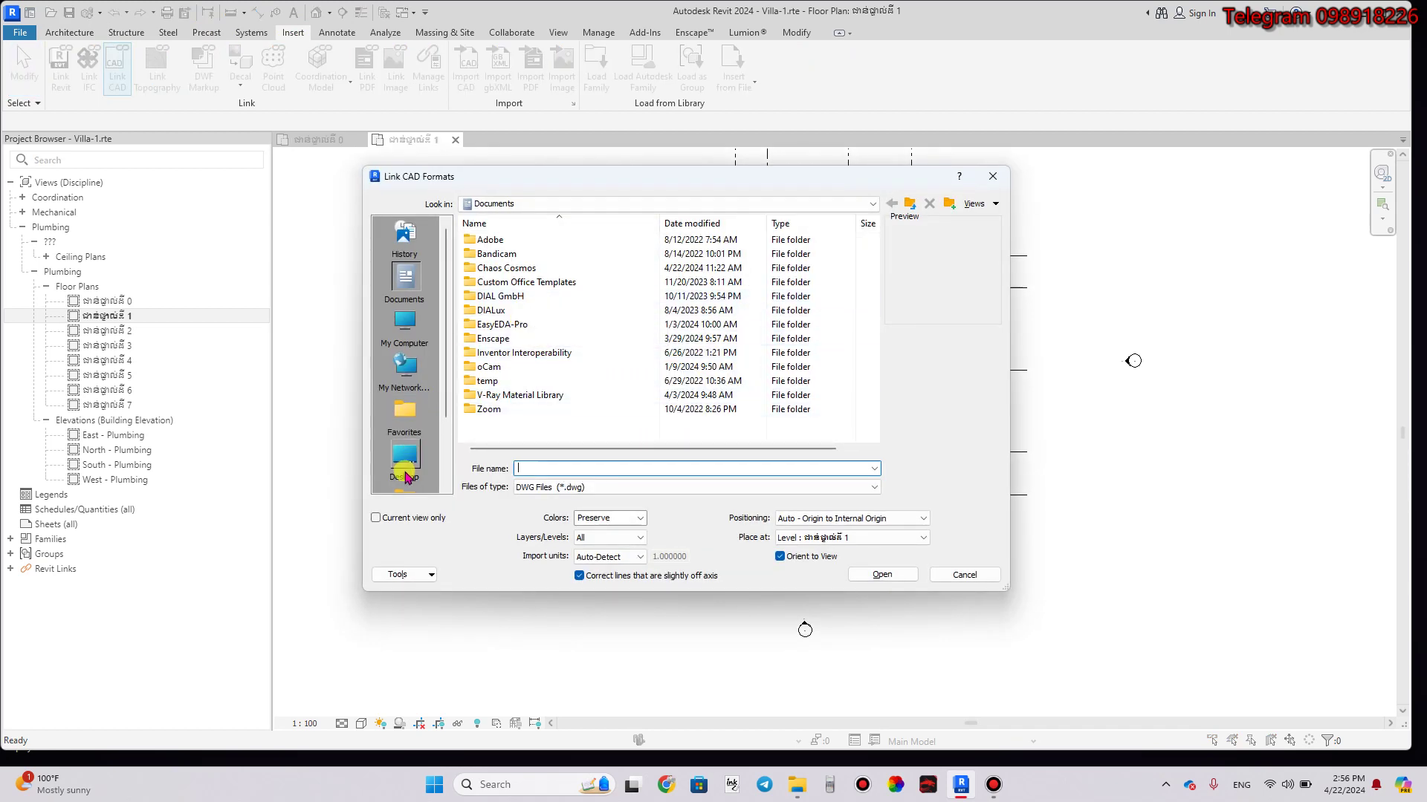
click(405, 457)
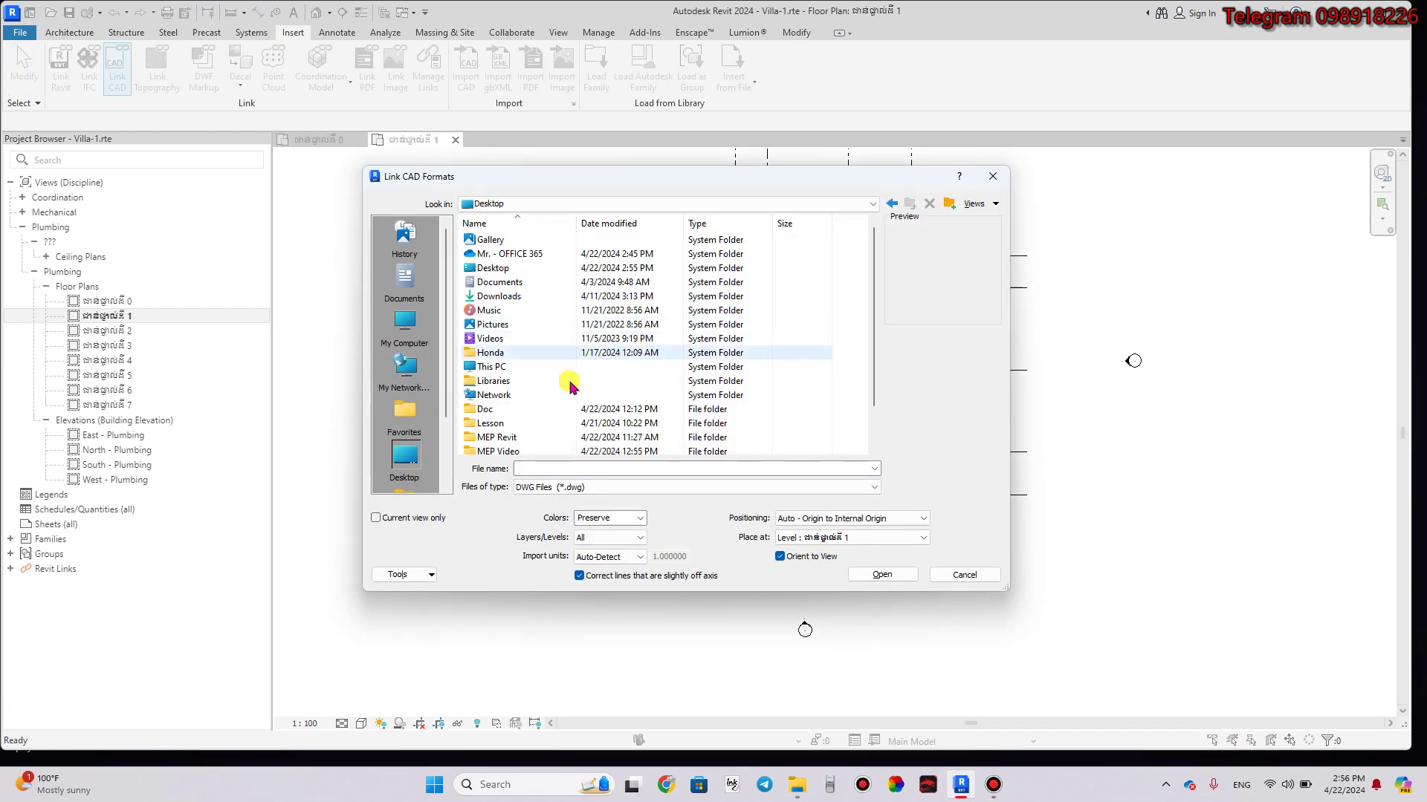
scroll(576, 383, down, 1)
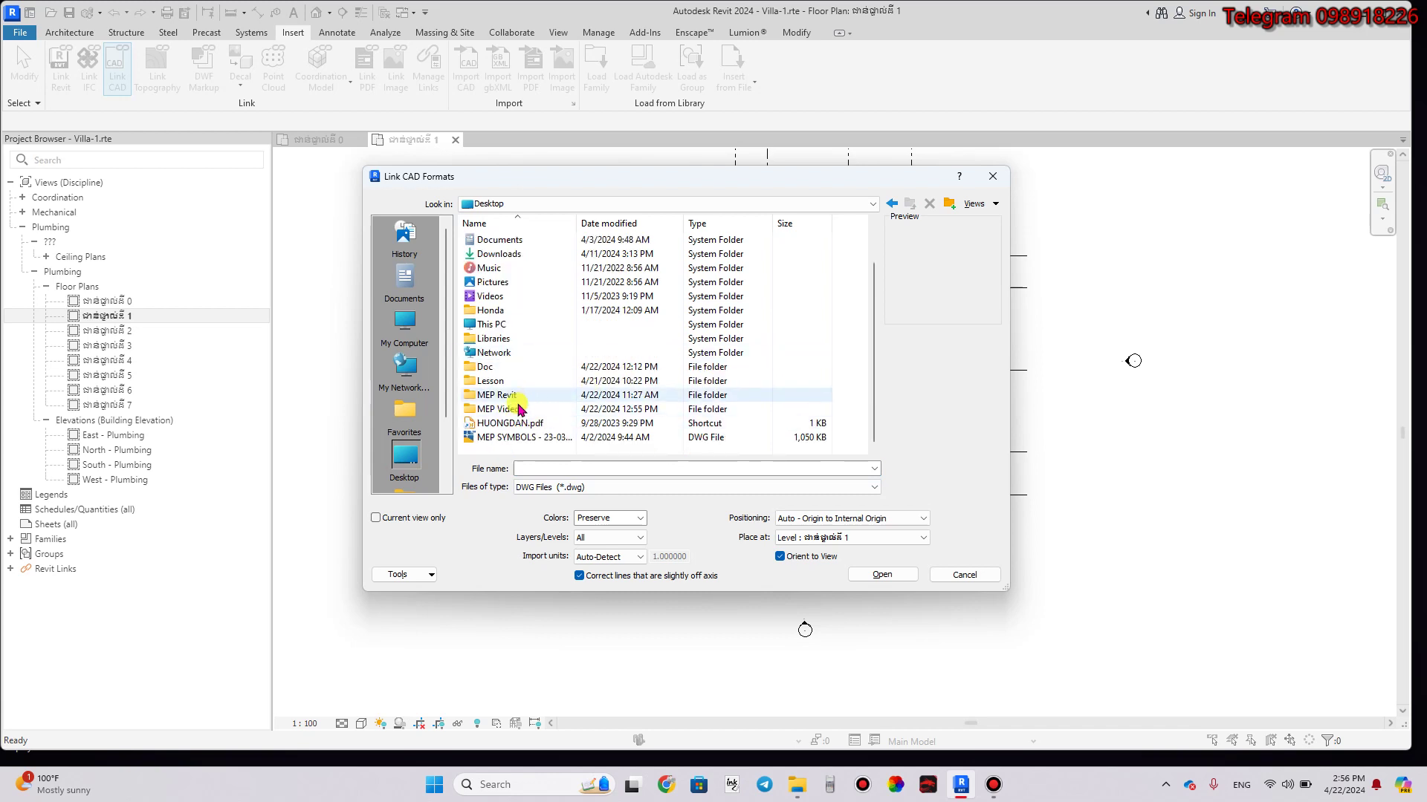
mouse_move(497, 437)
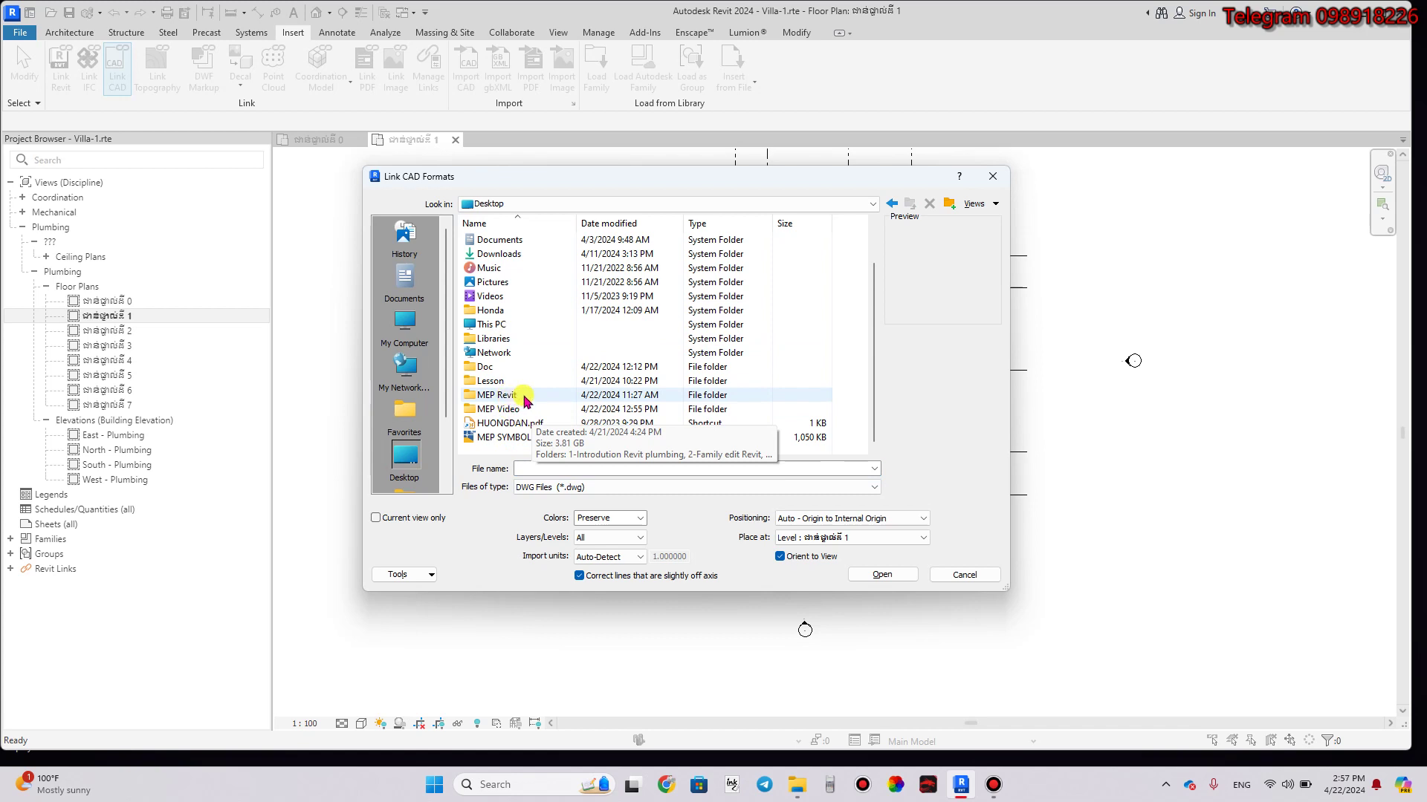
double_click(524, 397)
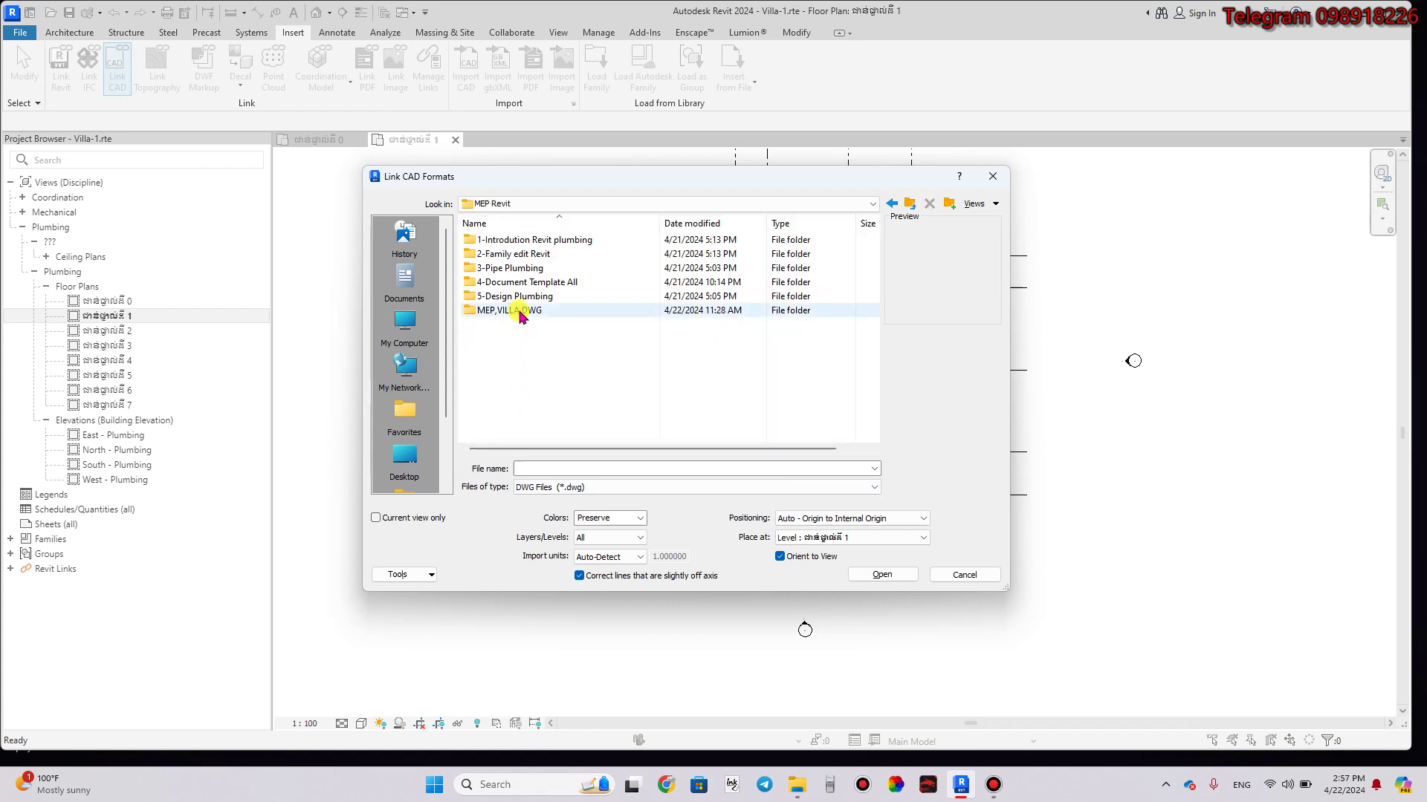
double_click(520, 313)
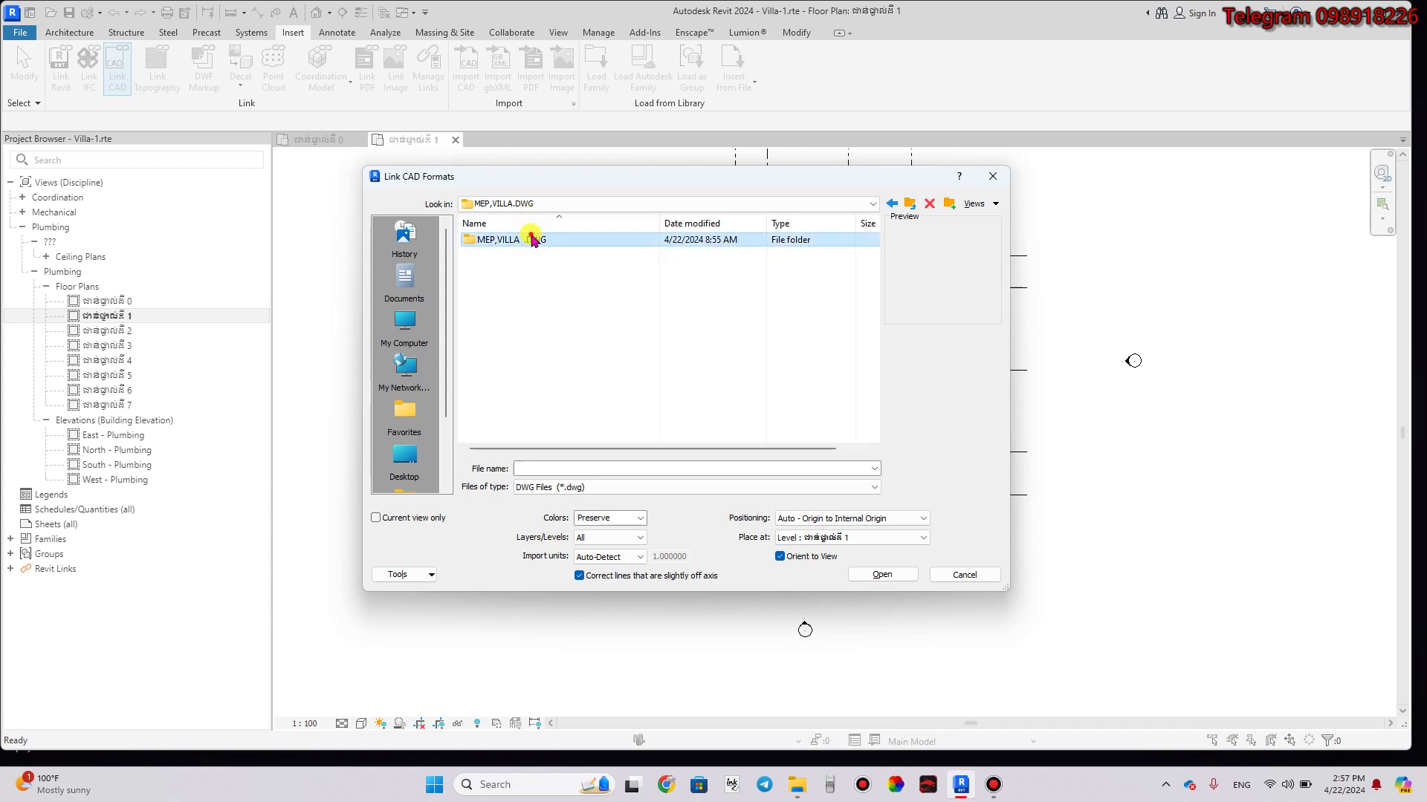
double_click(532, 240)
click(530, 242)
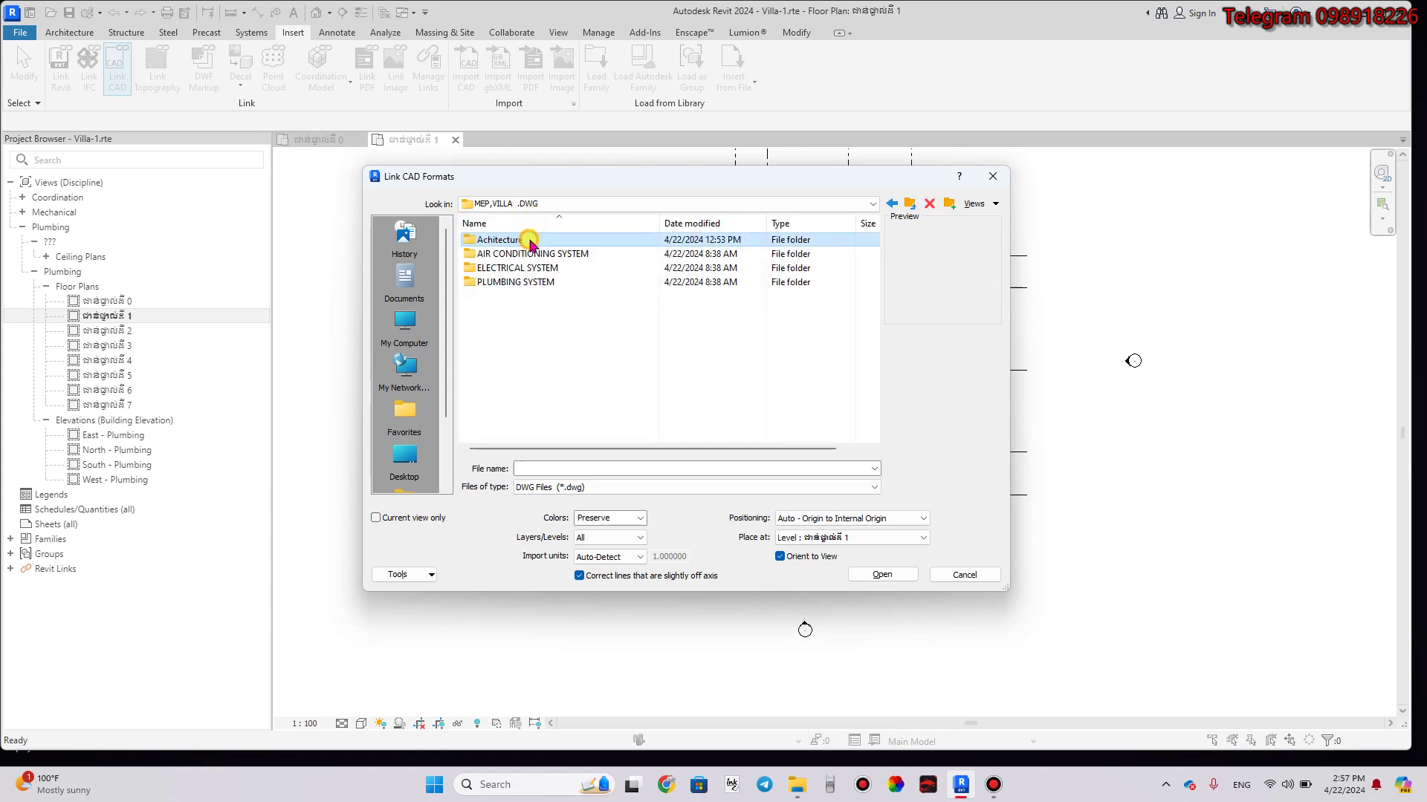
click(561, 243)
double_click(565, 241)
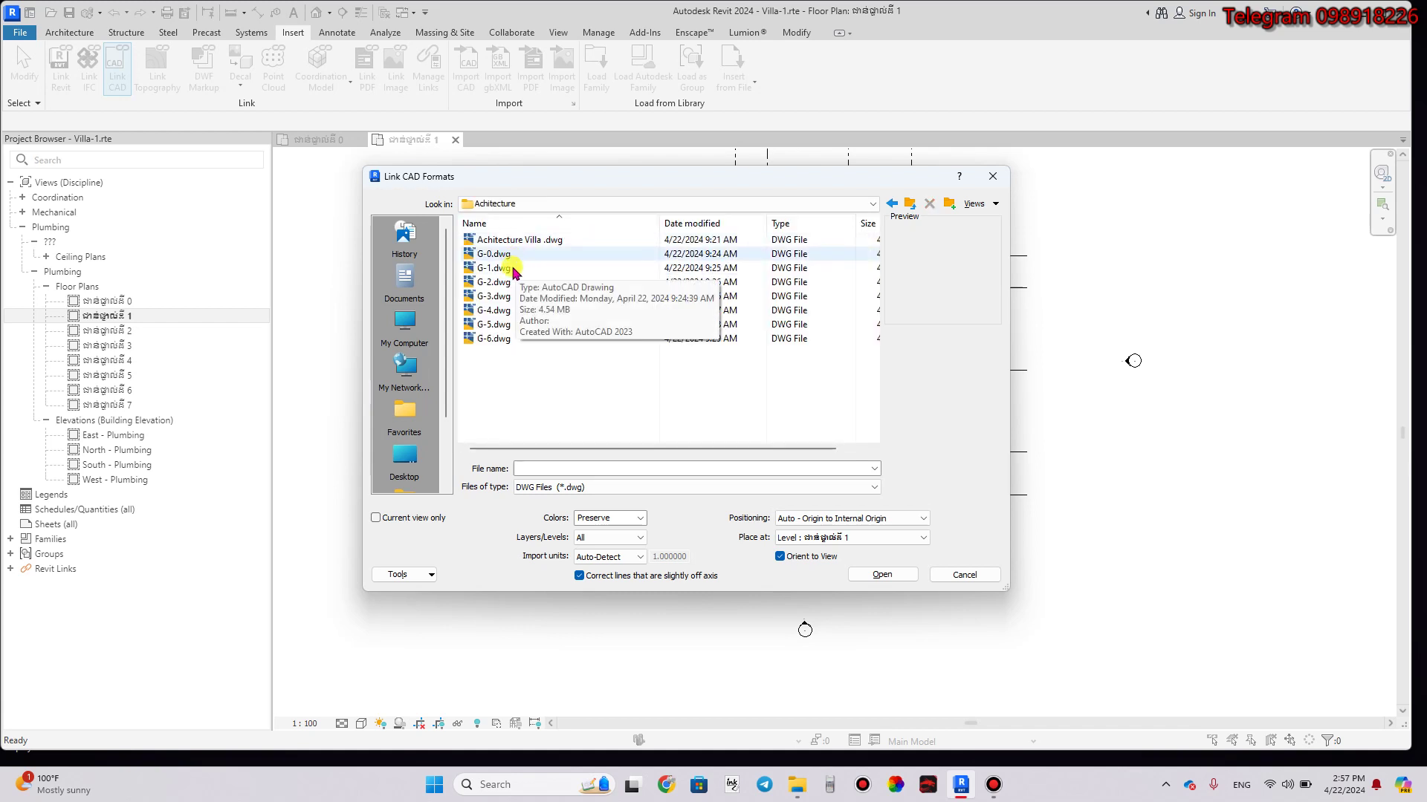
click(513, 270)
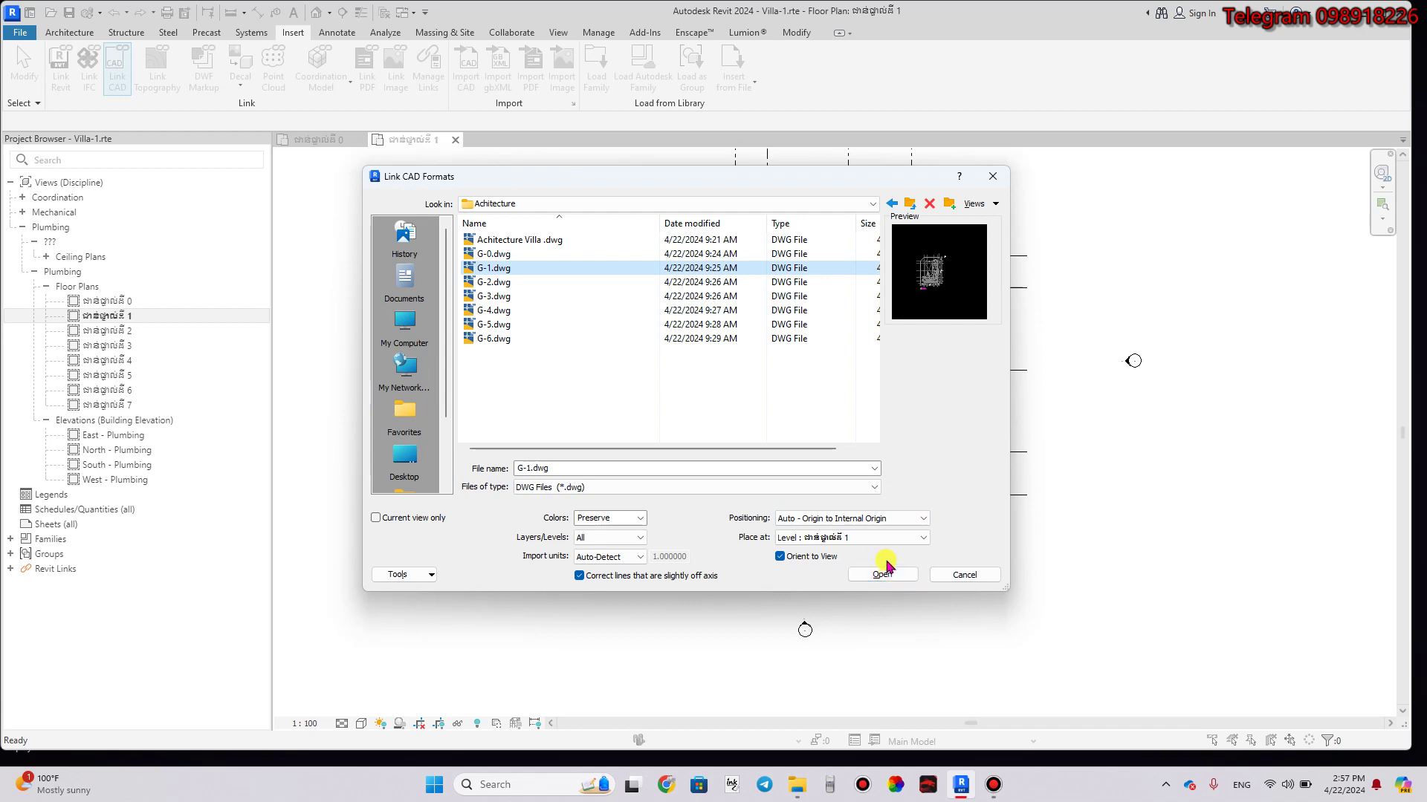
Link G-1.dwg in Black and White, millimeter units, positioned Center to Center.
click(641, 518)
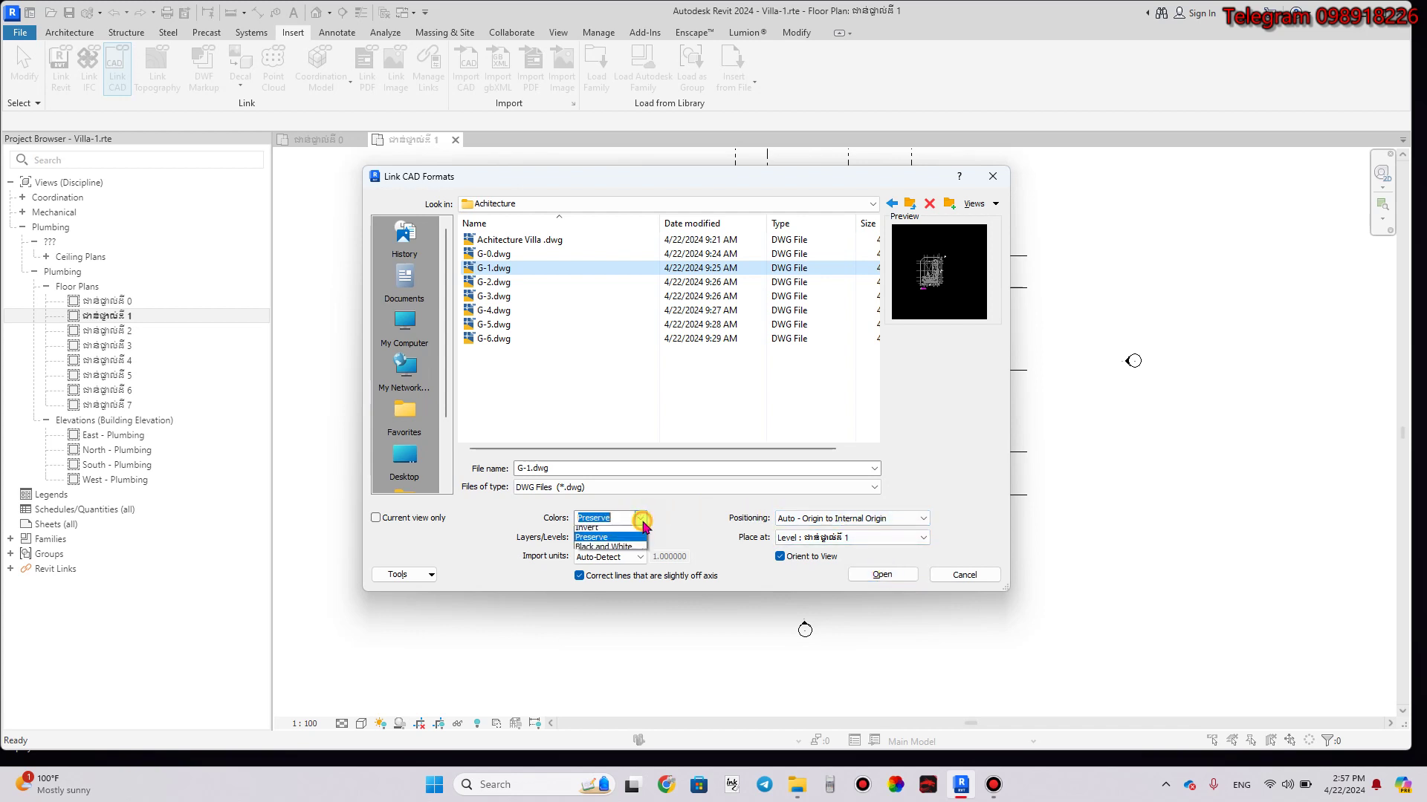
click(618, 554)
click(628, 557)
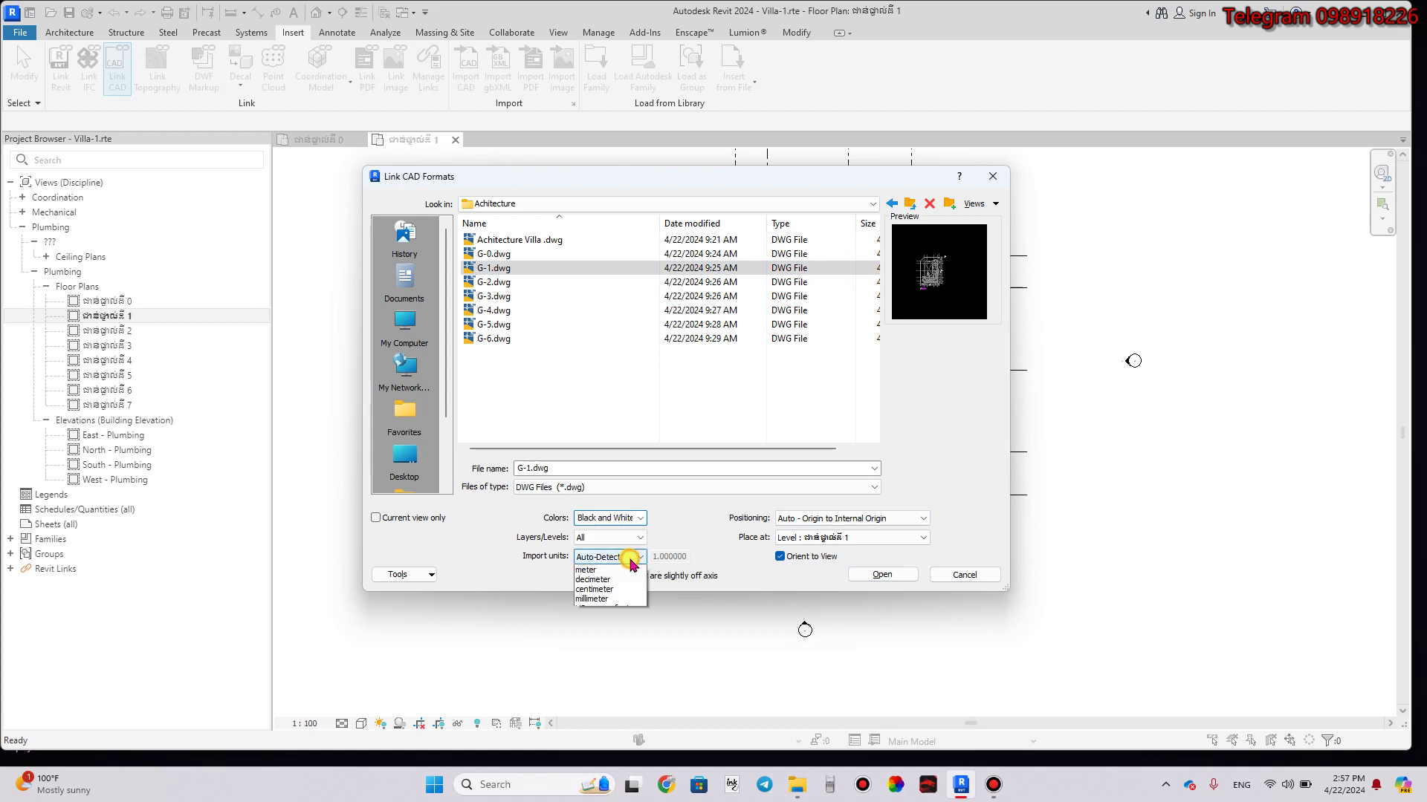
click(611, 630)
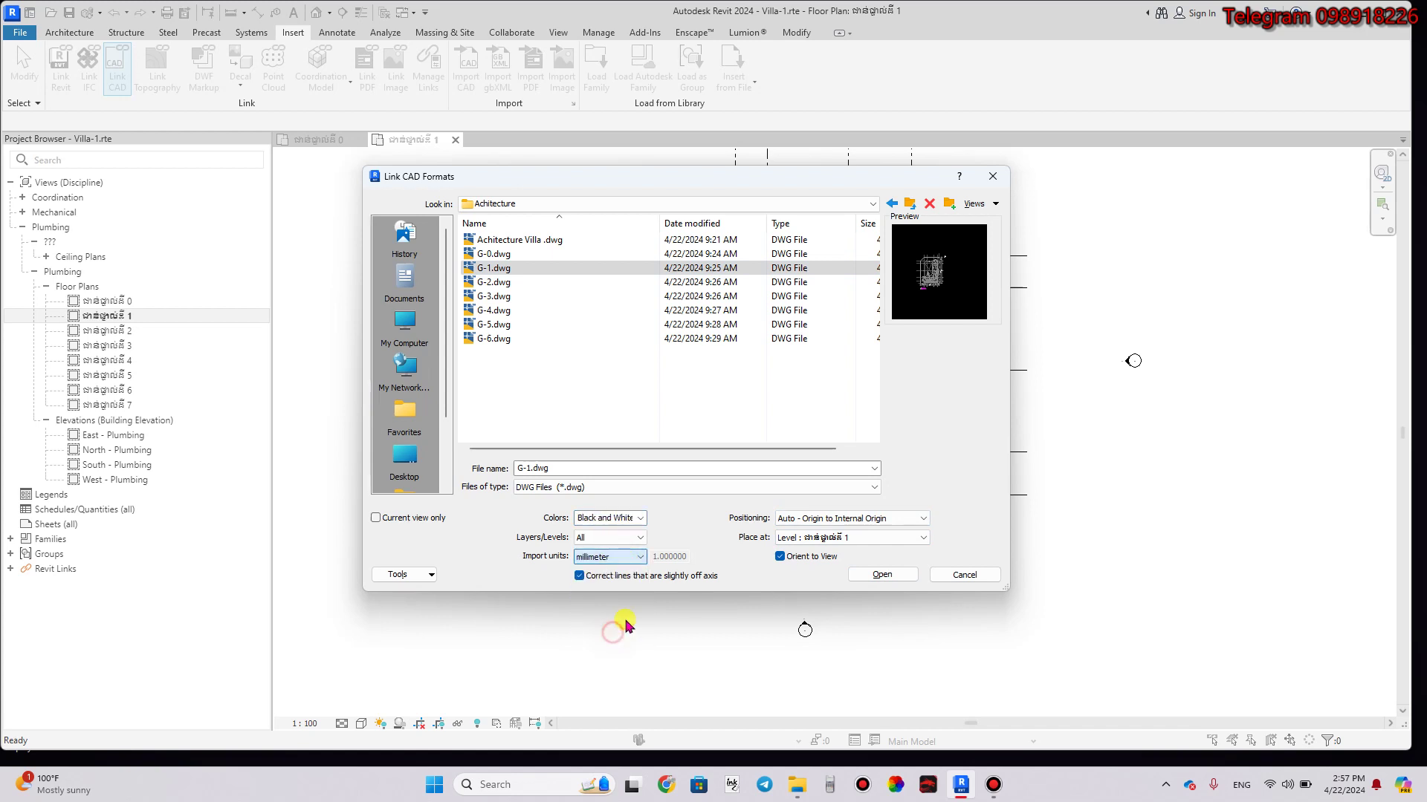
click(921, 518)
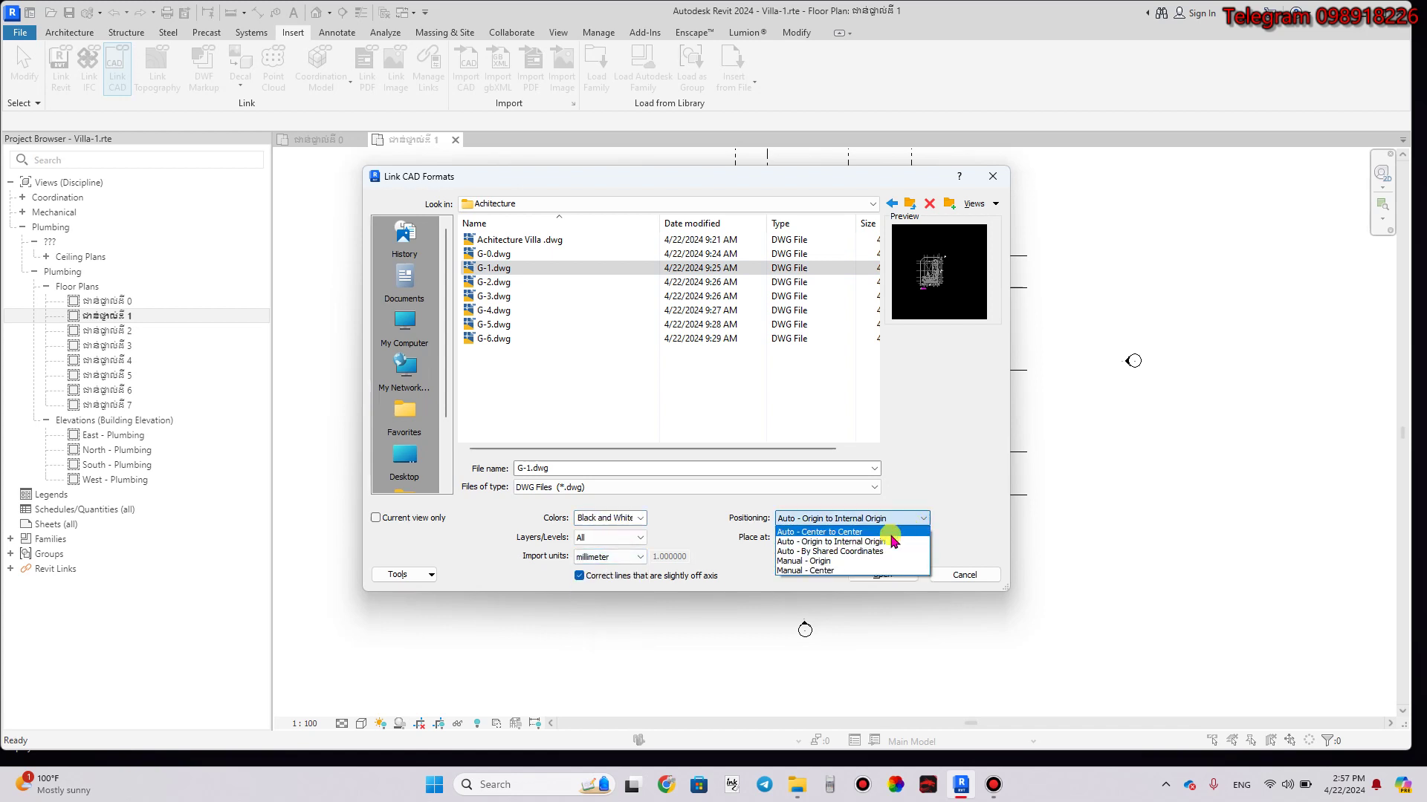
click(844, 535)
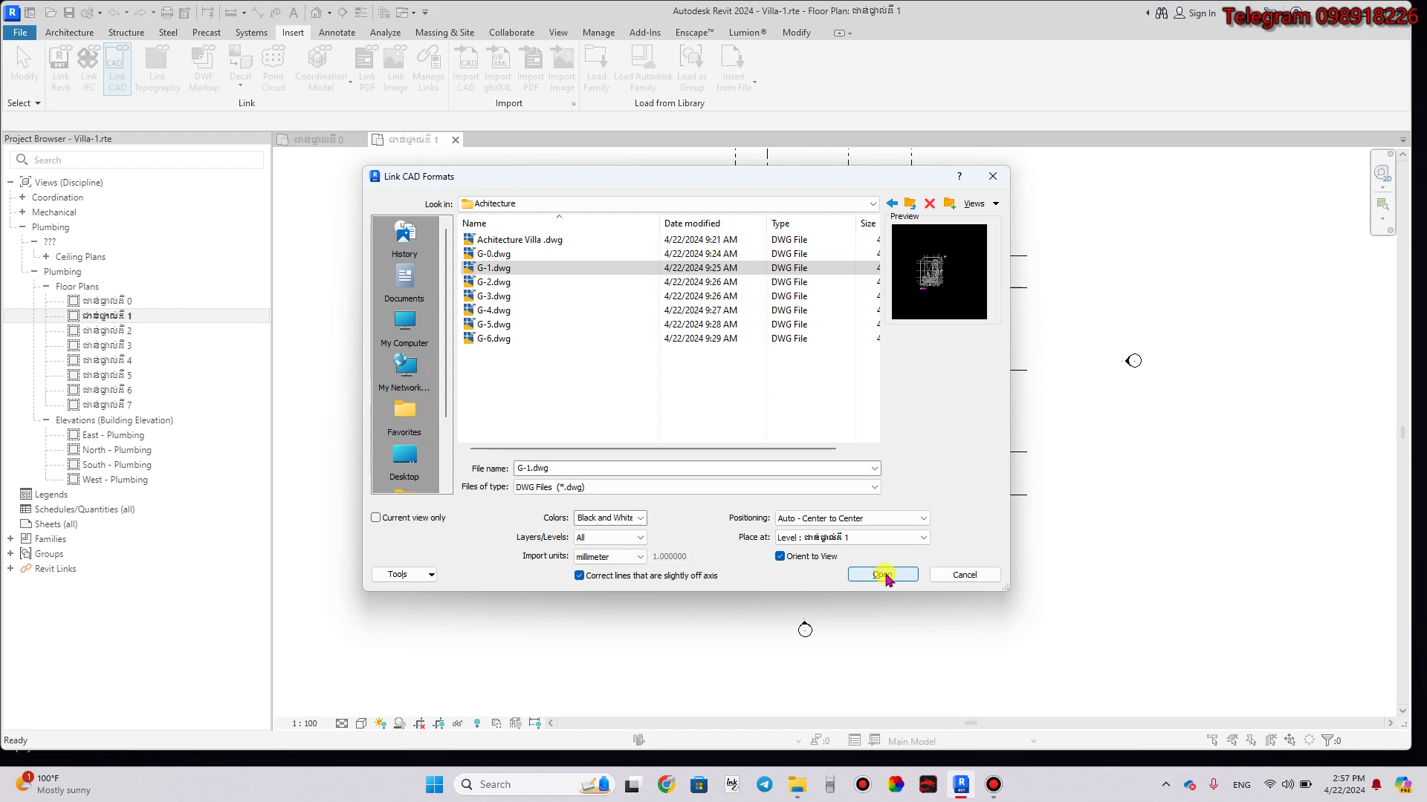
click(884, 576)
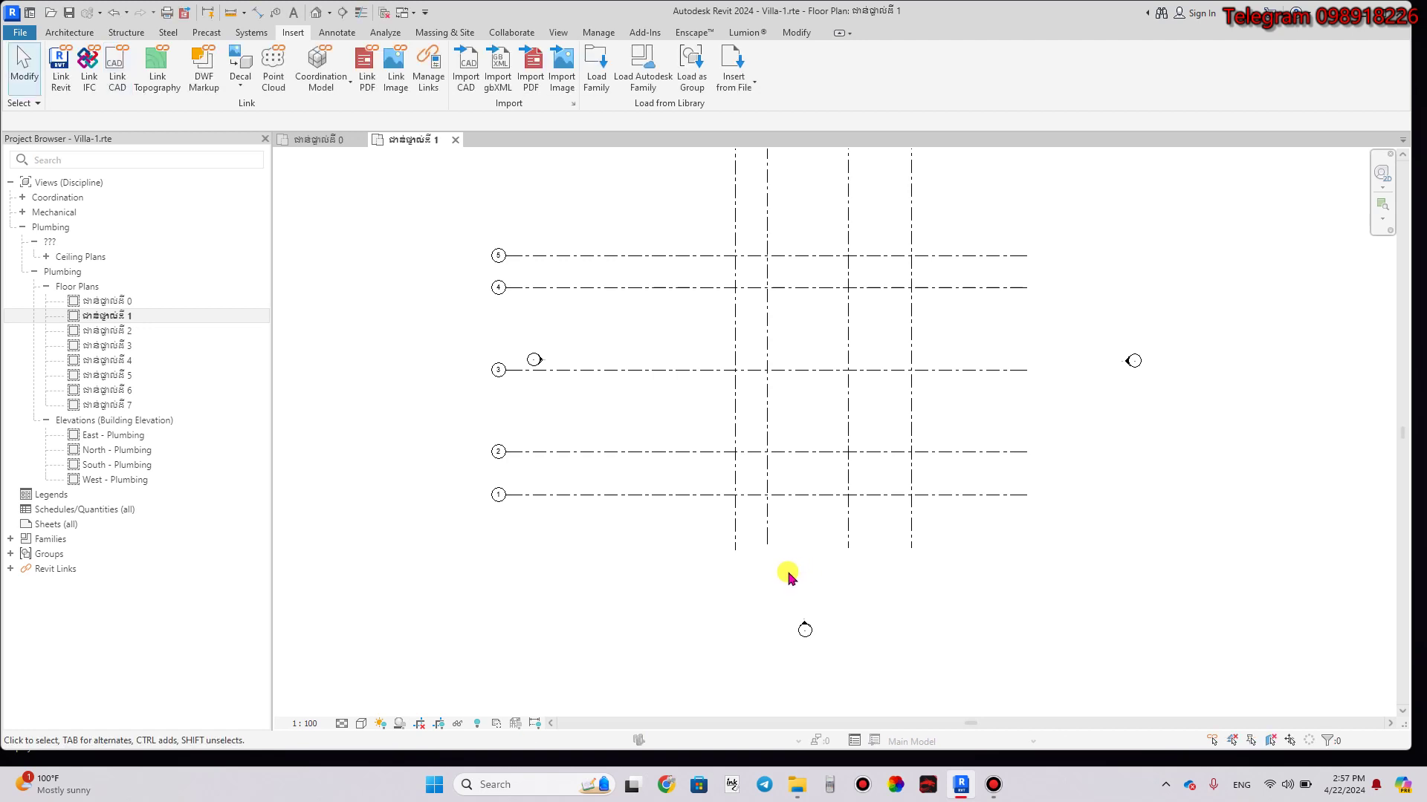
Zoom out and pan until the linked G-1.dwg plan is found and framed.
scroll(789, 587, down, 3)
scroll(784, 596, down, 1)
scroll(778, 592, down, 2)
middle_drag(778, 592, 682, 408)
scroll(723, 572, down, 2)
middle_drag(723, 577, 682, 350)
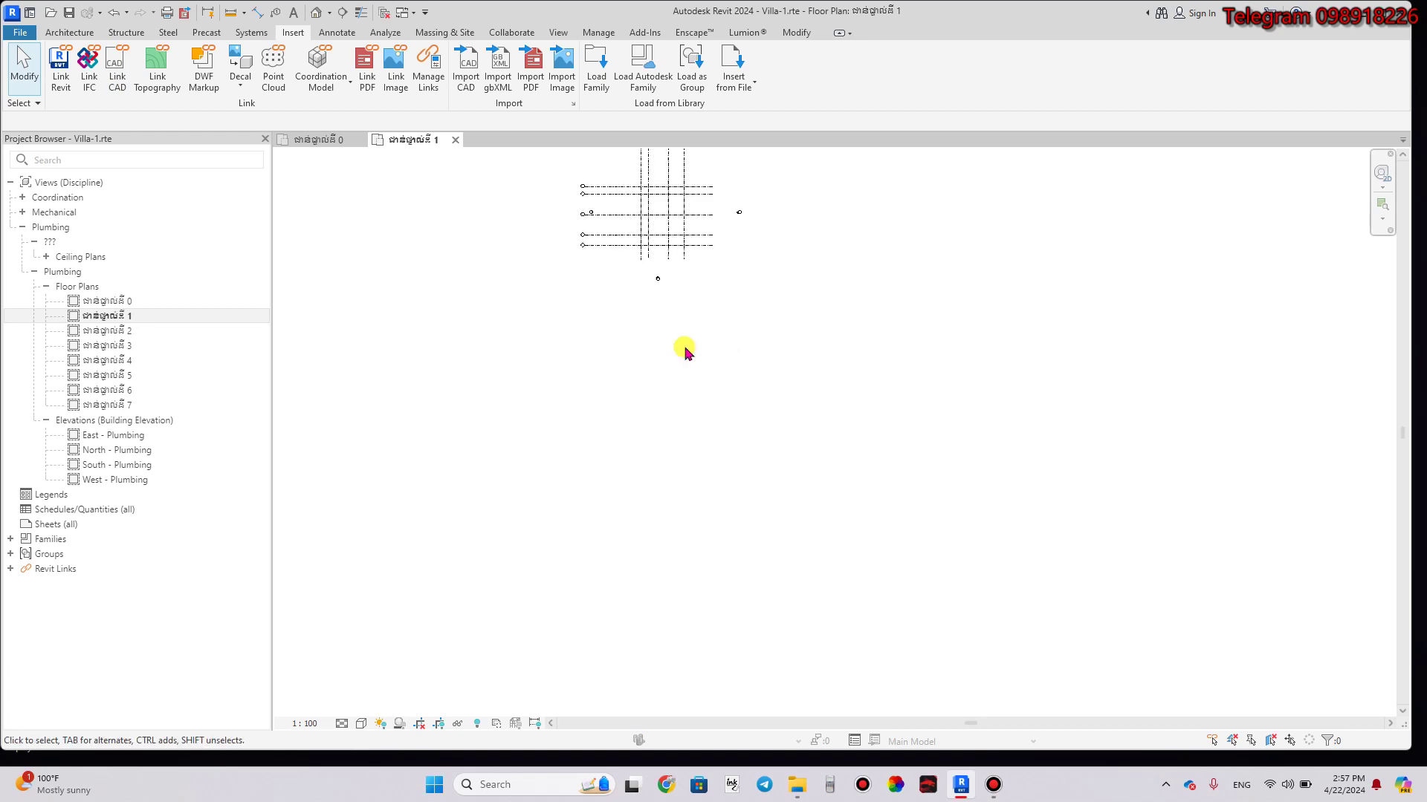
scroll(713, 471, down, 2)
scroll(724, 489, down, 1)
scroll(723, 489, down, 2)
scroll(707, 637, up, 1)
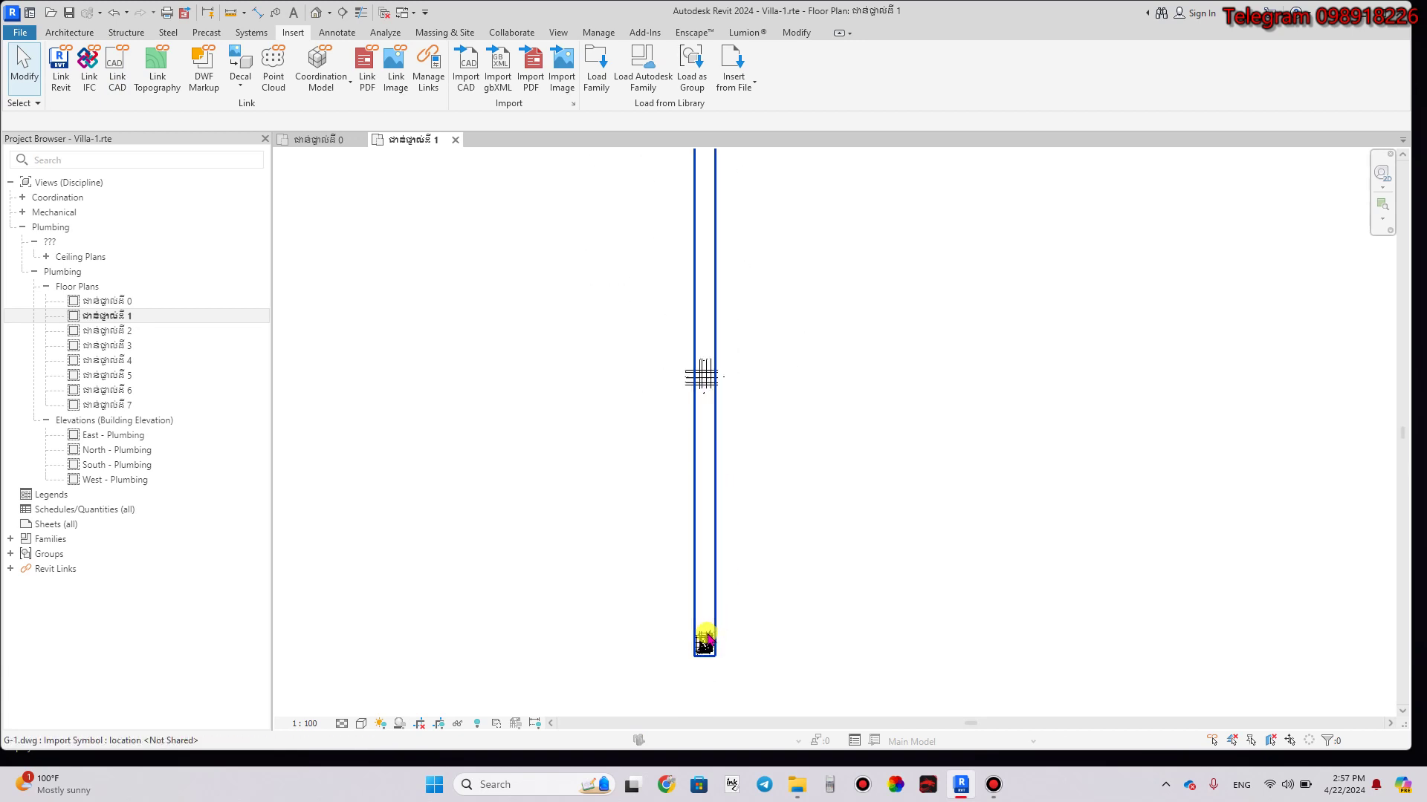
scroll(706, 659, up, 2)
scroll(701, 667, up, 1)
scroll(679, 652, up, 2)
scroll(679, 654, up, 2)
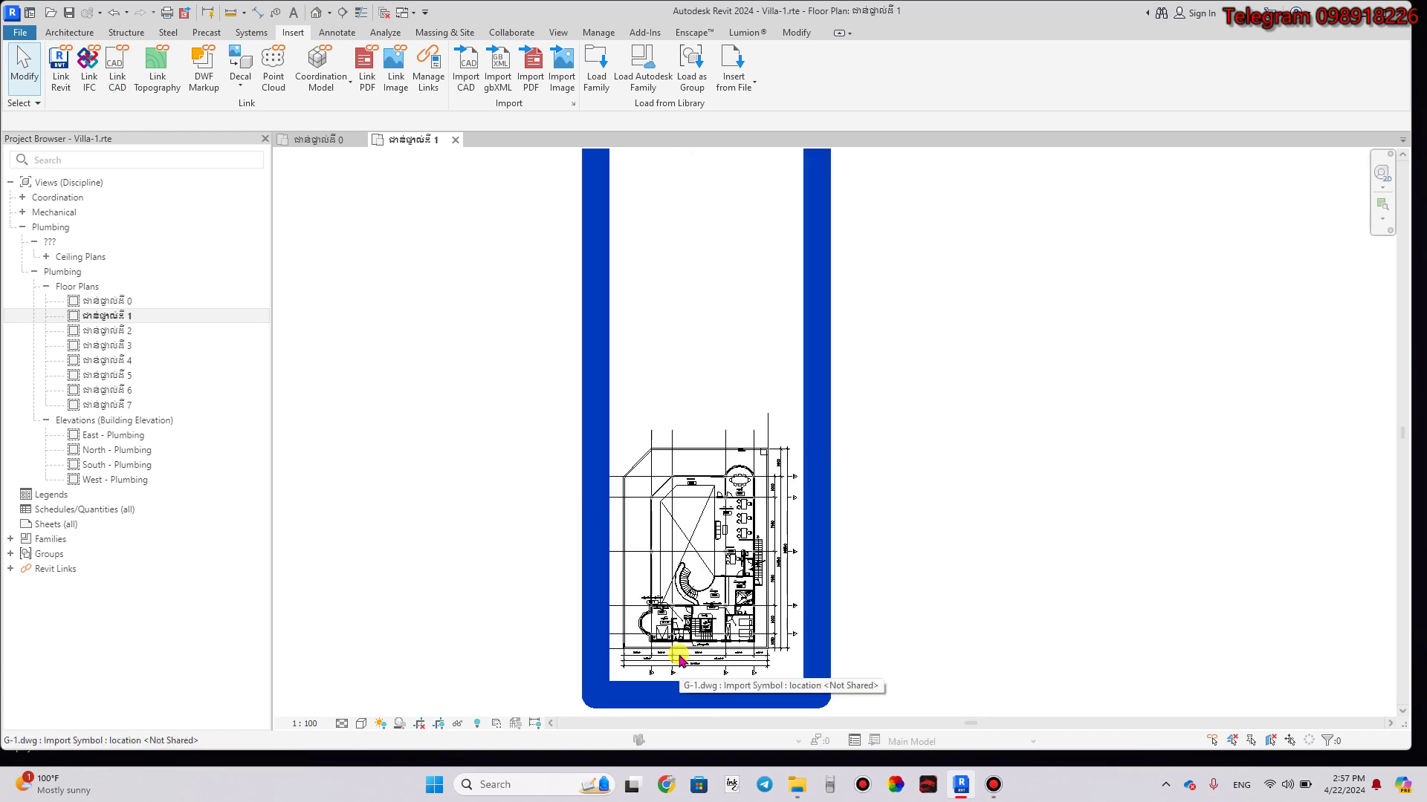
scroll(678, 654, up, 2)
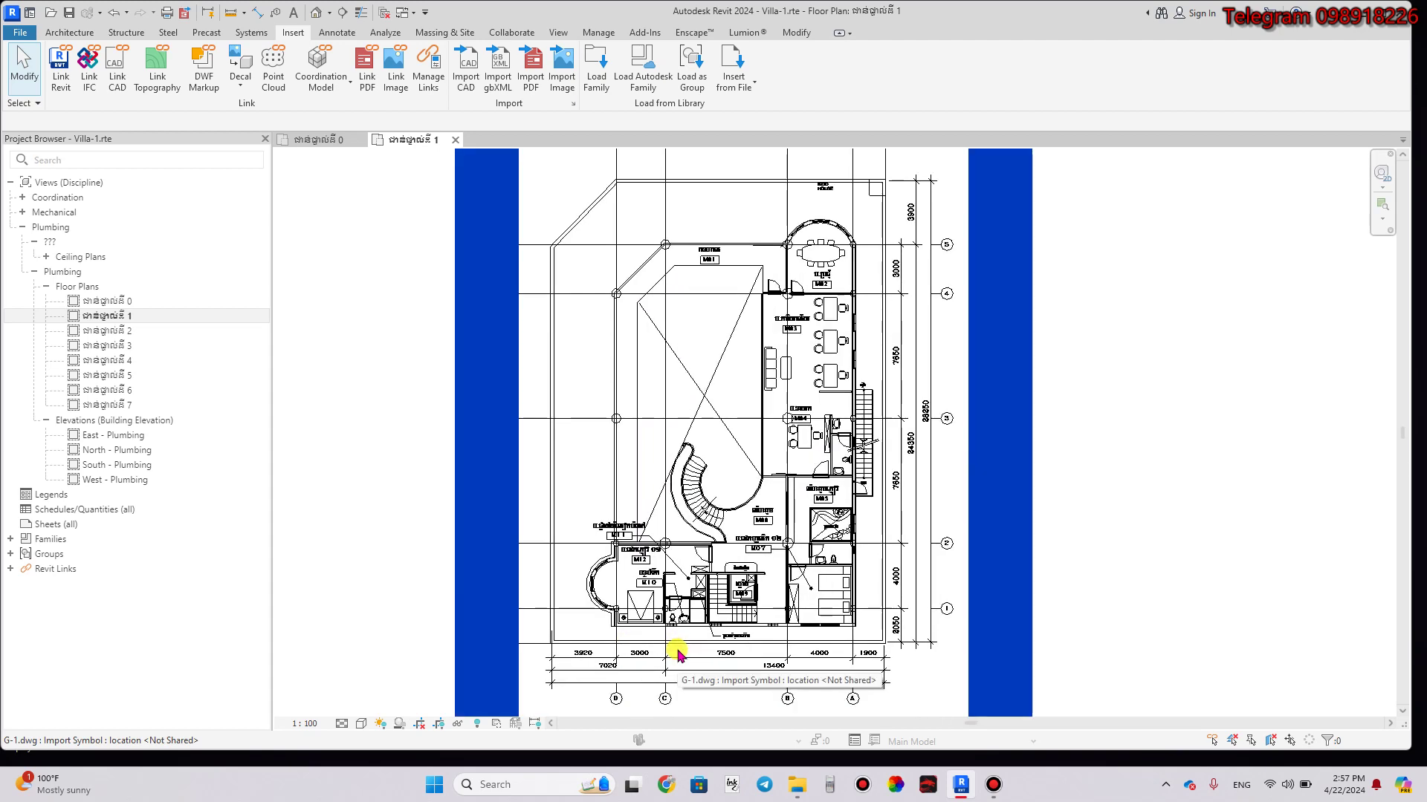
scroll(678, 653, up, 1)
mouse_move(678, 653)
middle_down()
mouse_move(706, 535)
mouse_move(647, 567)
middle_up()
scroll(647, 567, up, 2)
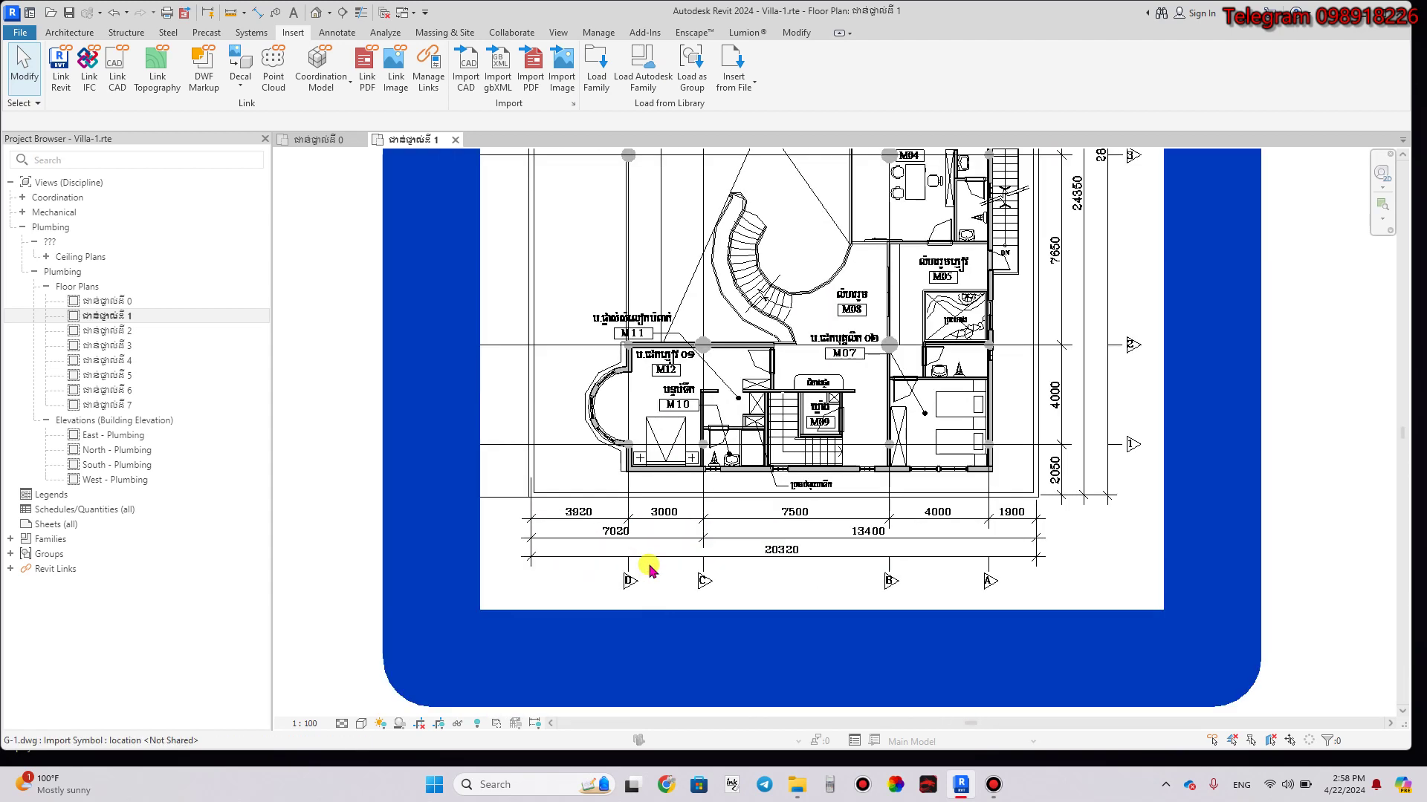
scroll(647, 567, up, 1)
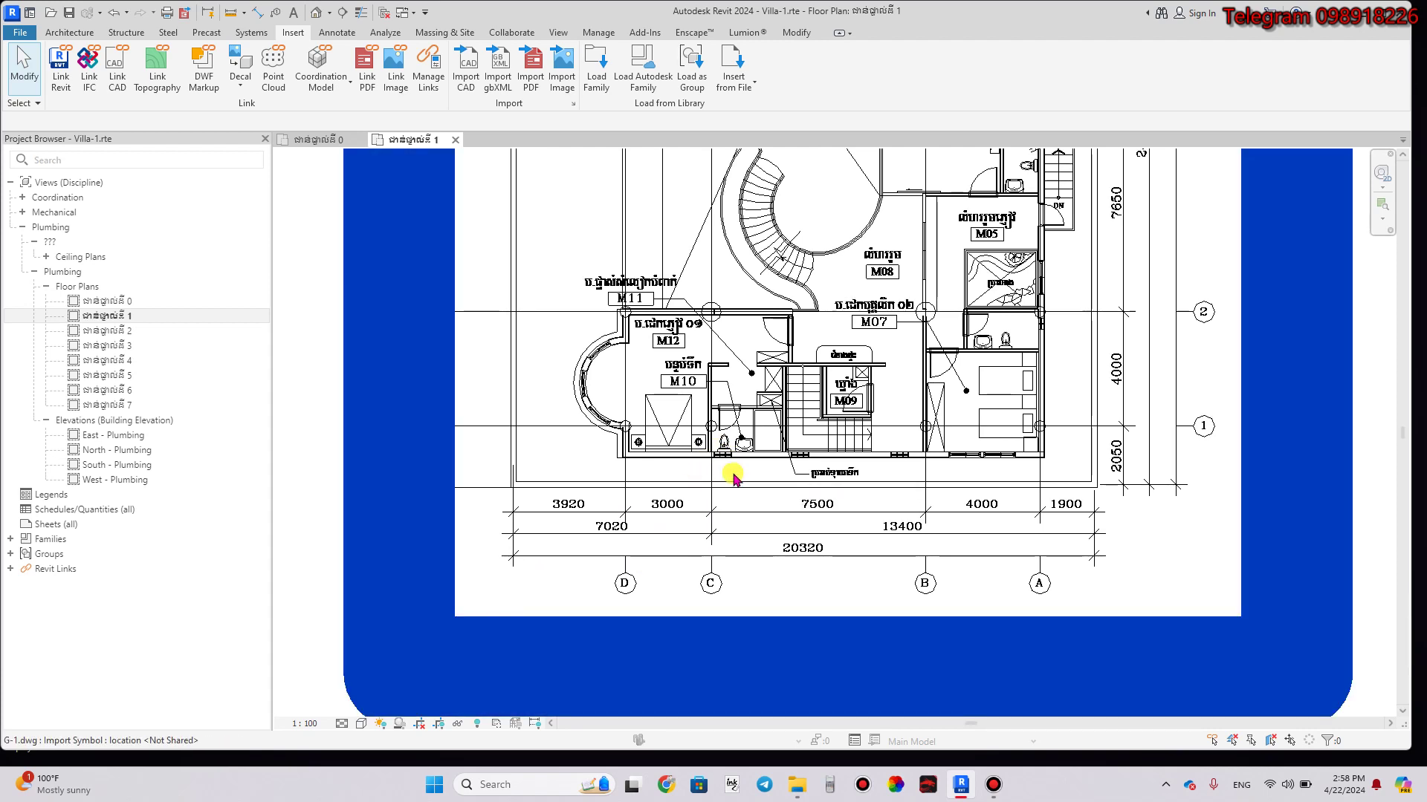
scroll(726, 475, down, 2)
scroll(726, 481, down, 2)
scroll(728, 484, down, 2)
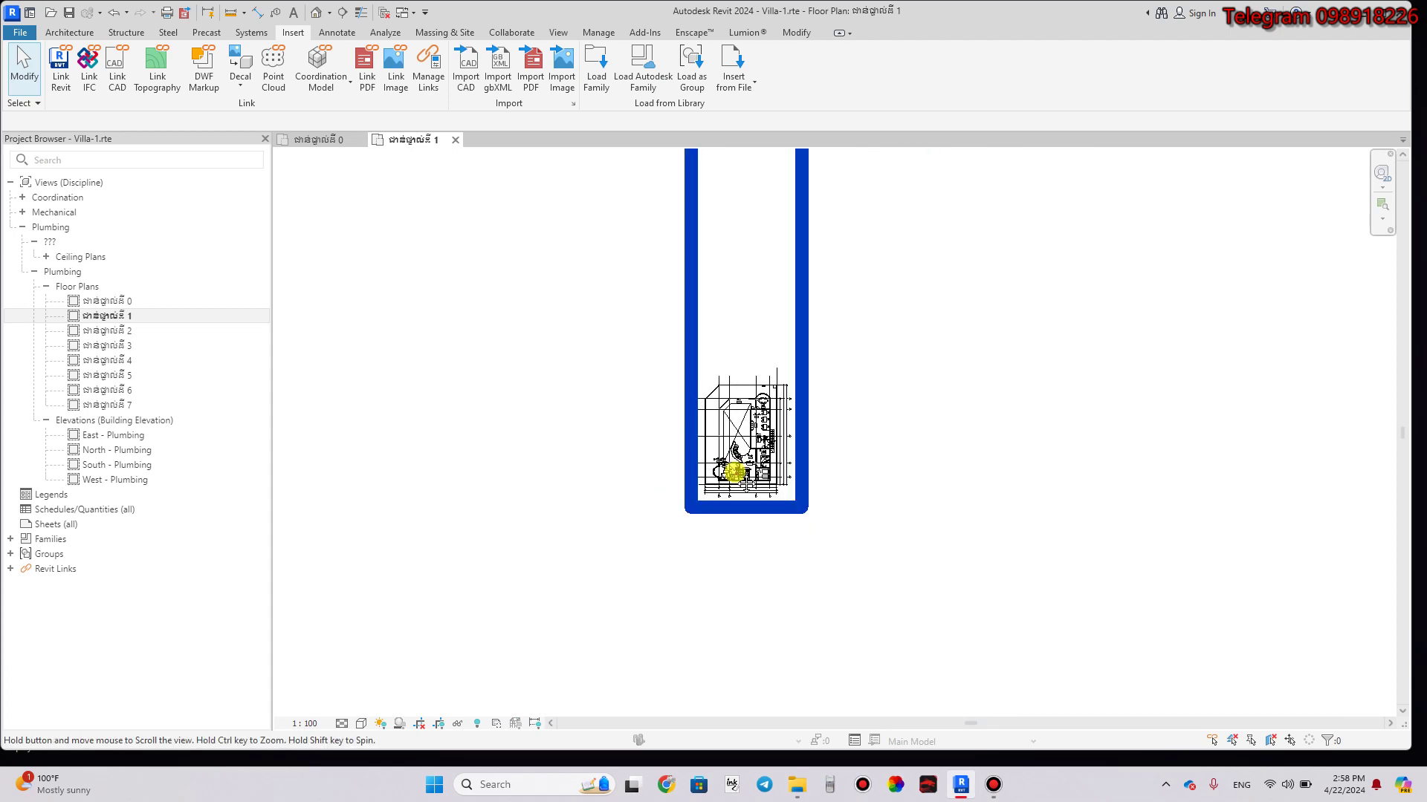
scroll(743, 438, up, 2)
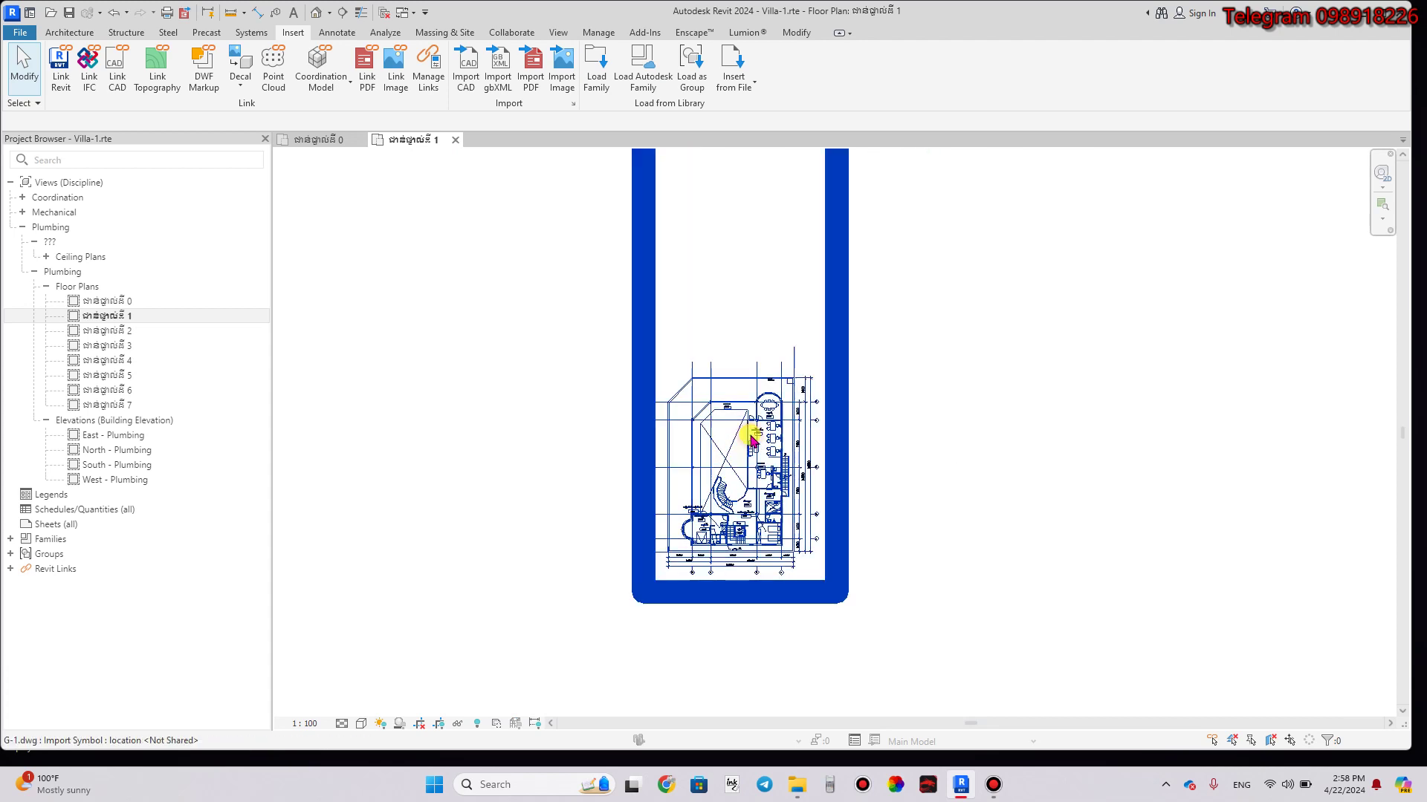
Move the linked G-1.dwg from its corner to a spot just right of the project grids.
click(748, 423)
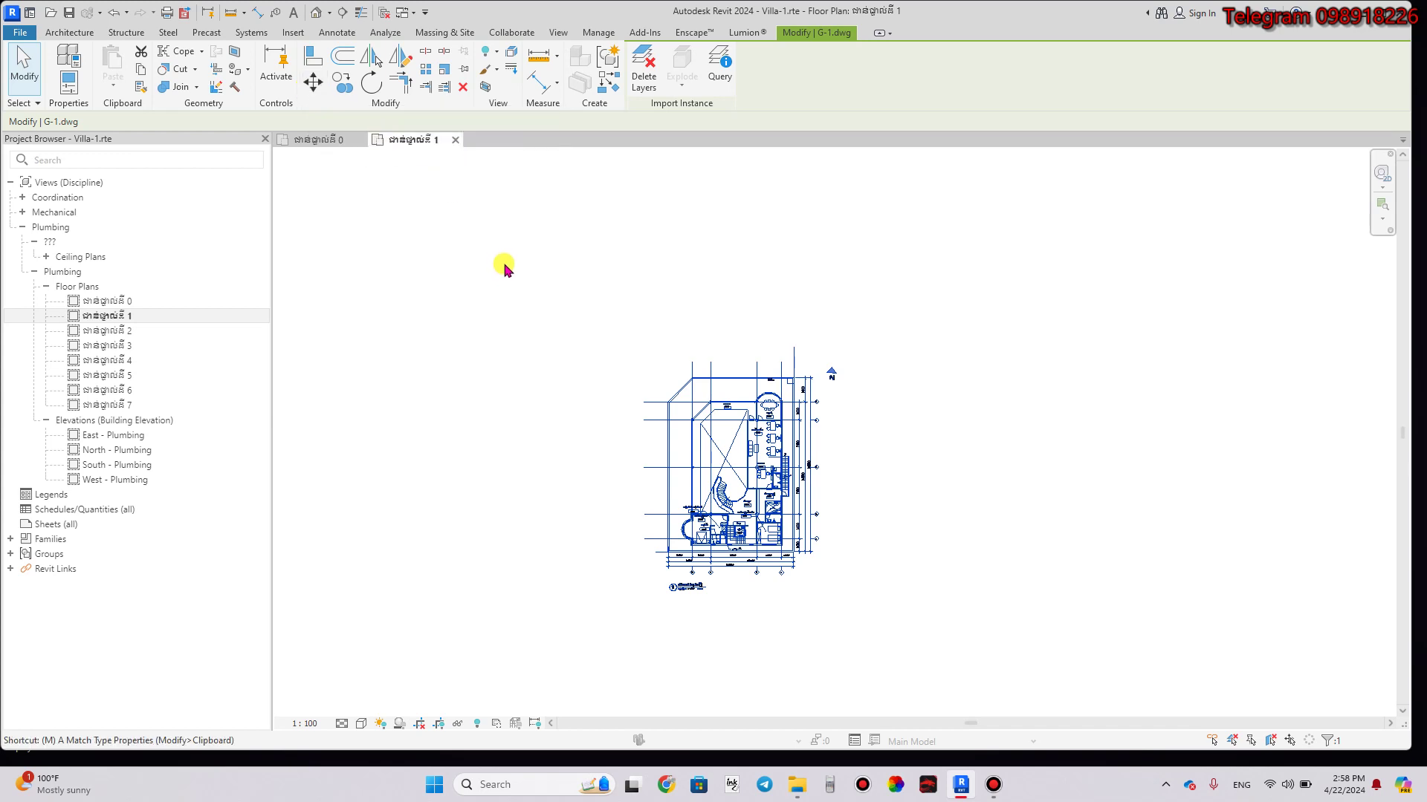
key(v)
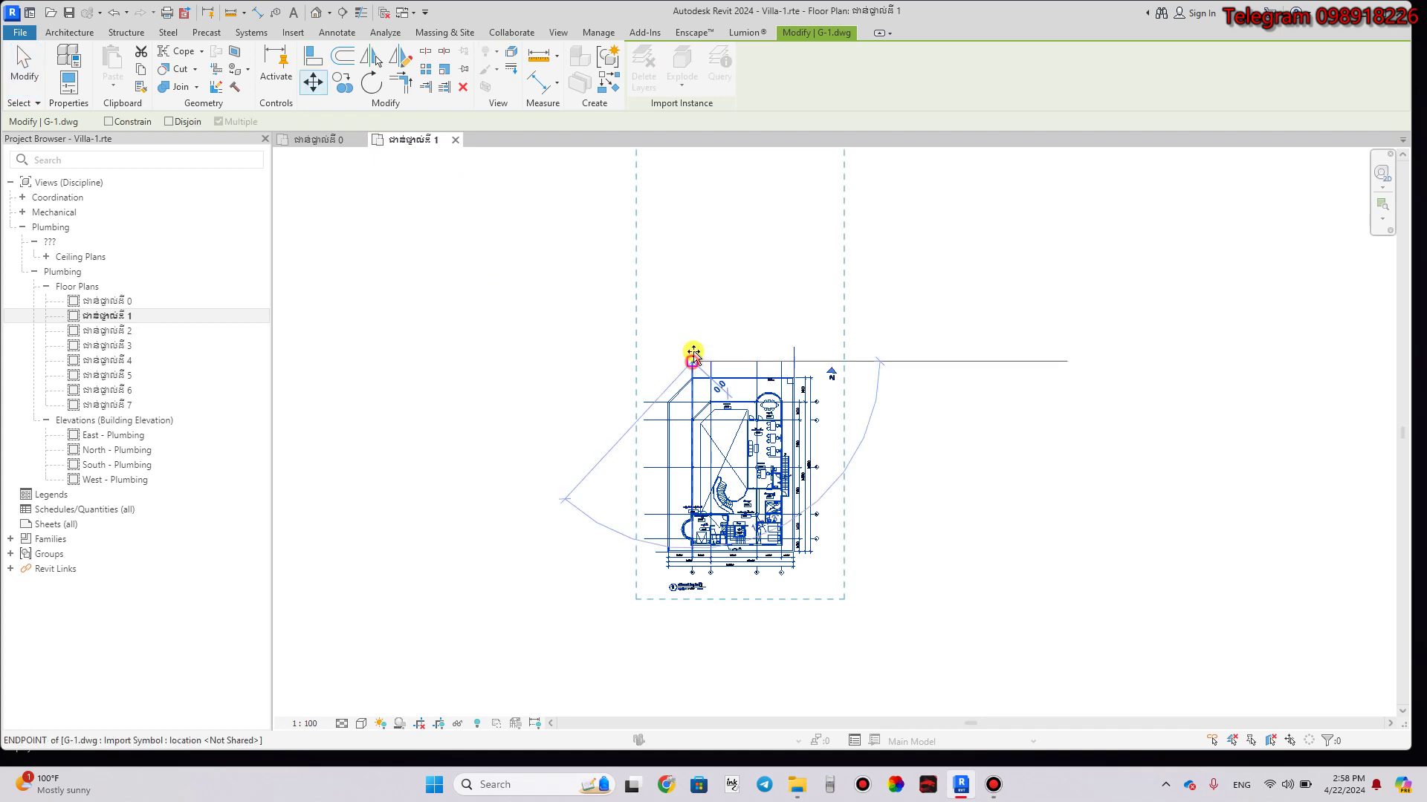
click(692, 360)
scroll(703, 238, down, 1)
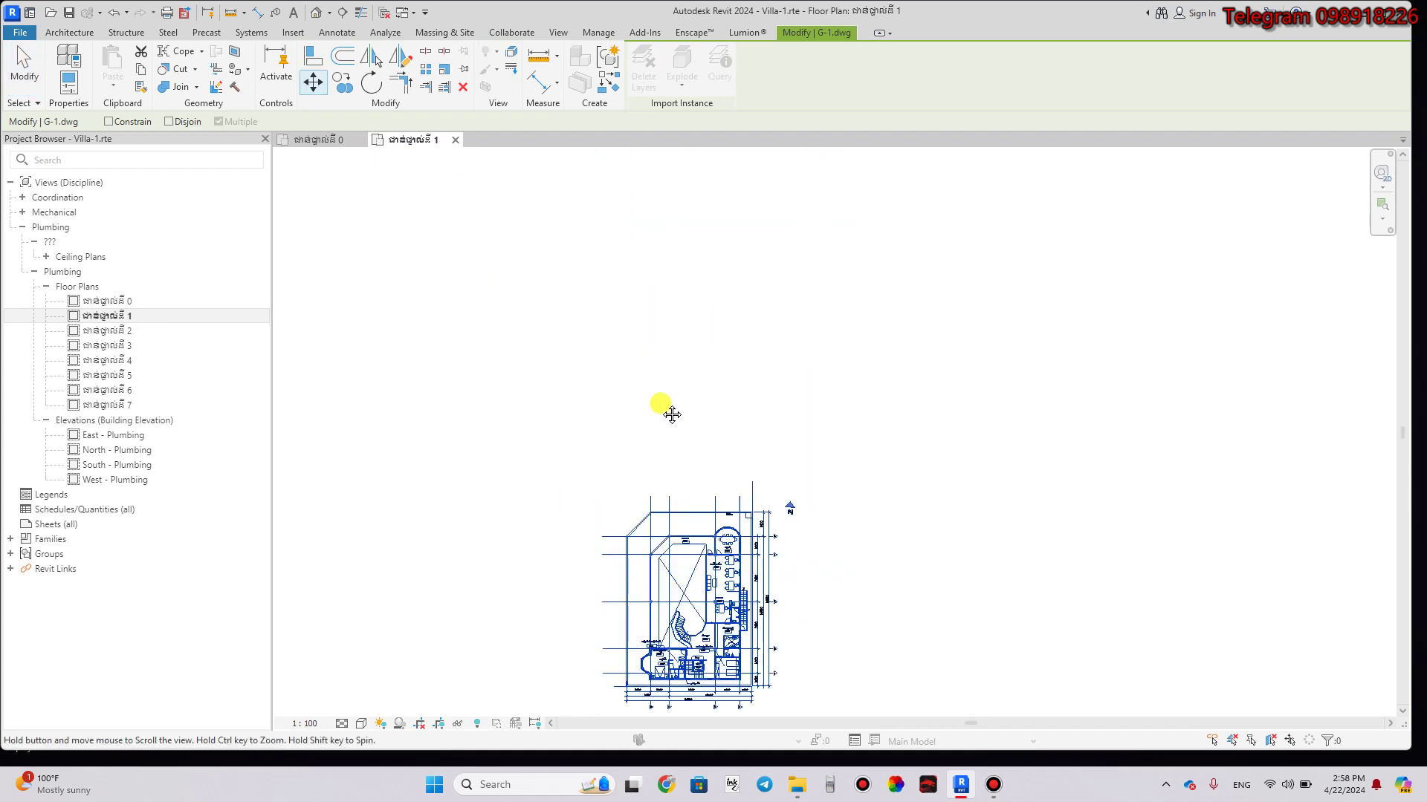
scroll(661, 408, down, 2)
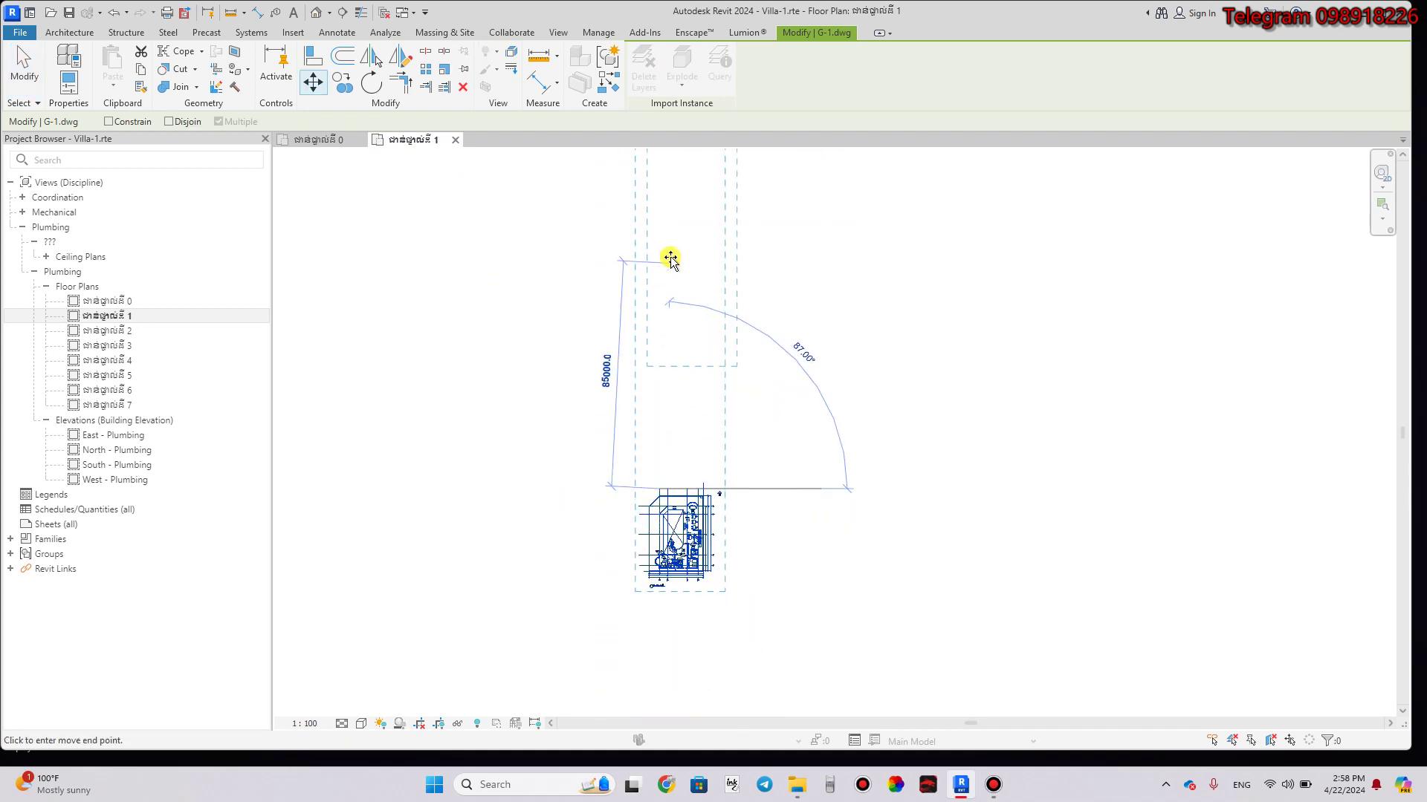
middle_drag(669, 258, 650, 577)
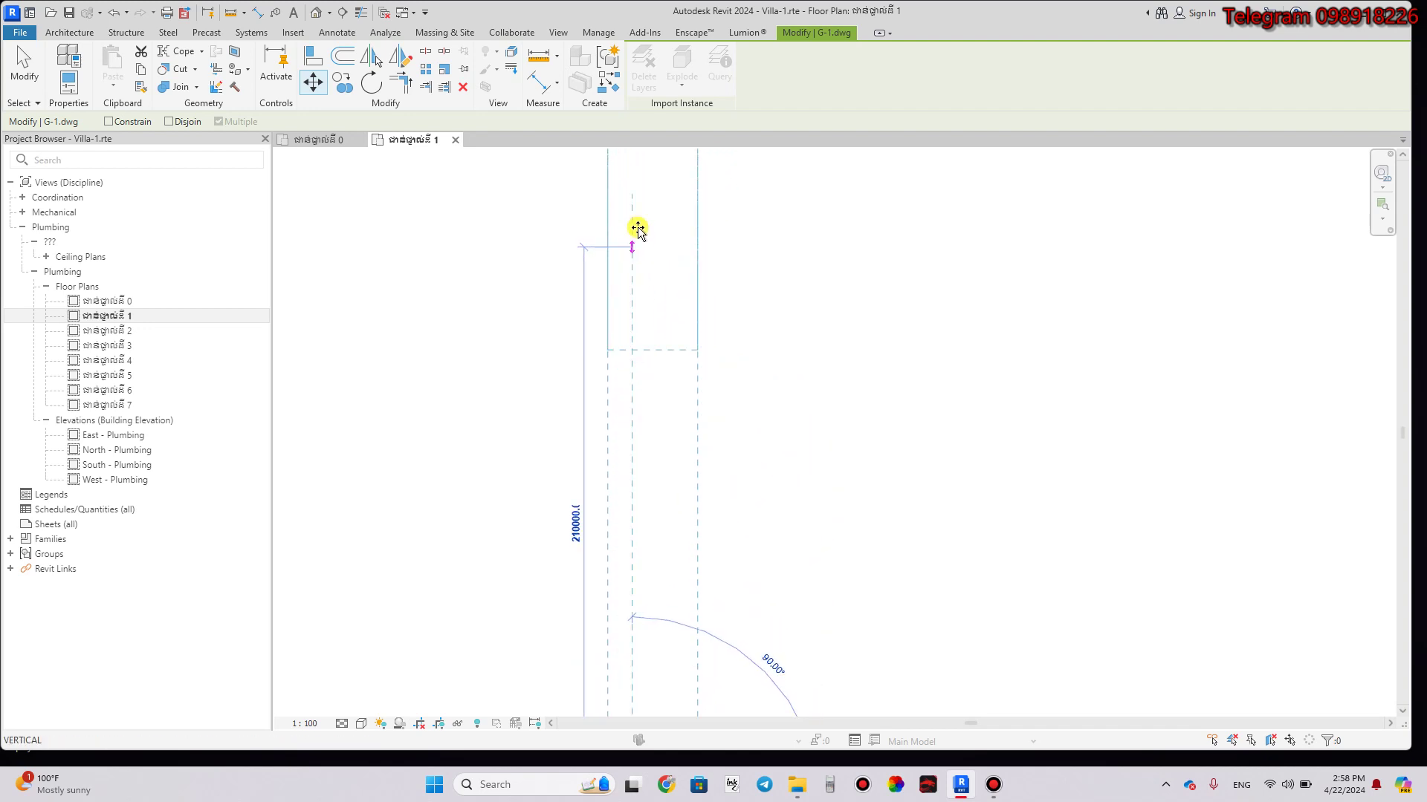
middle_drag(637, 229, 652, 605)
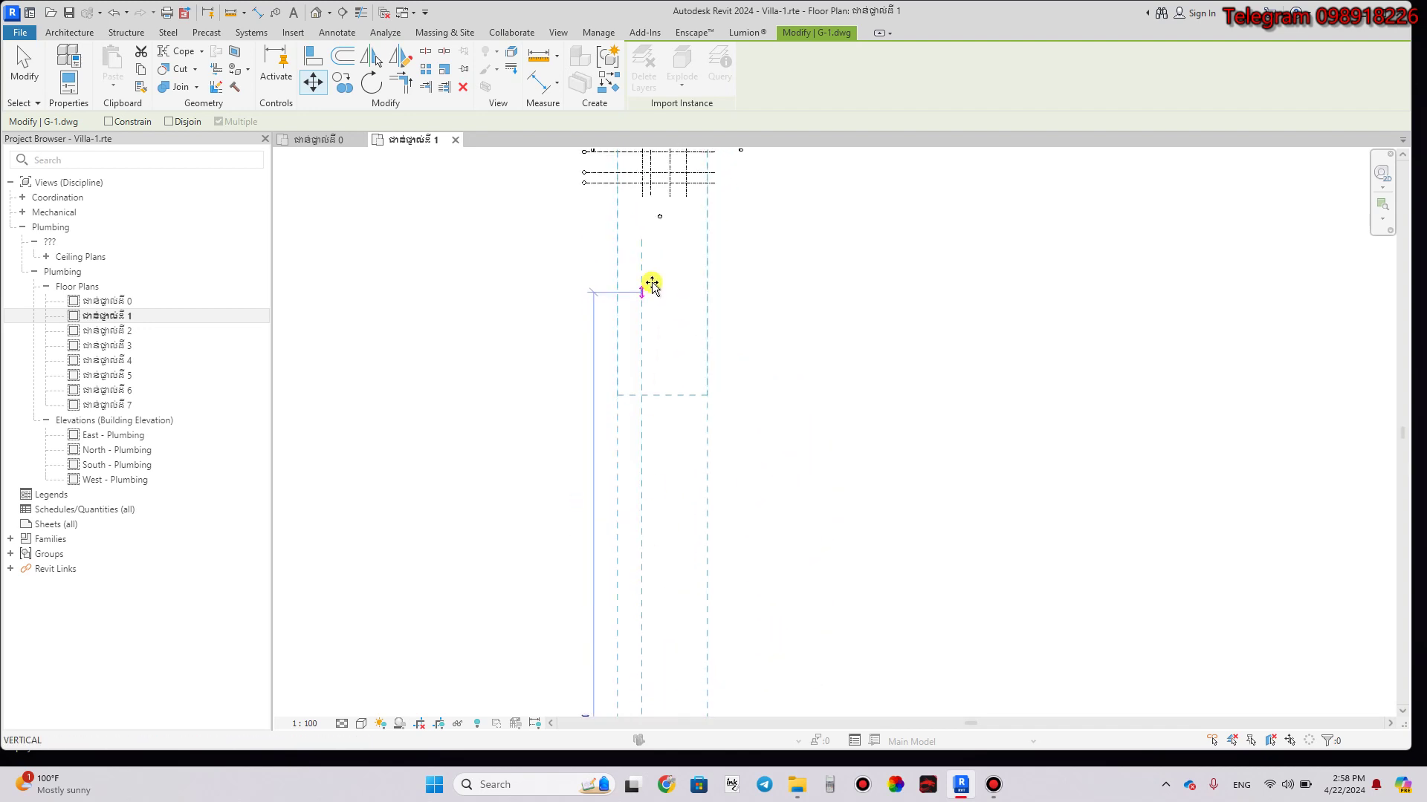
mouse_move(649, 287)
middle_down()
mouse_move(662, 360)
mouse_move(650, 500)
middle_up()
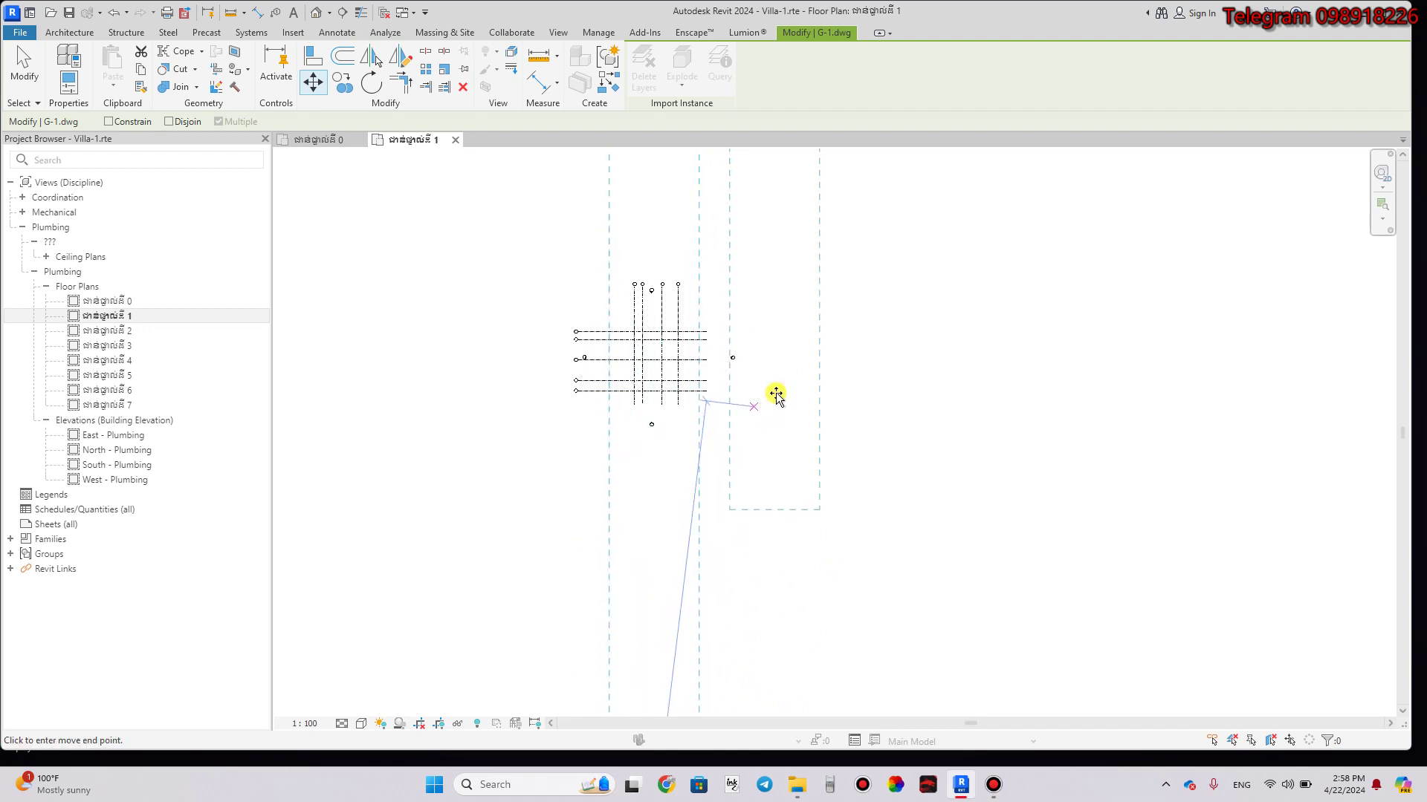
scroll(788, 335, up, 2)
scroll(773, 331, up, 1)
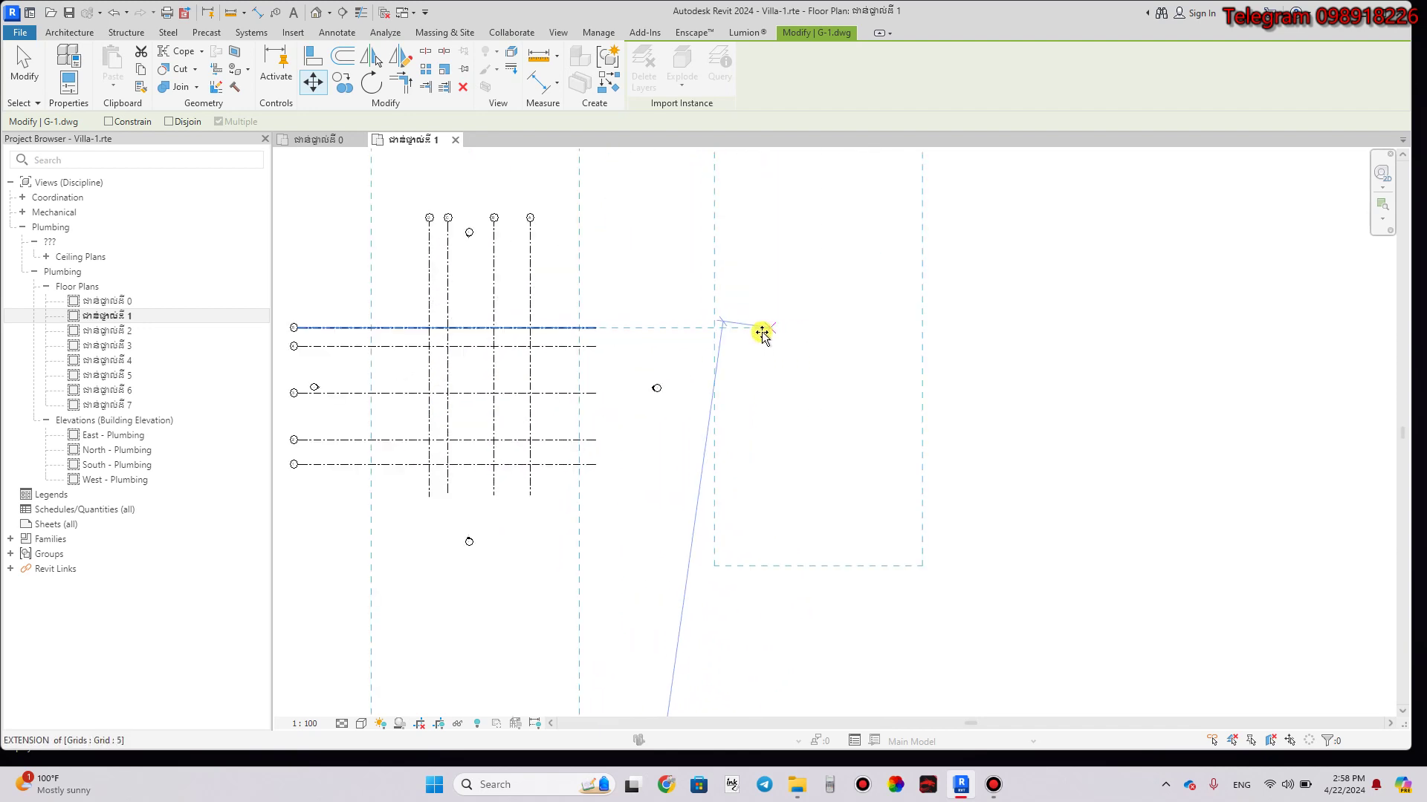
scroll(759, 312, up, 1)
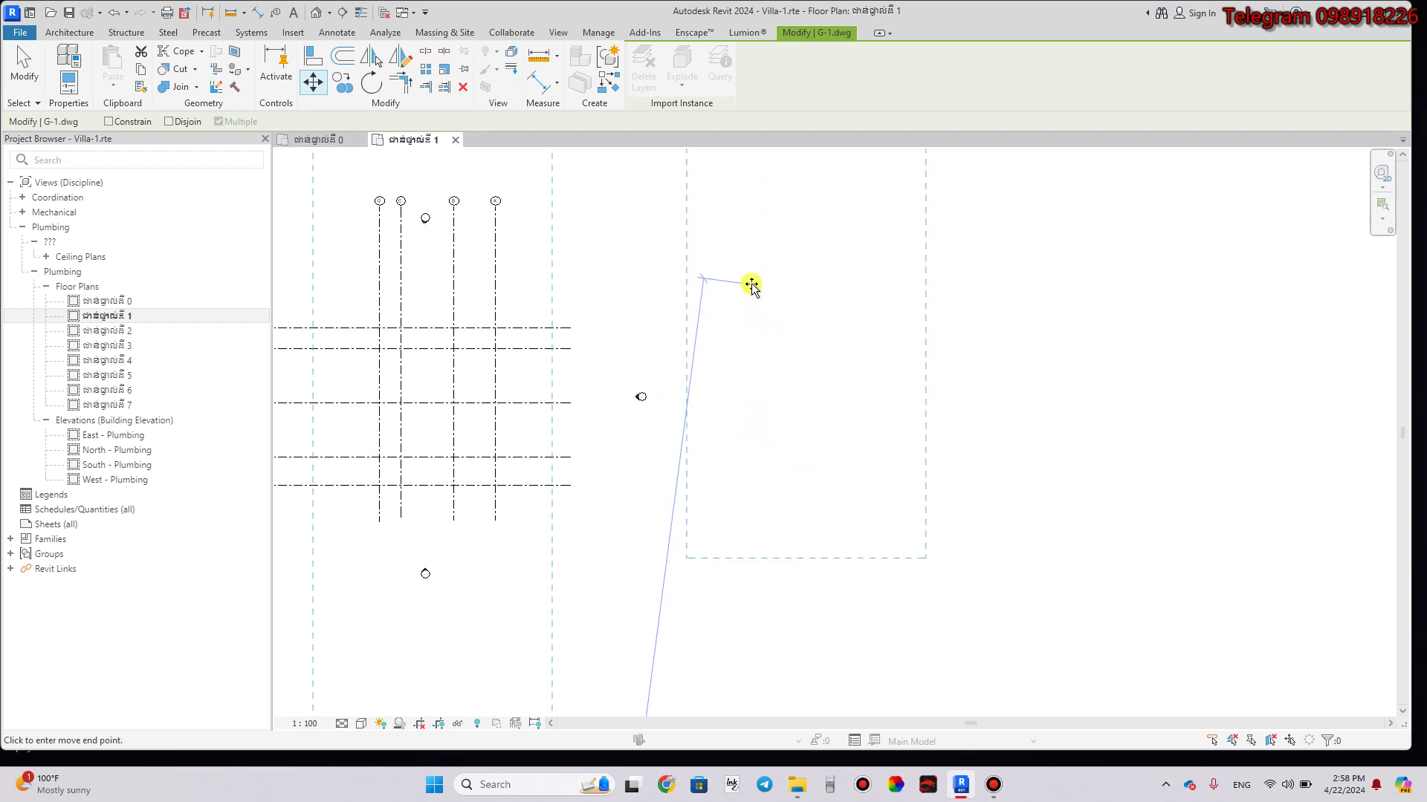
click(752, 287)
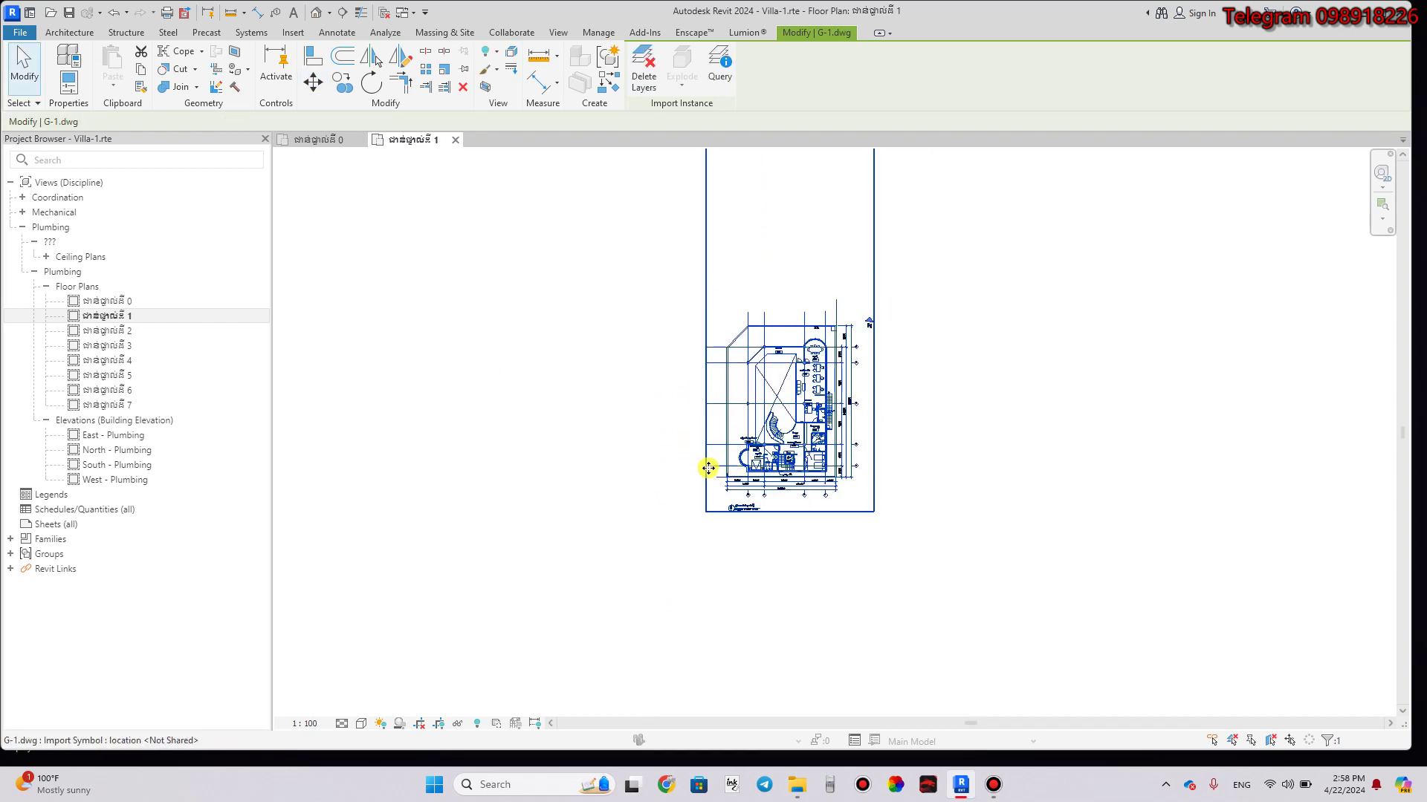
scroll(743, 446, down, 1)
Open the level 0 plumbing plan, zoom in, and select grid D to check its alignment.
scroll(551, 443, up, 1)
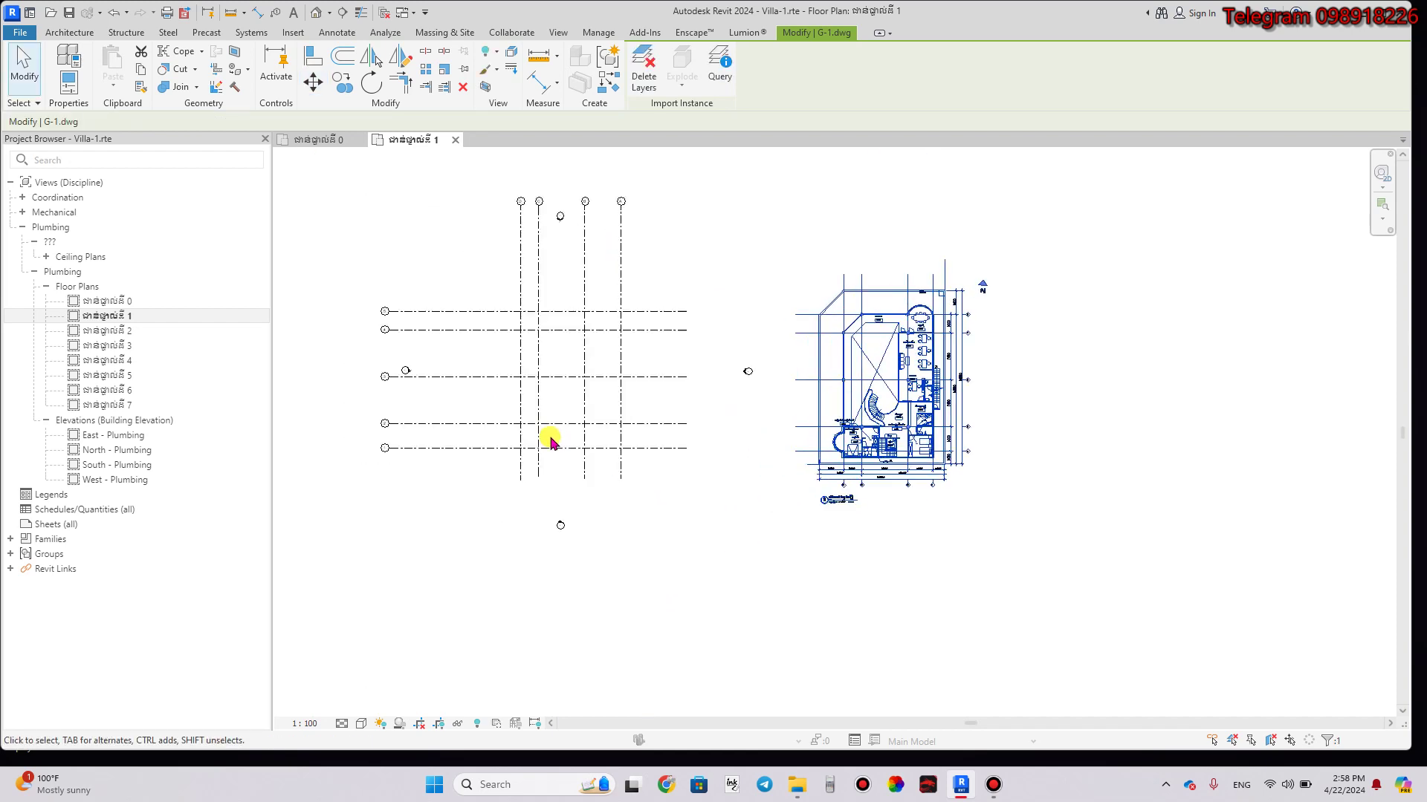
scroll(551, 439, up, 1)
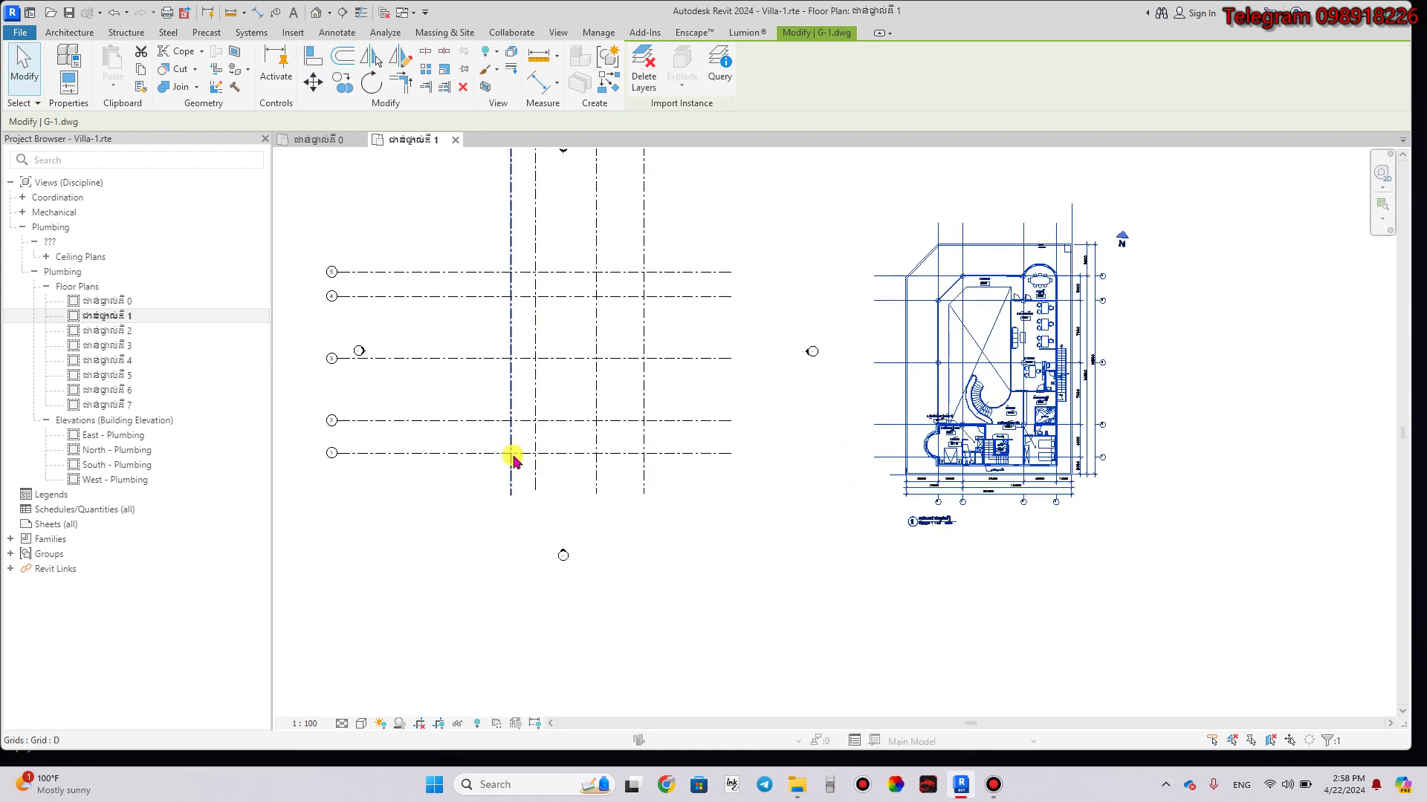
double_click(105, 301)
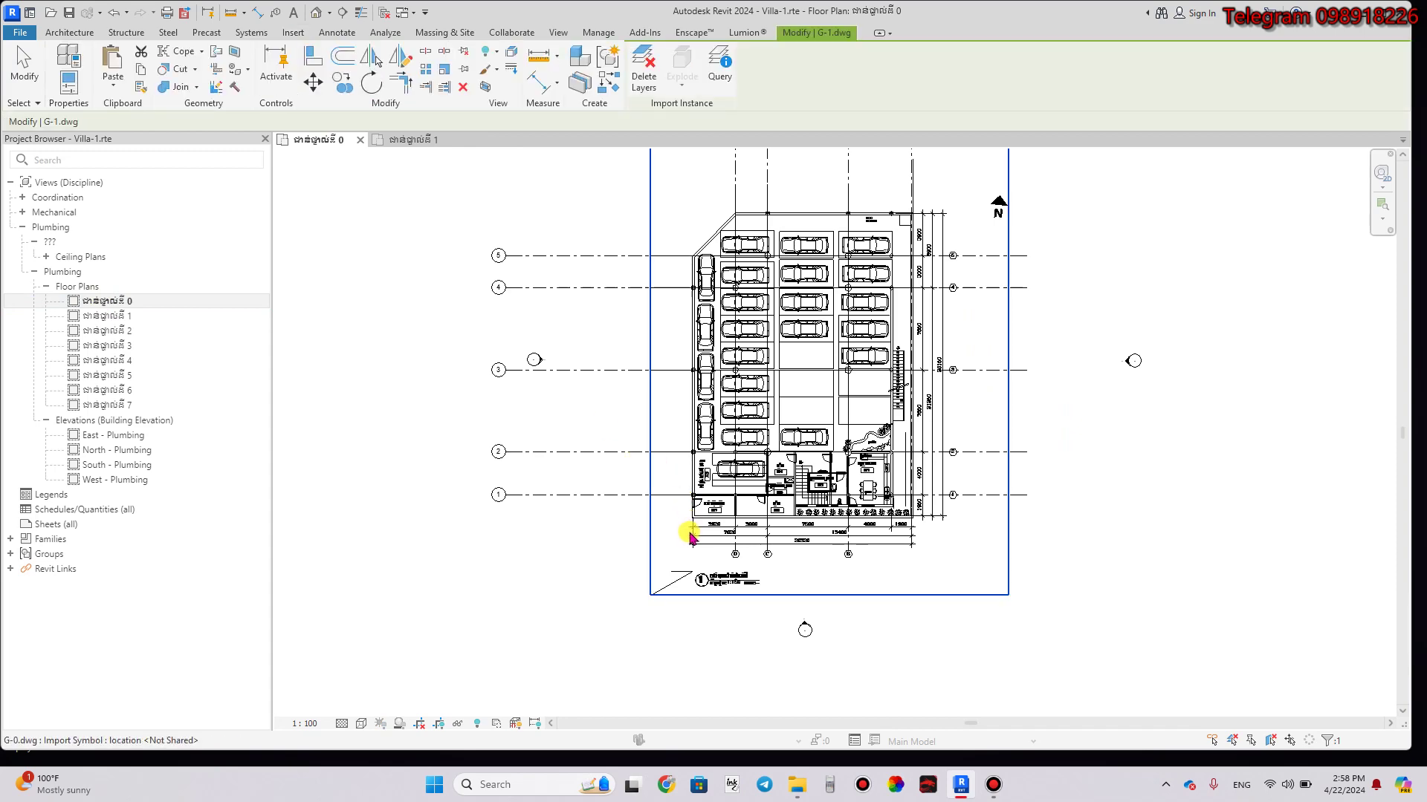
scroll(689, 535, up, 1)
scroll(690, 535, up, 1)
scroll(691, 534, up, 1)
scroll(763, 478, up, 1)
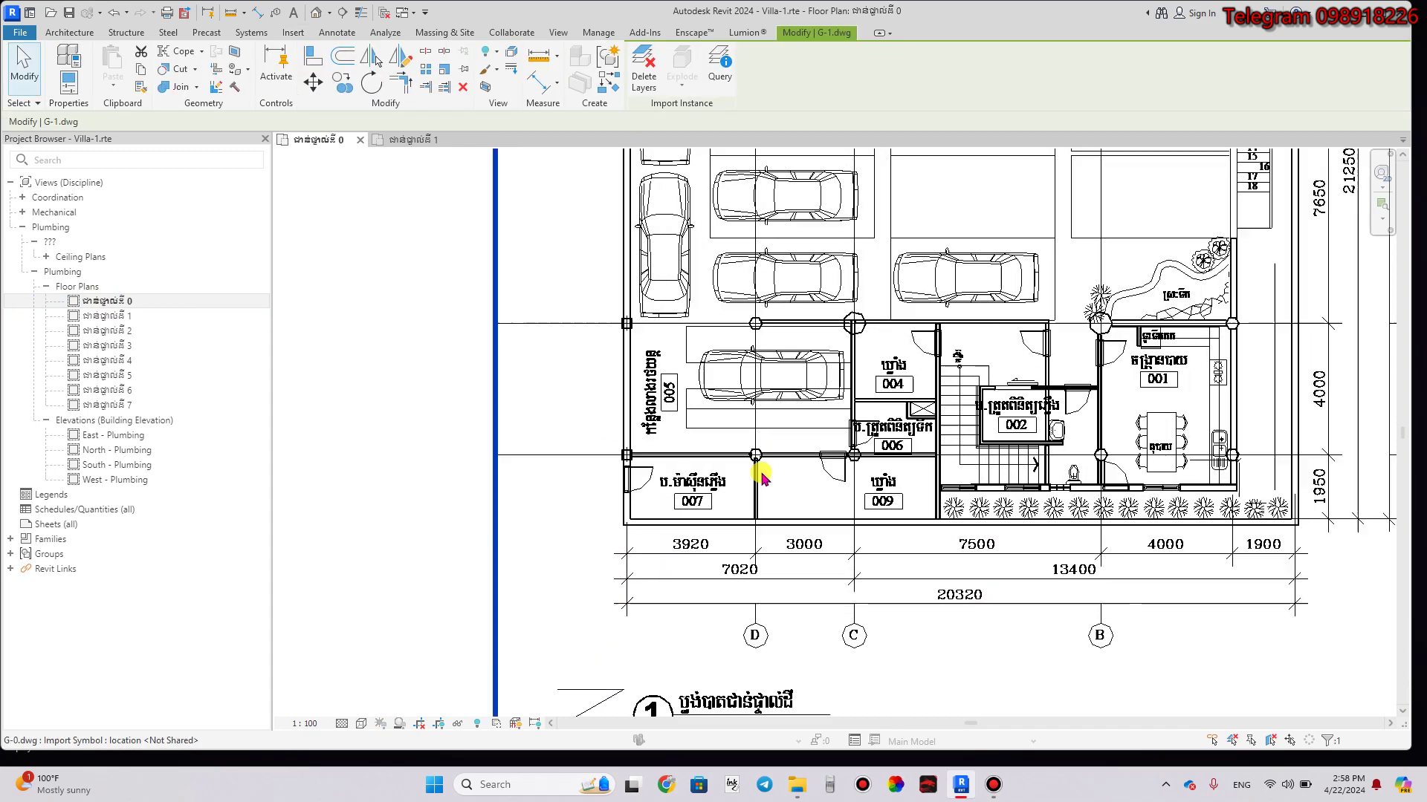
scroll(758, 473, up, 2)
scroll(752, 465, down, 1)
scroll(740, 416, down, 1)
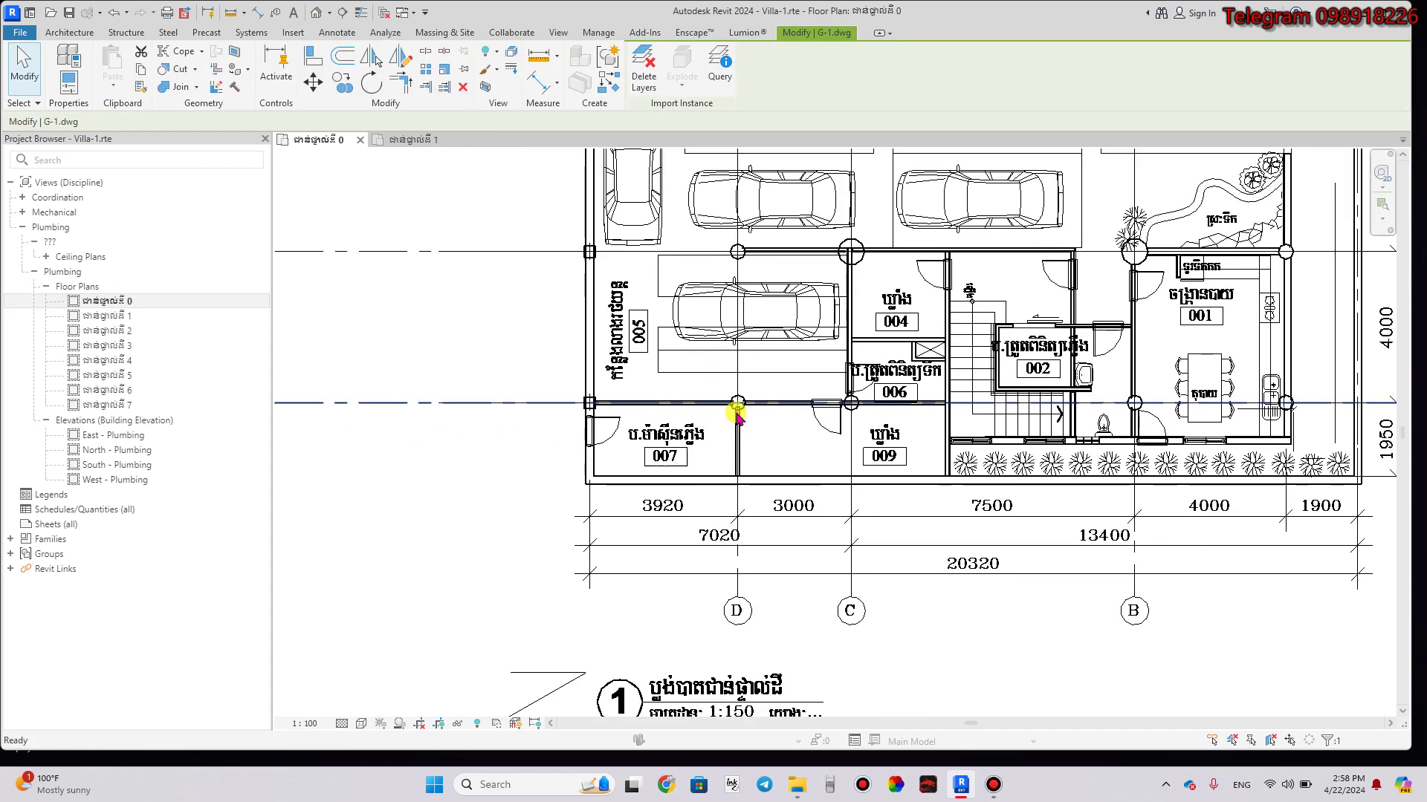
click(735, 402)
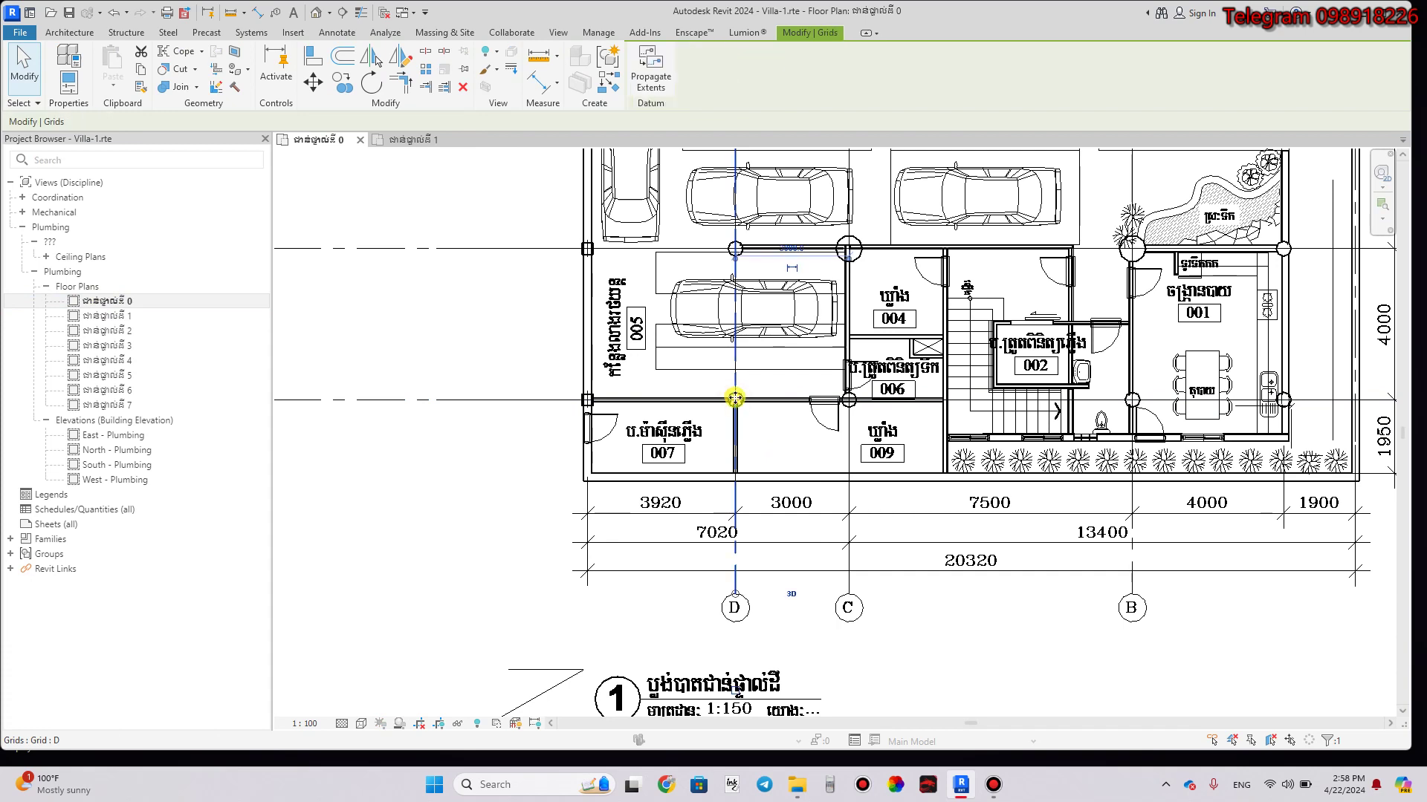
scroll(727, 589, down, 2)
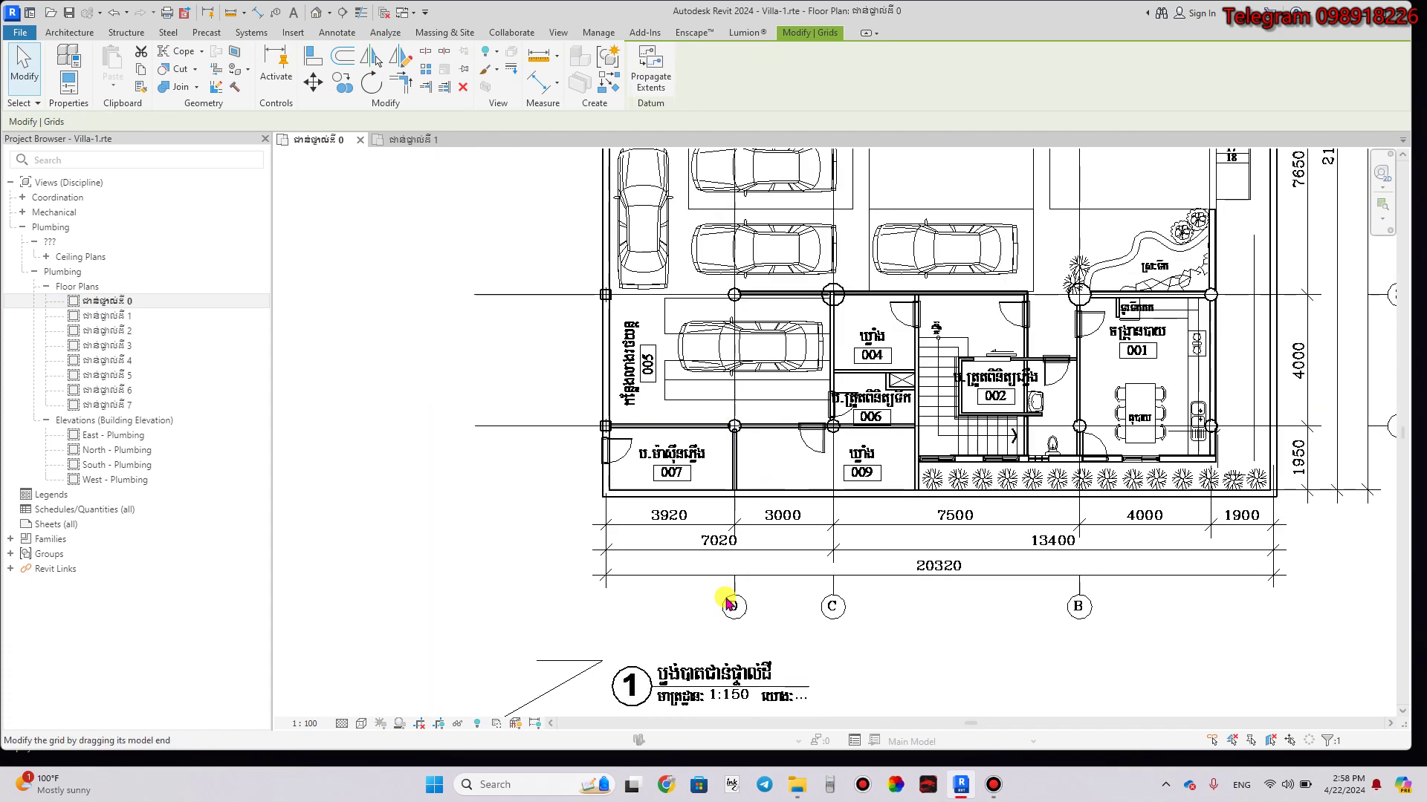
scroll(729, 596, down, 1)
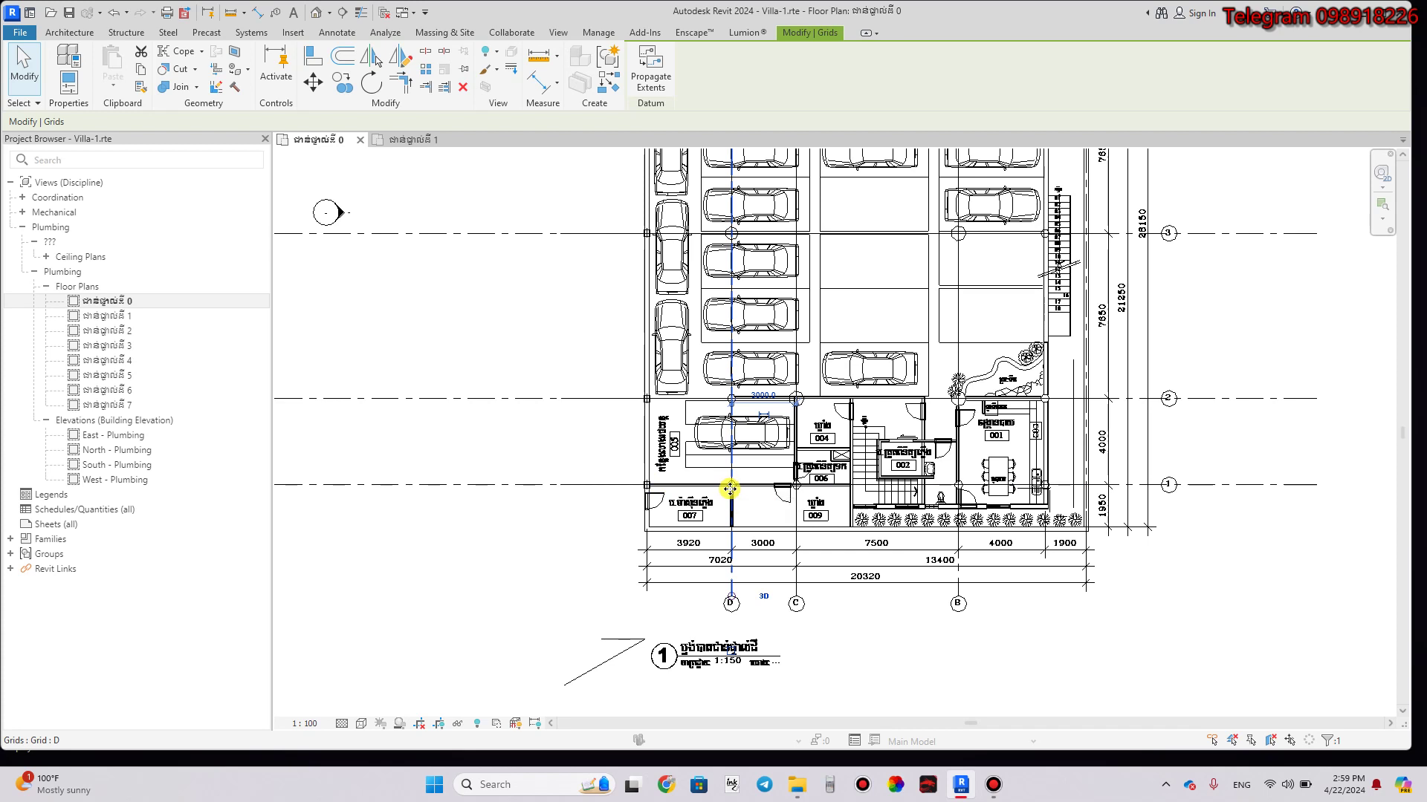
Open the level 1 then level 0 plumbing plans, zooming to compare grid positions.
double_click(127, 317)
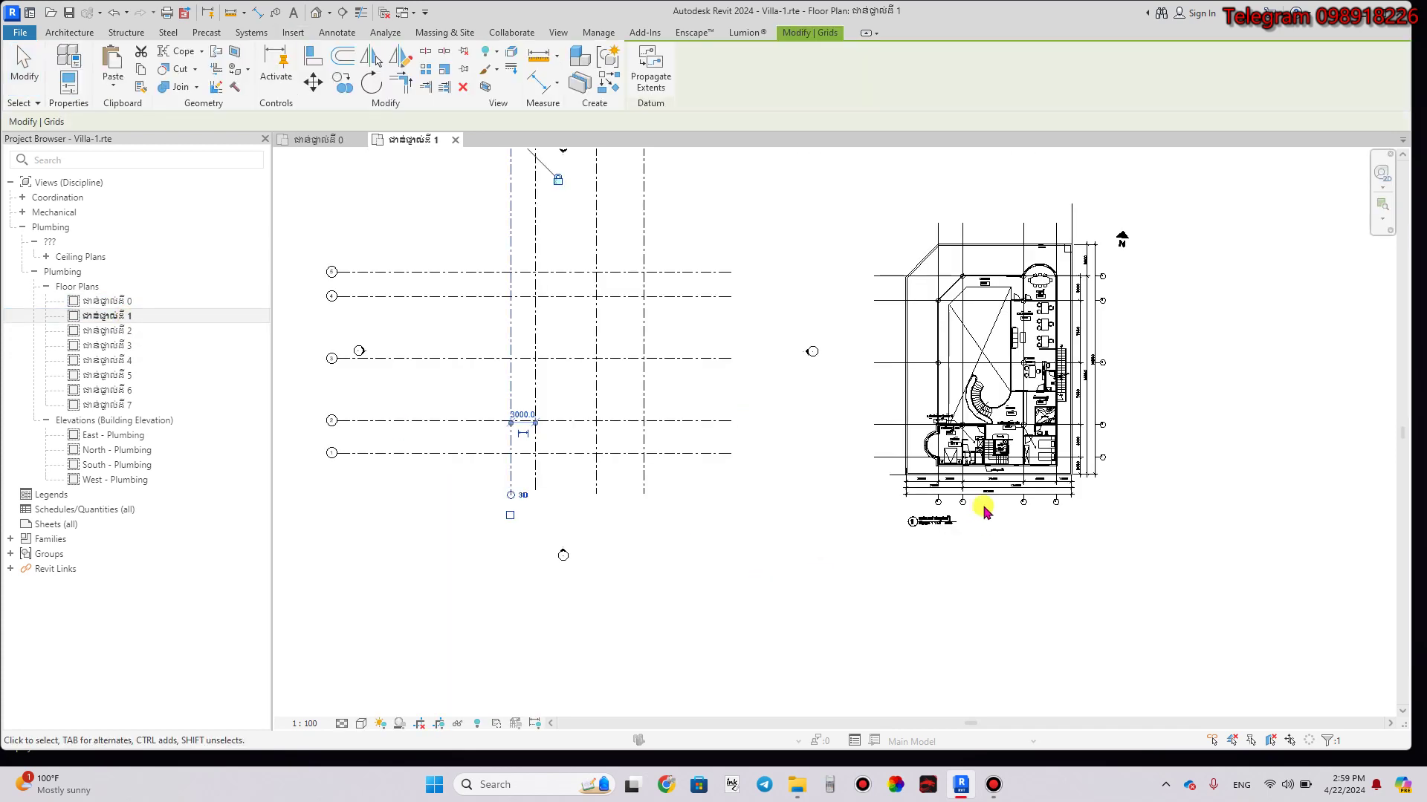
scroll(989, 503, up, 2)
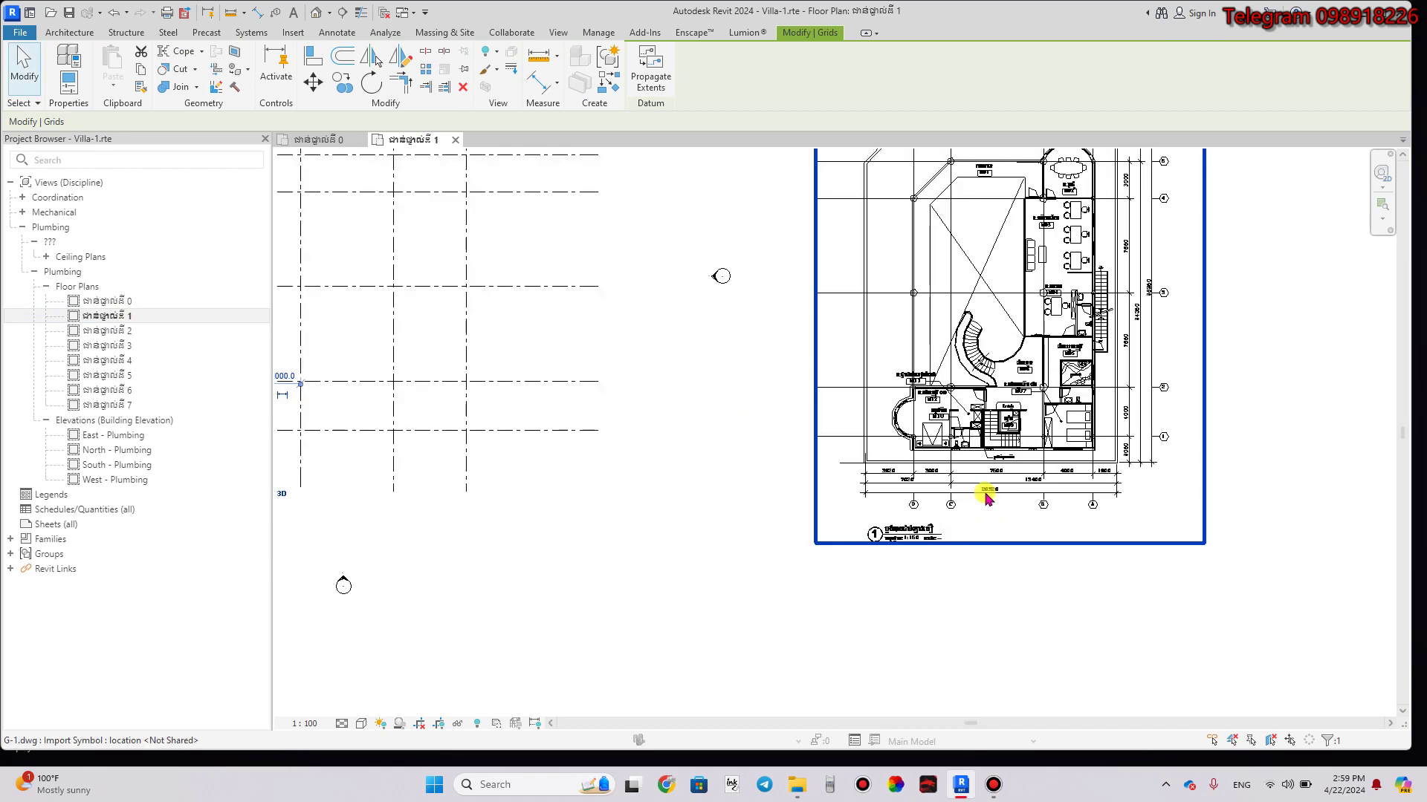
scroll(989, 499, up, 2)
scroll(987, 496, up, 2)
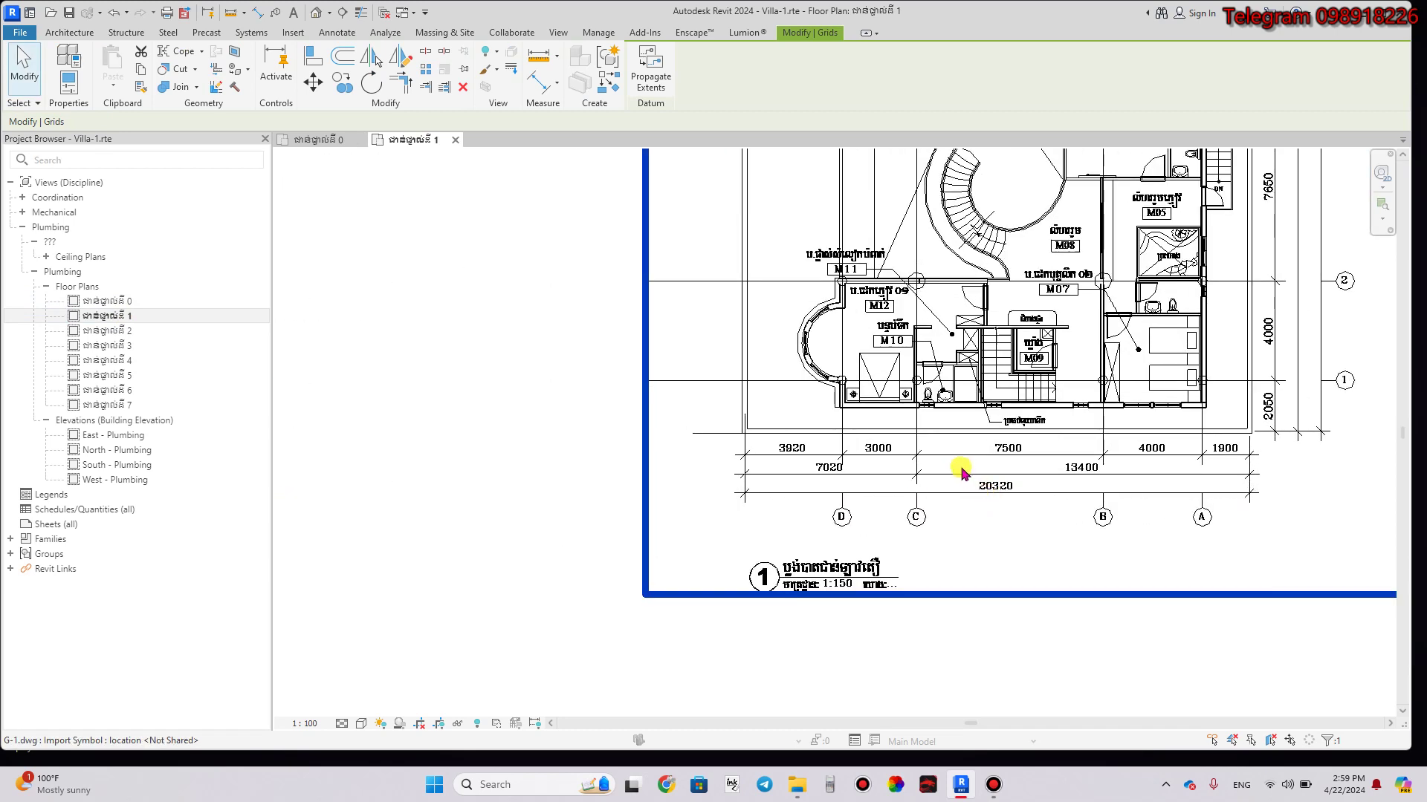
scroll(963, 472, up, 2)
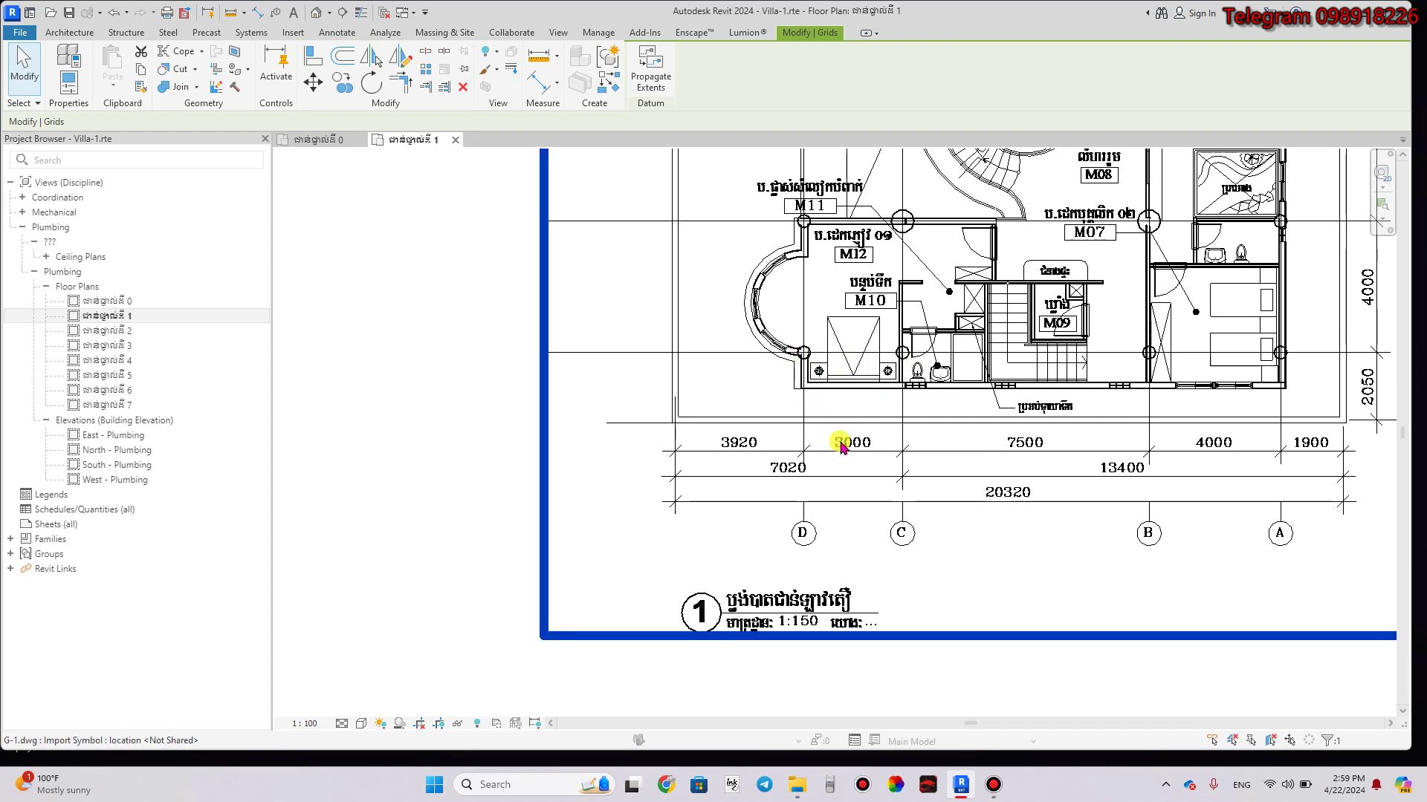
scroll(896, 542, down, 1)
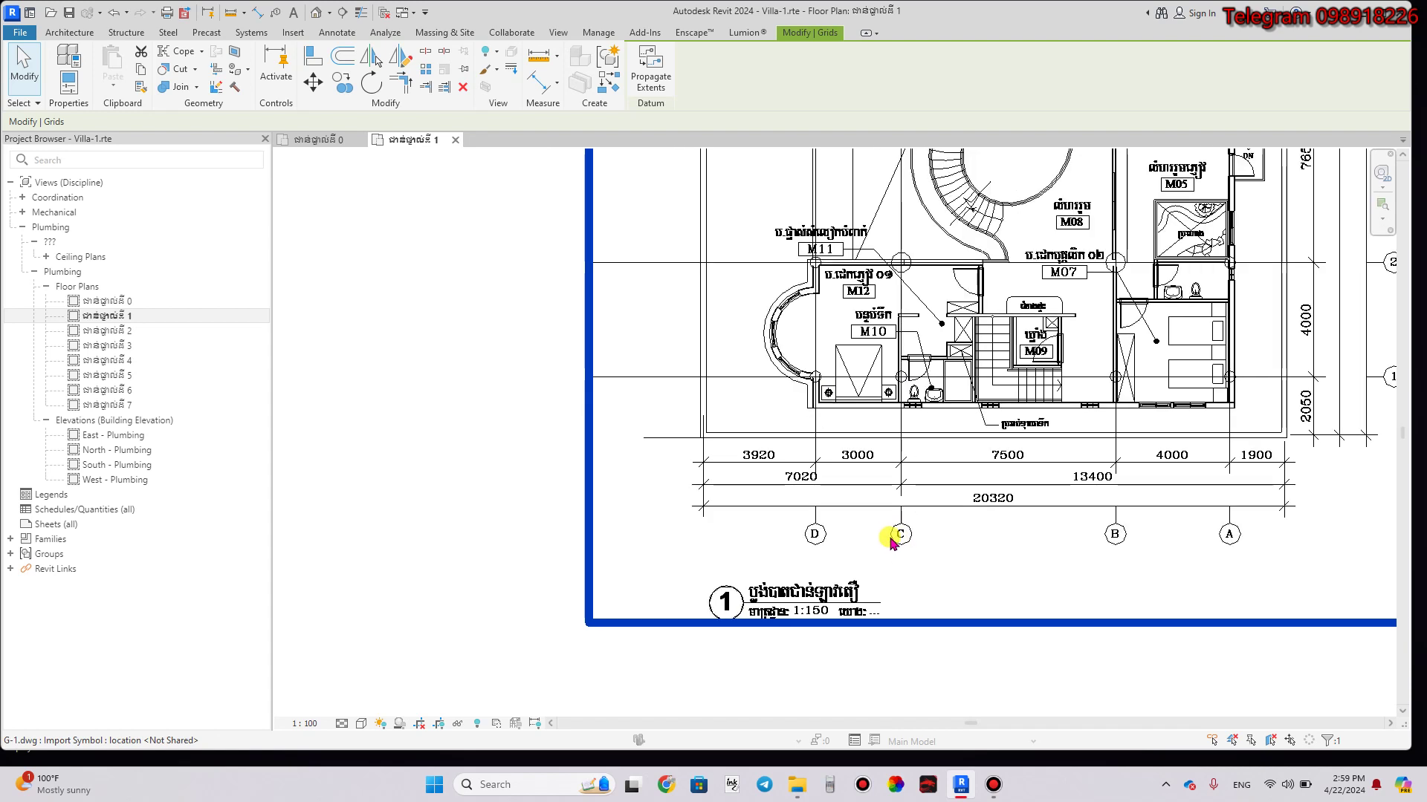
double_click(151, 300)
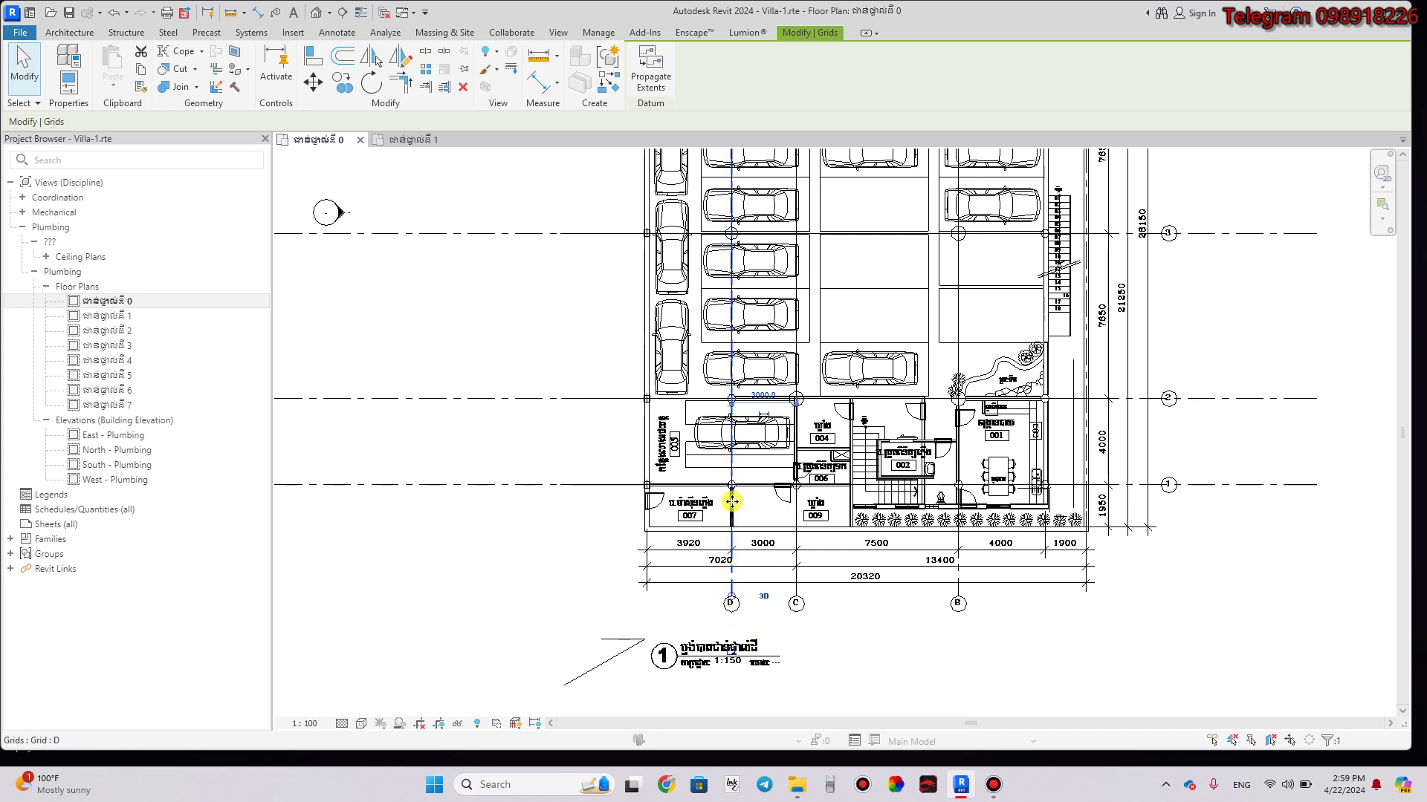
scroll(730, 497, up, 1)
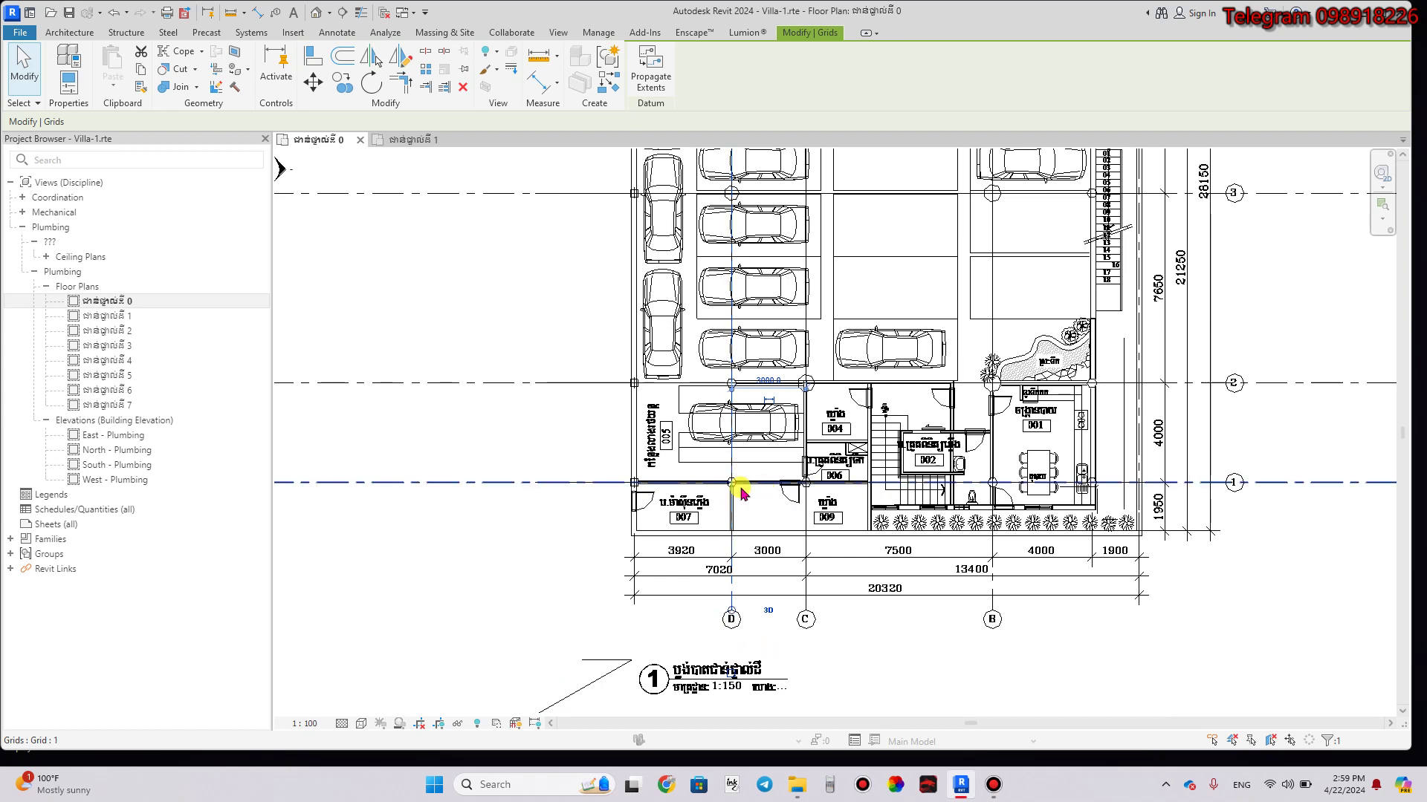
Return to the level 1 plumbing plan and zoom to review G-1.dwg beside the grids.
double_click(138, 317)
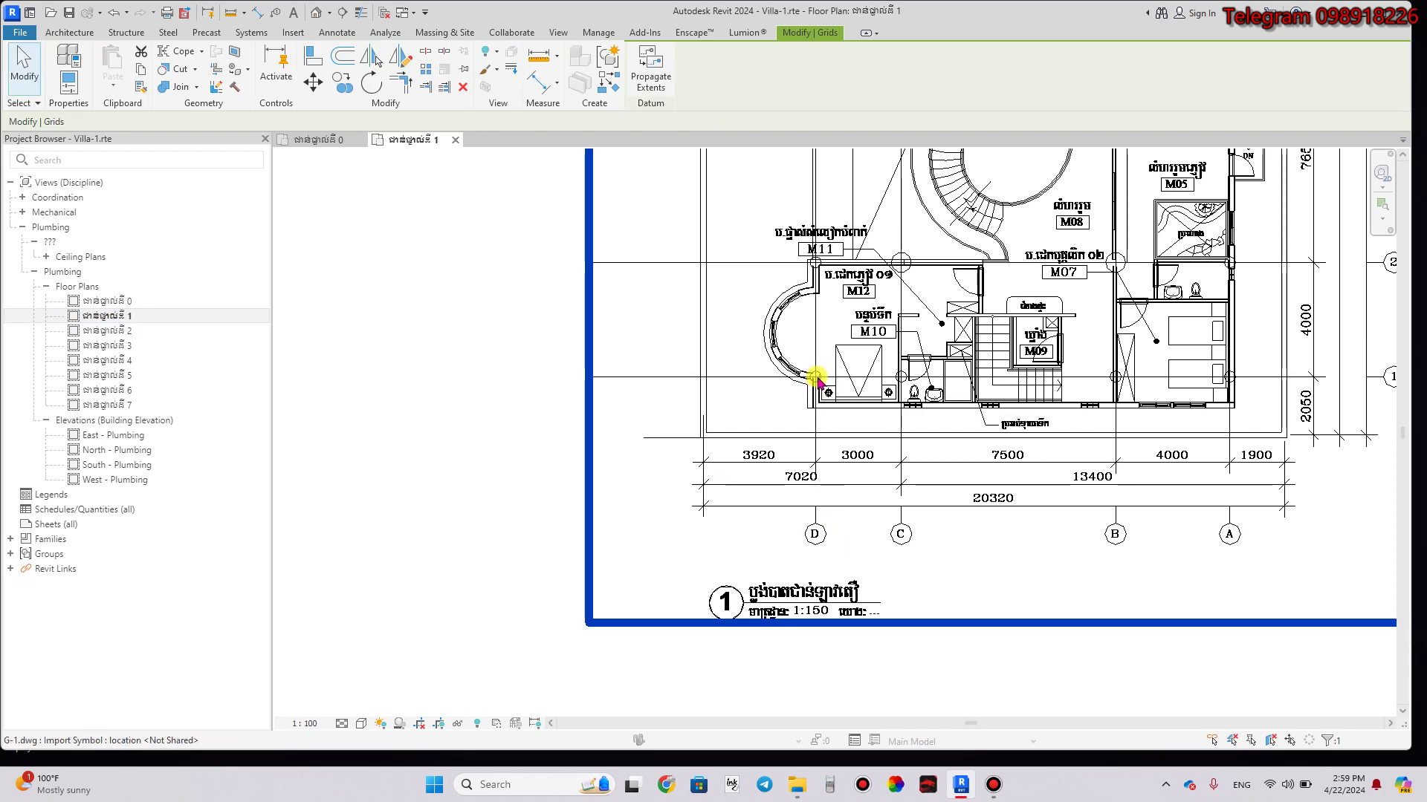
scroll(815, 379, down, 3)
scroll(820, 384, down, 1)
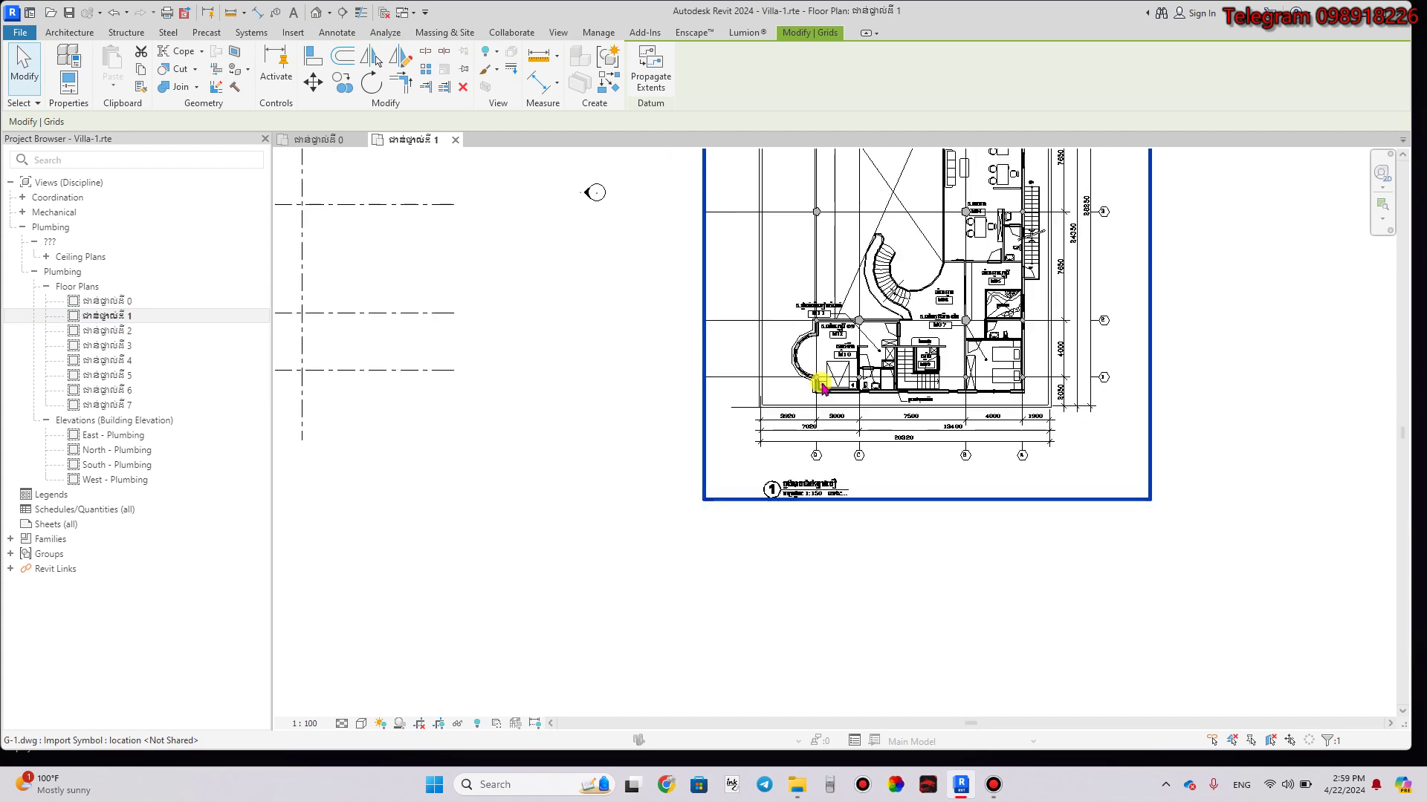
scroll(822, 385, down, 1)
scroll(824, 388, down, 1)
scroll(828, 390, down, 1)
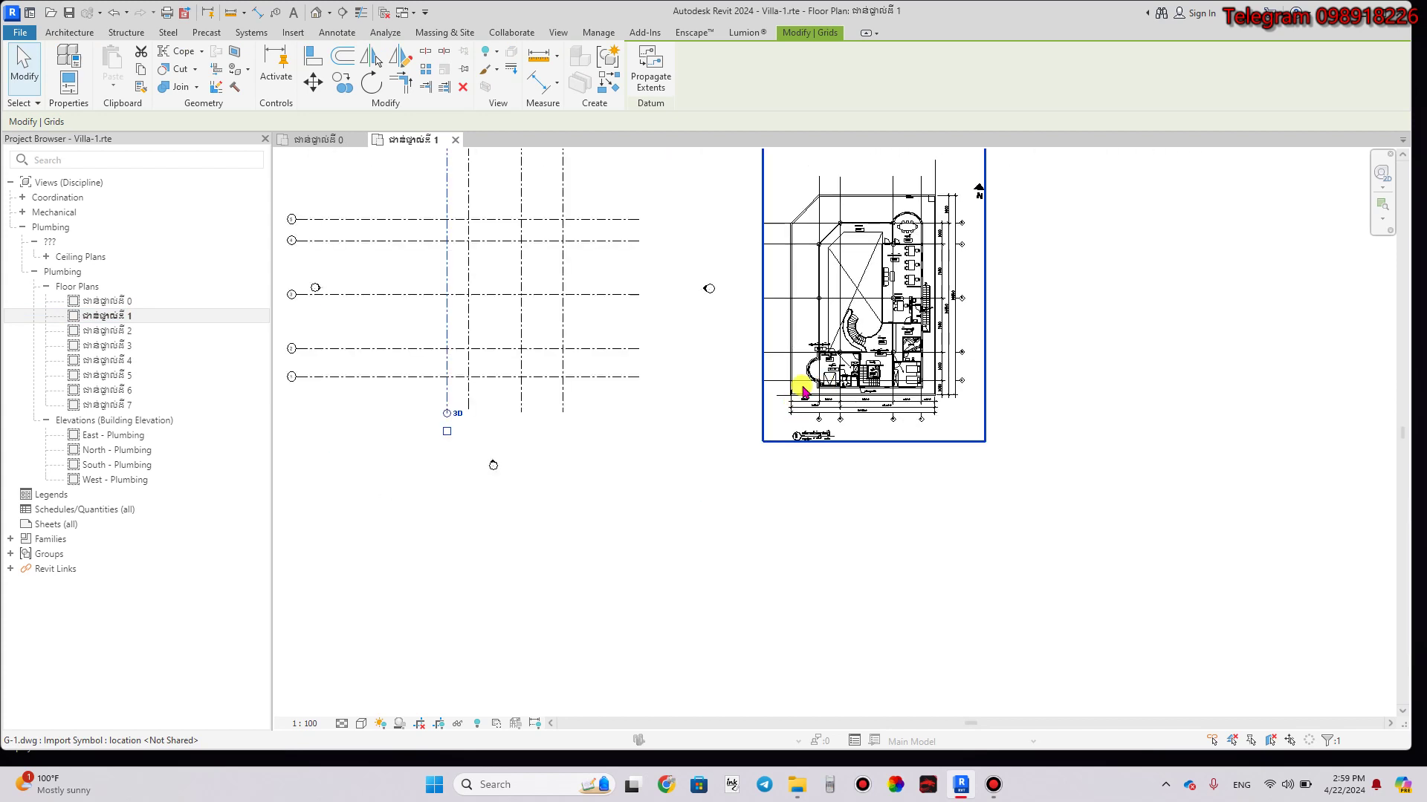
scroll(823, 357, up, 1)
scroll(835, 373, up, 1)
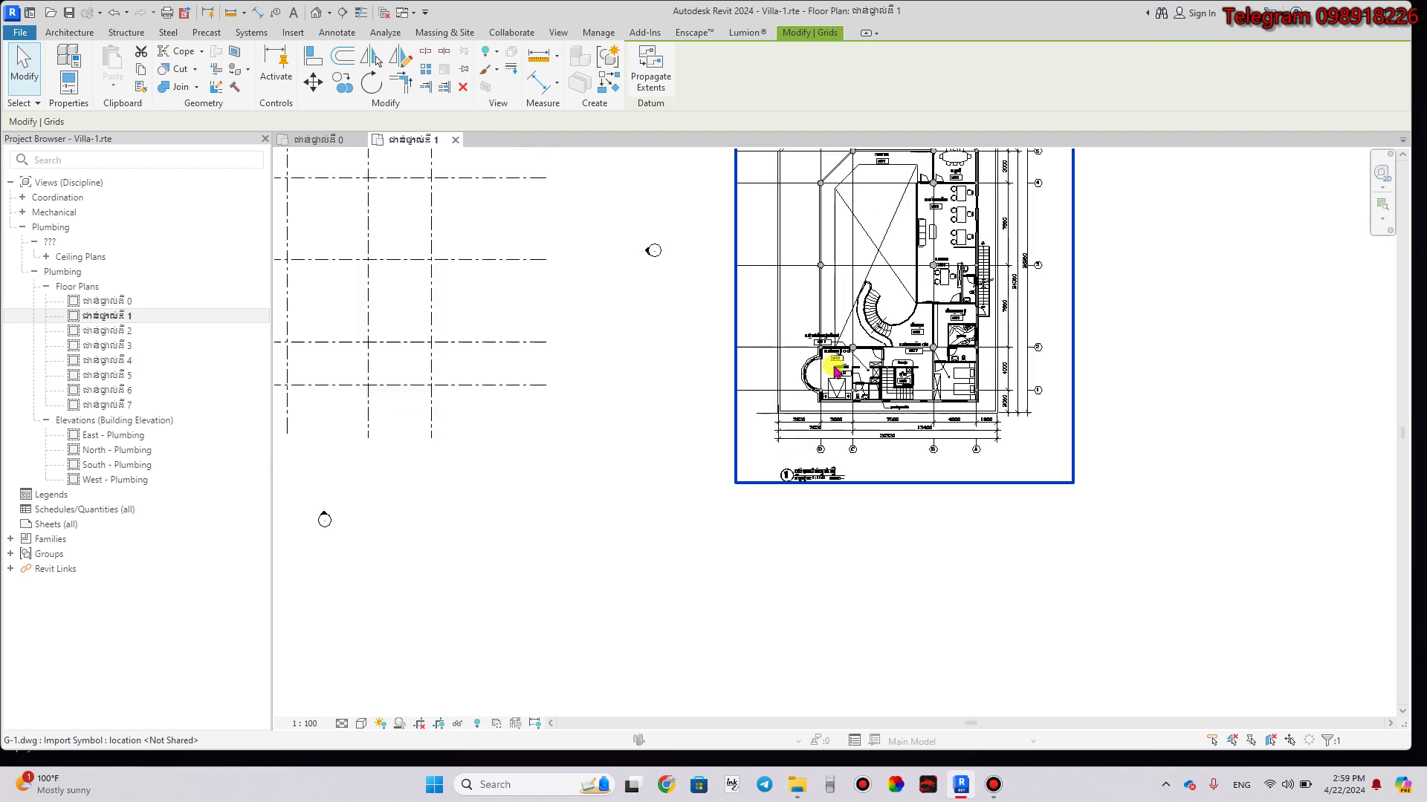
Move G-1.dwg (MV) from its grid D wall corner to near the project grid intersection.
click(777, 470)
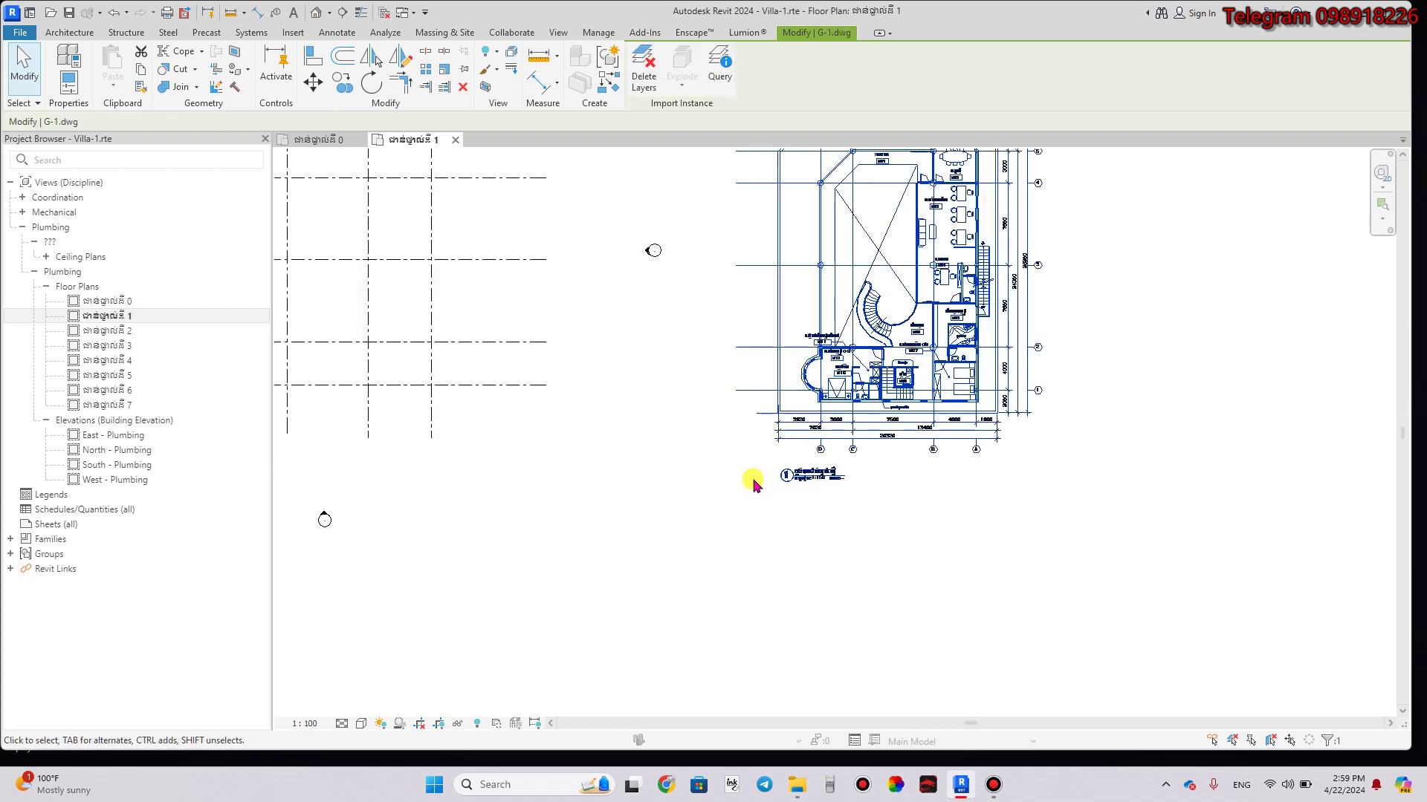
key(m)
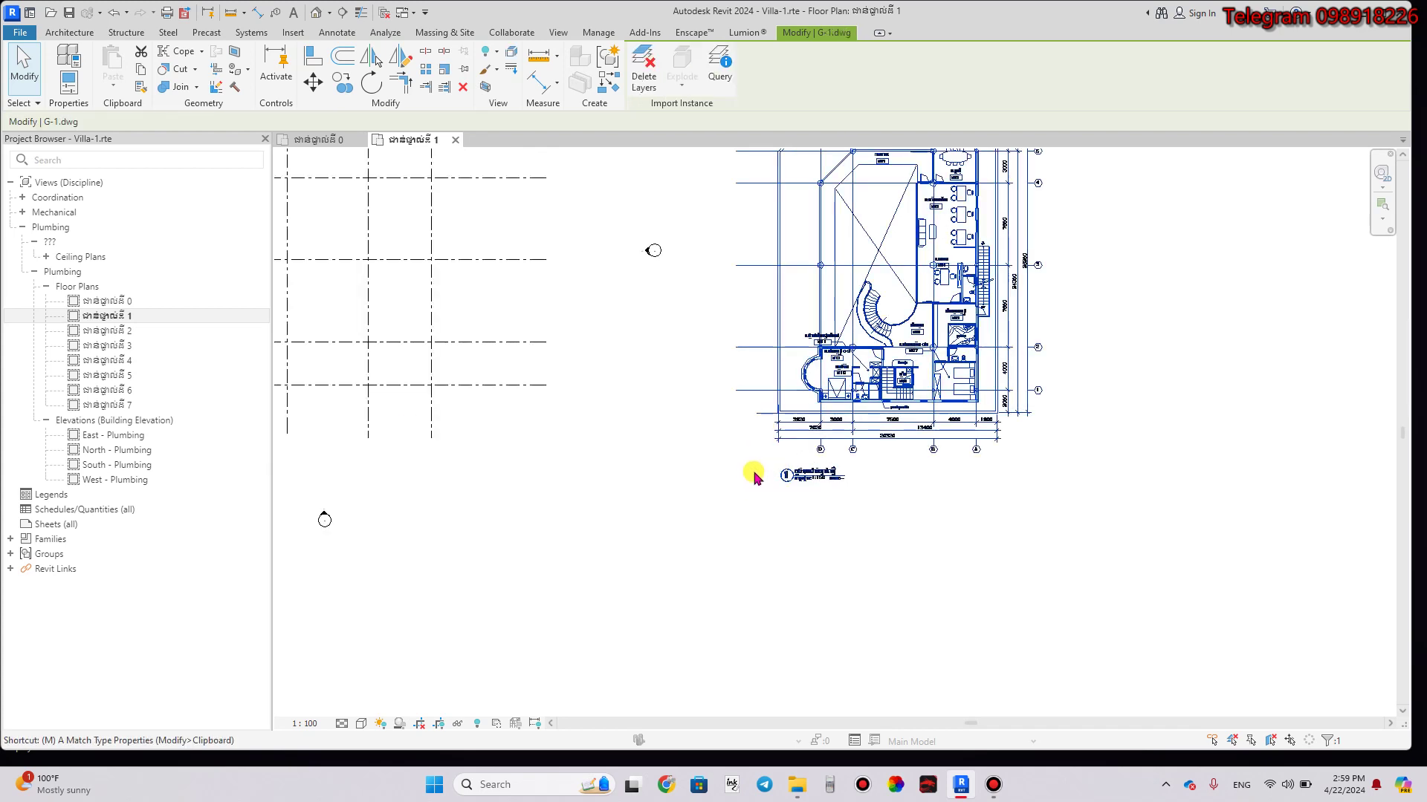
key(v)
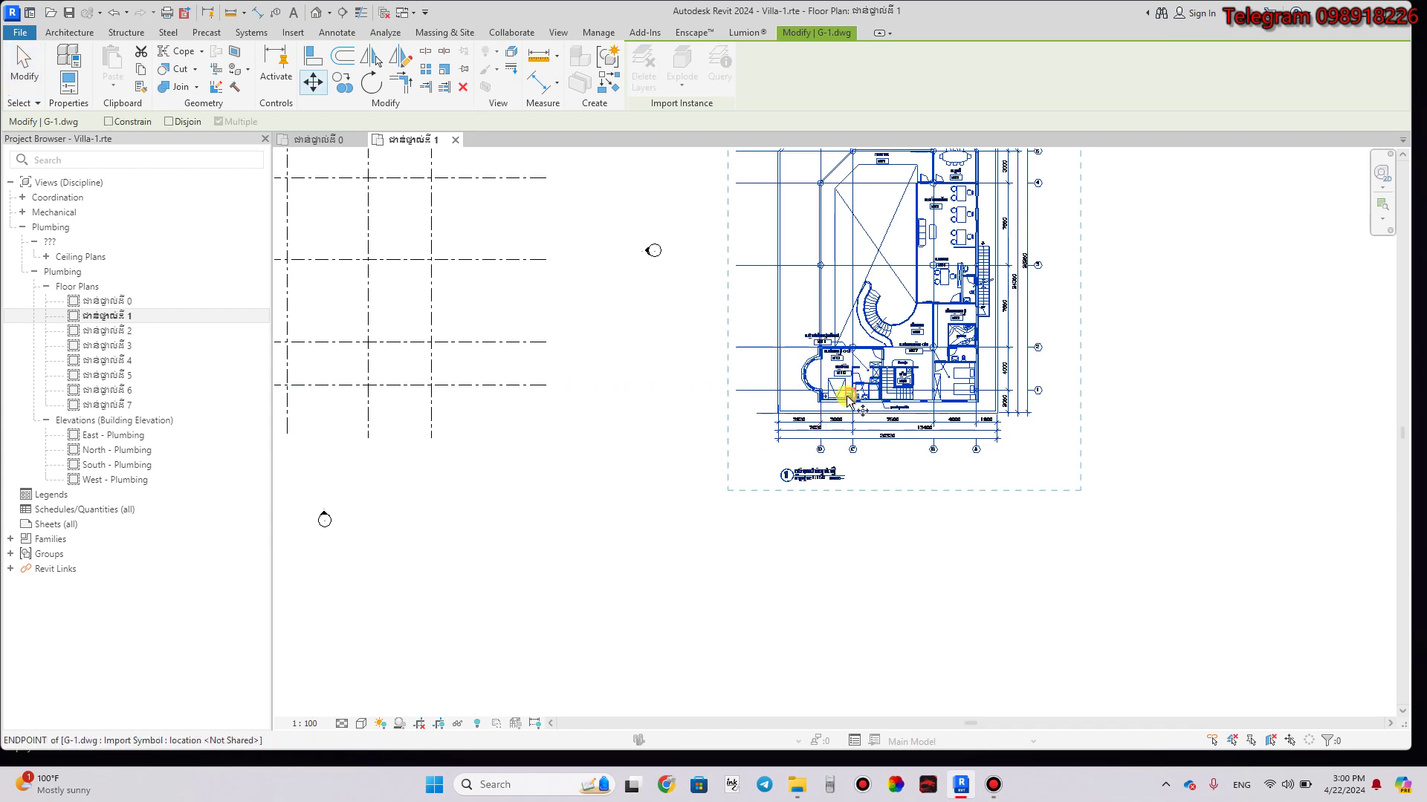
scroll(825, 394, up, 2)
scroll(825, 395, up, 3)
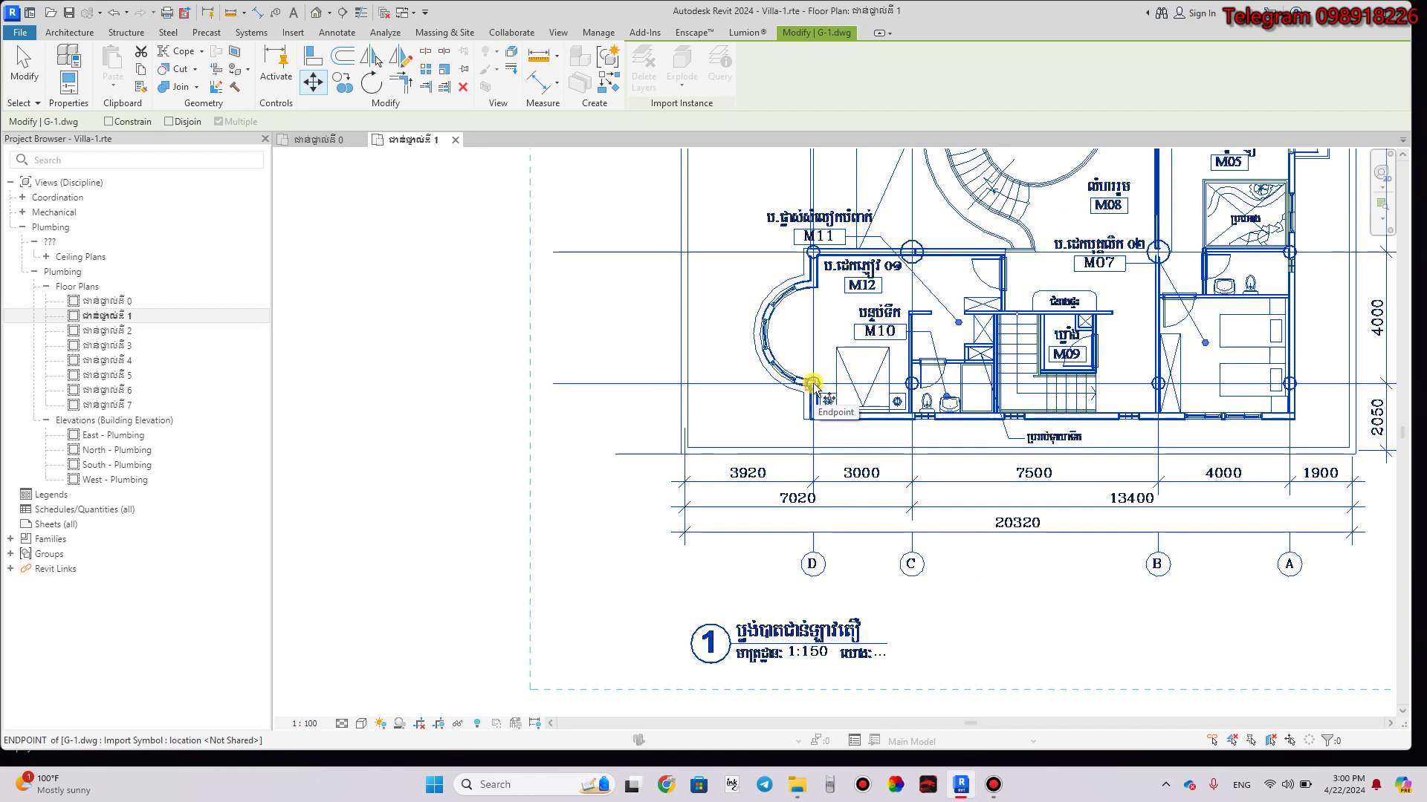
scroll(814, 385, up, 1)
scroll(813, 385, up, 1)
scroll(812, 387, up, 2)
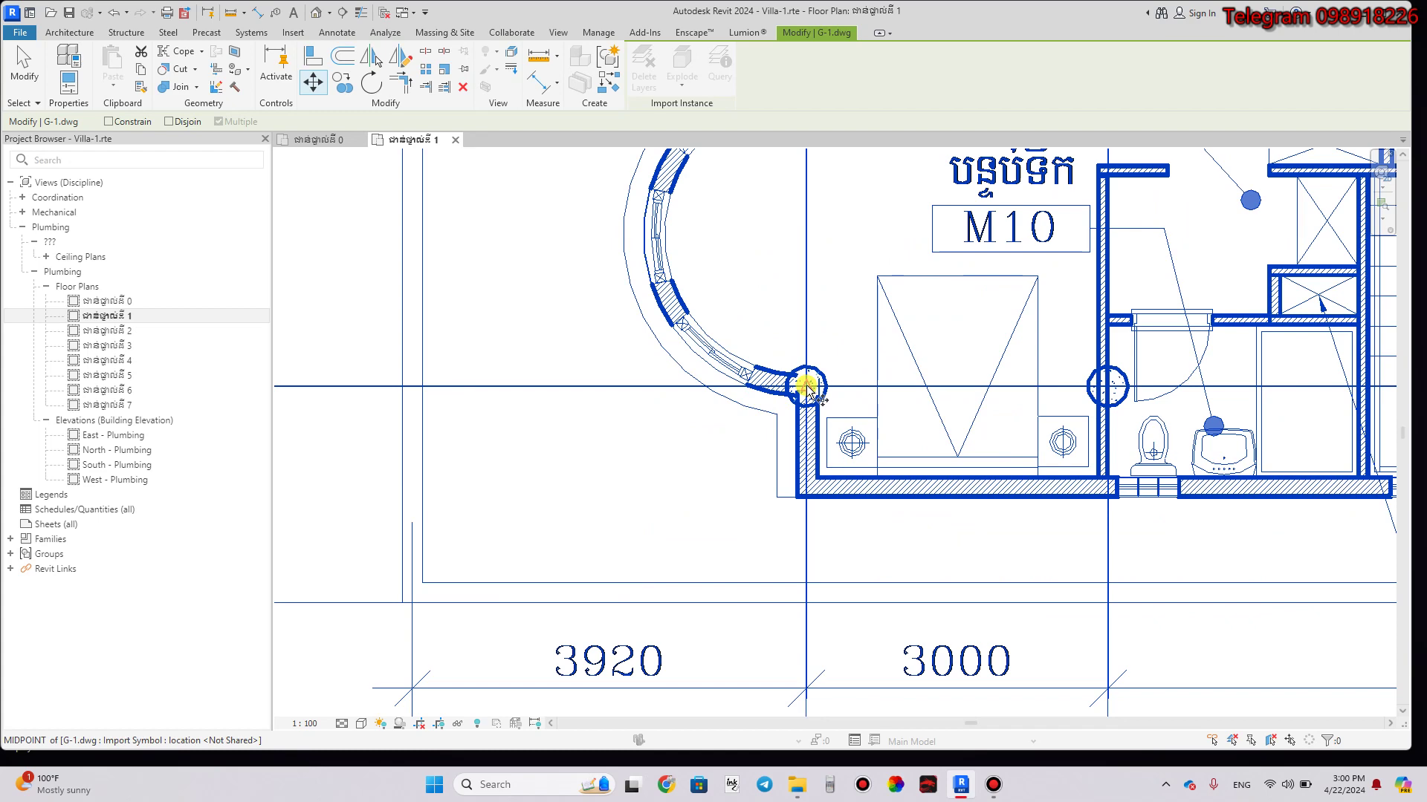
click(807, 387)
scroll(606, 398, down, 3)
scroll(608, 401, down, 1)
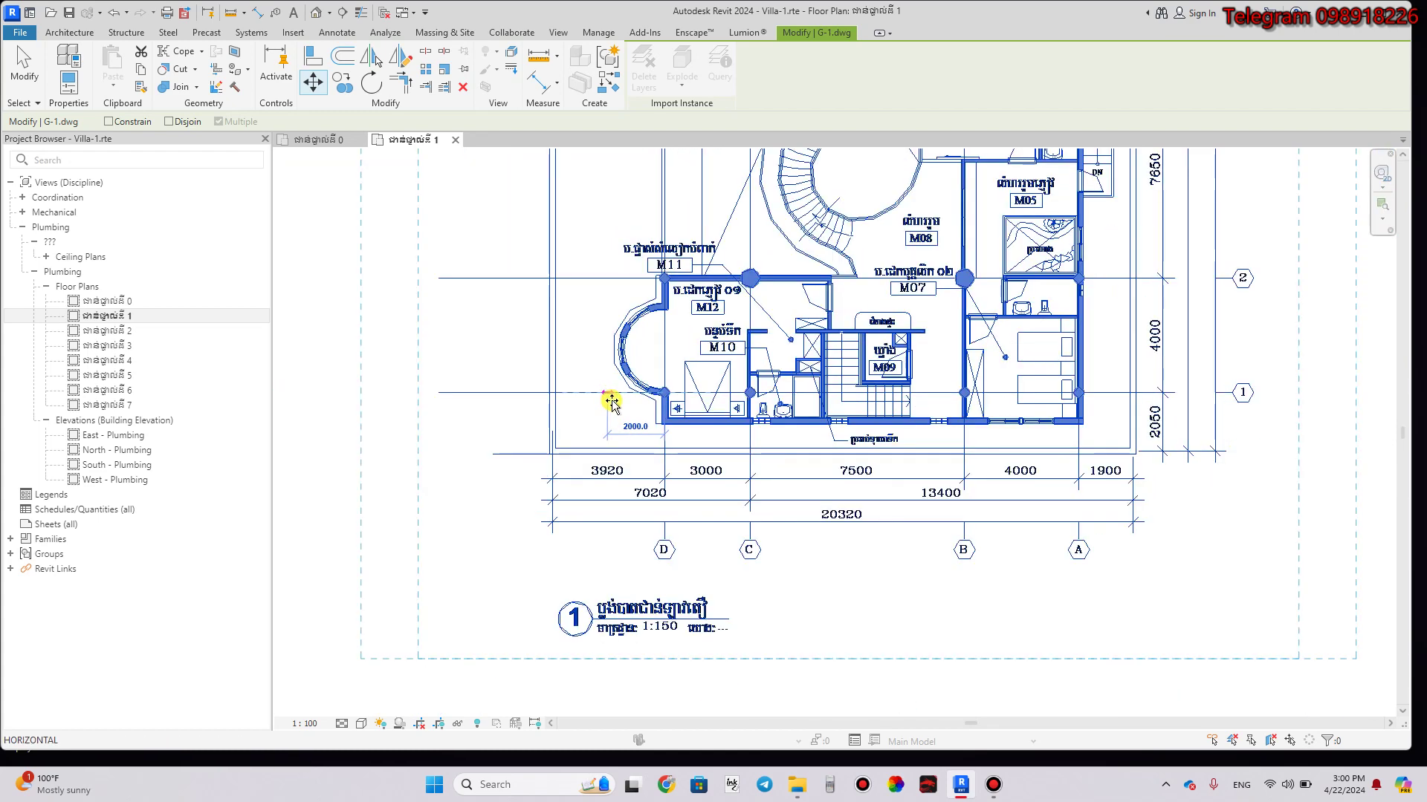
scroll(611, 401, down, 2)
scroll(611, 401, down, 2)
scroll(611, 402, down, 1)
middle_drag(612, 401, 780, 415)
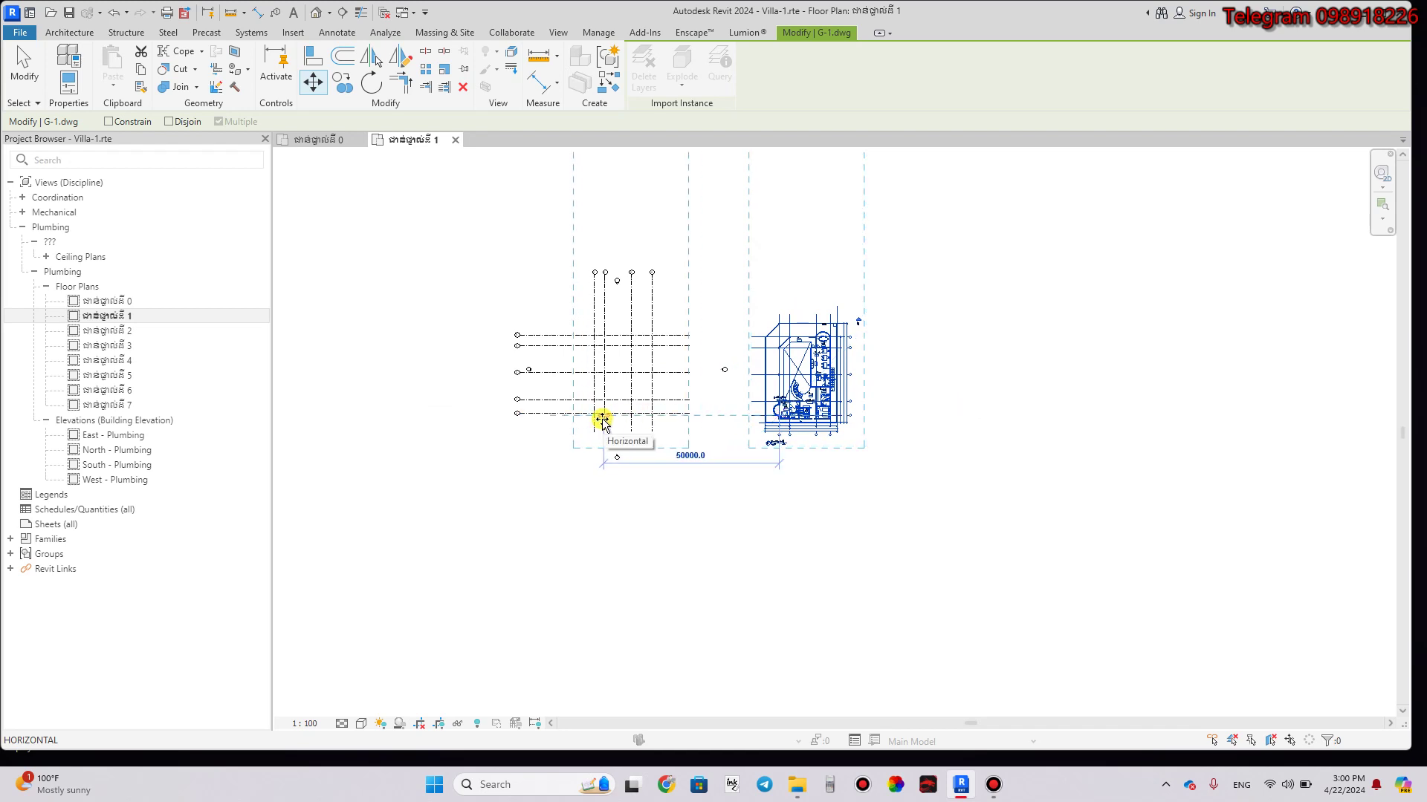
scroll(602, 421, up, 2)
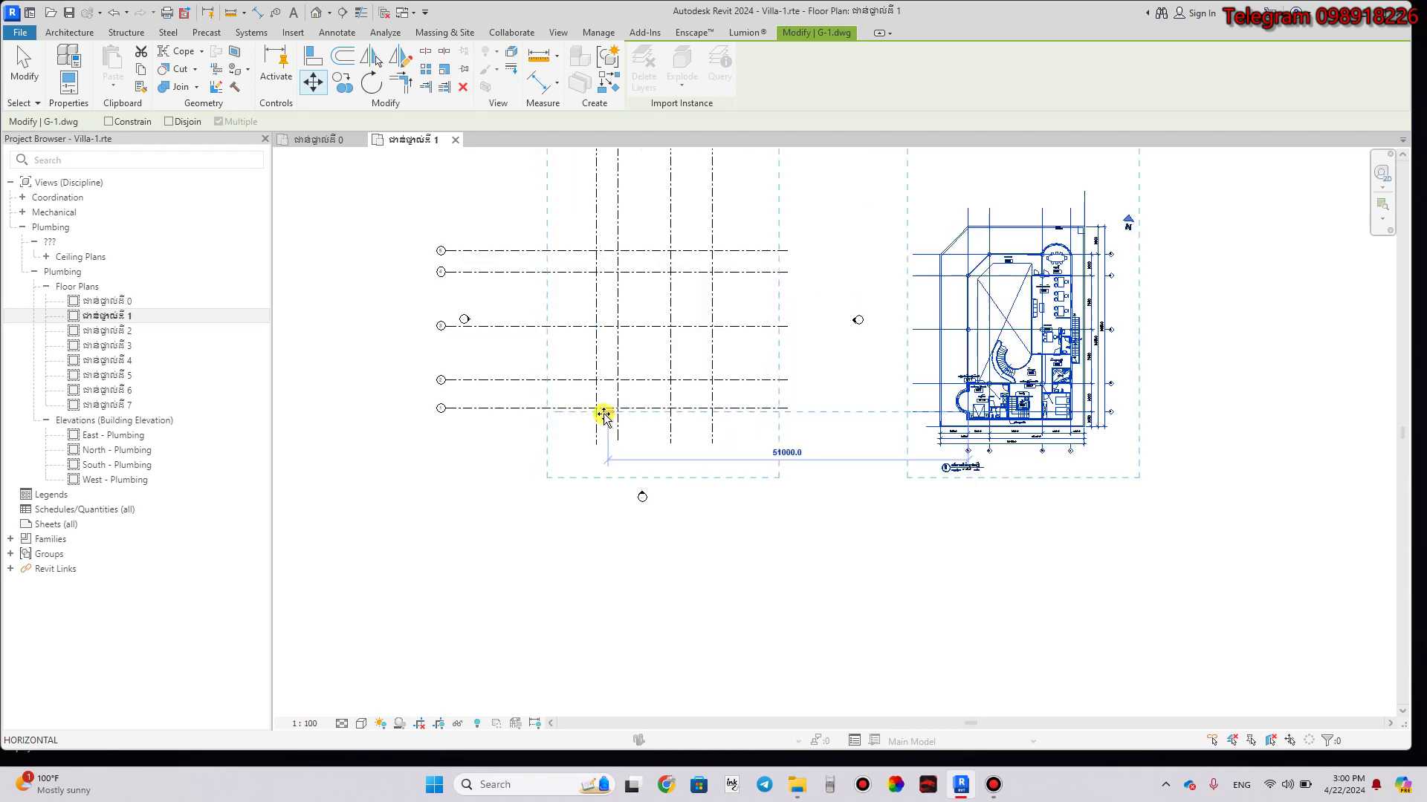
scroll(601, 415, up, 2)
scroll(599, 414, up, 1)
scroll(598, 412, up, 2)
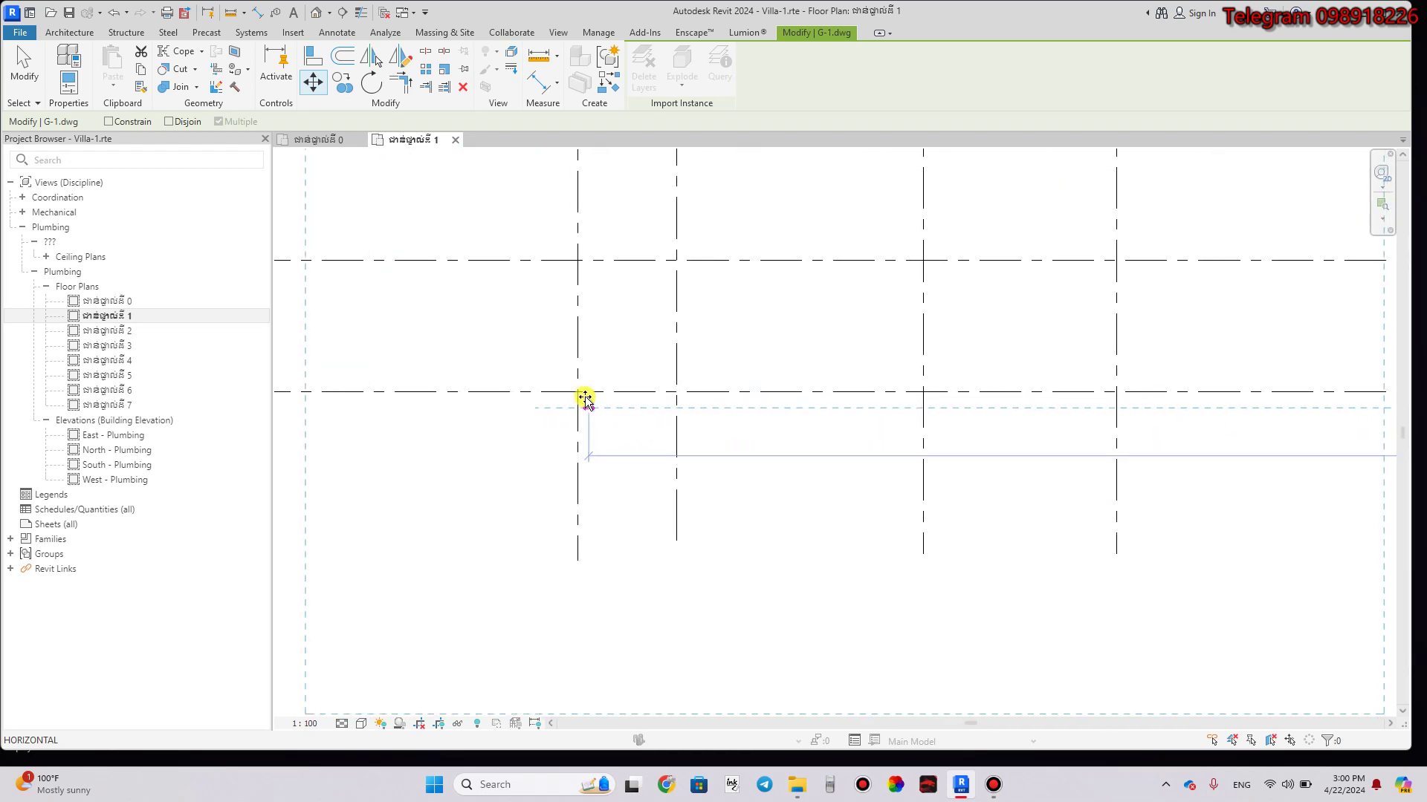
scroll(578, 394, up, 1)
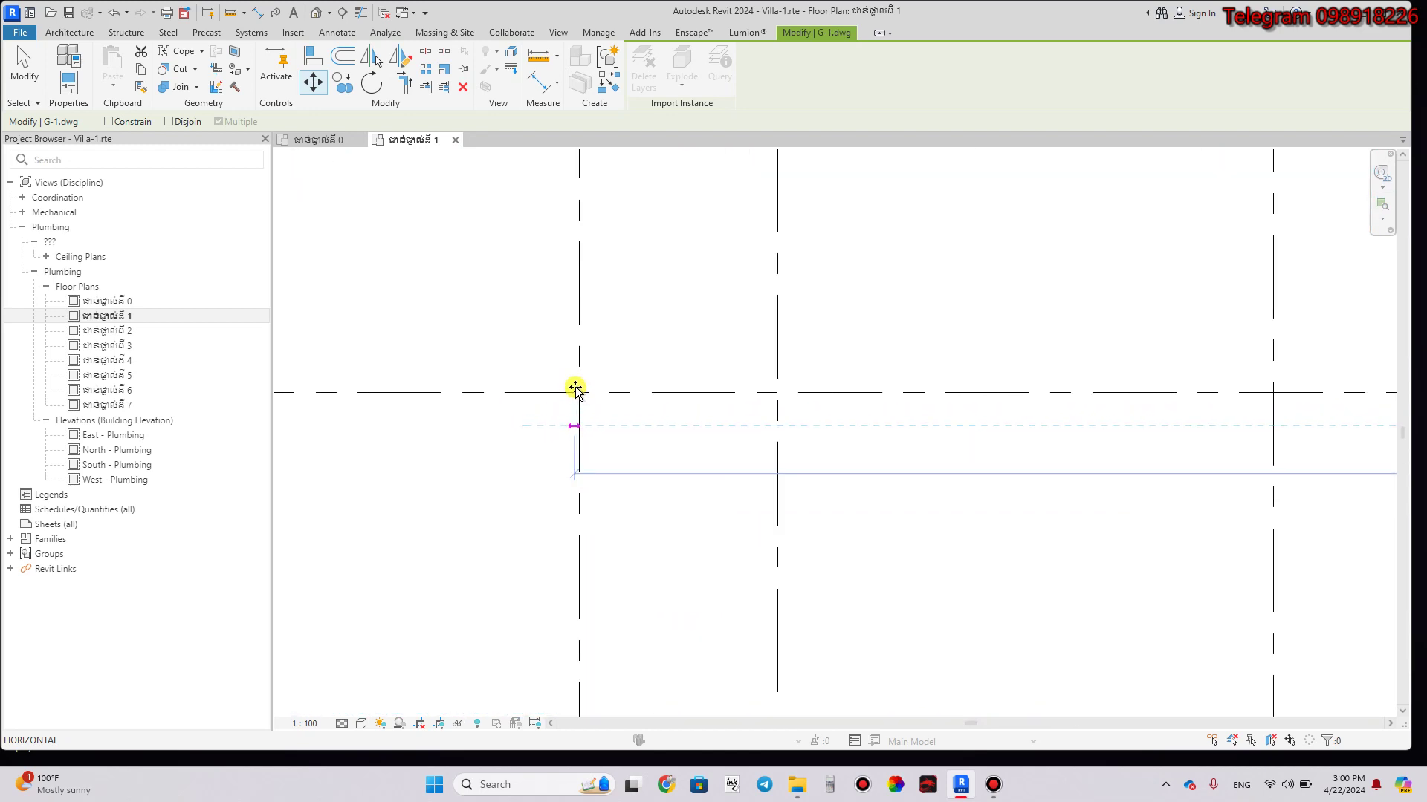
scroll(583, 397, up, 1)
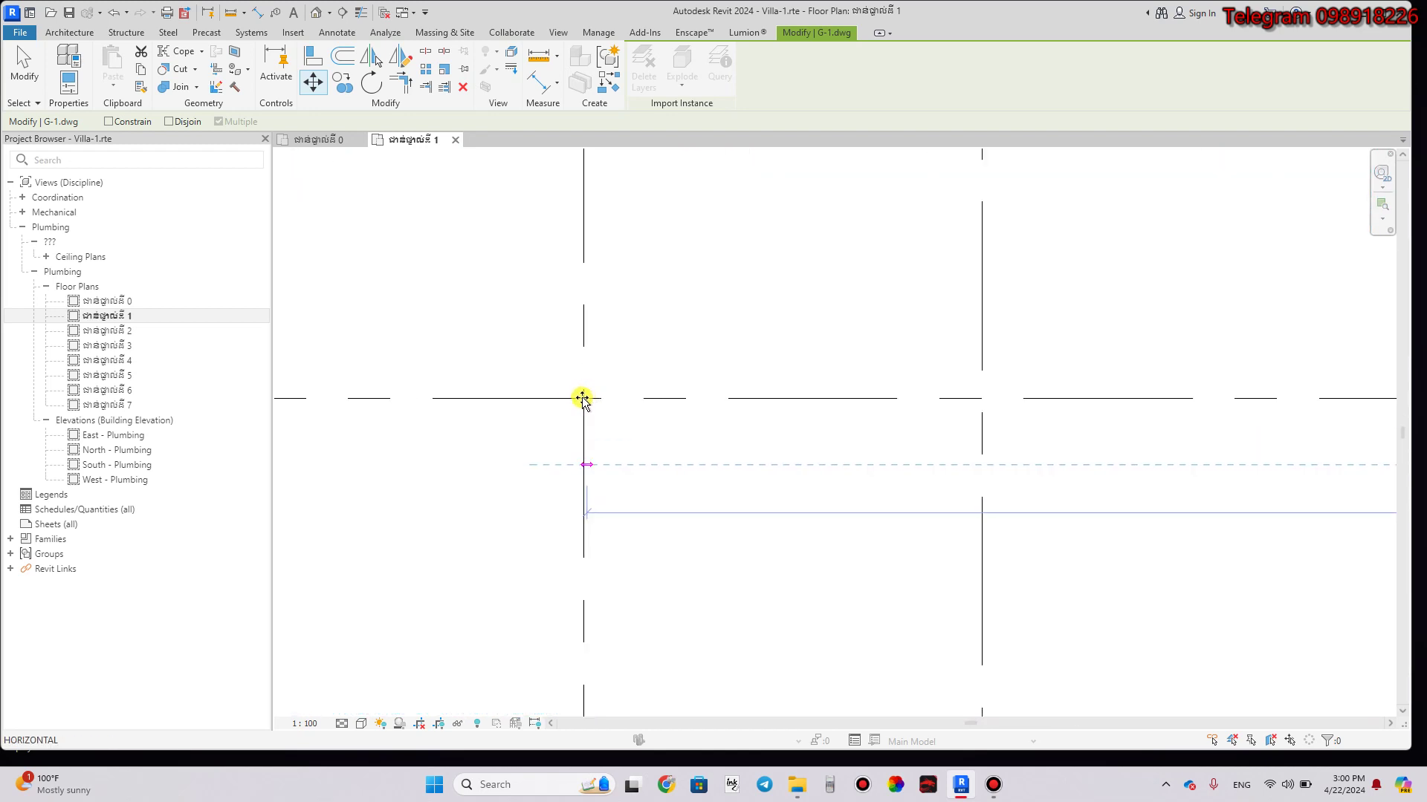
click(583, 398)
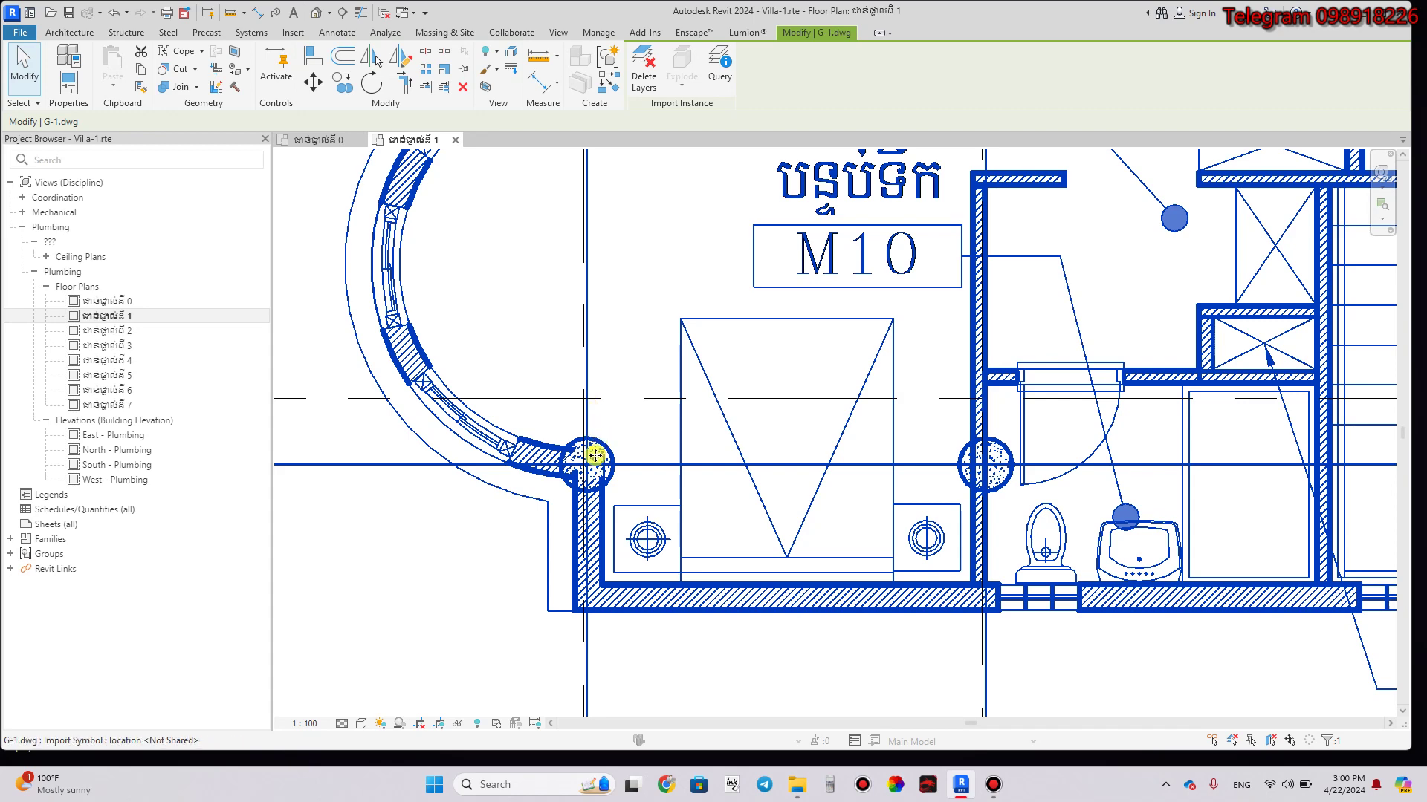
Restart the move on G-1.dwg, taking its grid D/1 corner as the start point.
scroll(600, 430, down, 1)
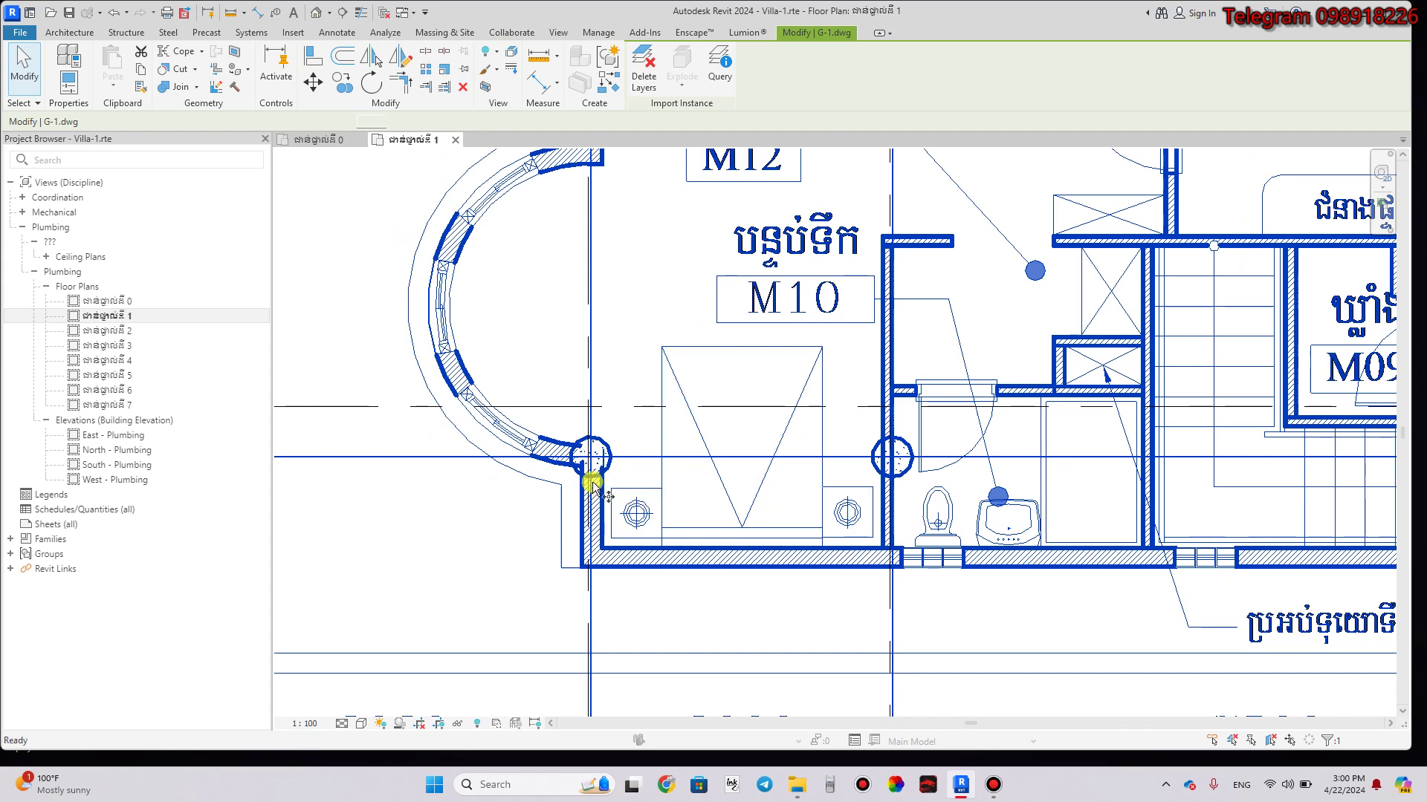
drag(589, 472, 589, 461)
key(m)
key(v)
click(589, 458)
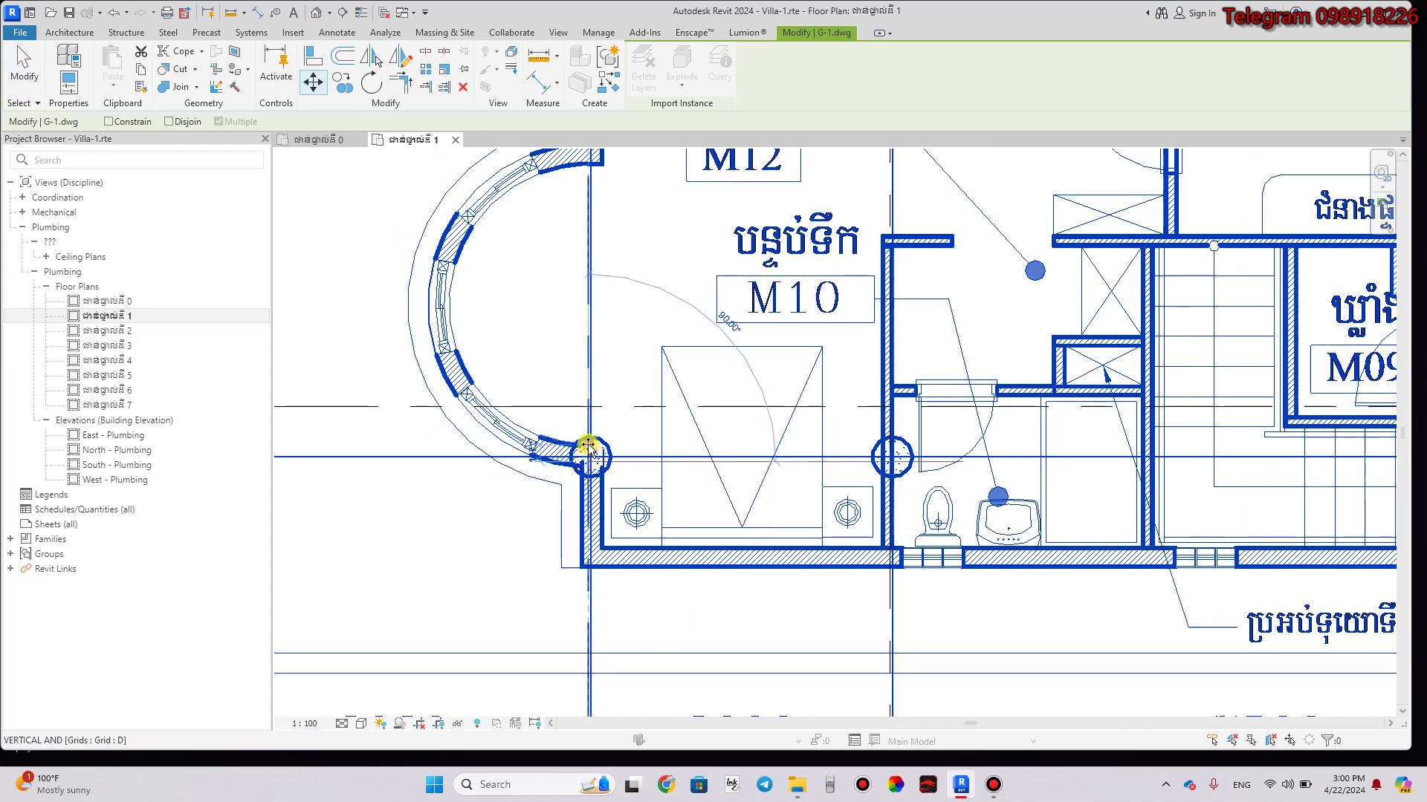
Snap G-1.dwg's grid D/1 corner onto the project grid D/1 intersection.
click(592, 410)
scroll(591, 409, down, 2)
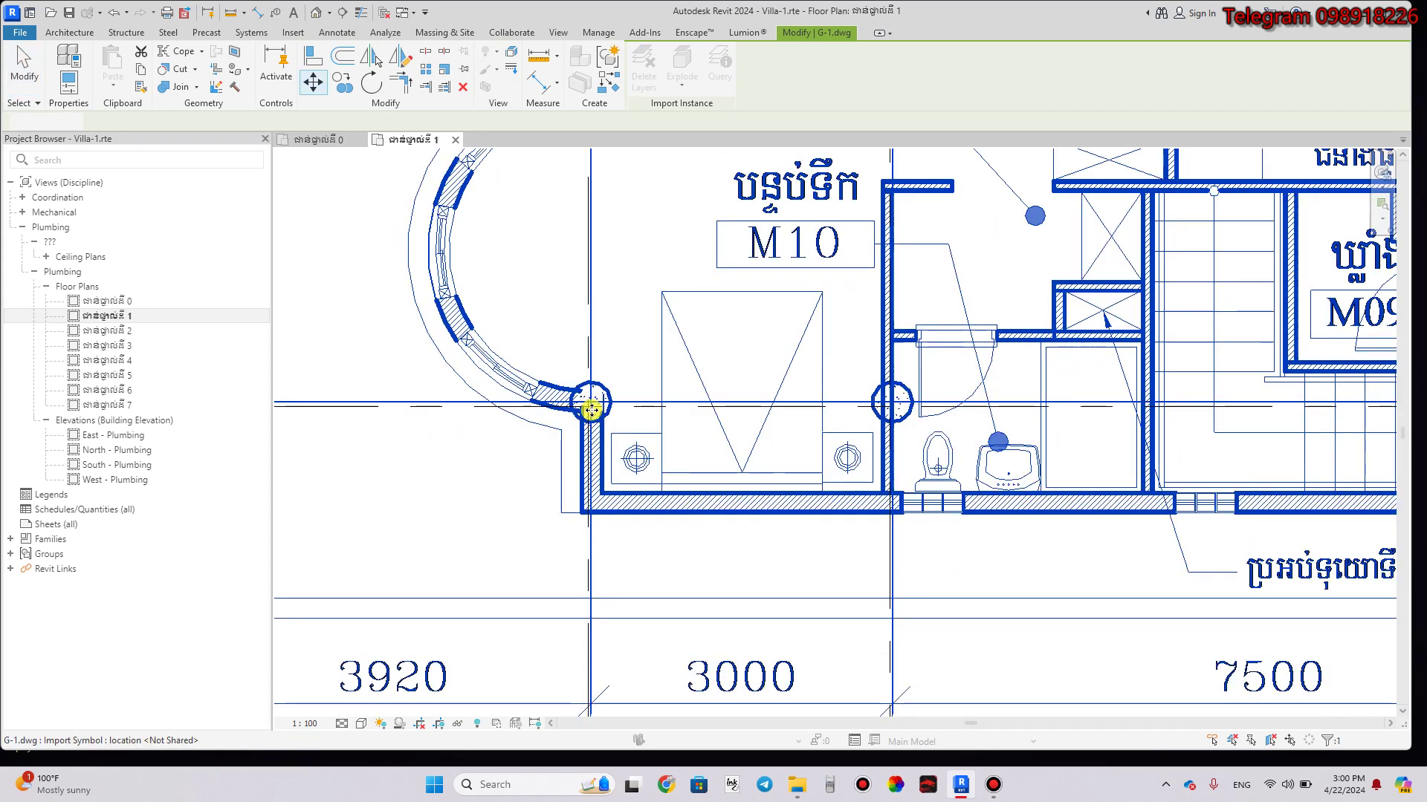
scroll(547, 479, down, 2)
scroll(548, 486, down, 2)
scroll(548, 486, down, 2)
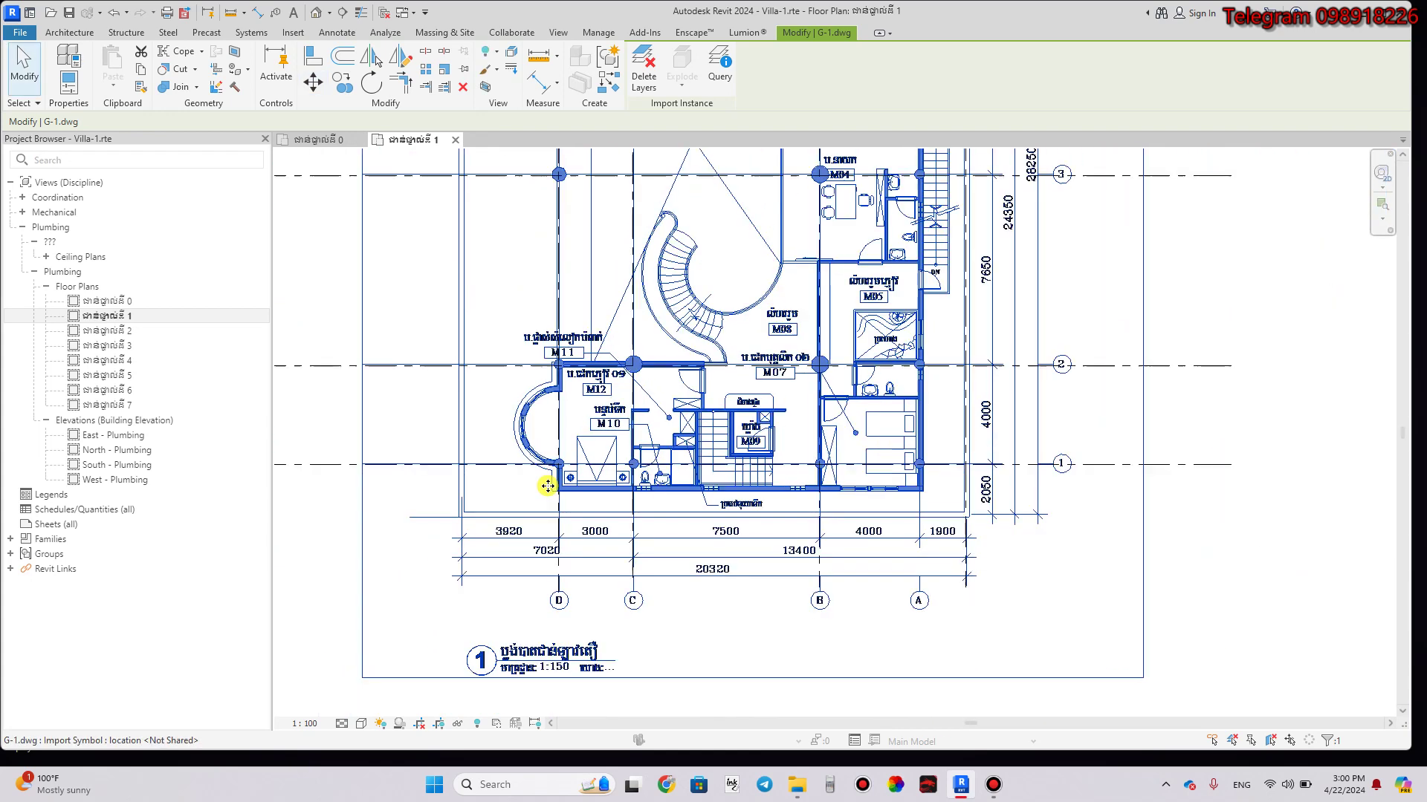
scroll(550, 484, down, 2)
scroll(636, 404, down, 2)
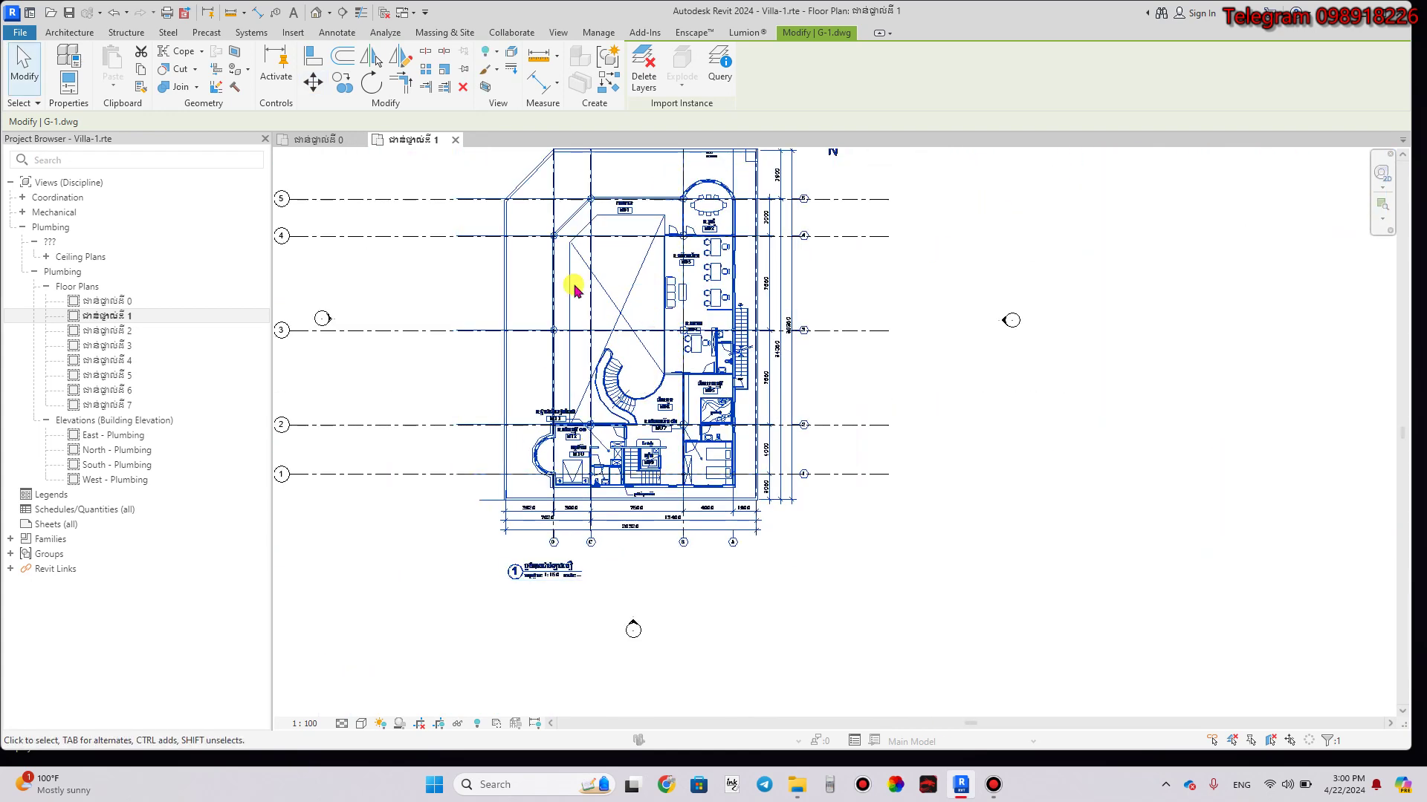
Pin the G-1.dwg import so it cannot shift off the grids.
click(25, 79)
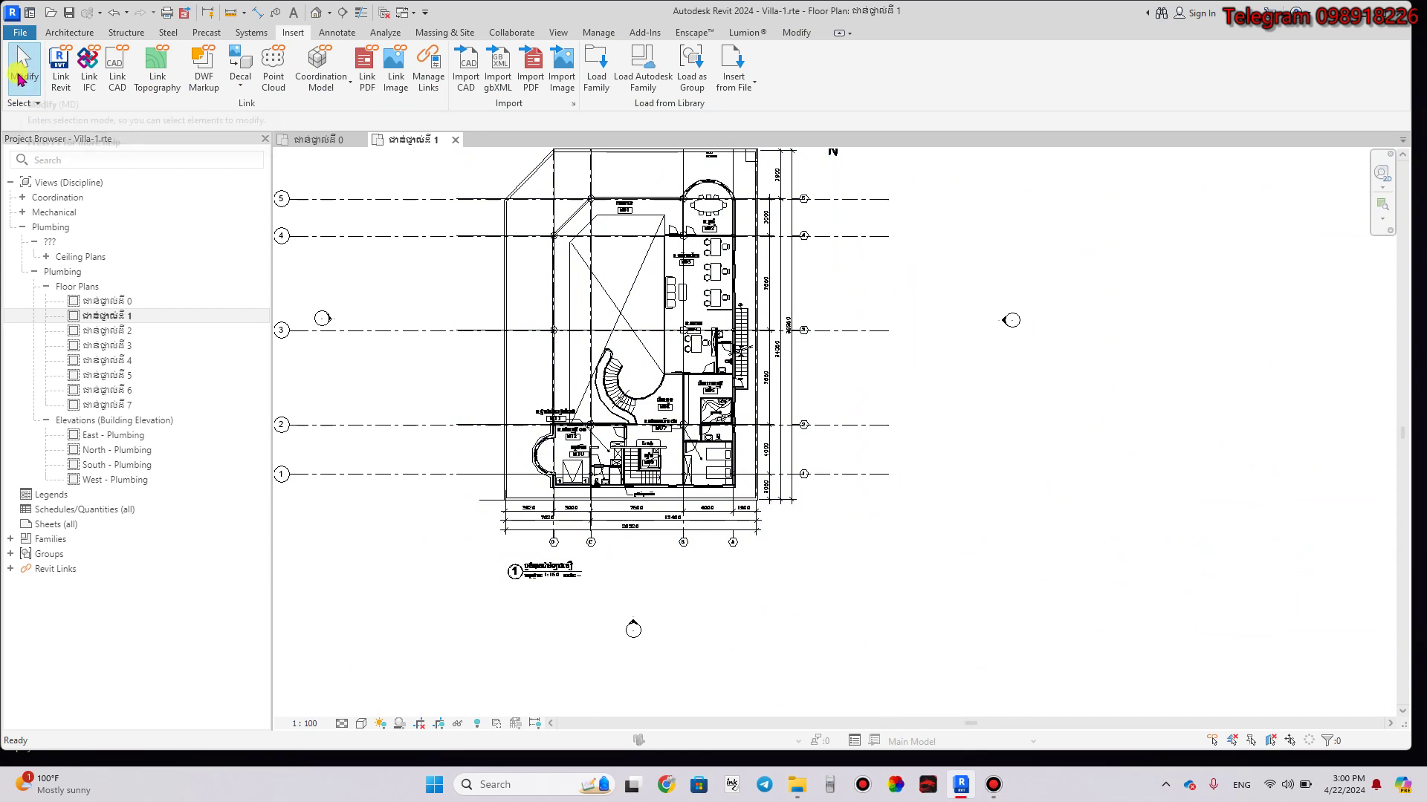
click(592, 301)
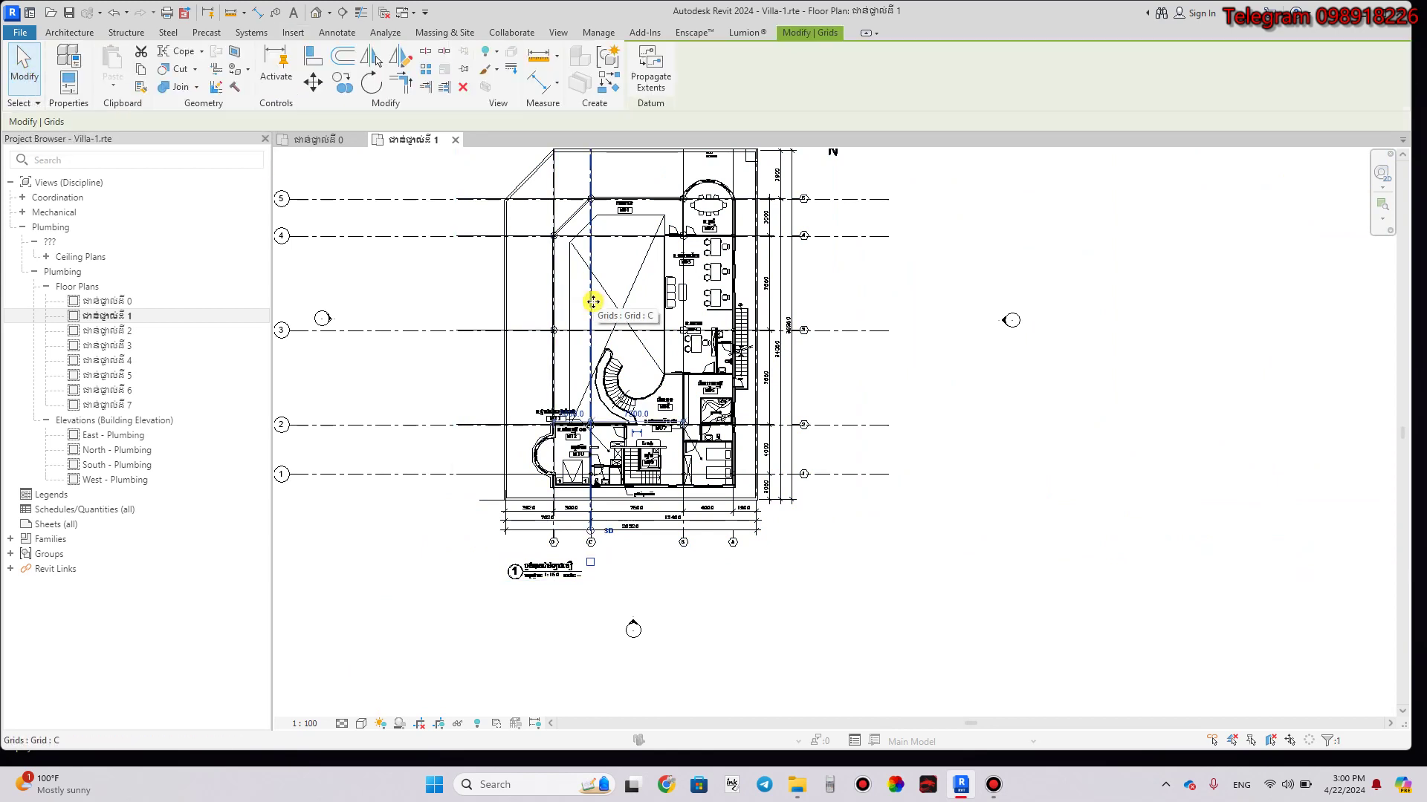
click(739, 296)
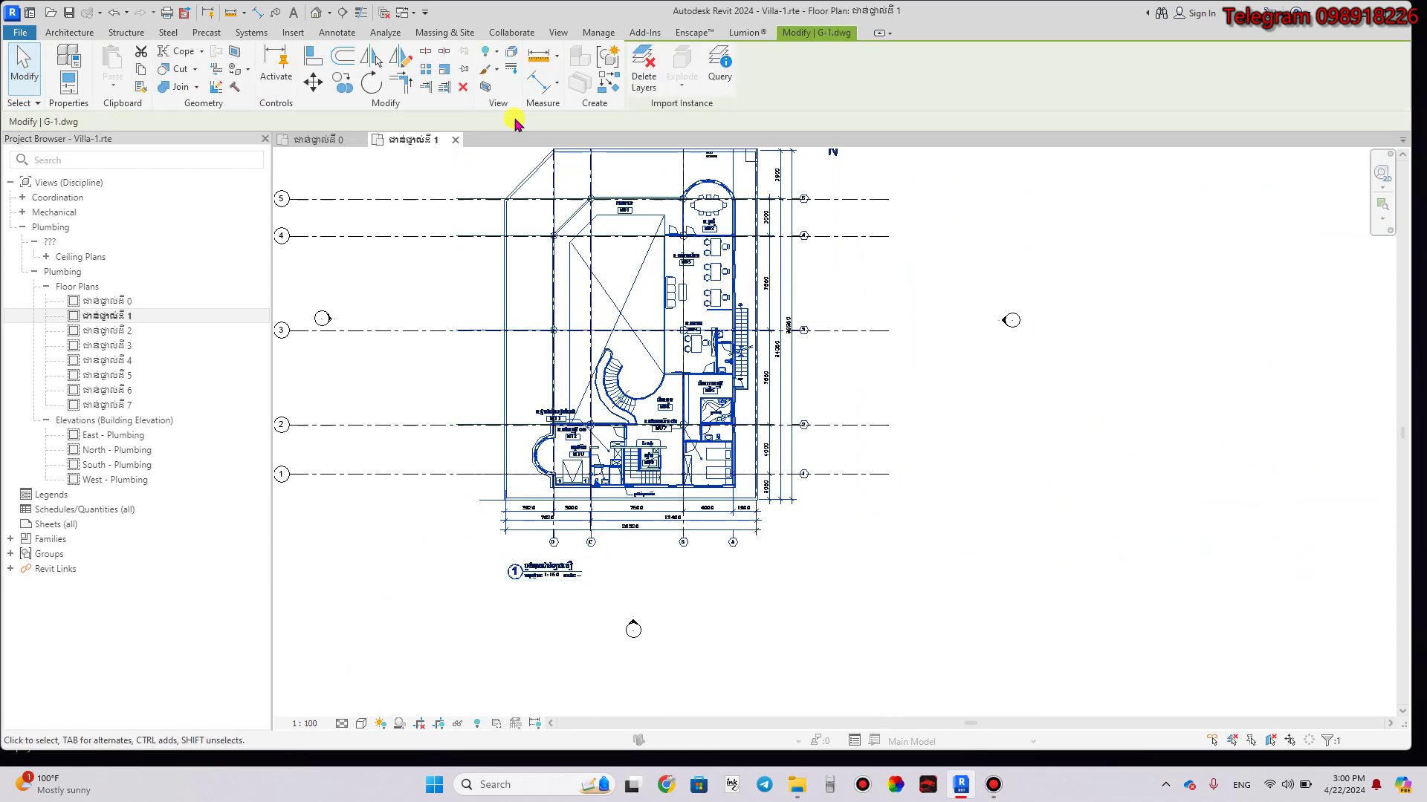
click(464, 67)
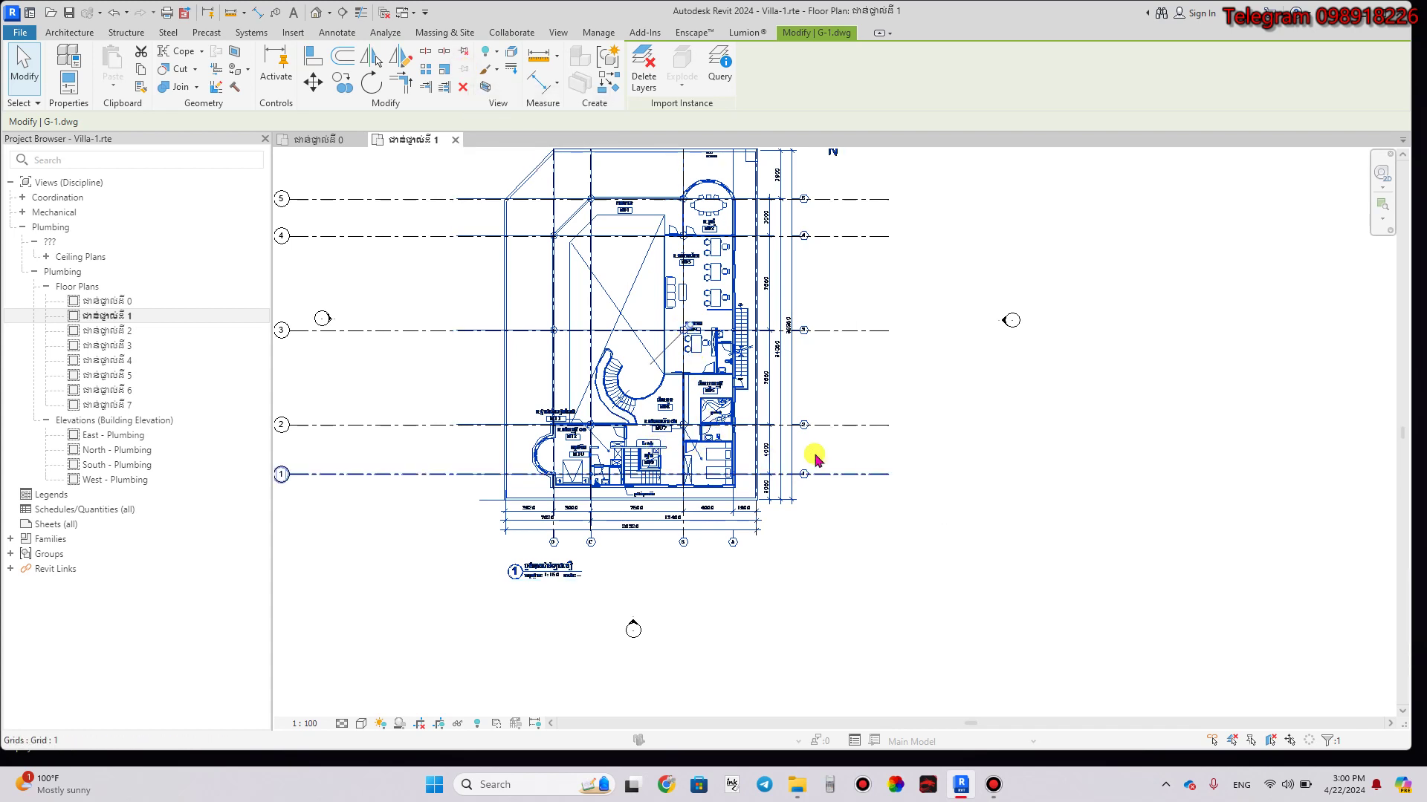
scroll(821, 453, down, 1)
middle_drag(815, 468, 835, 541)
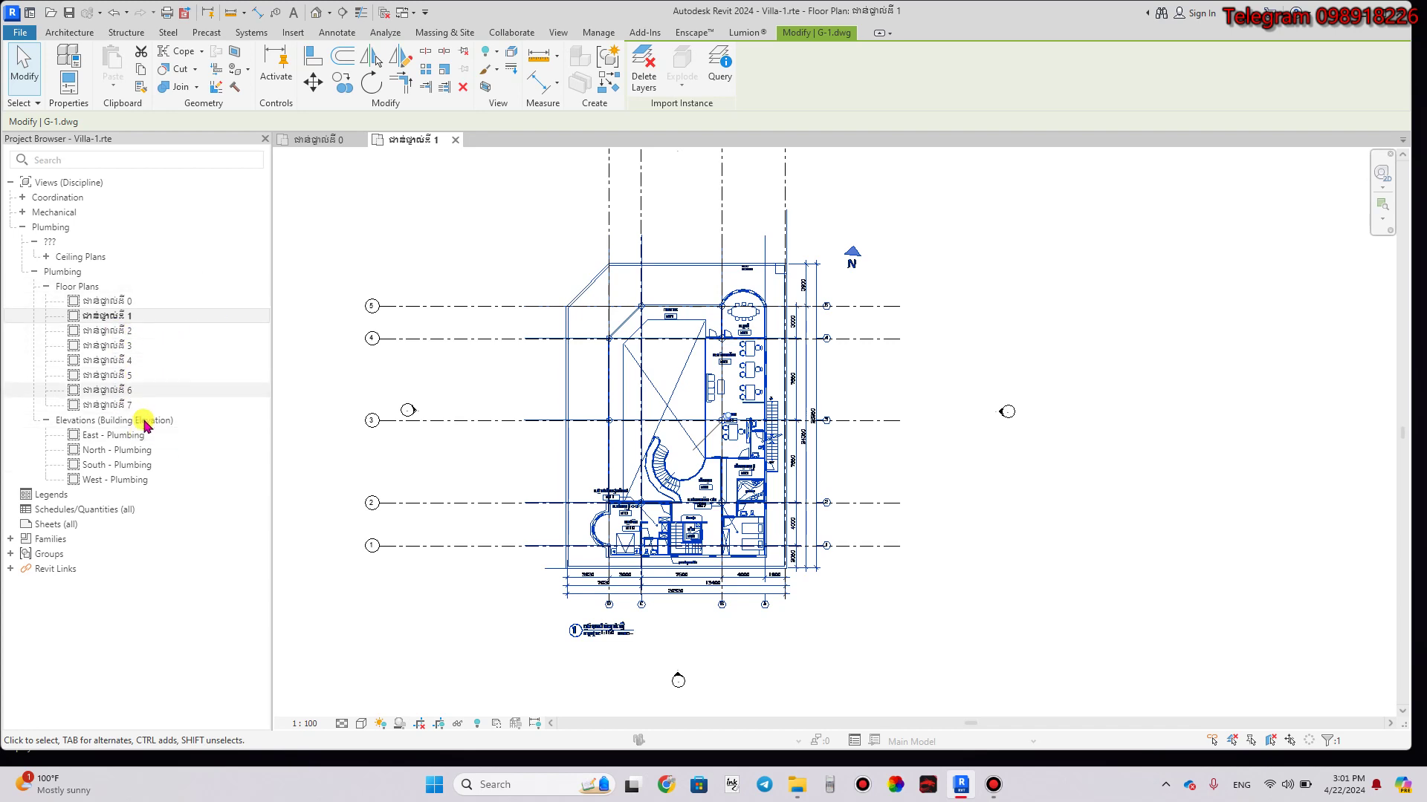
Open plumbing floor plan 2 and pan around to inspect grids A–D and 1–5.
click(122, 336)
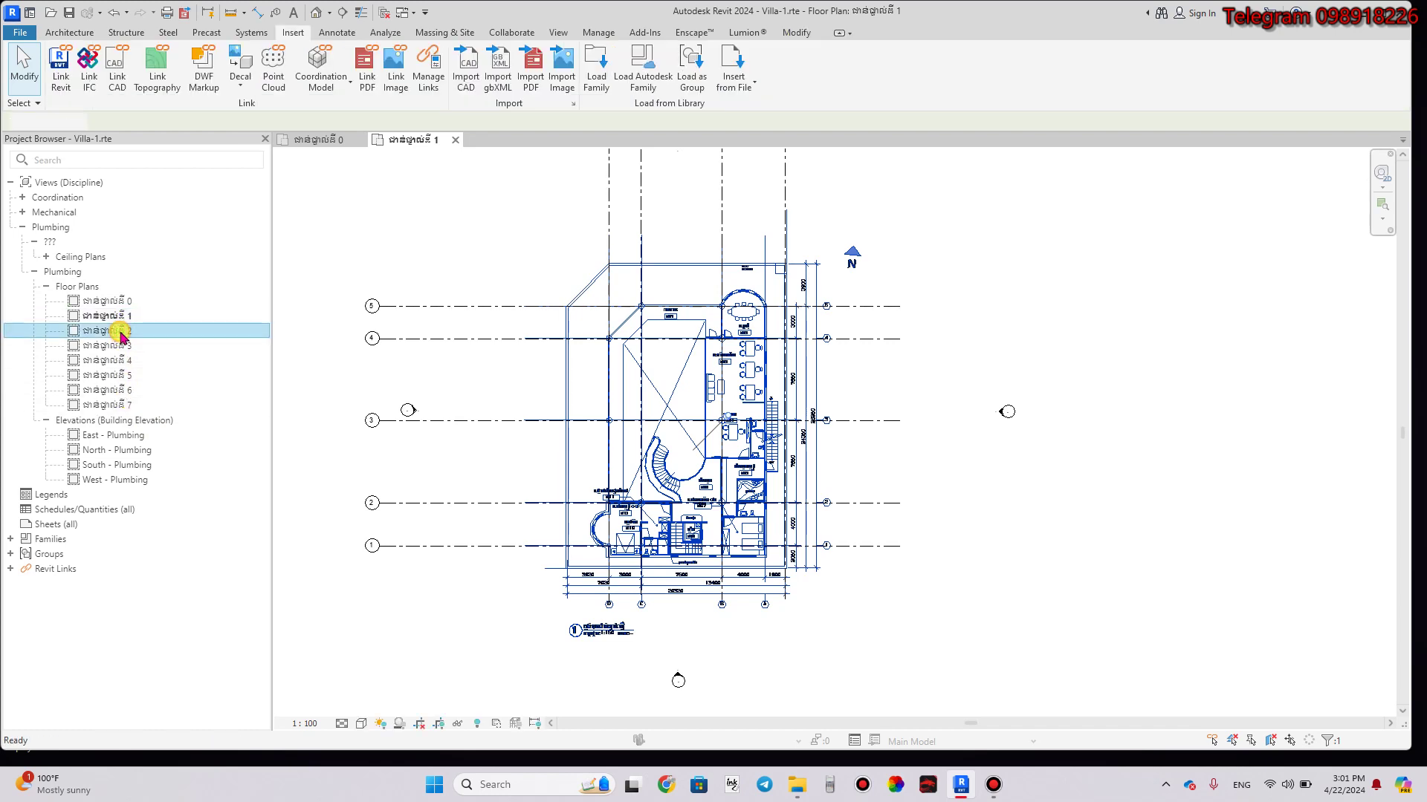
double_click(121, 336)
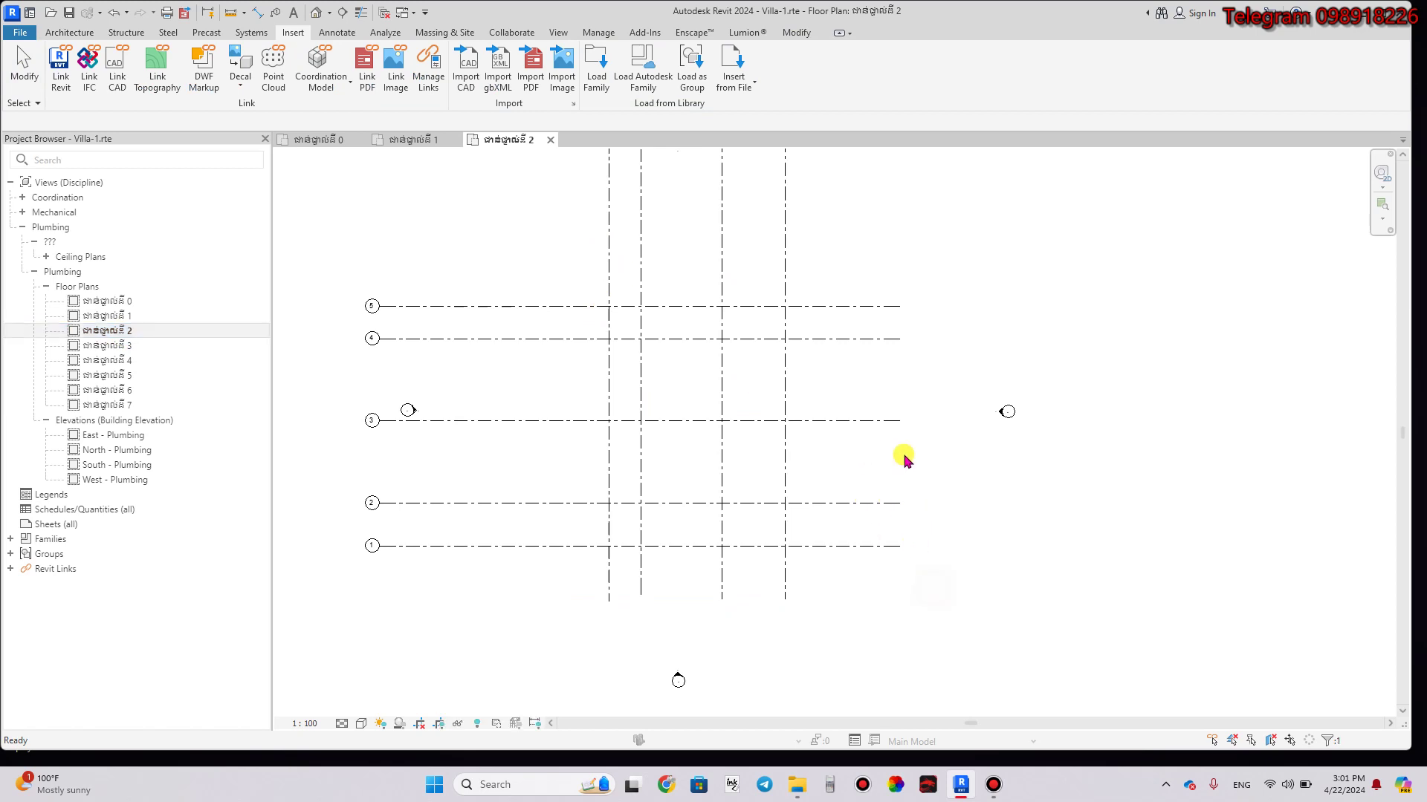
click(901, 422)
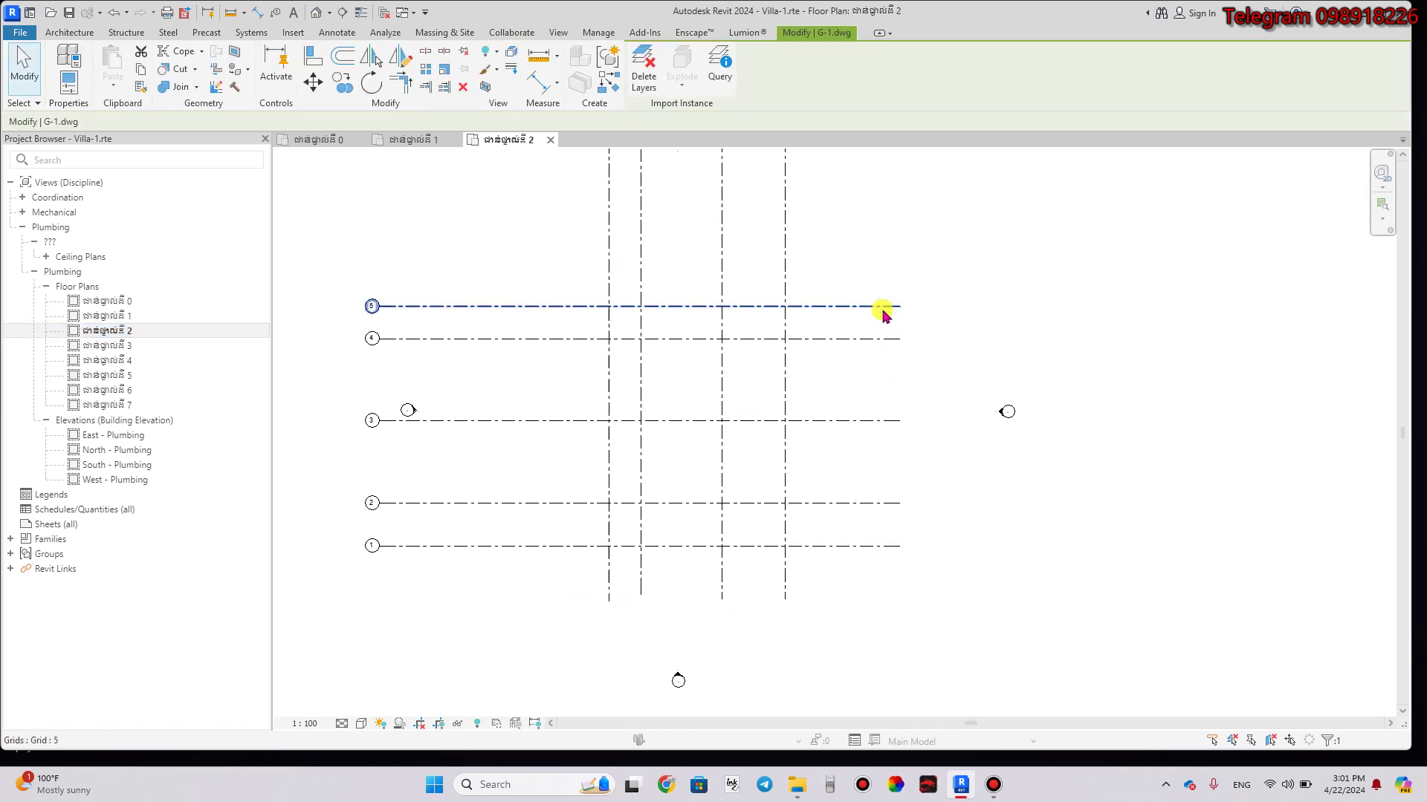
scroll(819, 500, down, 1)
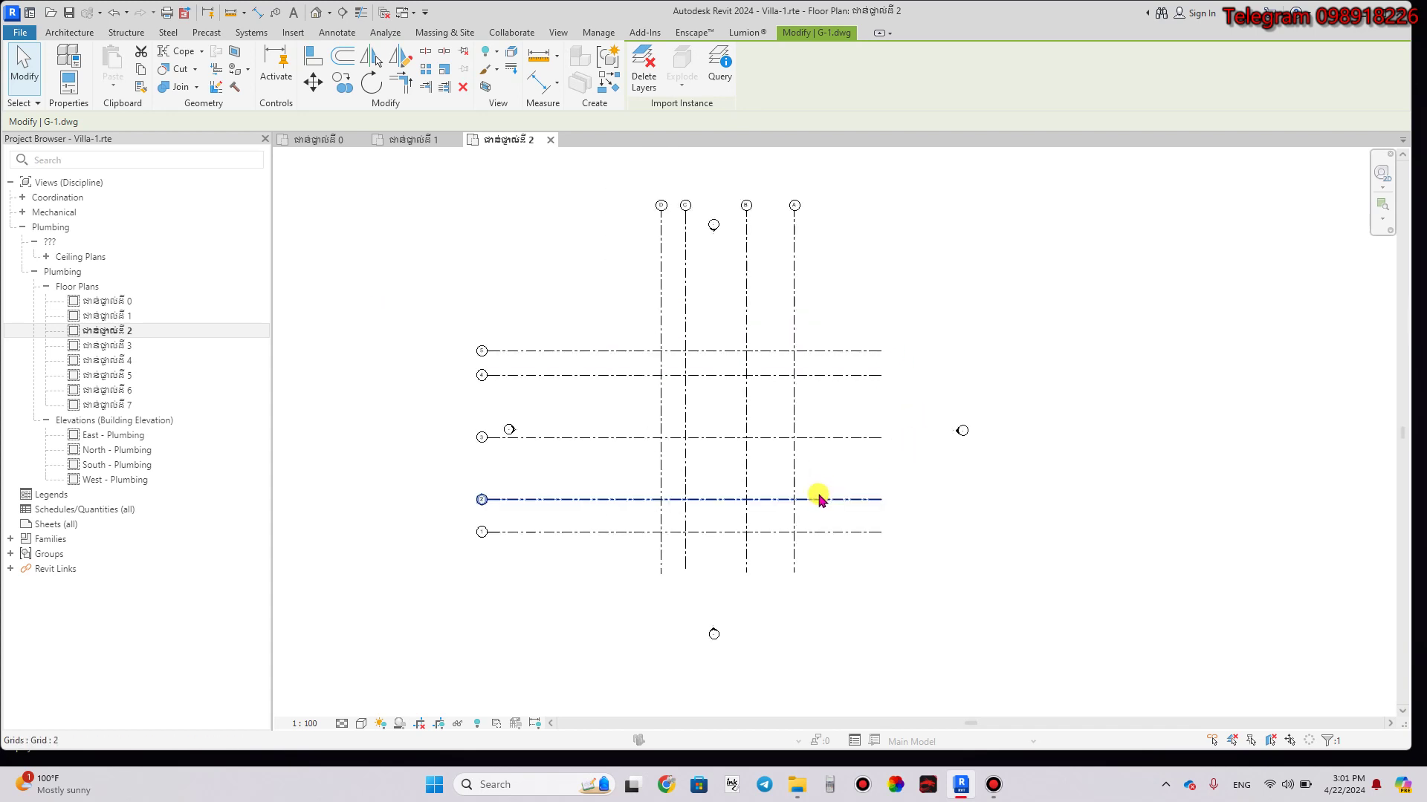
scroll(671, 279, up, 1)
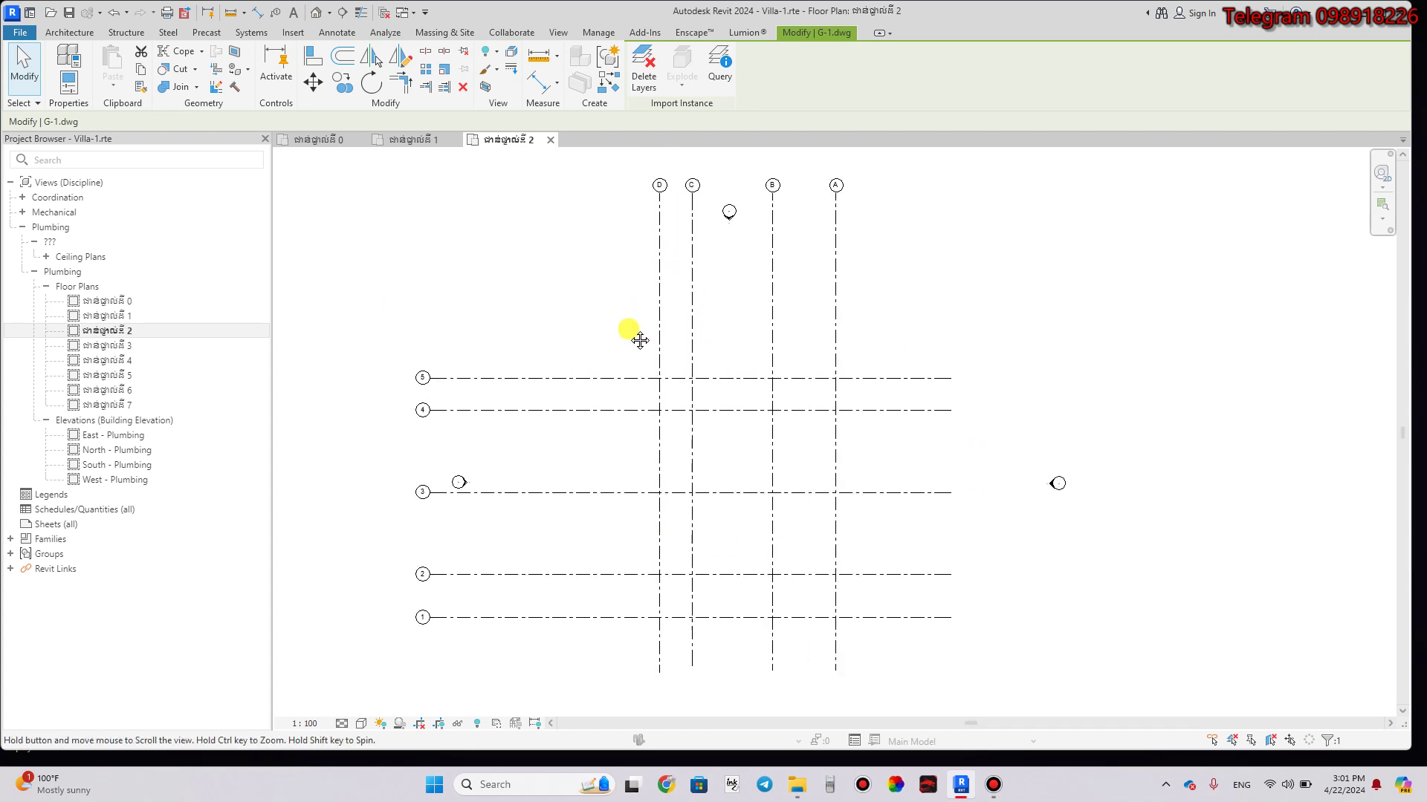
scroll(624, 331, up, 1)
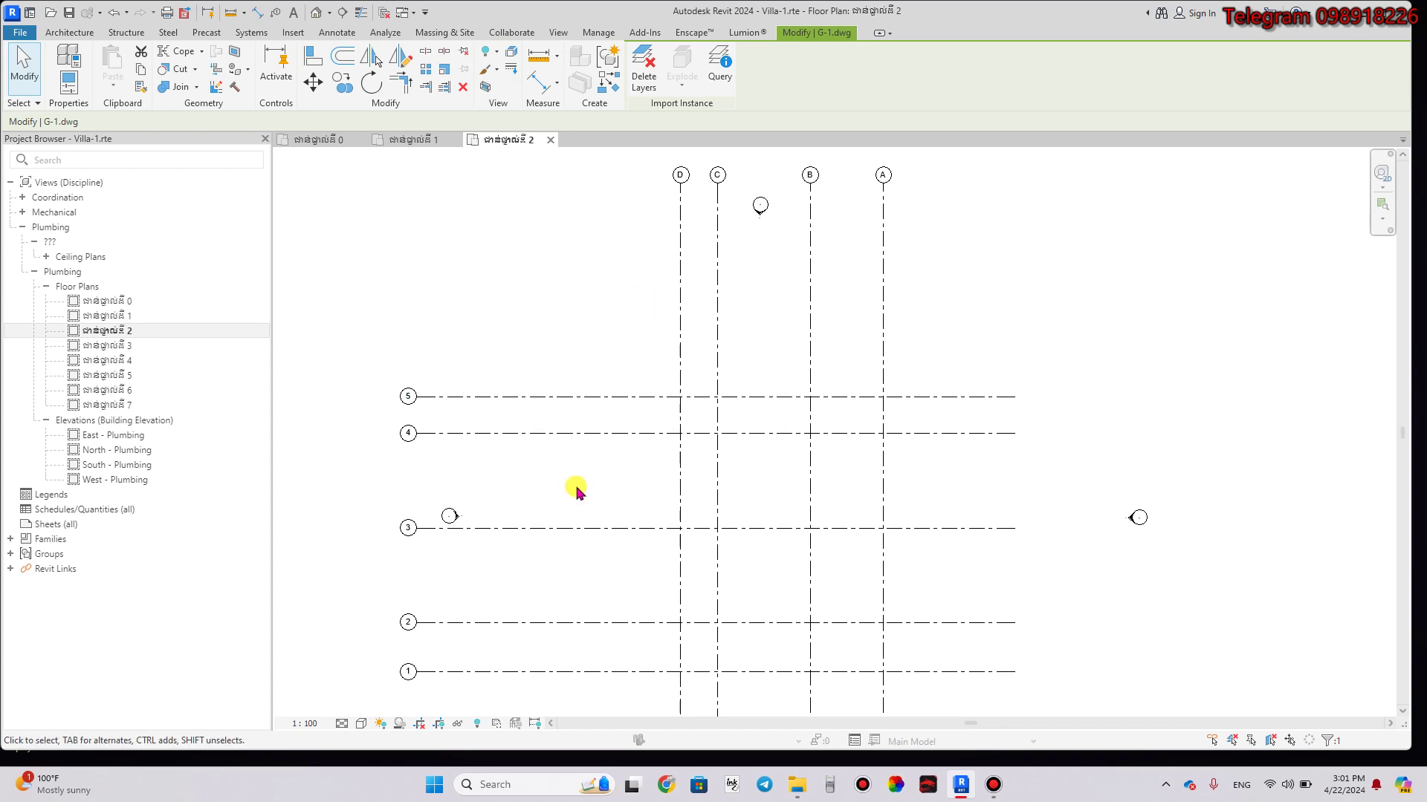
middle_drag(580, 462, 578, 398)
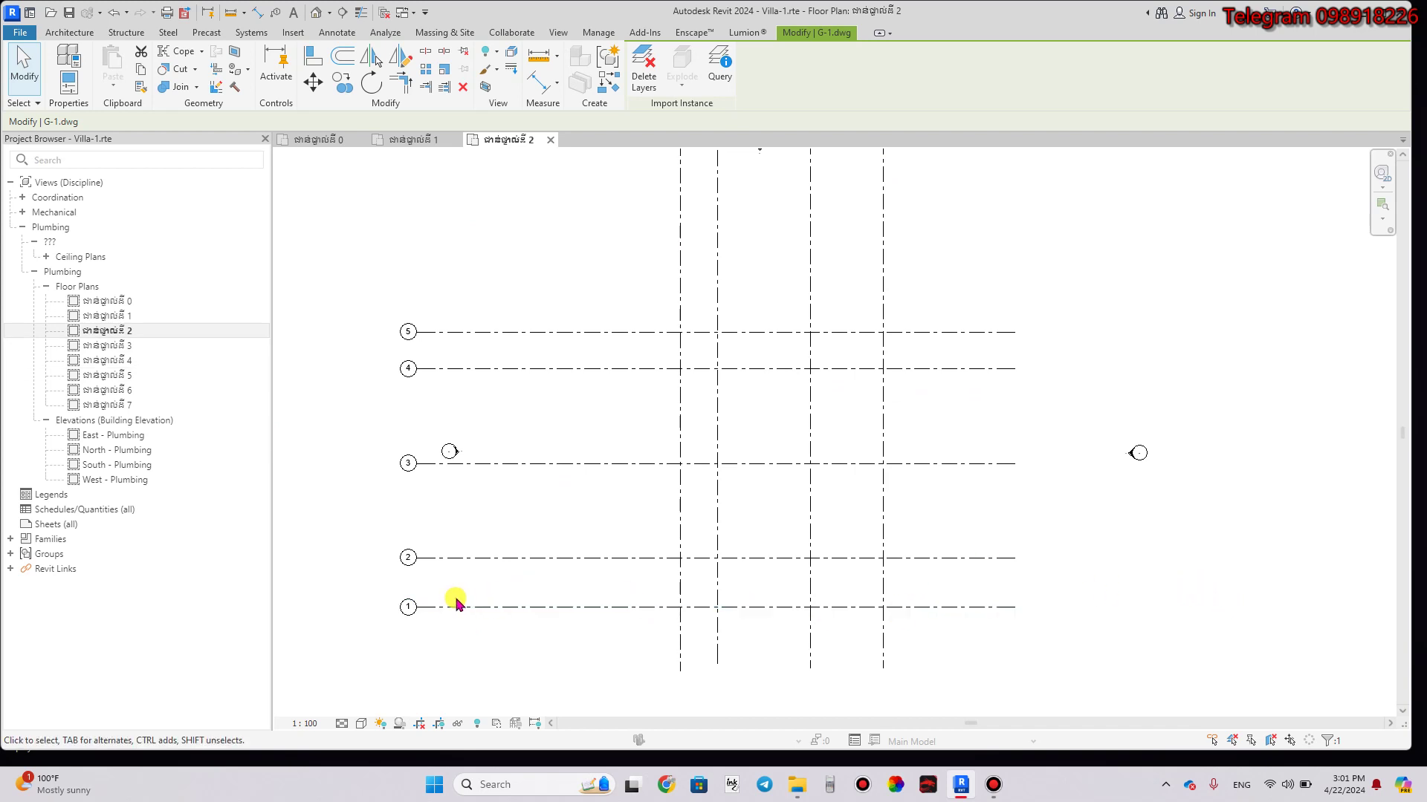
middle_drag(455, 598, 471, 581)
scroll(458, 601, down, 2)
scroll(459, 602, down, 1)
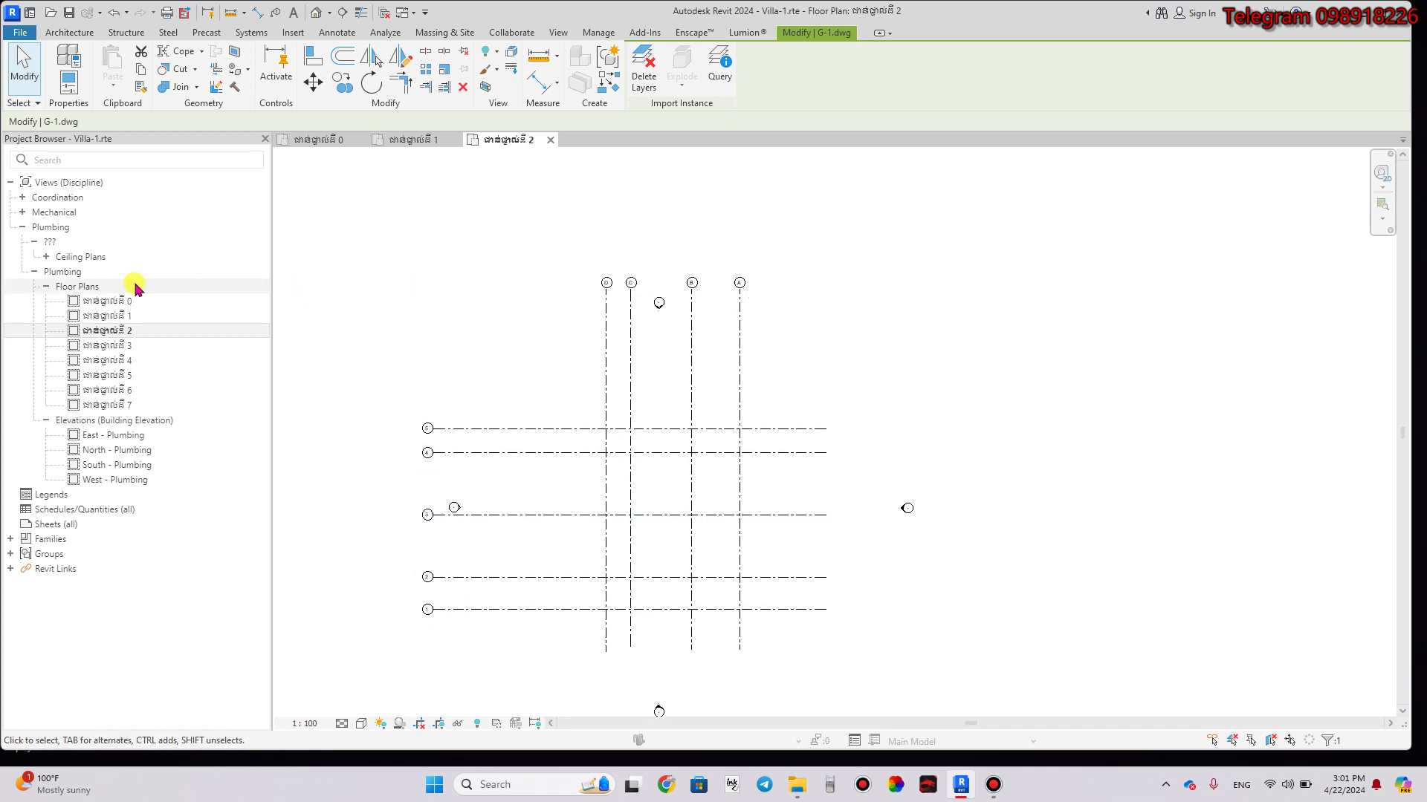
Open the level 0 plumbing floor plan and pan around the parking layout.
double_click(117, 301)
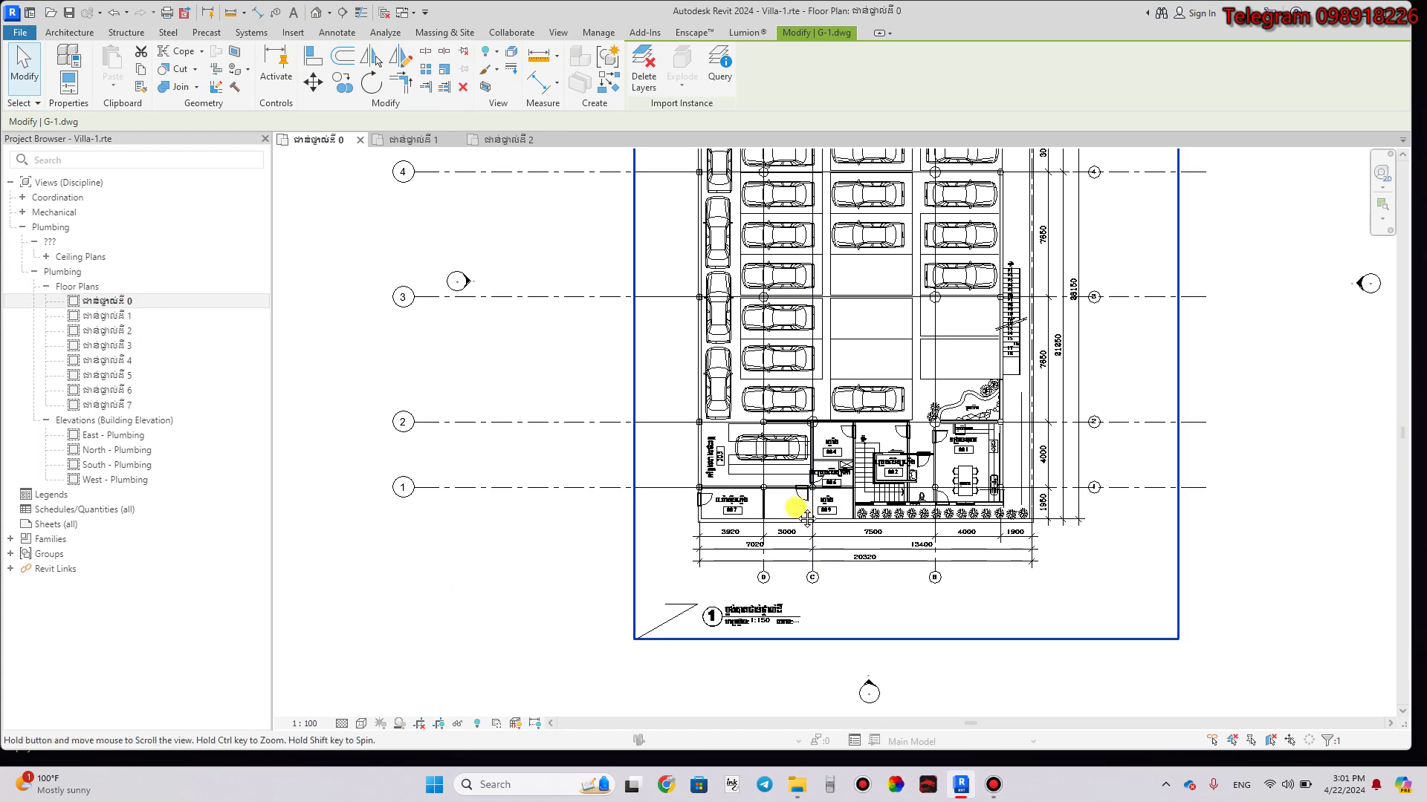
middle_drag(806, 509, 807, 637)
scroll(806, 635, down, 1)
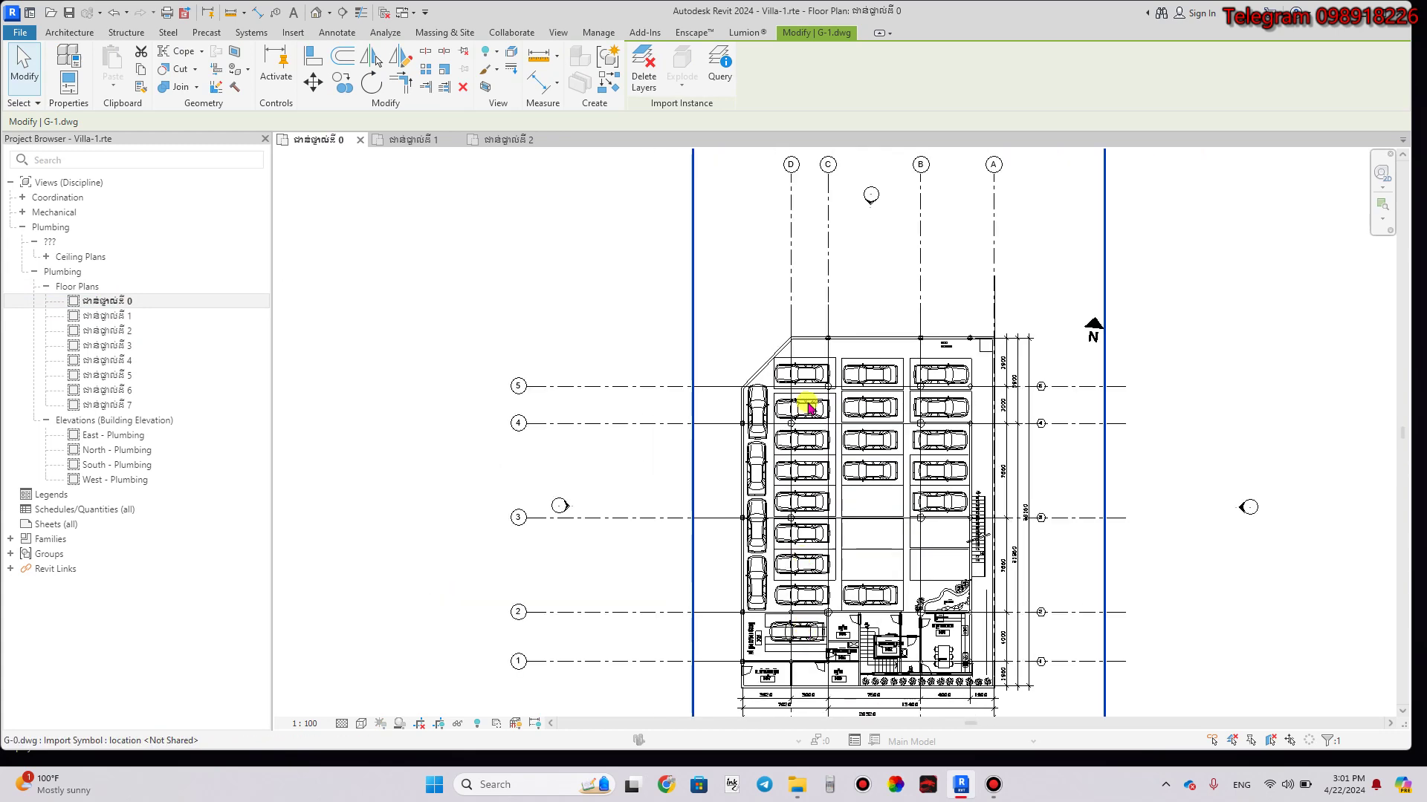
middle_drag(806, 609, 769, 513)
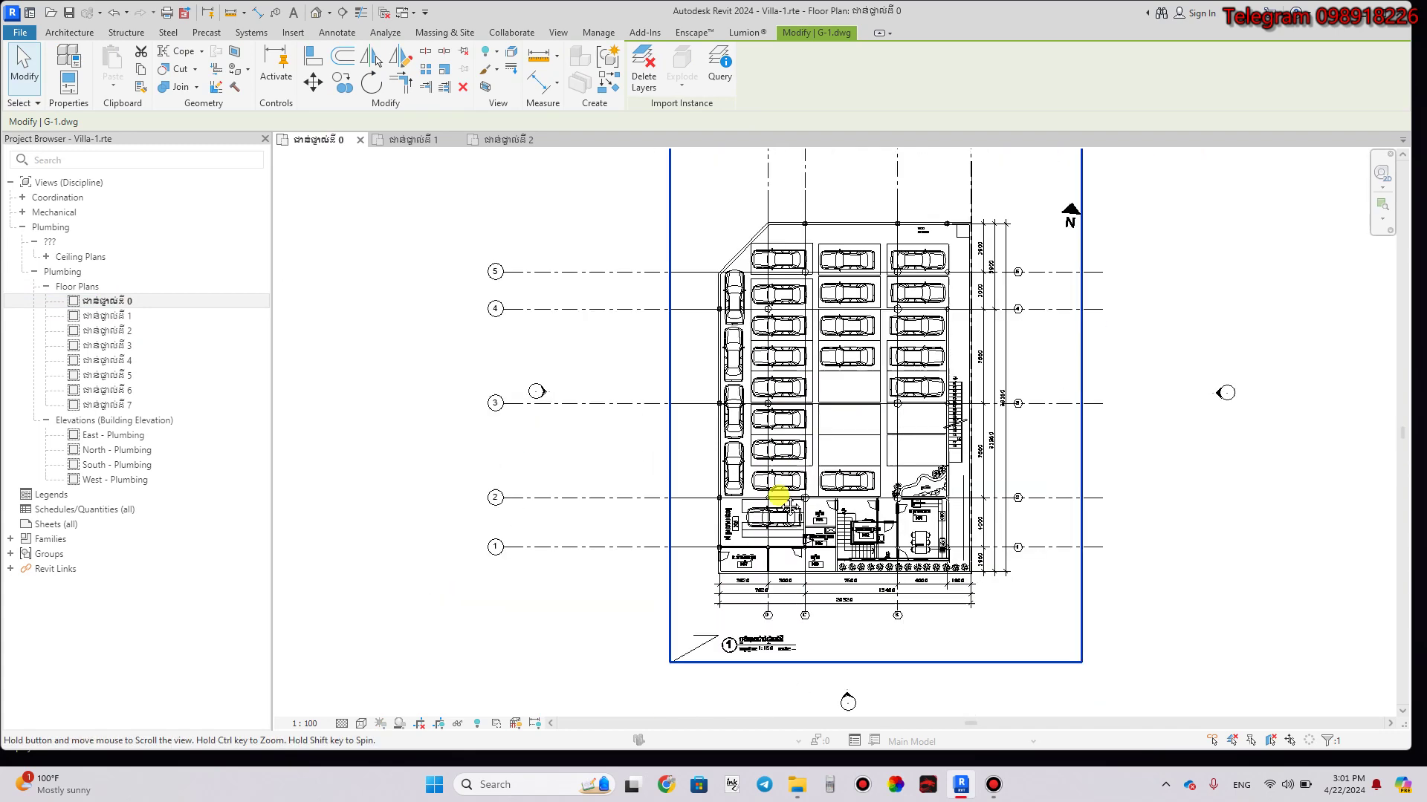
scroll(765, 541, up, 2)
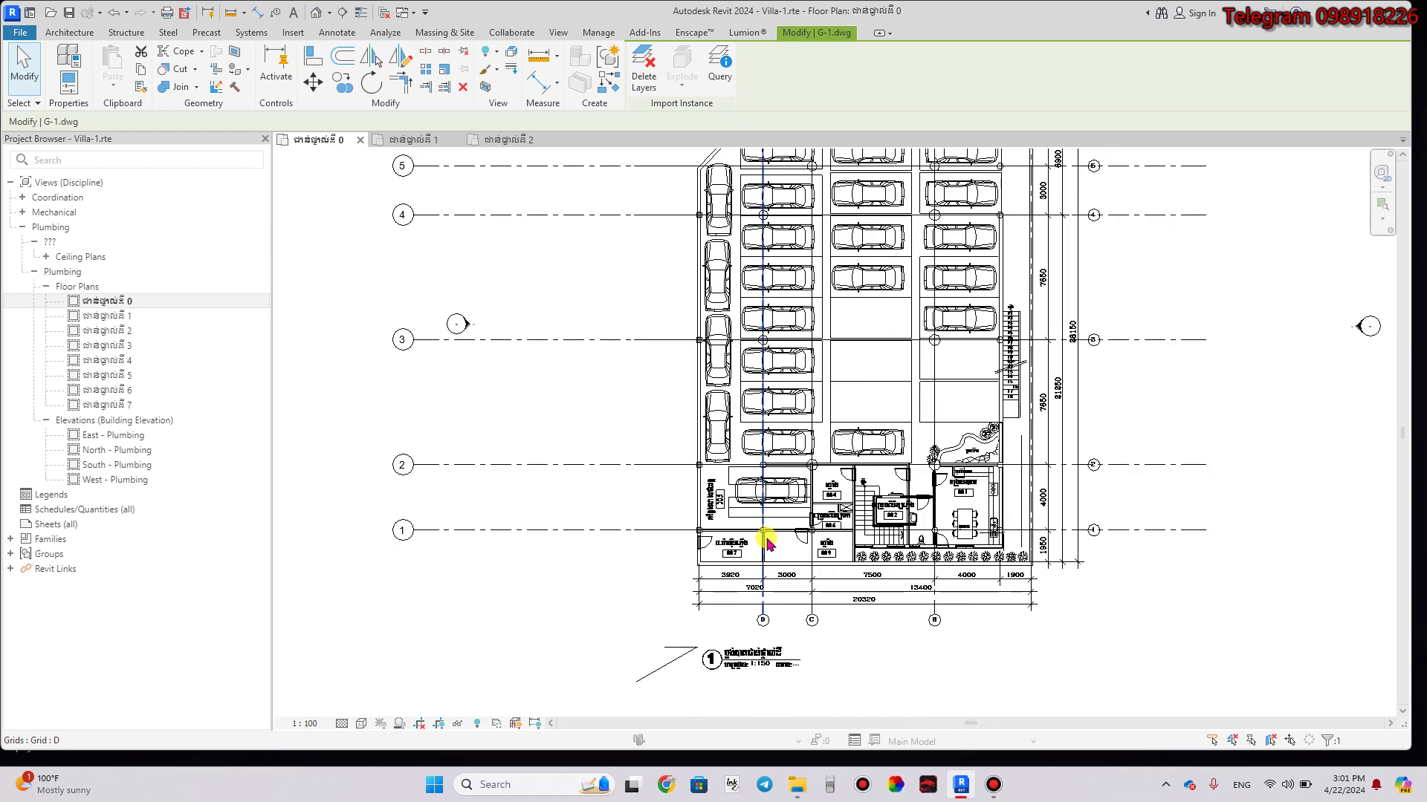
scroll(764, 541, up, 1)
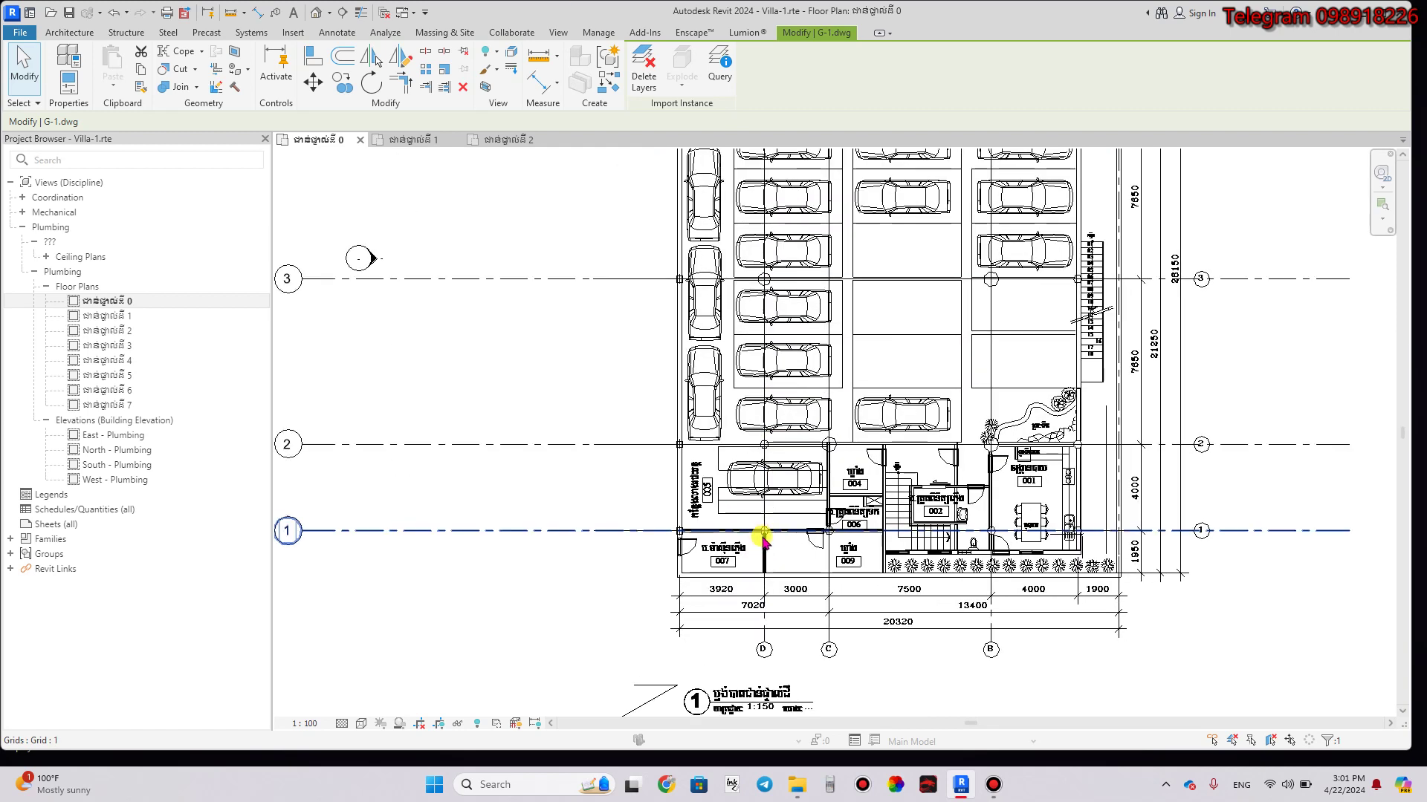
Check level 1's linked plan, then open the grids-only level 2 plumbing plan.
double_click(133, 320)
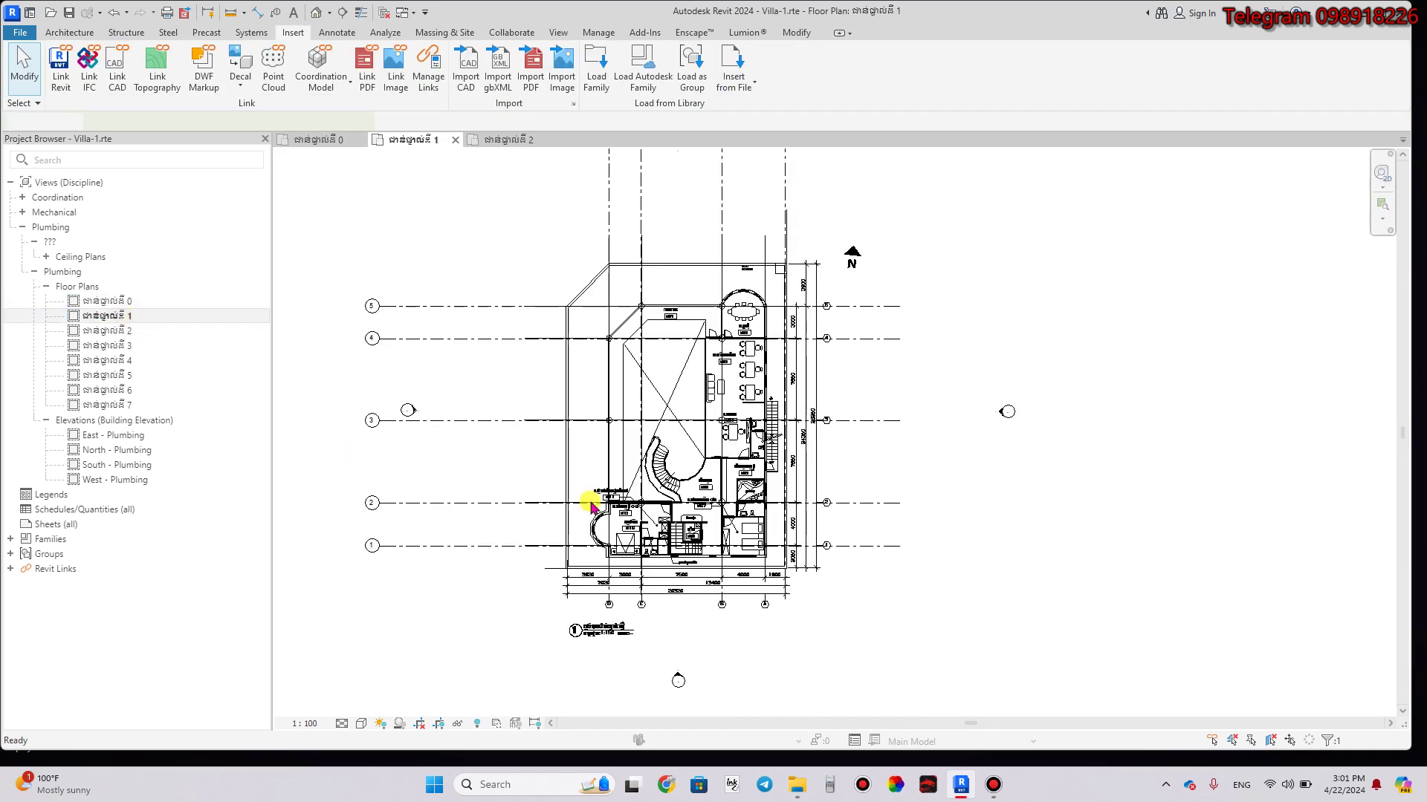
click(605, 493)
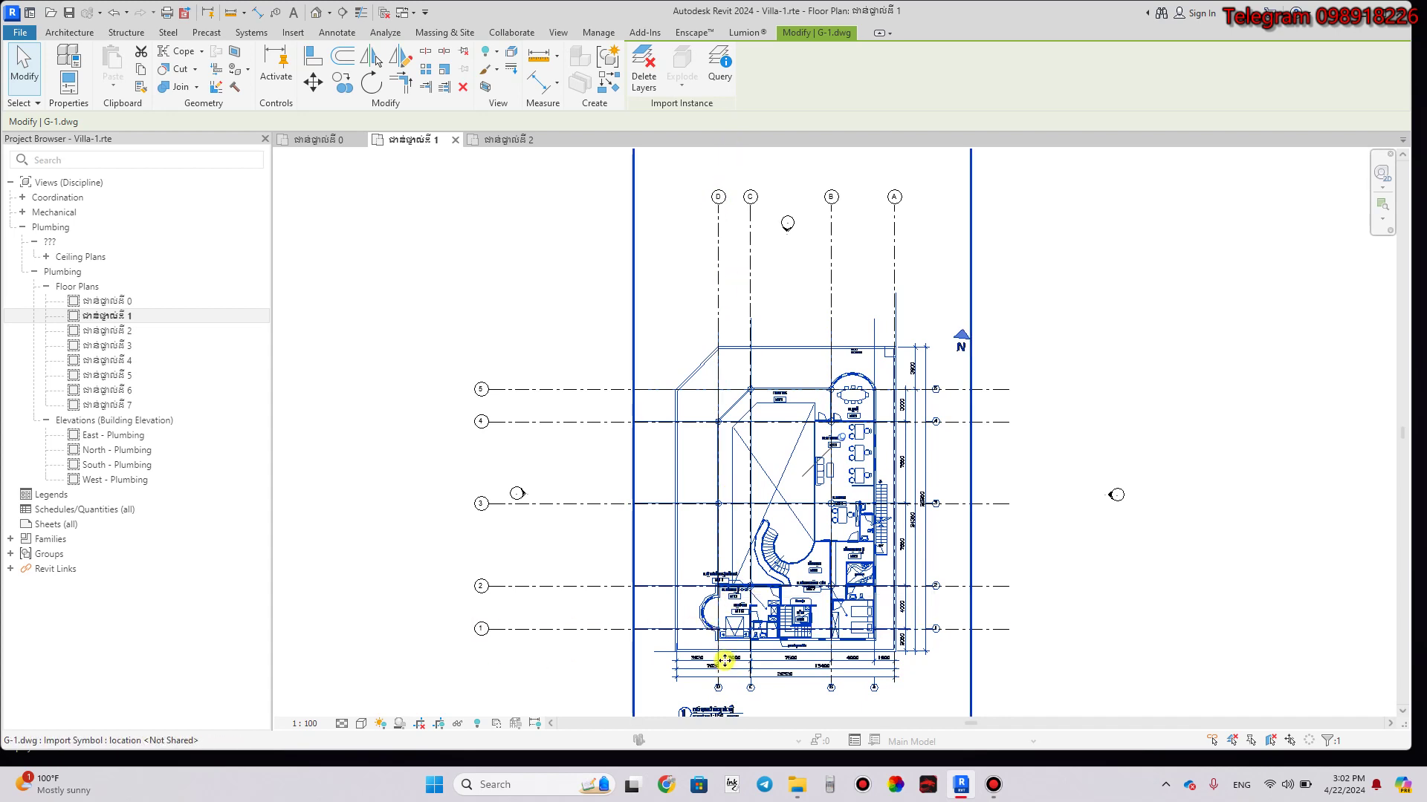
double_click(116, 331)
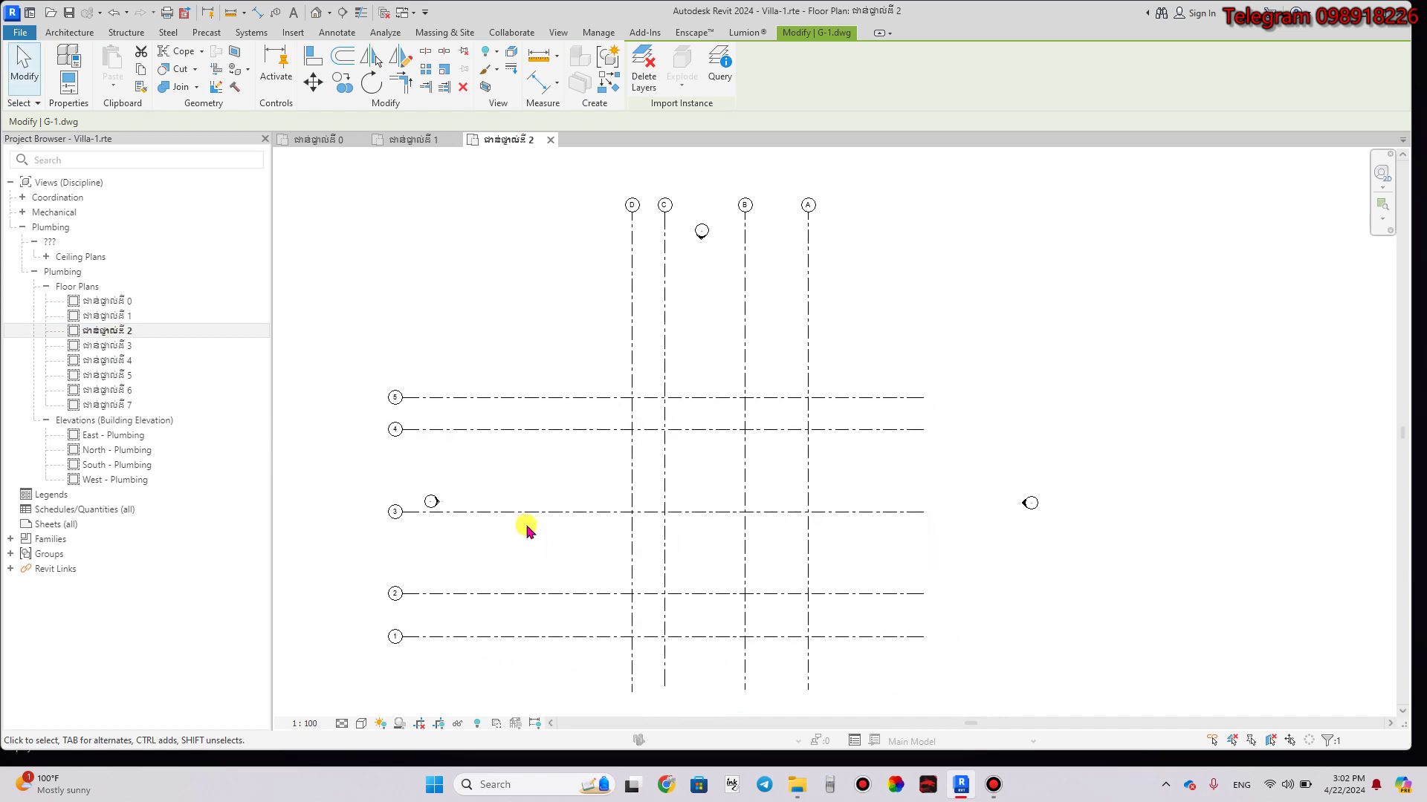
scroll(646, 545, up, 2)
middle_drag(679, 500, 561, 451)
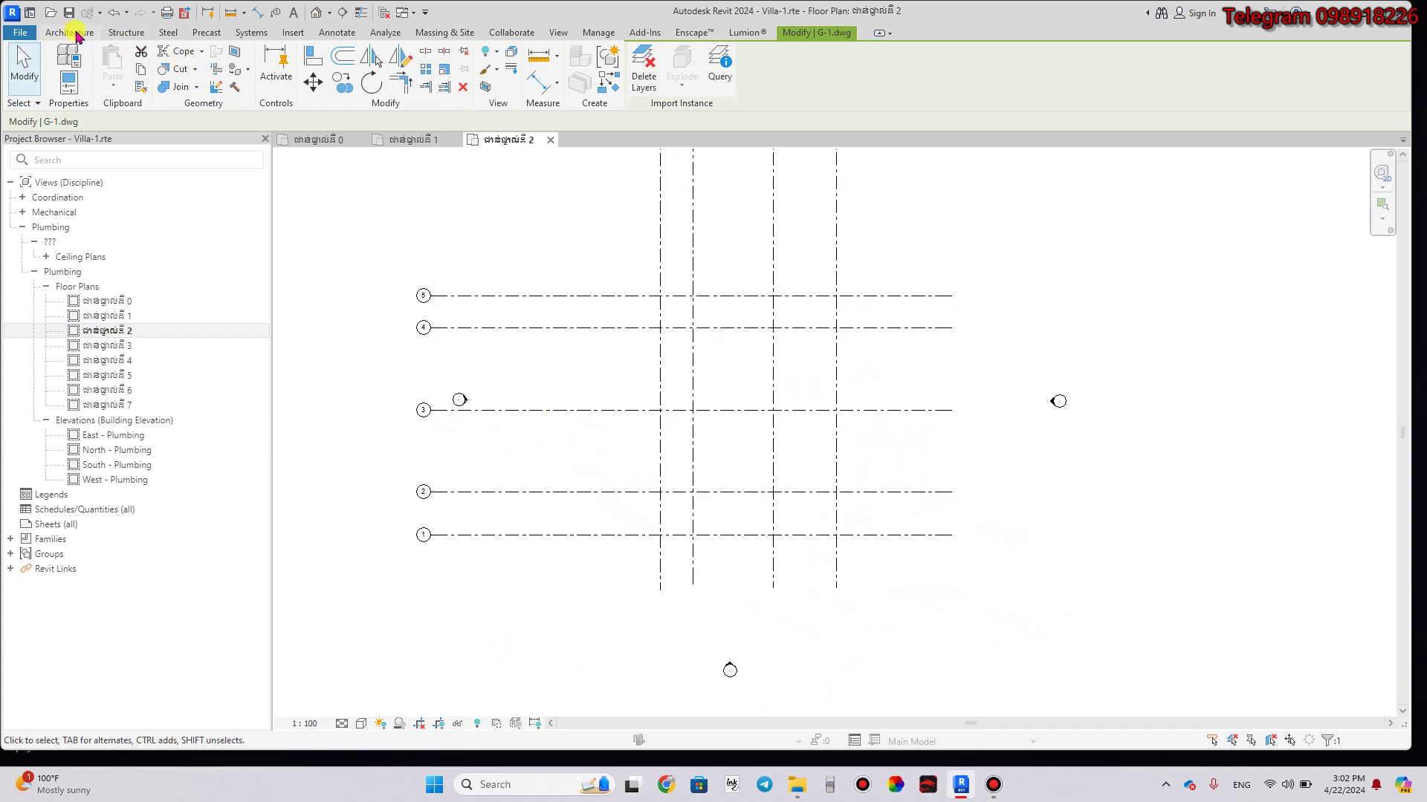
Link G-2.dwg from the Achitecture folder through Insert > Link CAD.
click(291, 33)
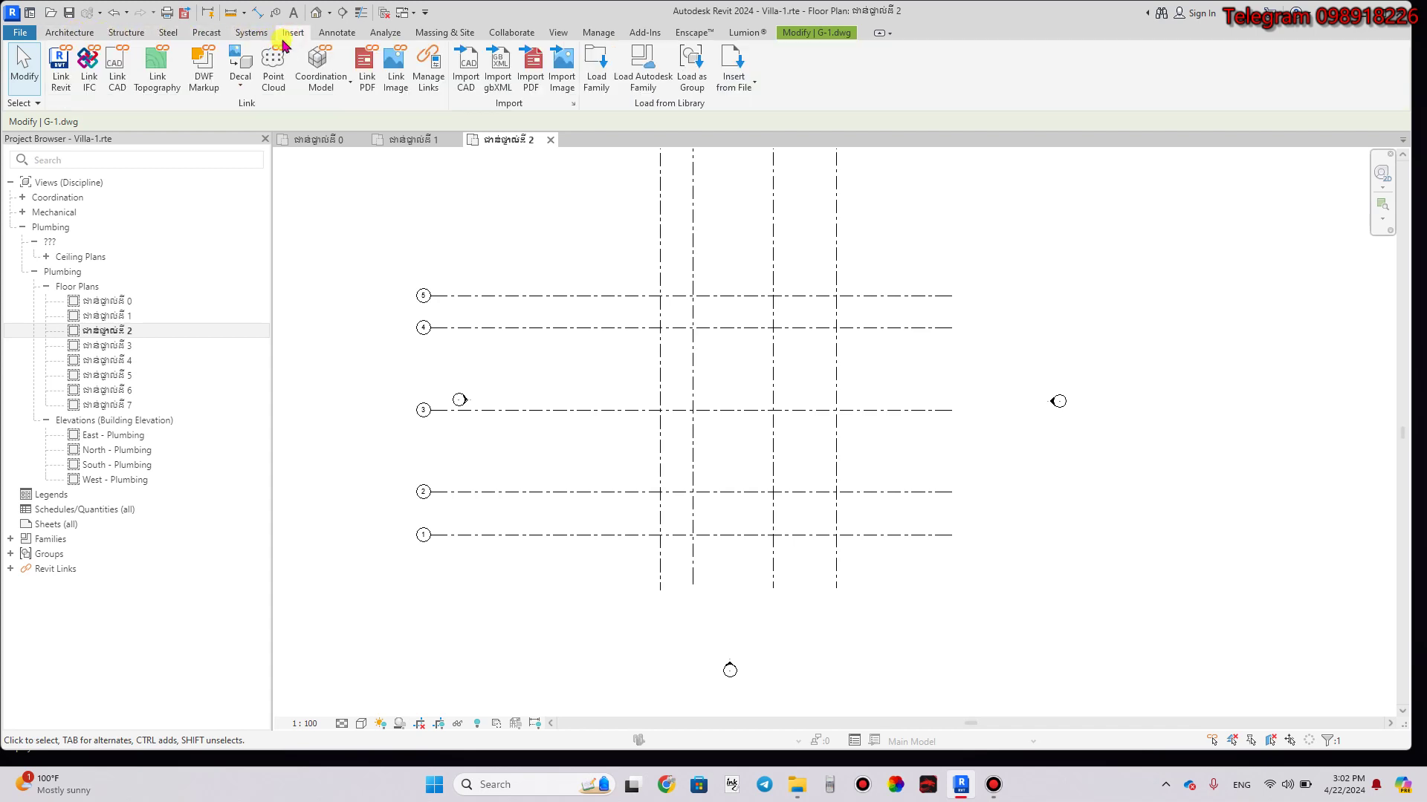
click(119, 72)
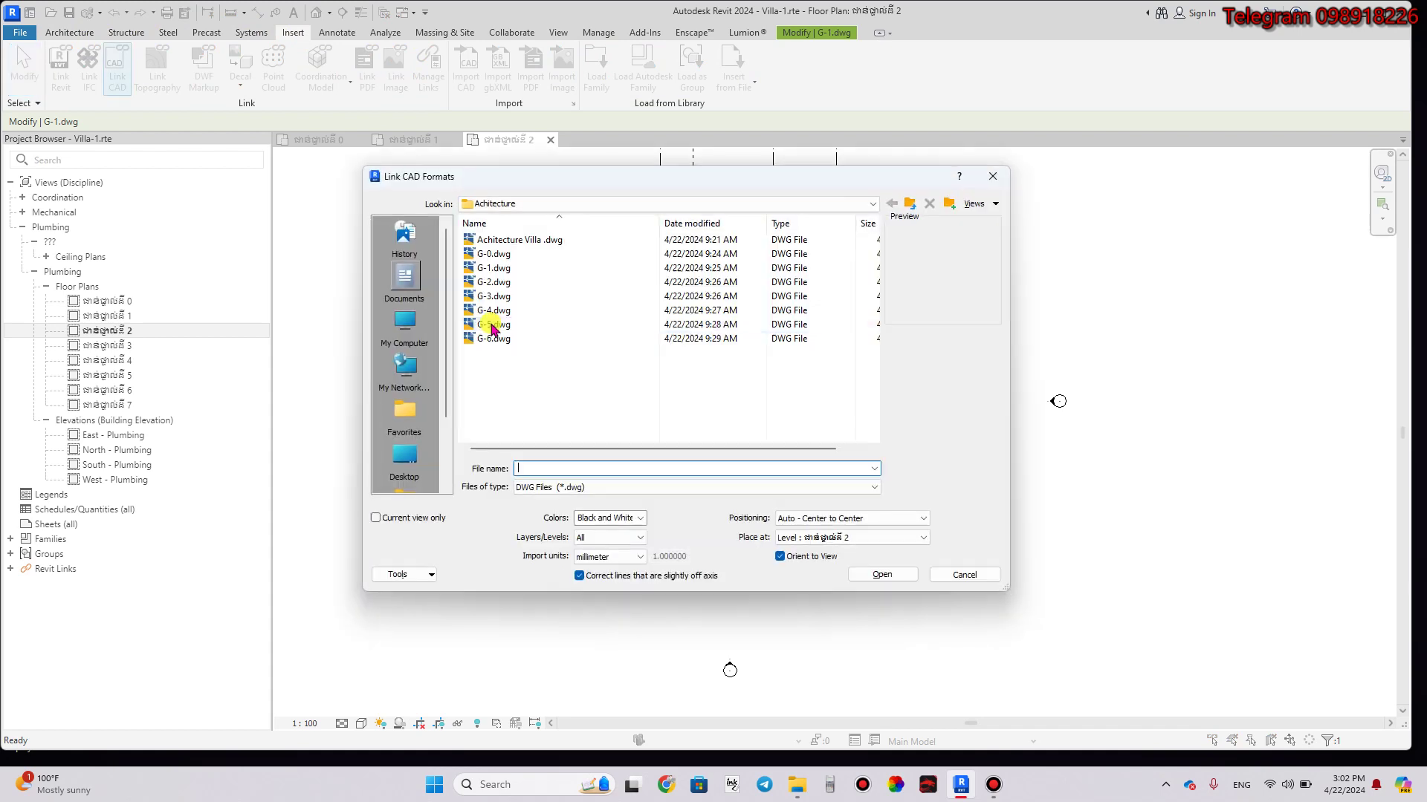
click(513, 286)
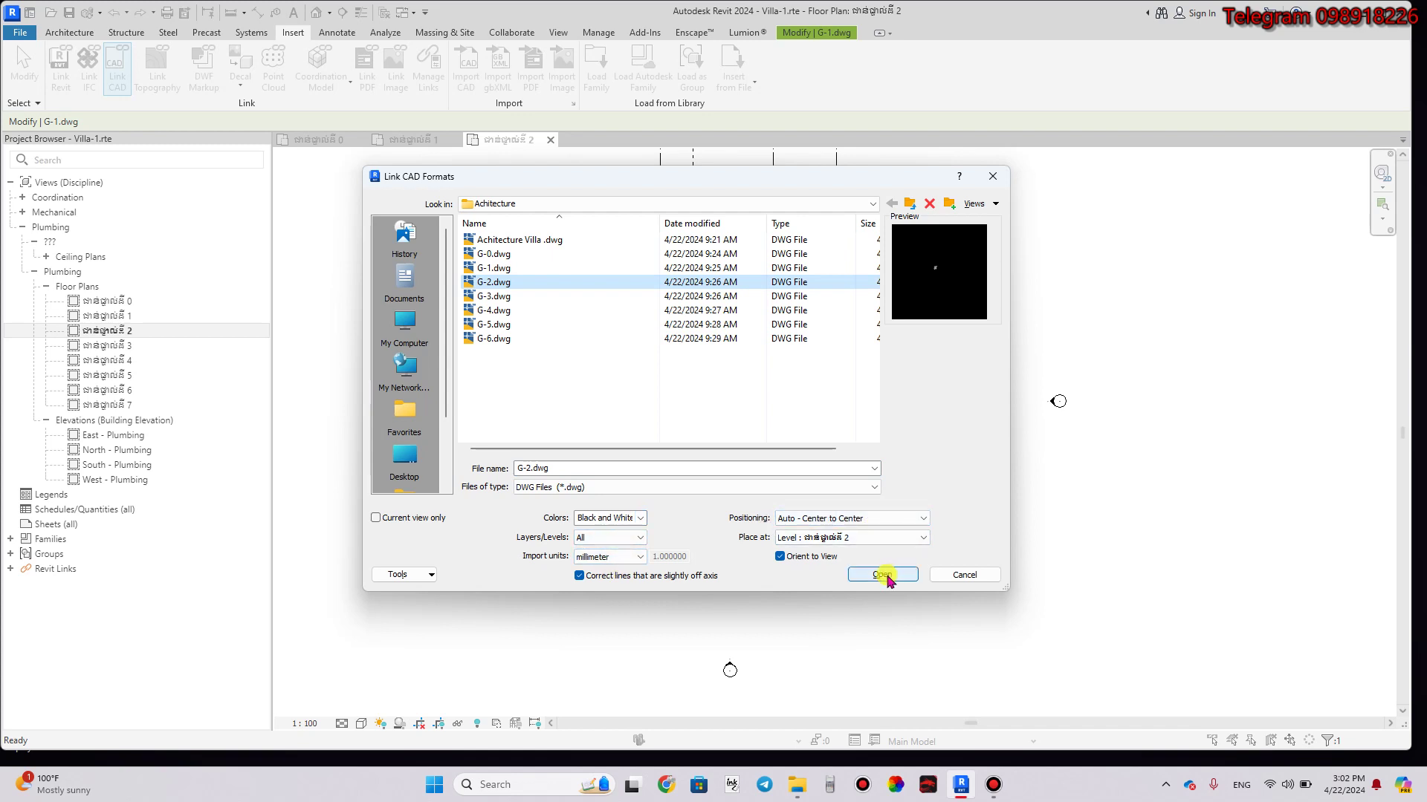
click(884, 575)
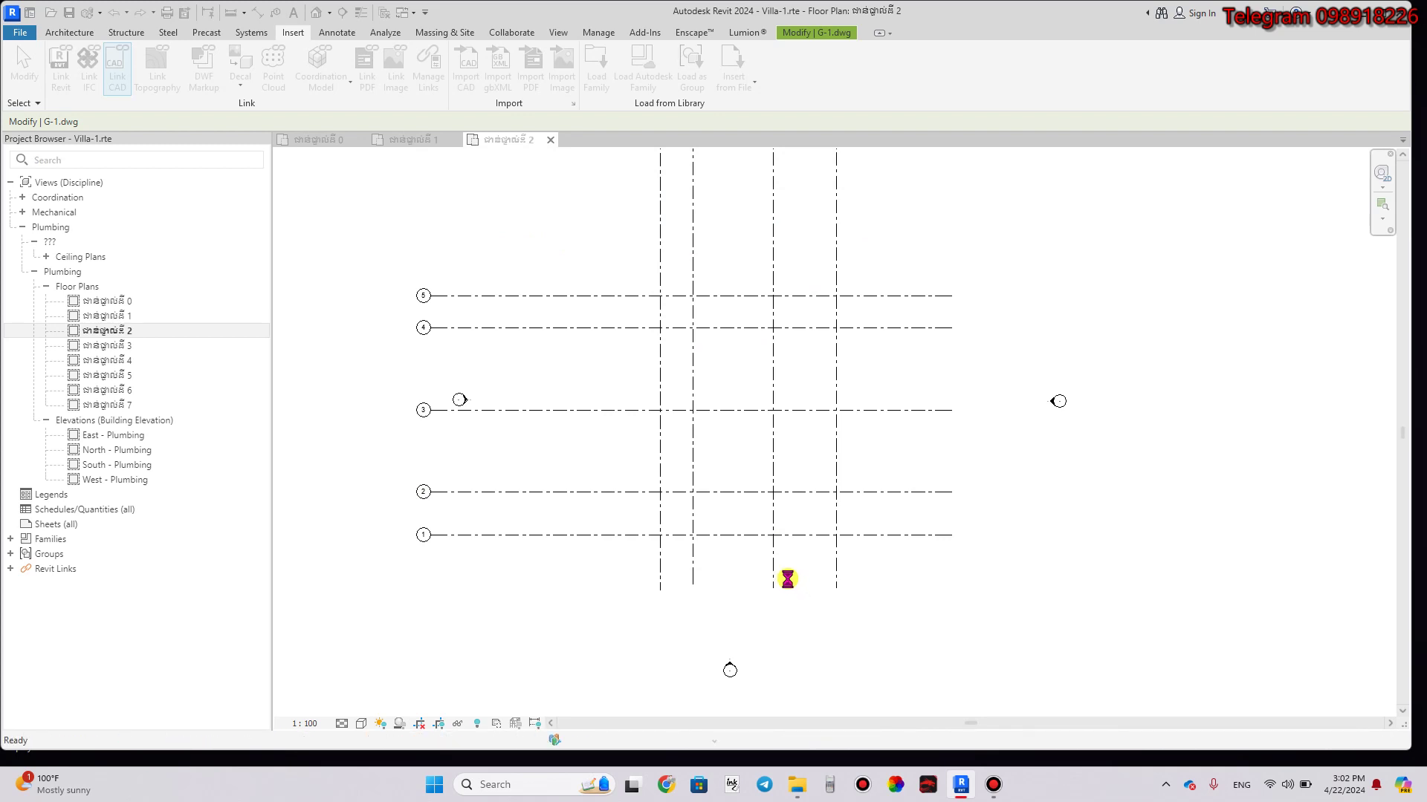
Clear the selection and navigate out to find the distant linked G-2 plan.
key(Escape)
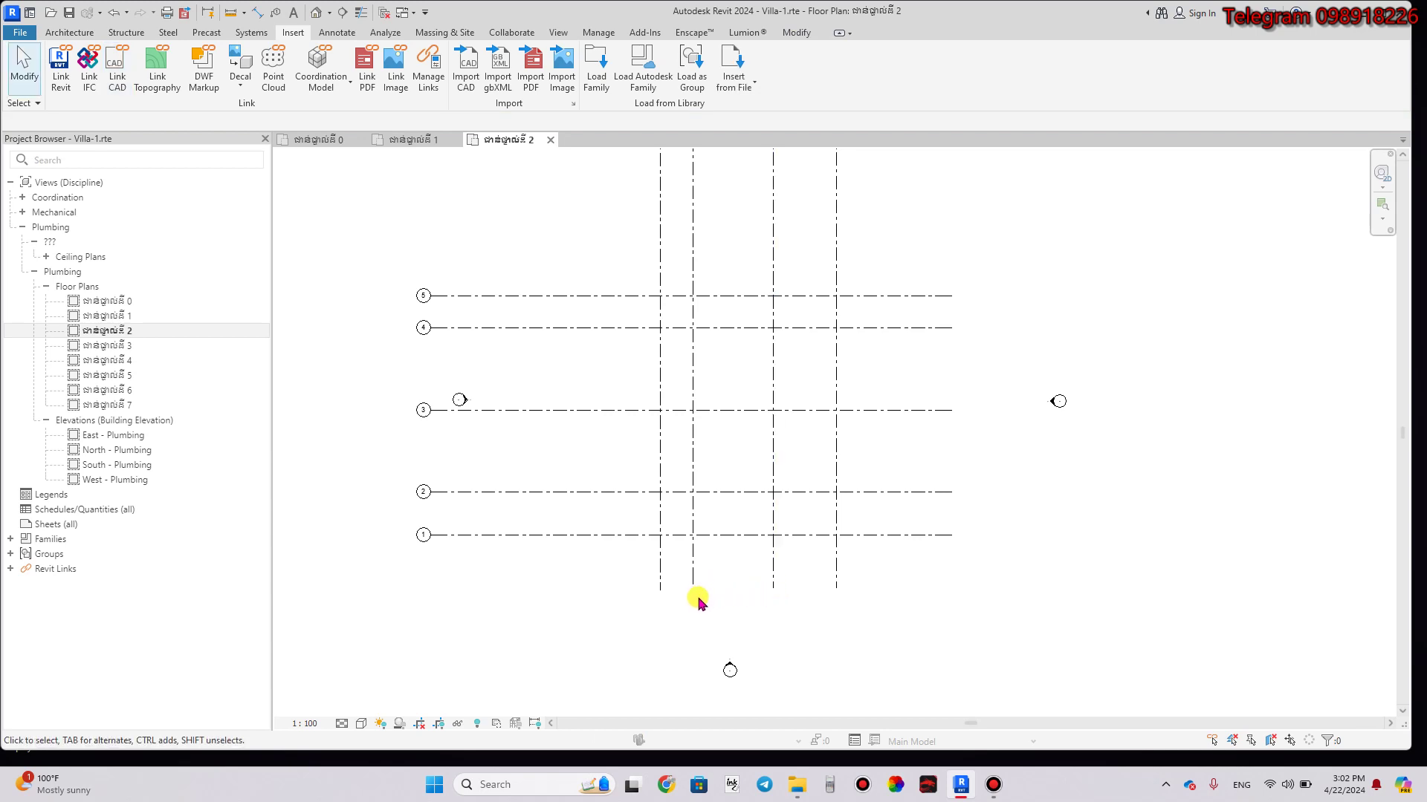
scroll(699, 600, down, 2)
scroll(695, 594, down, 1)
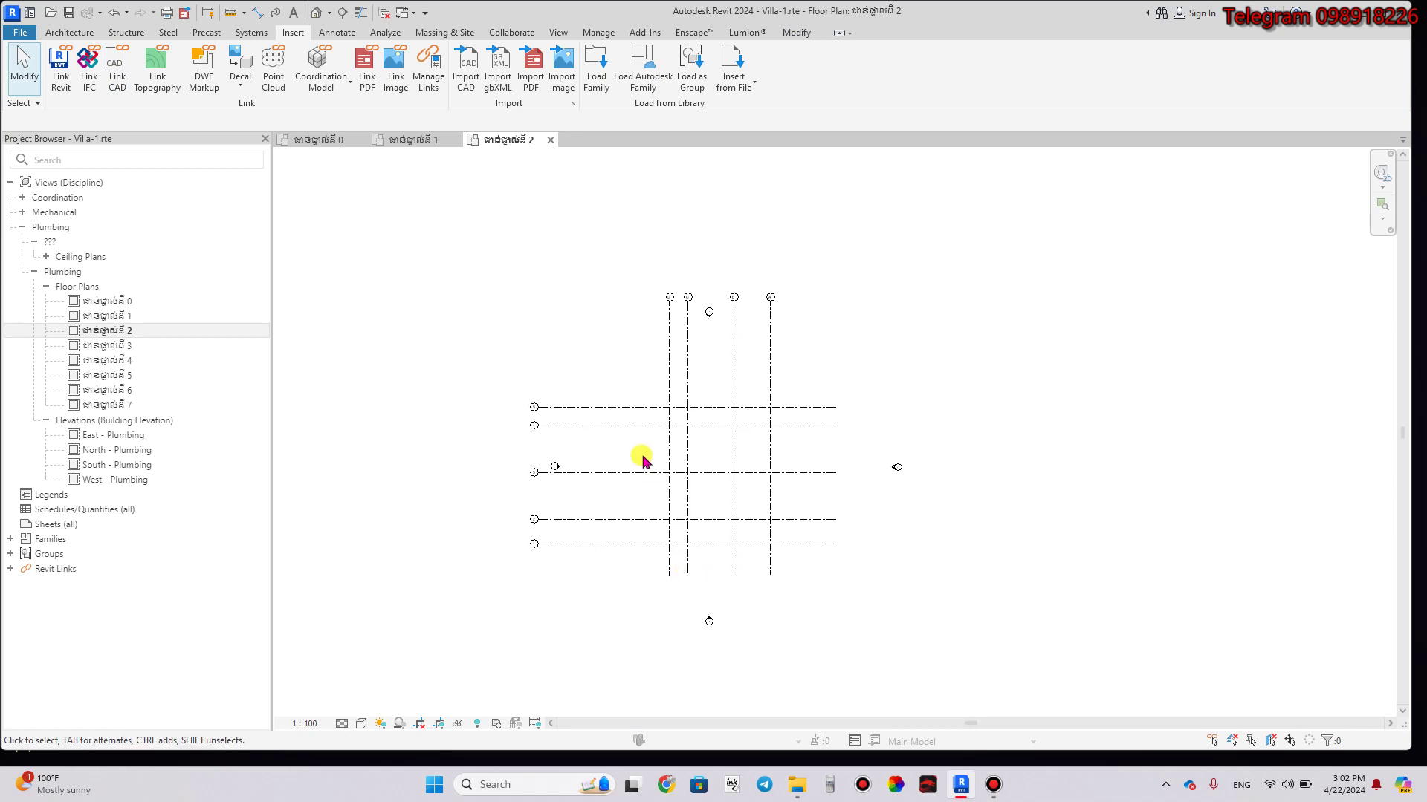
scroll(681, 583, down, 1)
scroll(685, 614, down, 1)
middle_drag(685, 614, 677, 356)
scroll(675, 602, down, 1)
middle_drag(675, 605, 669, 457)
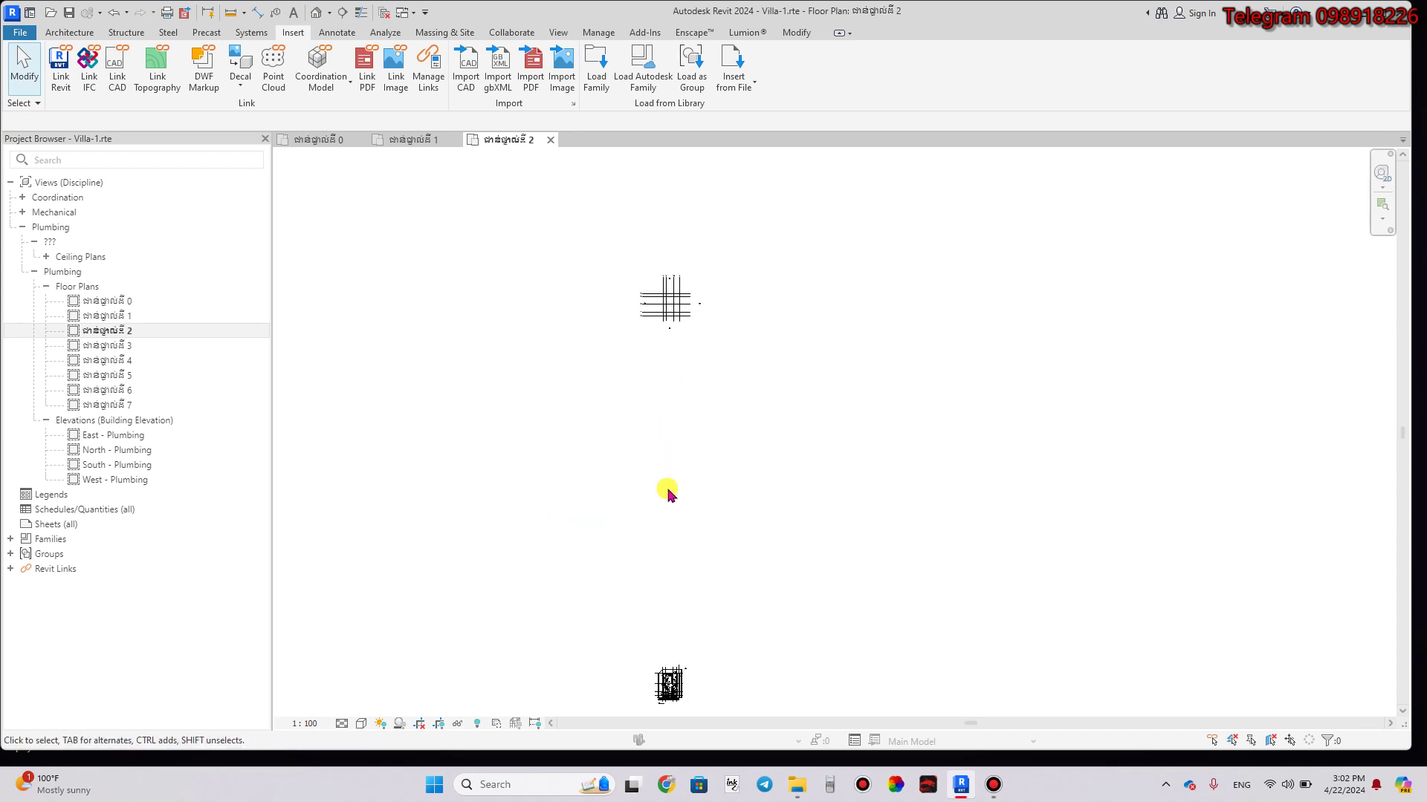
scroll(670, 687, up, 1)
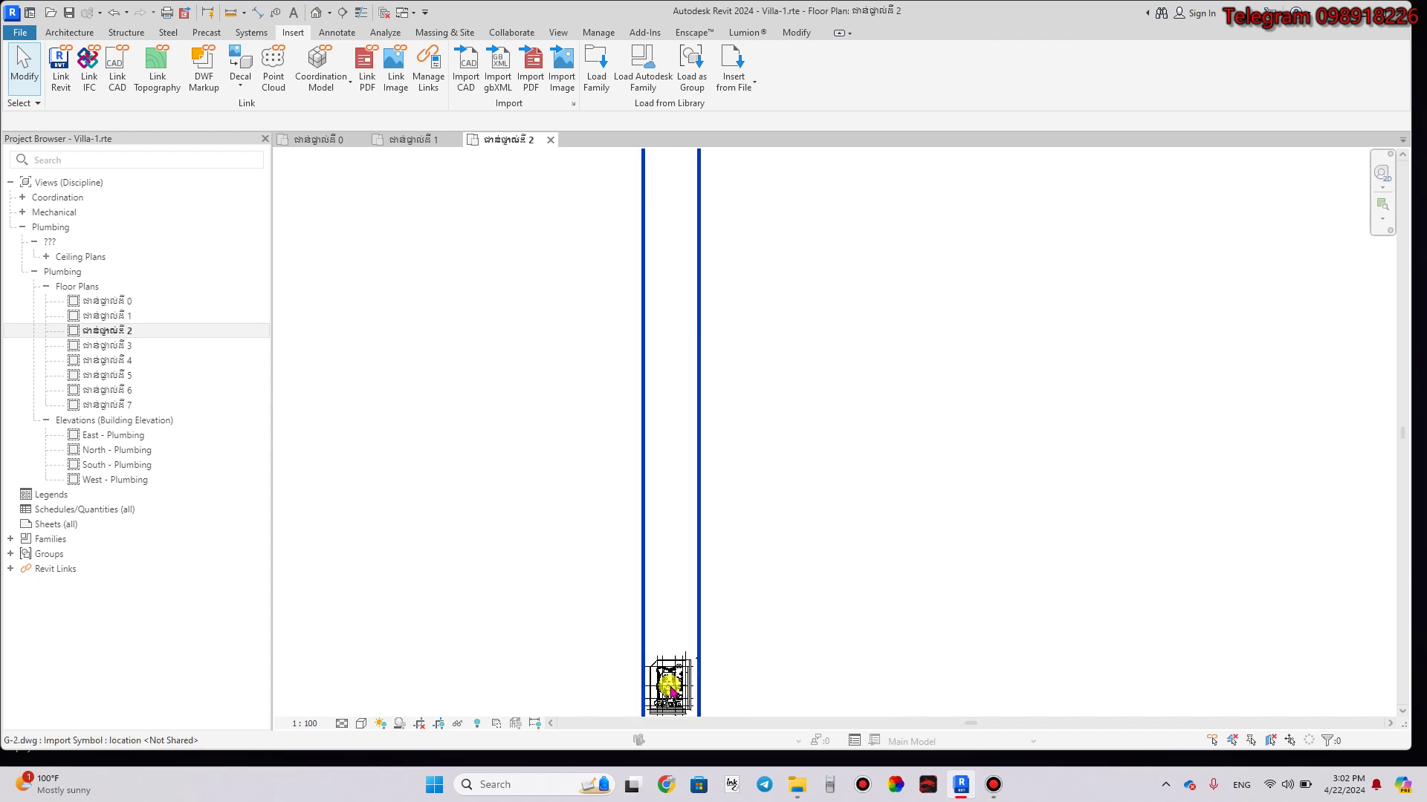
scroll(671, 691, up, 2)
middle_drag(671, 691, 660, 510)
scroll(658, 490, up, 2)
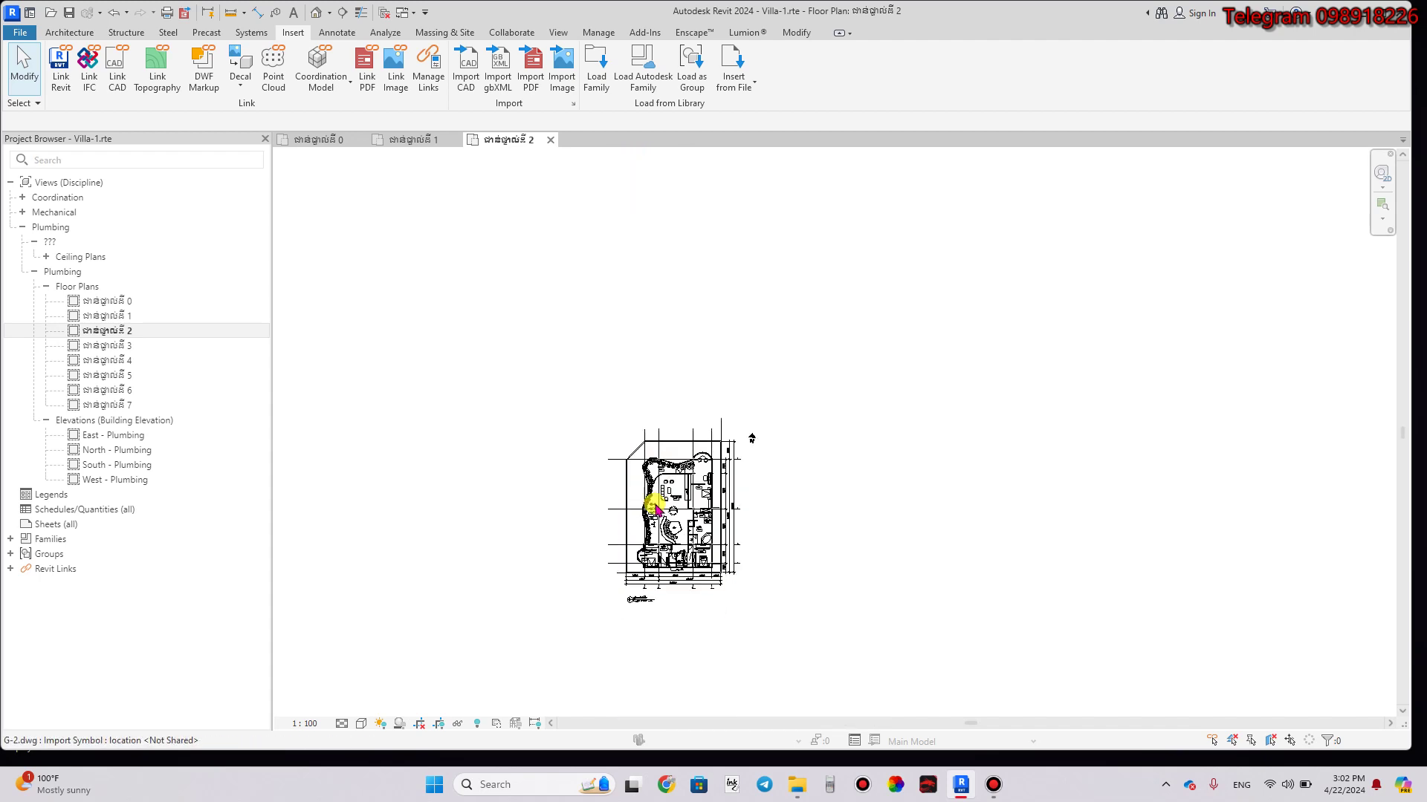
scroll(676, 513, up, 1)
scroll(680, 520, up, 1)
scroll(691, 527, up, 1)
scroll(673, 513, up, 1)
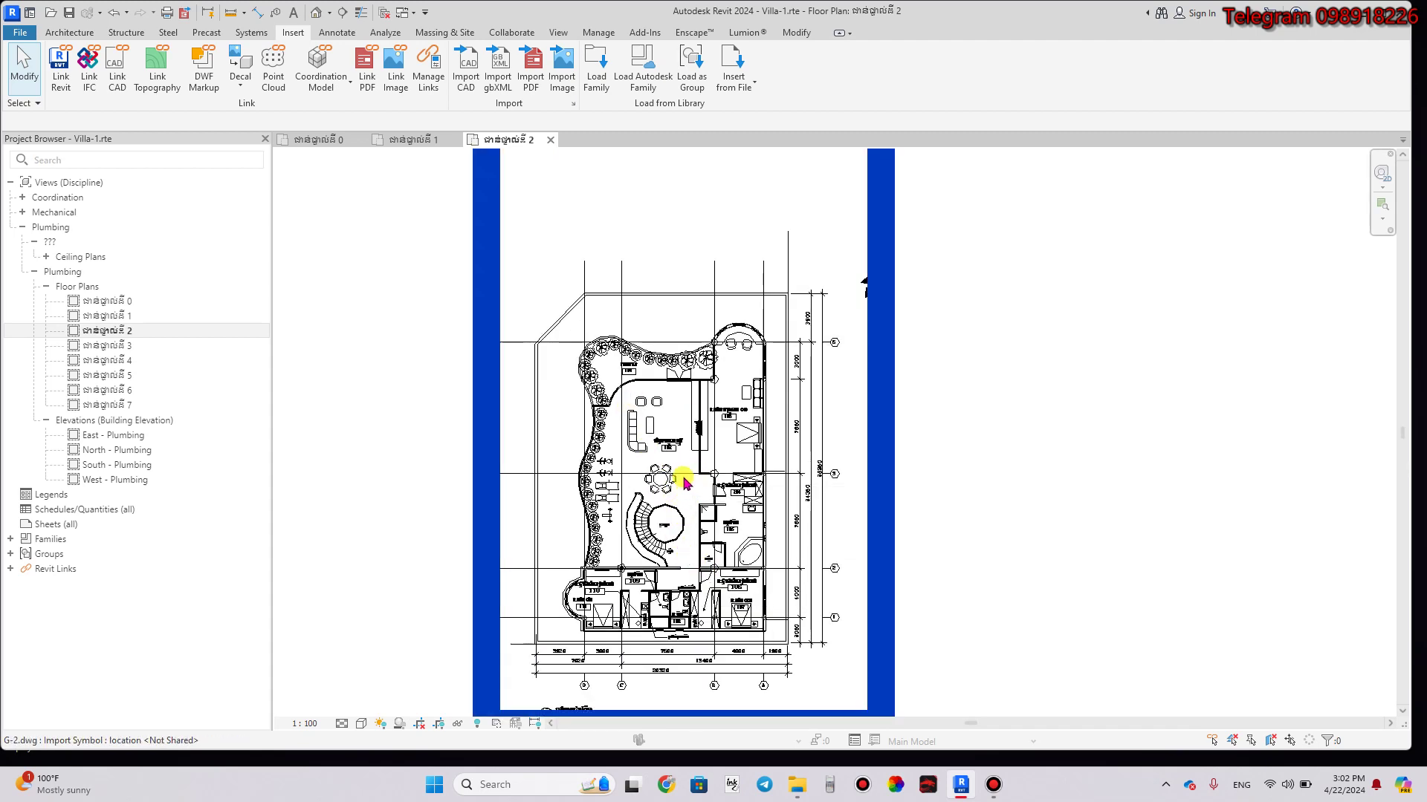
Move the G-2 plan from its top-left corner to the Grid 5 extension.
click(682, 481)
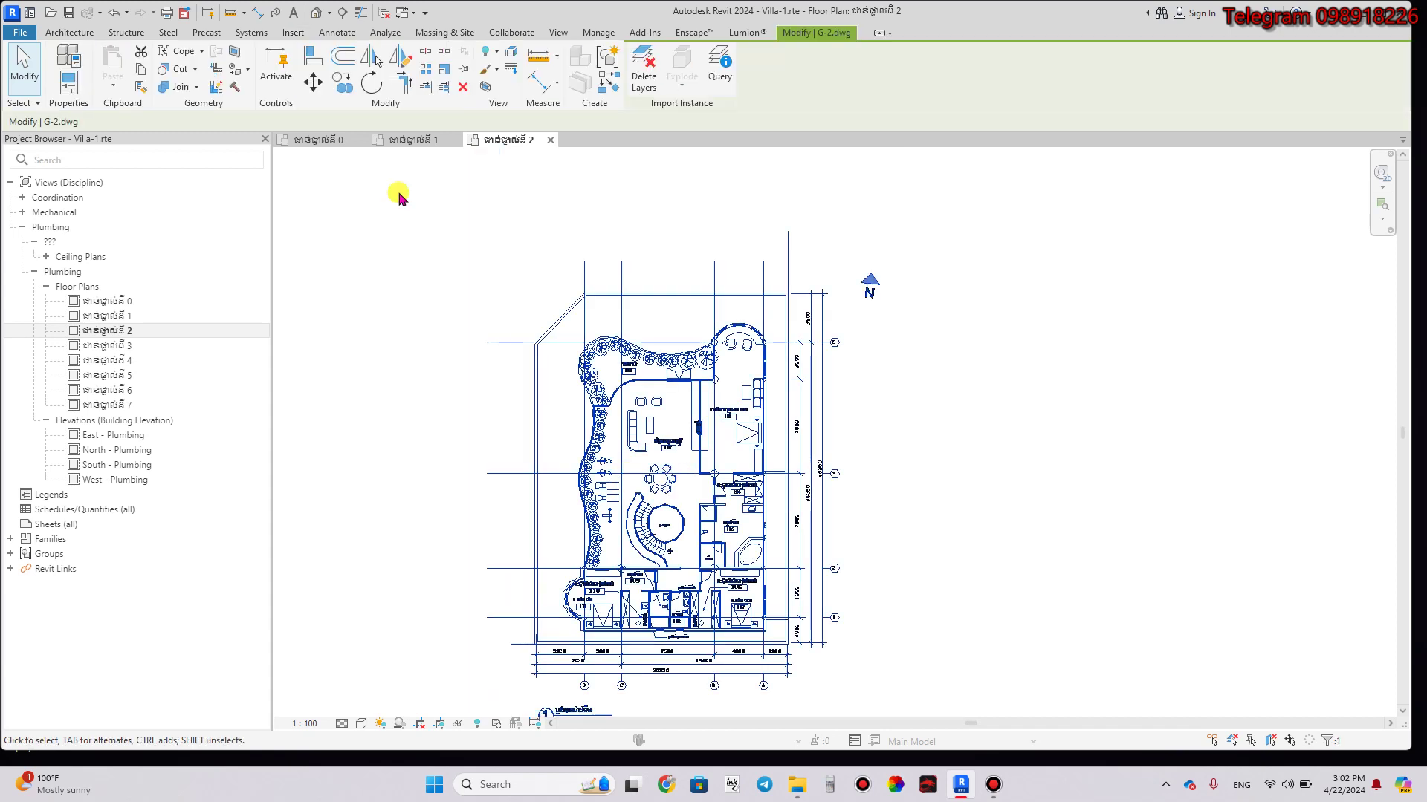
click(313, 86)
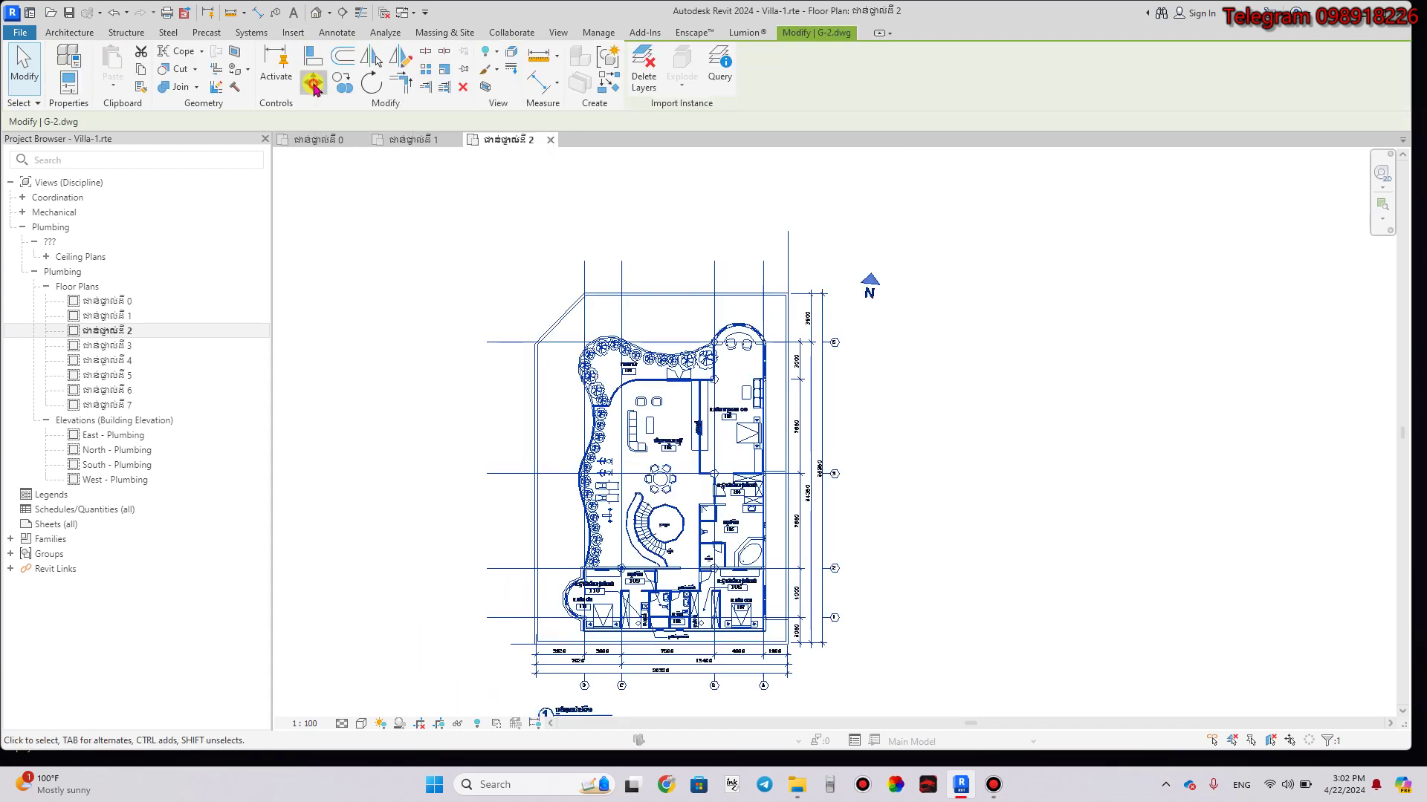
click(584, 294)
scroll(580, 207, down, 3)
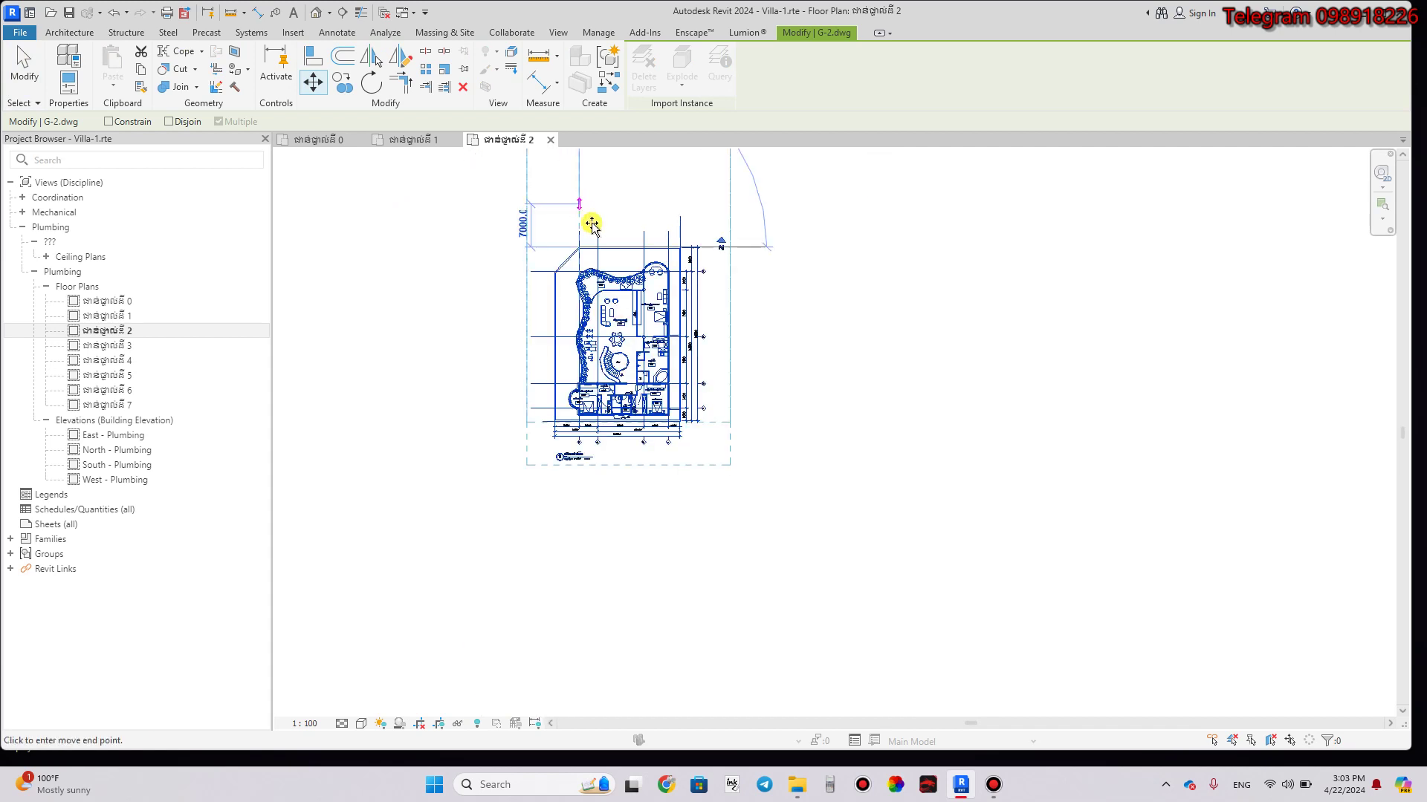
scroll(589, 223, down, 1)
scroll(596, 229, down, 1)
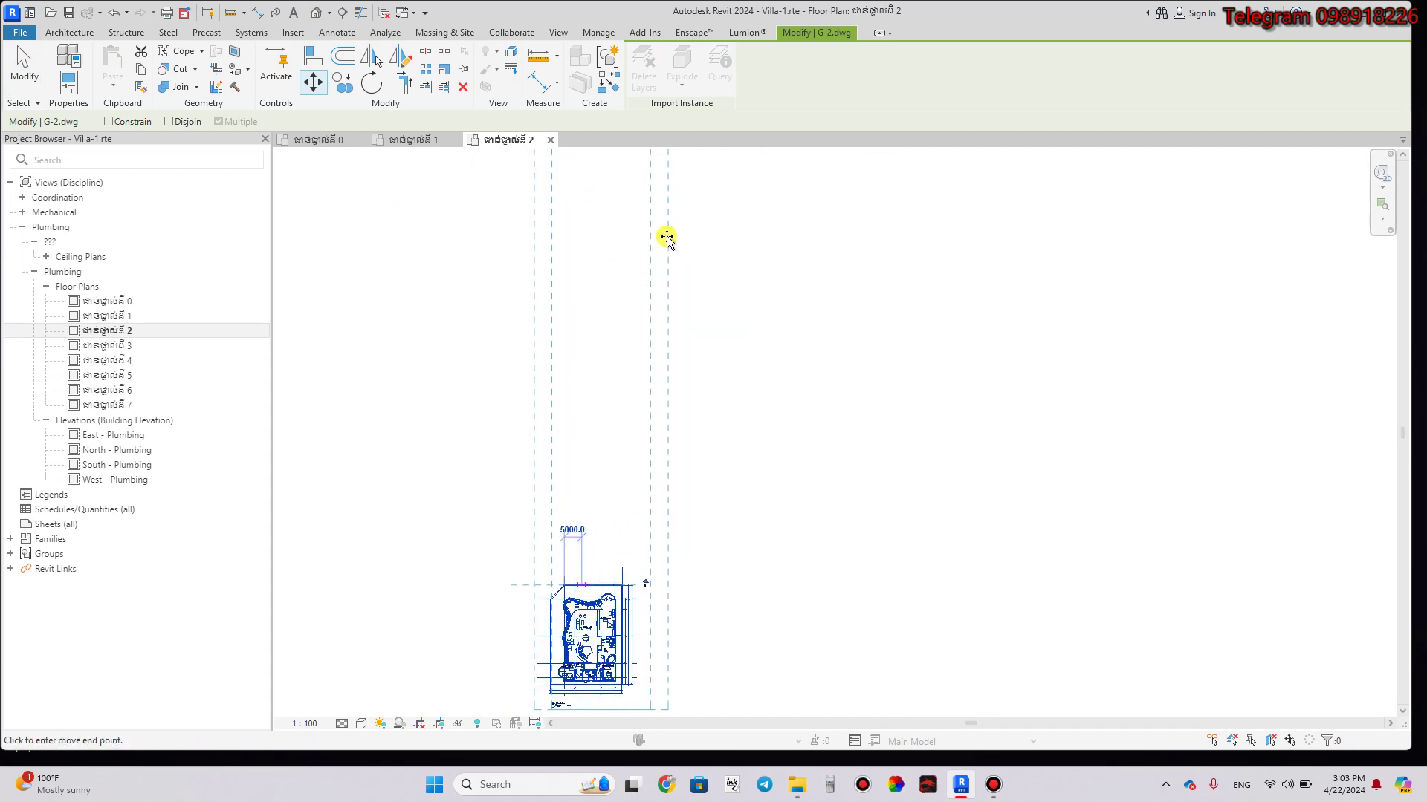
middle_drag(695, 233, 677, 457)
scroll(675, 446, down, 4)
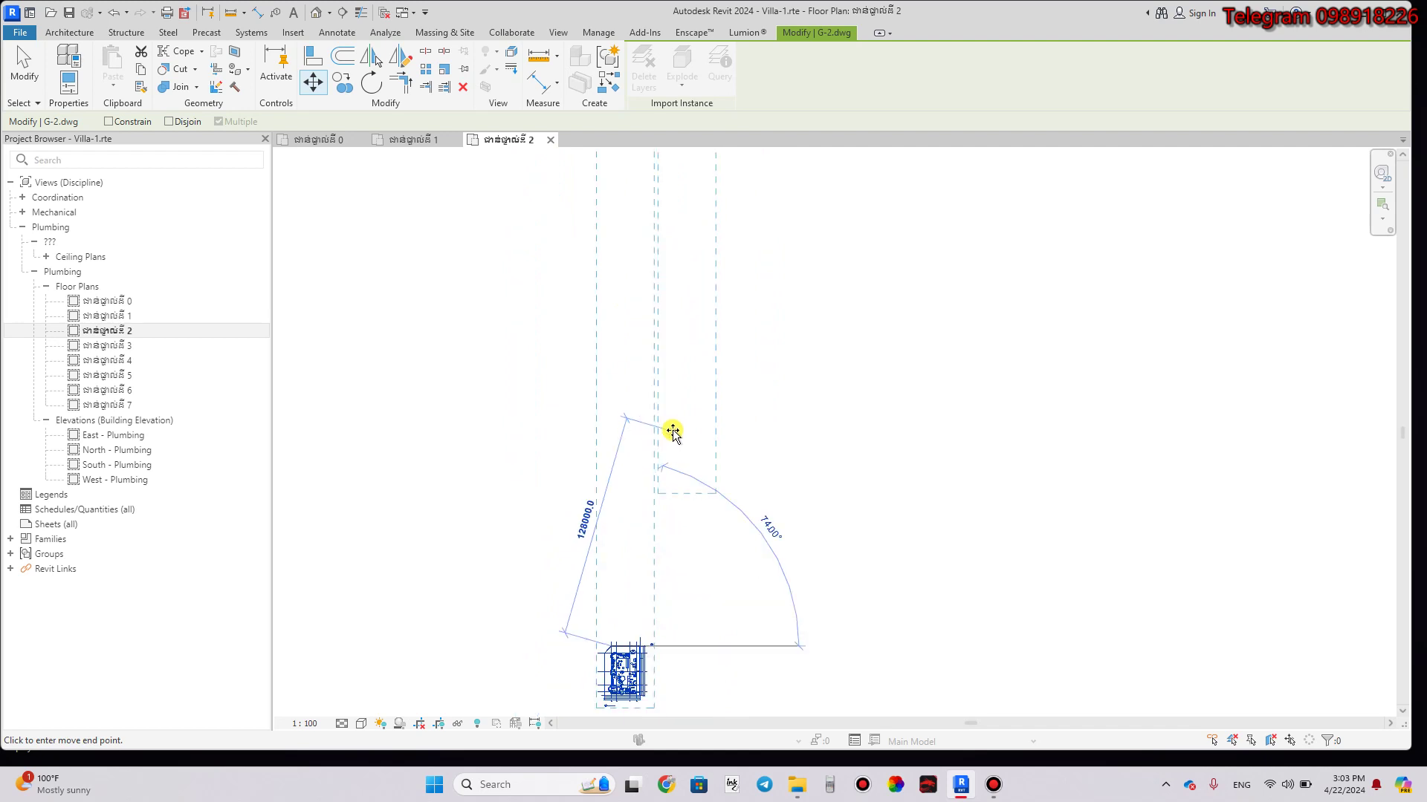
middle_drag(704, 290, 671, 497)
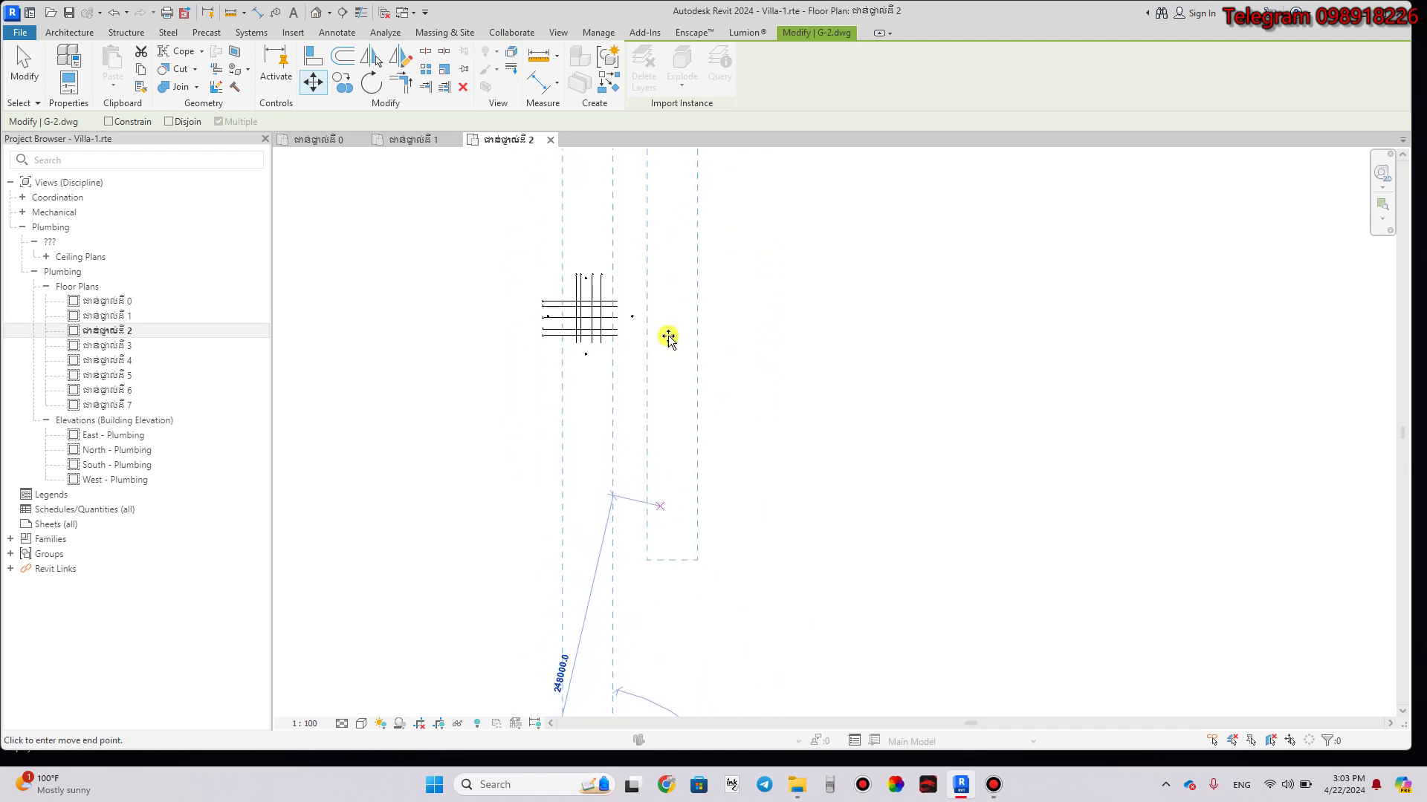
scroll(659, 331, up, 3)
scroll(661, 294, up, 2)
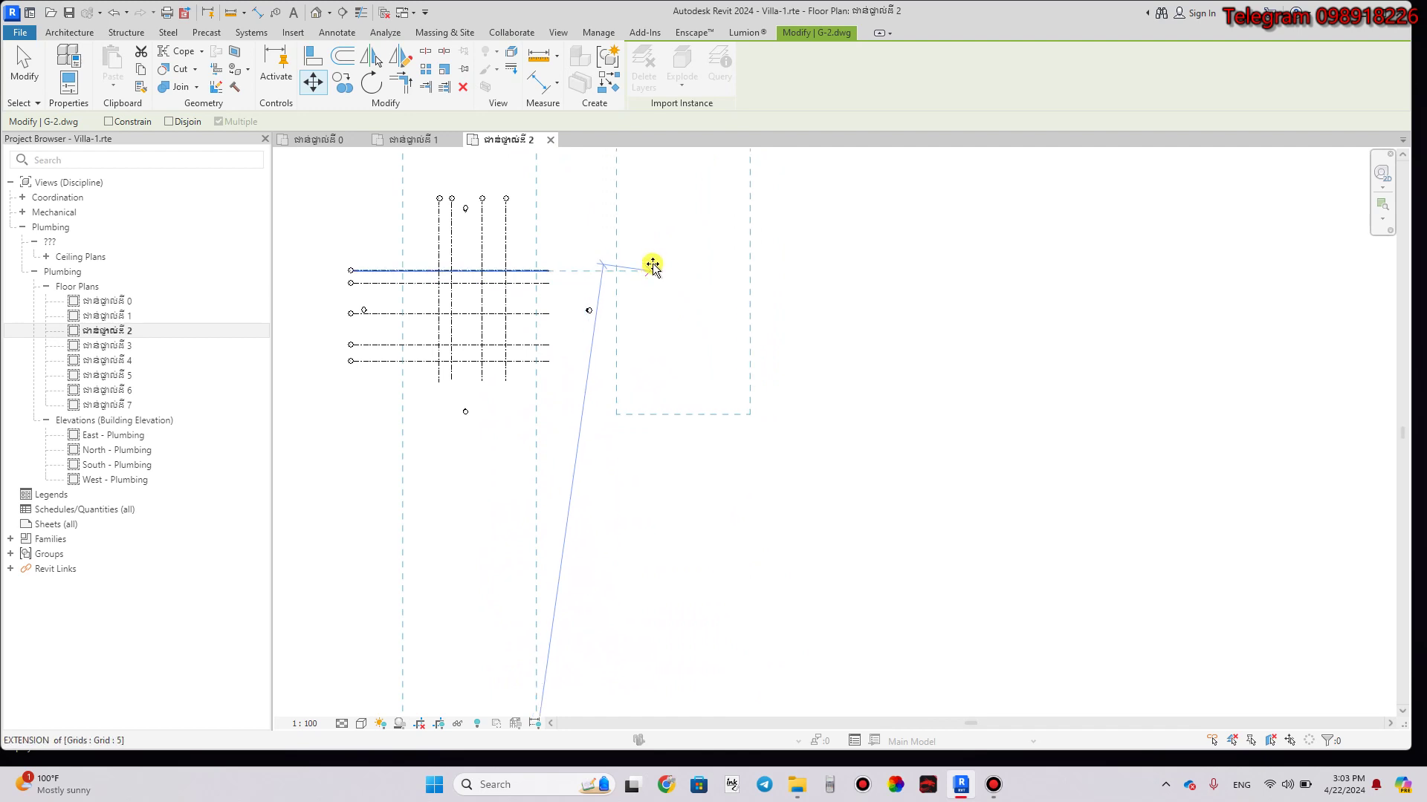
click(656, 243)
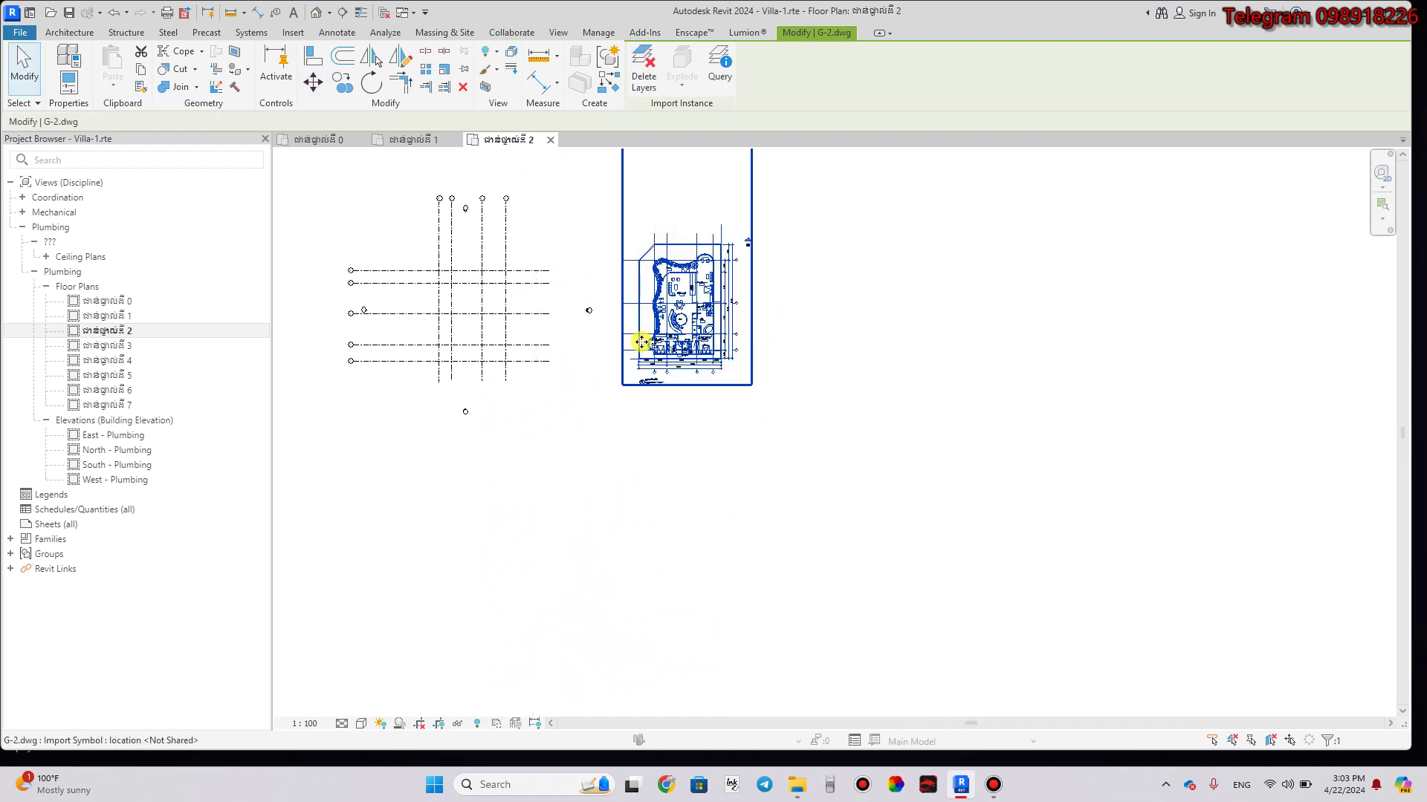
Pan and zoom to view the moved G-2 plan beside the project grids.
middle_drag(657, 372, 742, 369)
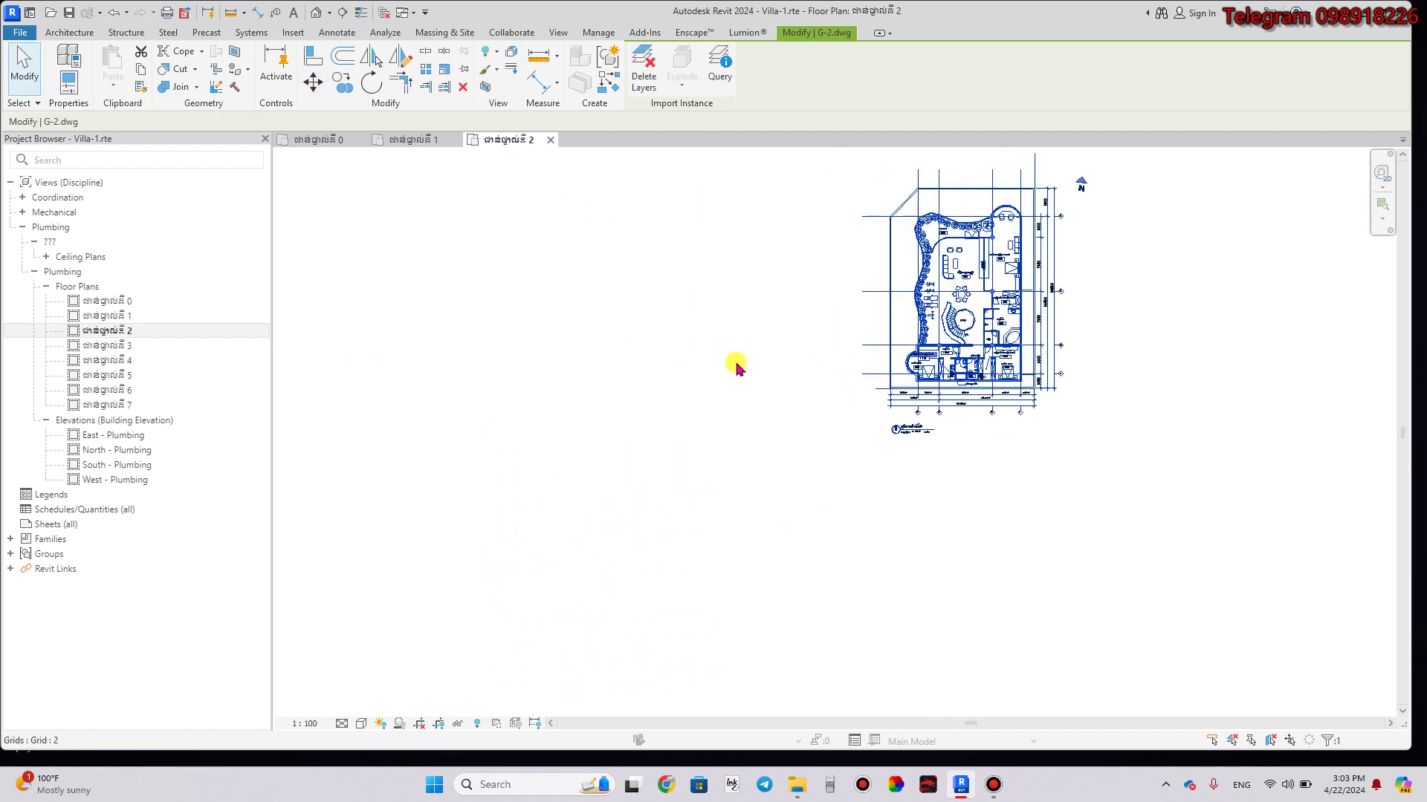
scroll(900, 379, up, 1)
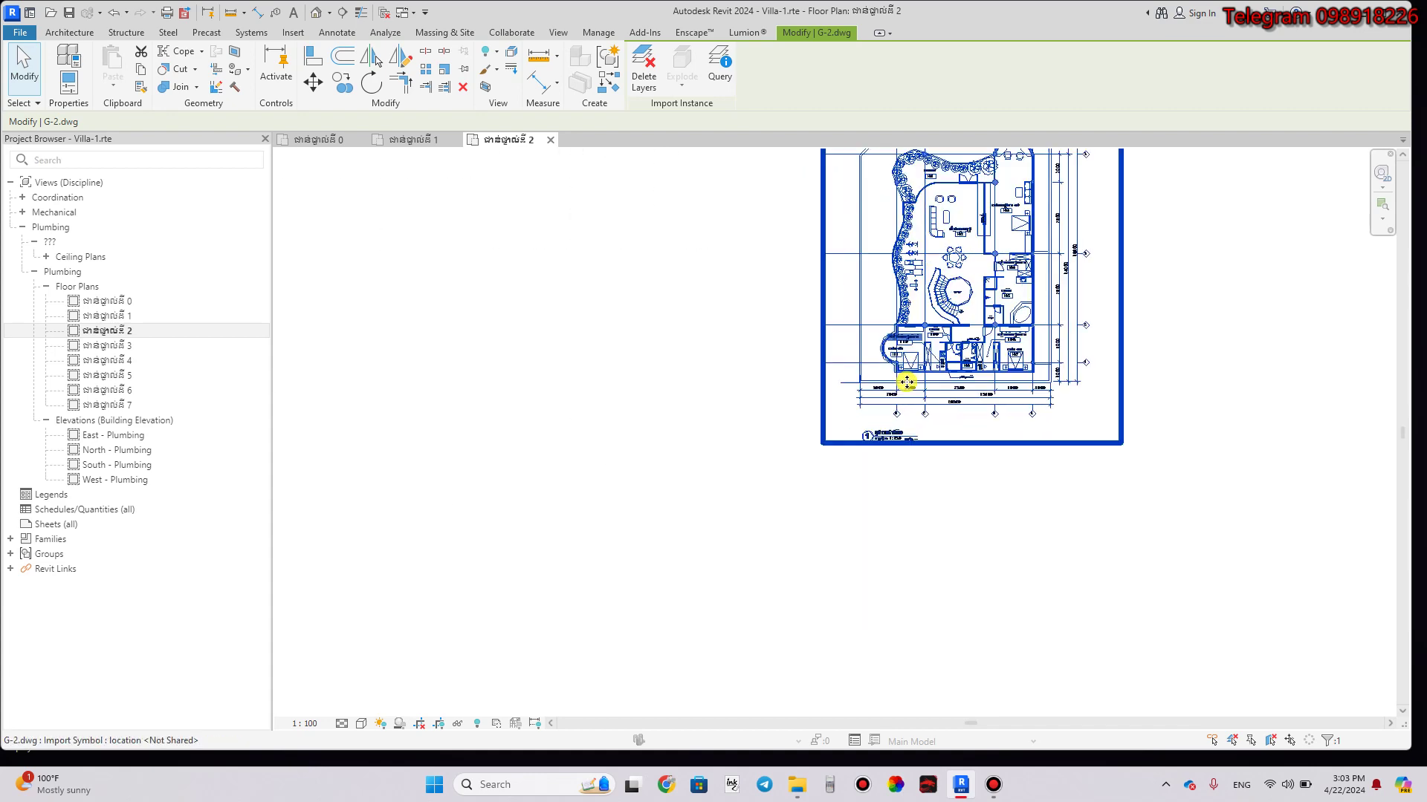
scroll(900, 376, up, 1)
scroll(896, 364, up, 1)
scroll(892, 353, up, 3)
scroll(879, 321, up, 1)
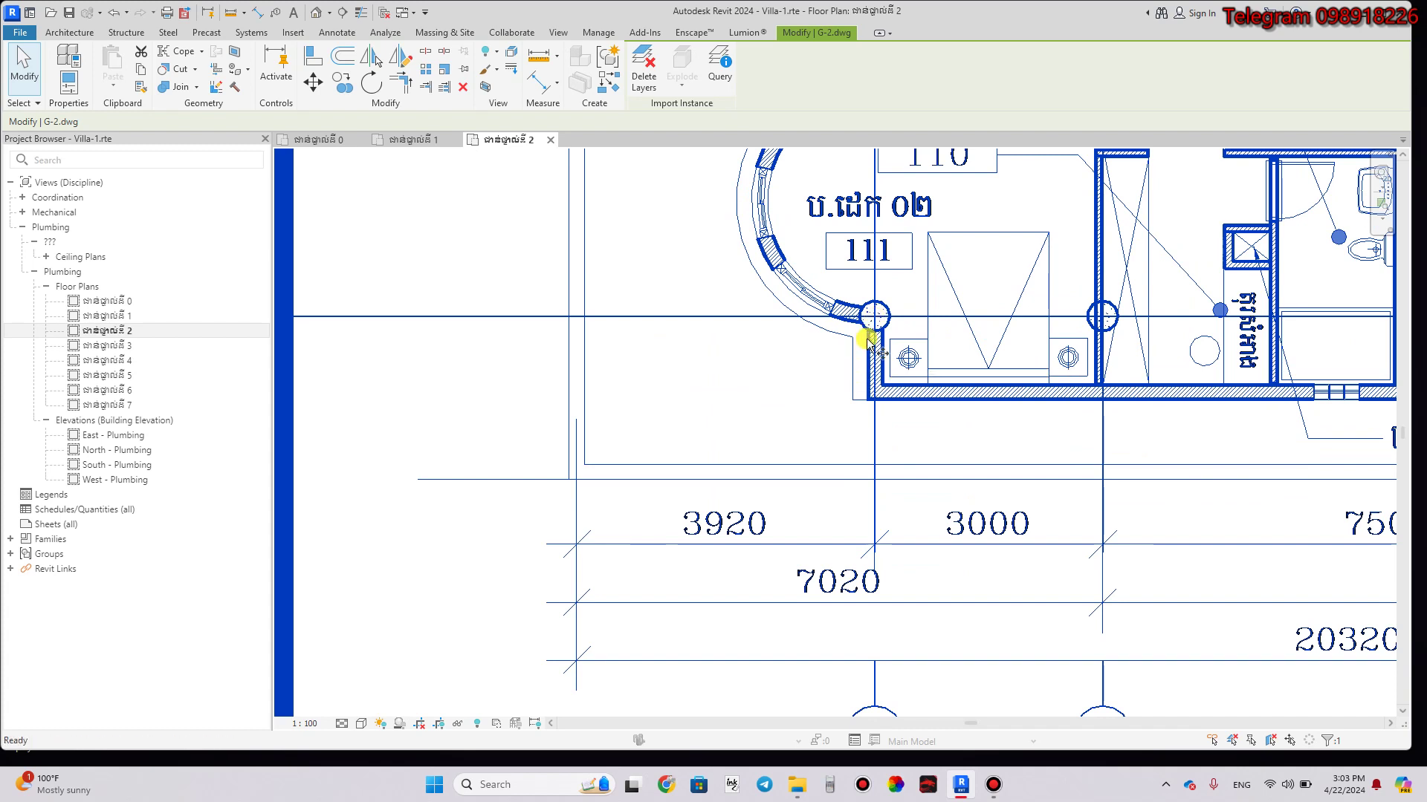
Move G-2.dwg from its grid bubble centre onto the project grid 1/D intersection.
drag(867, 343, 875, 335)
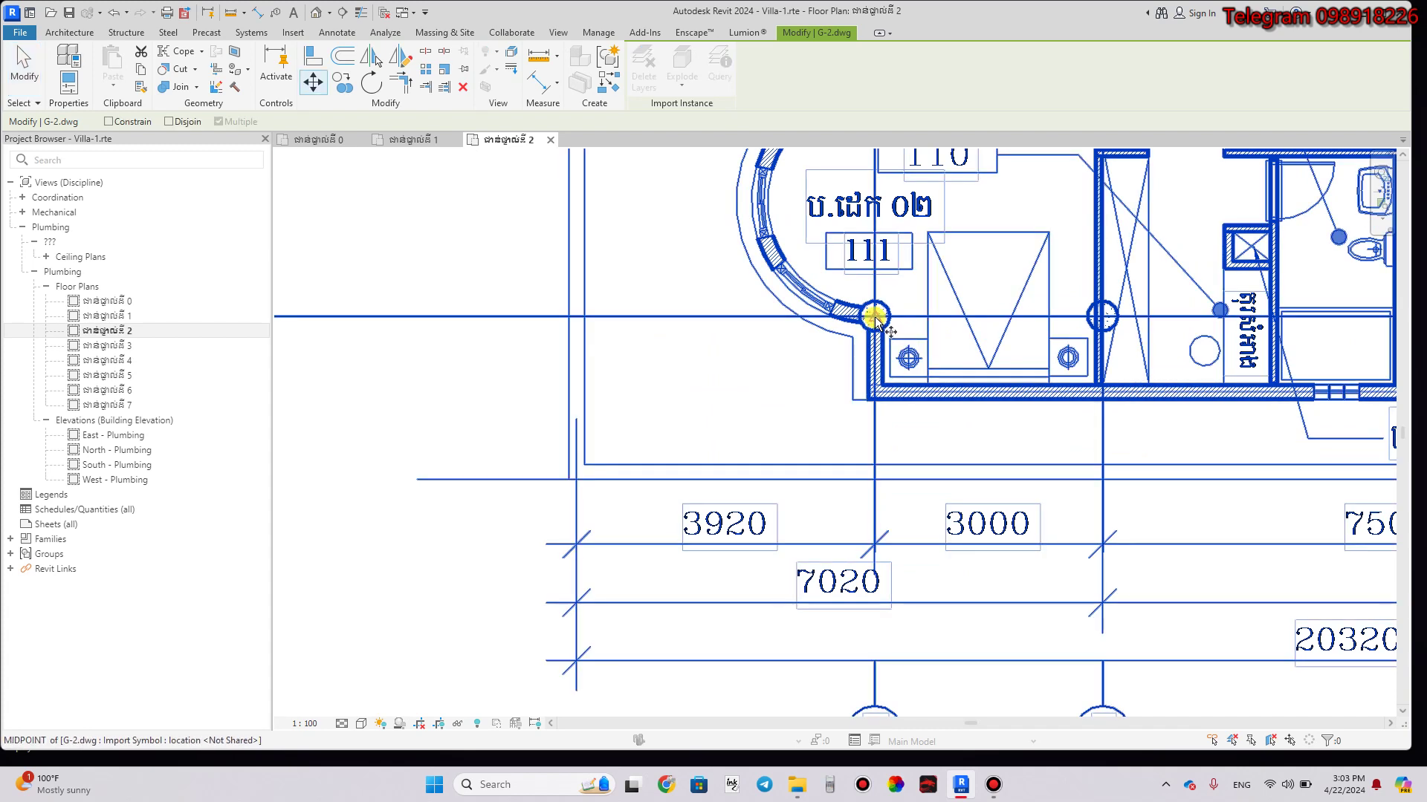
click(875, 316)
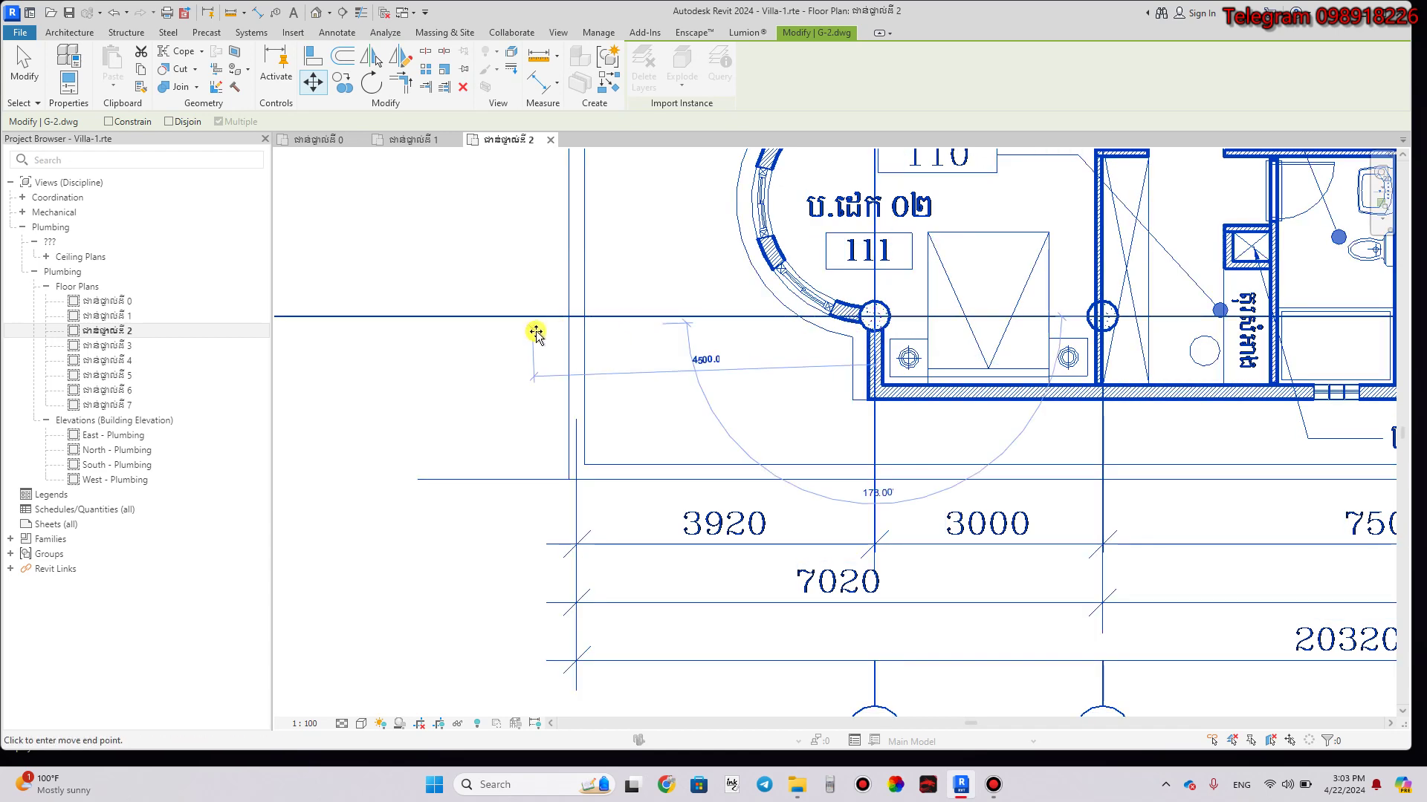
scroll(543, 339, down, 3)
scroll(529, 349, down, 1)
middle_drag(684, 361, 1032, 367)
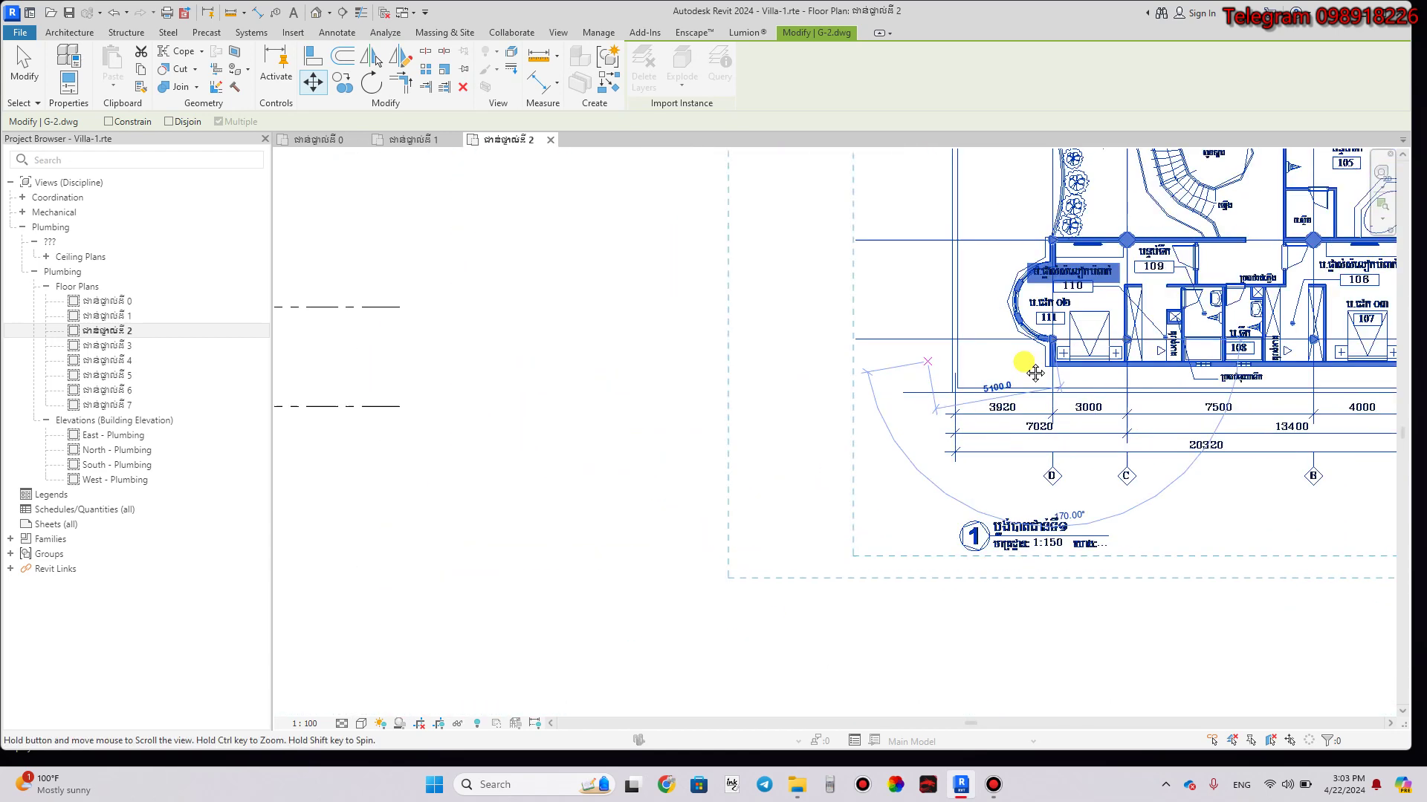
scroll(662, 368, down, 3)
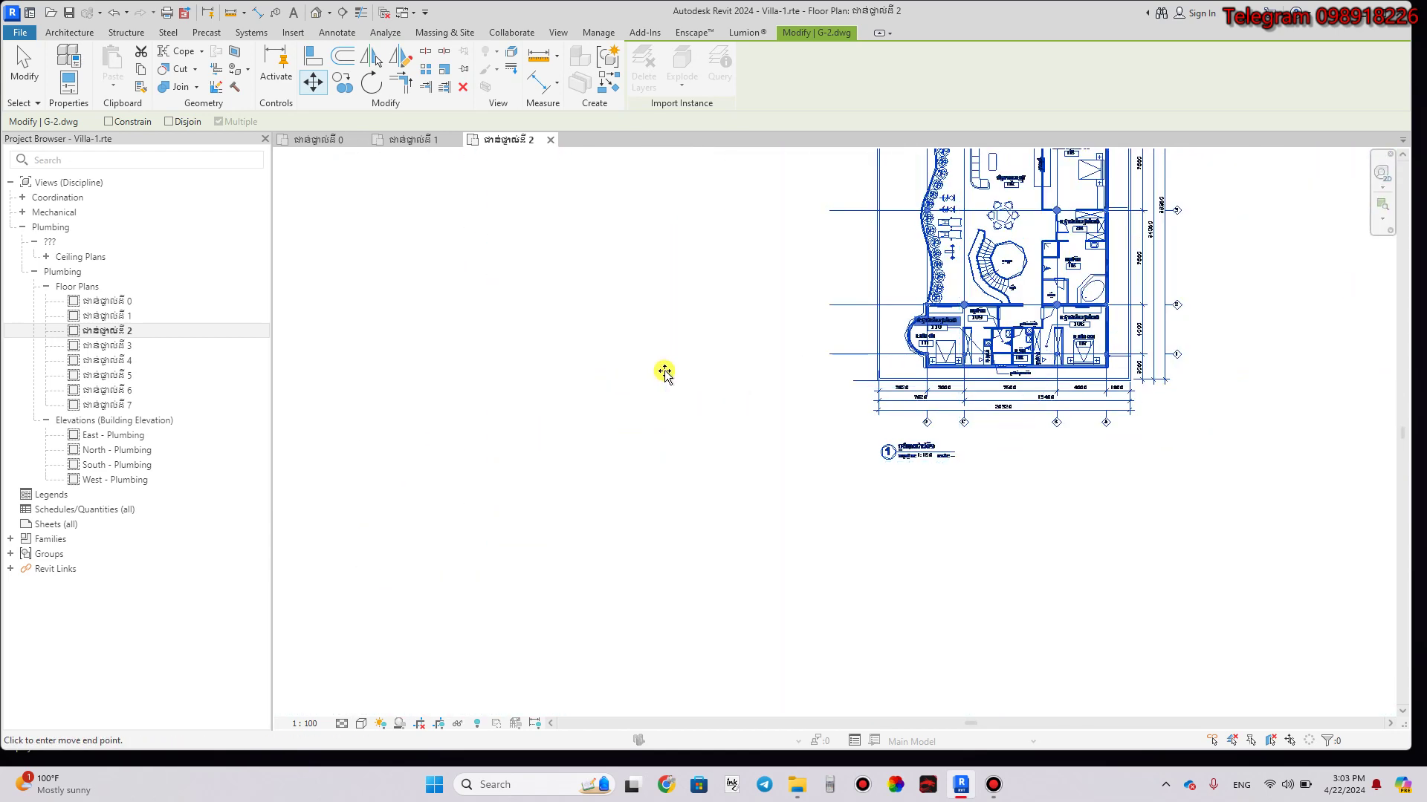
middle_drag(538, 375, 853, 385)
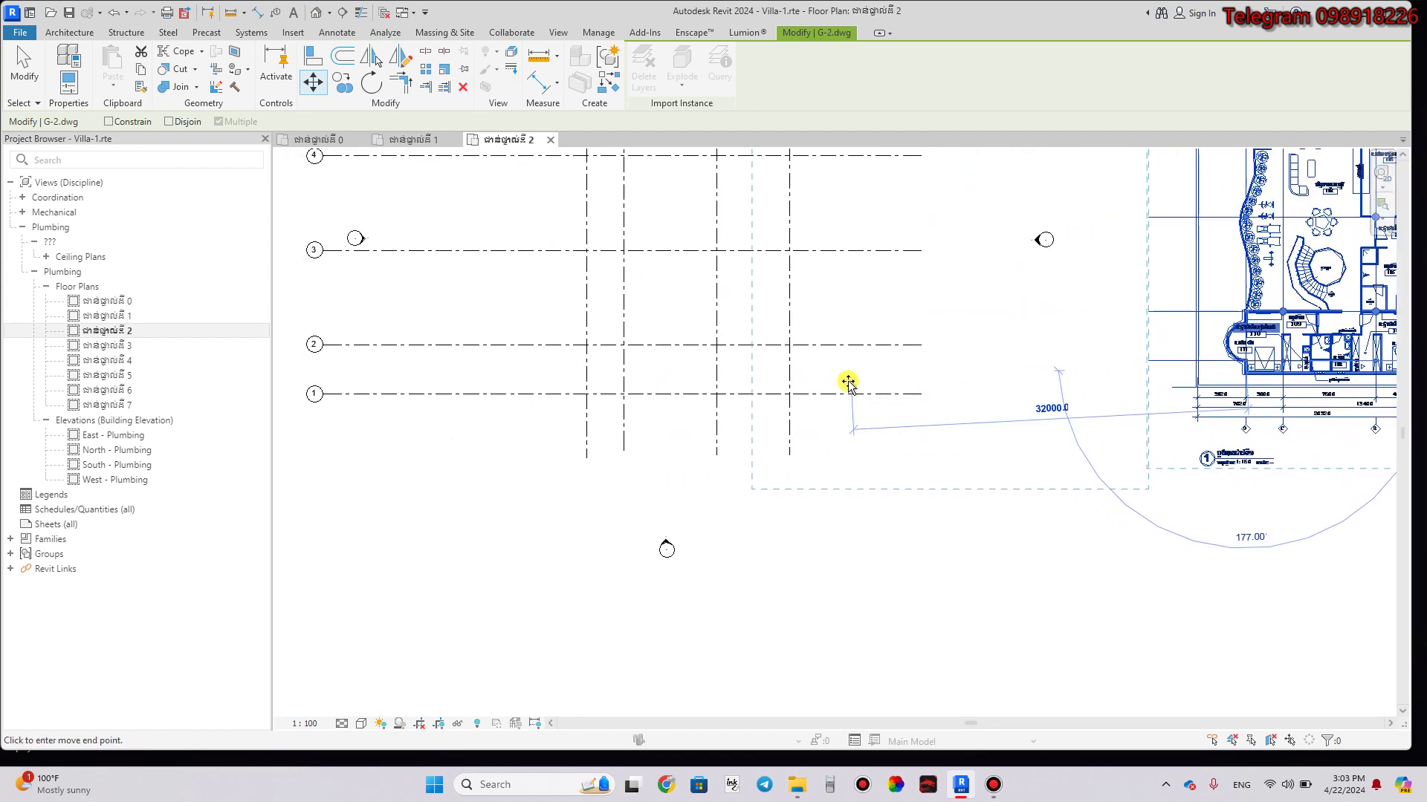
click(586, 394)
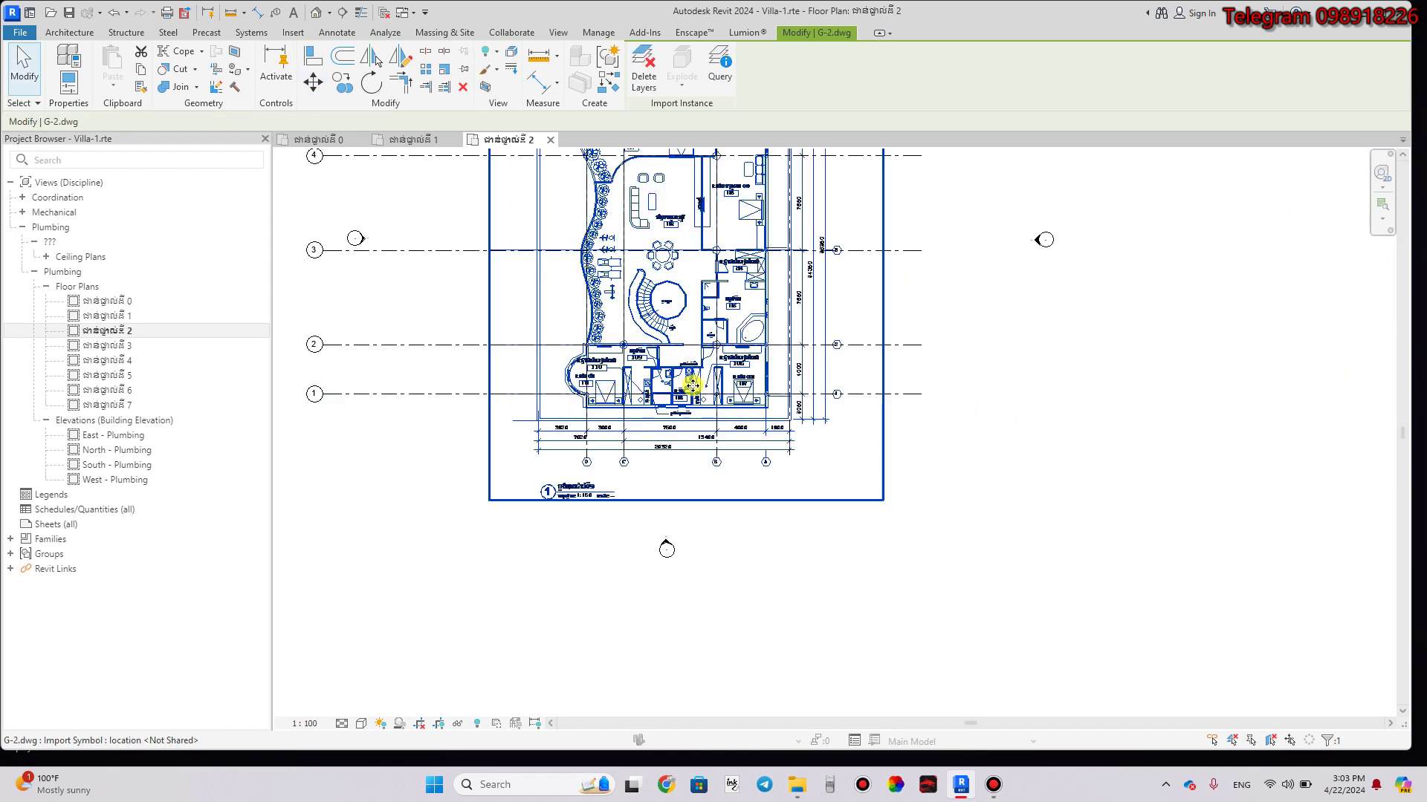
scroll(689, 390, down, 2)
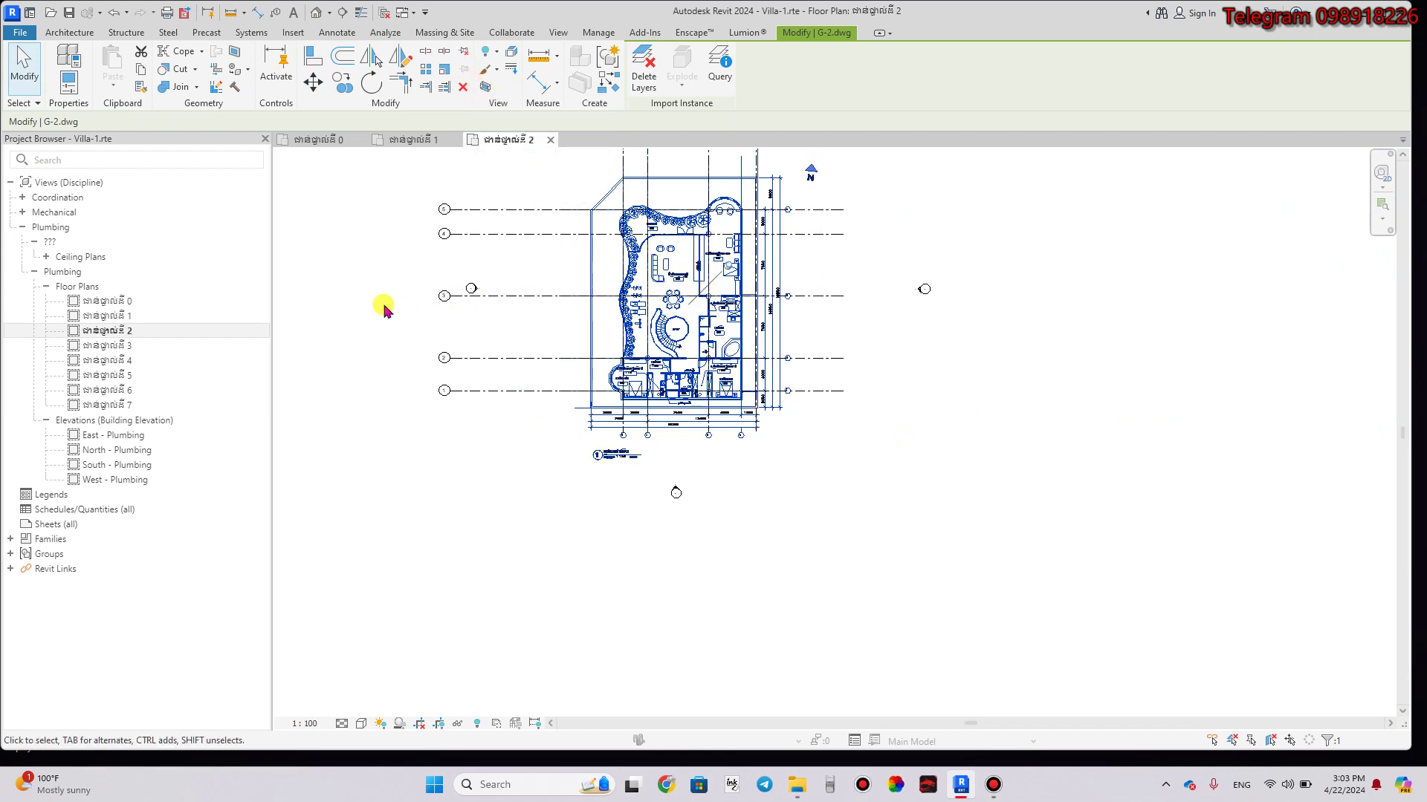
Open the level 3 plumbing floor plan with its top grid bubbles in view.
click(119, 348)
double_click(118, 347)
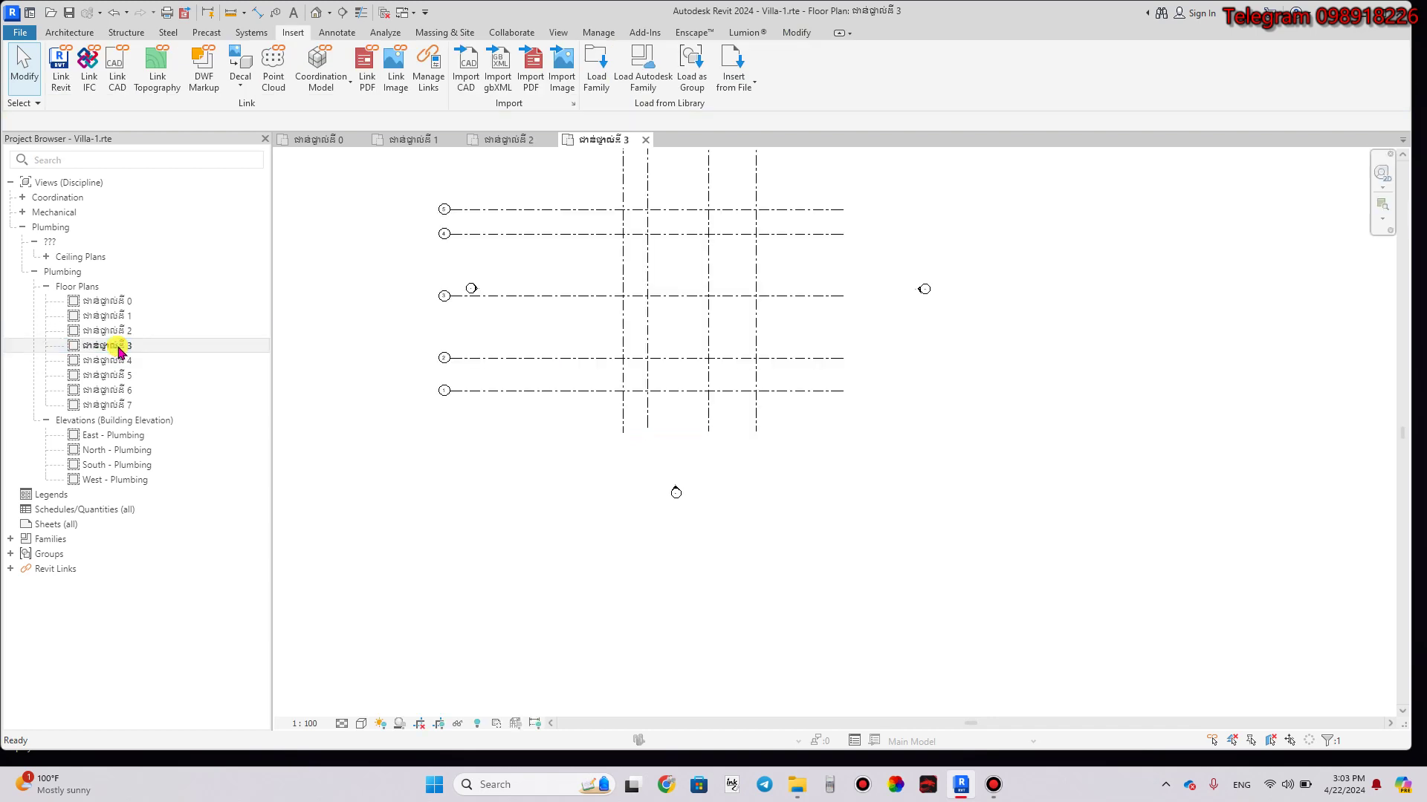
middle_drag(882, 331, 877, 448)
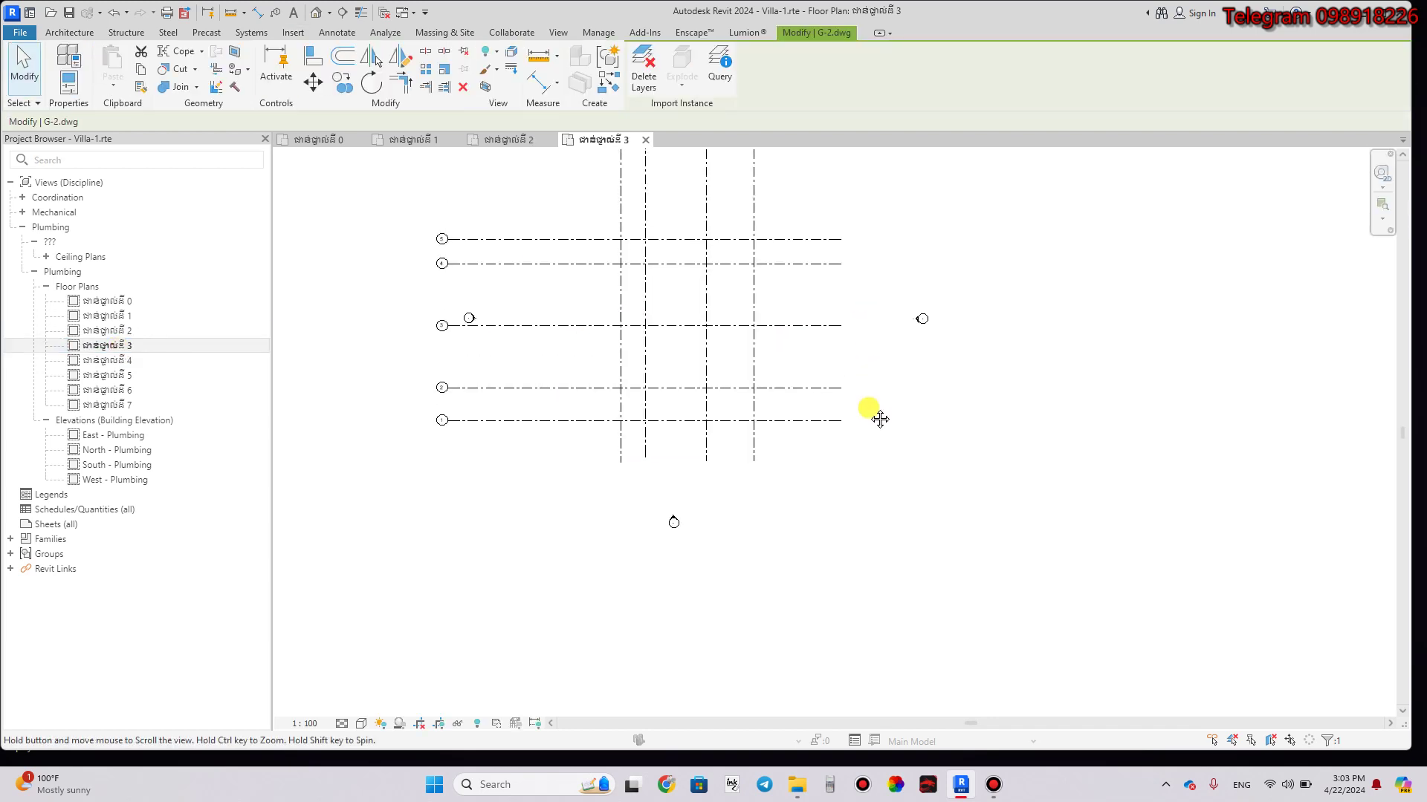
Link G-3.dwg into the level 3 plan via Link CAD.
click(294, 32)
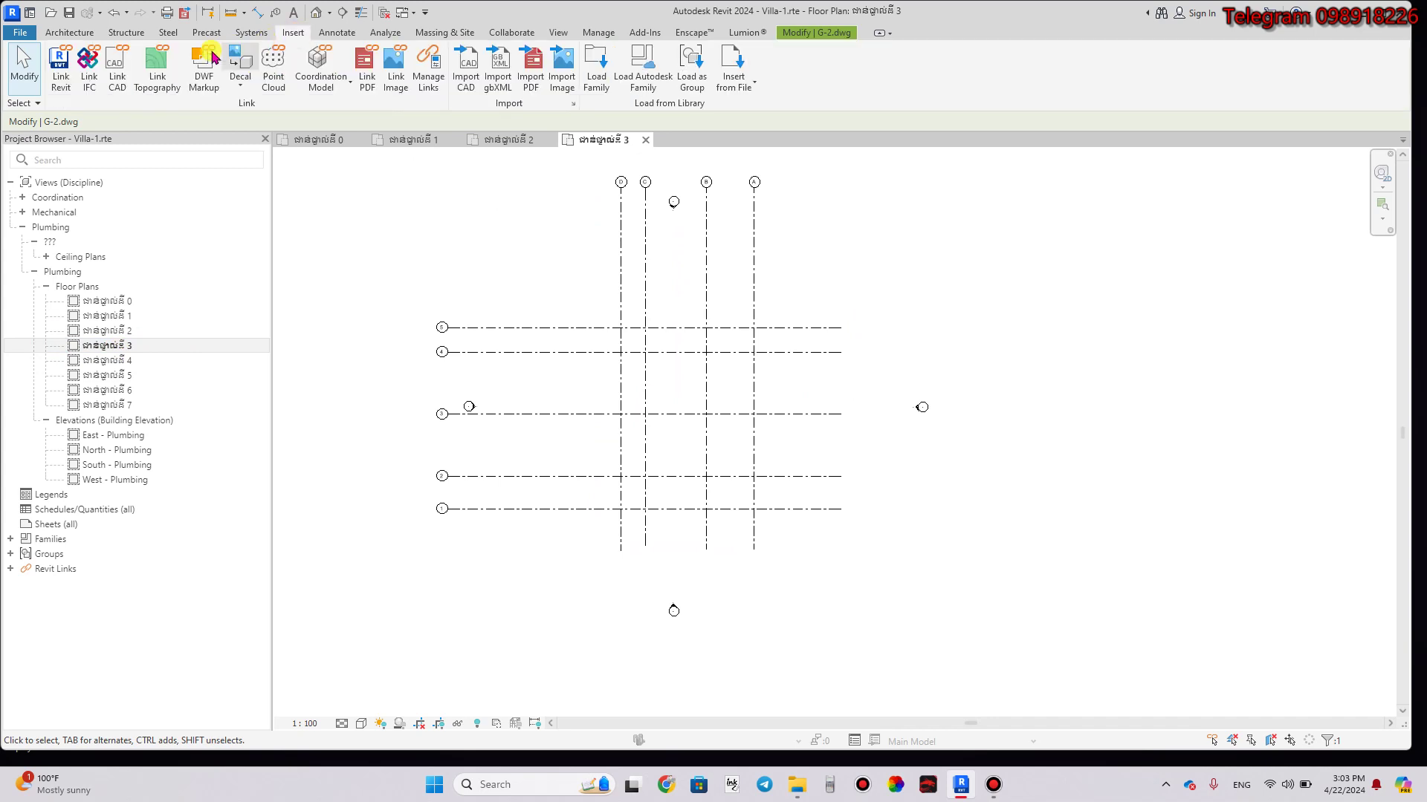
click(117, 72)
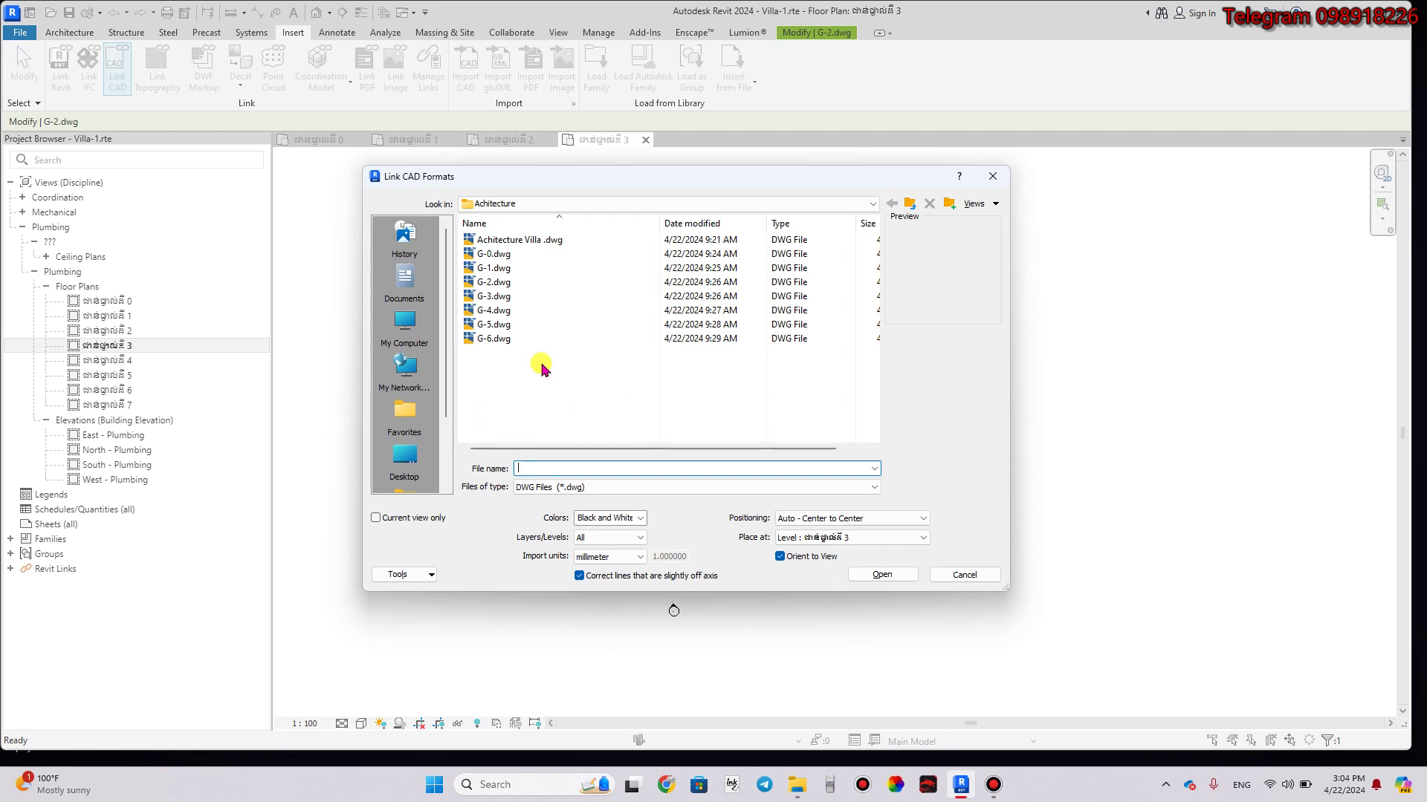
double_click(505, 296)
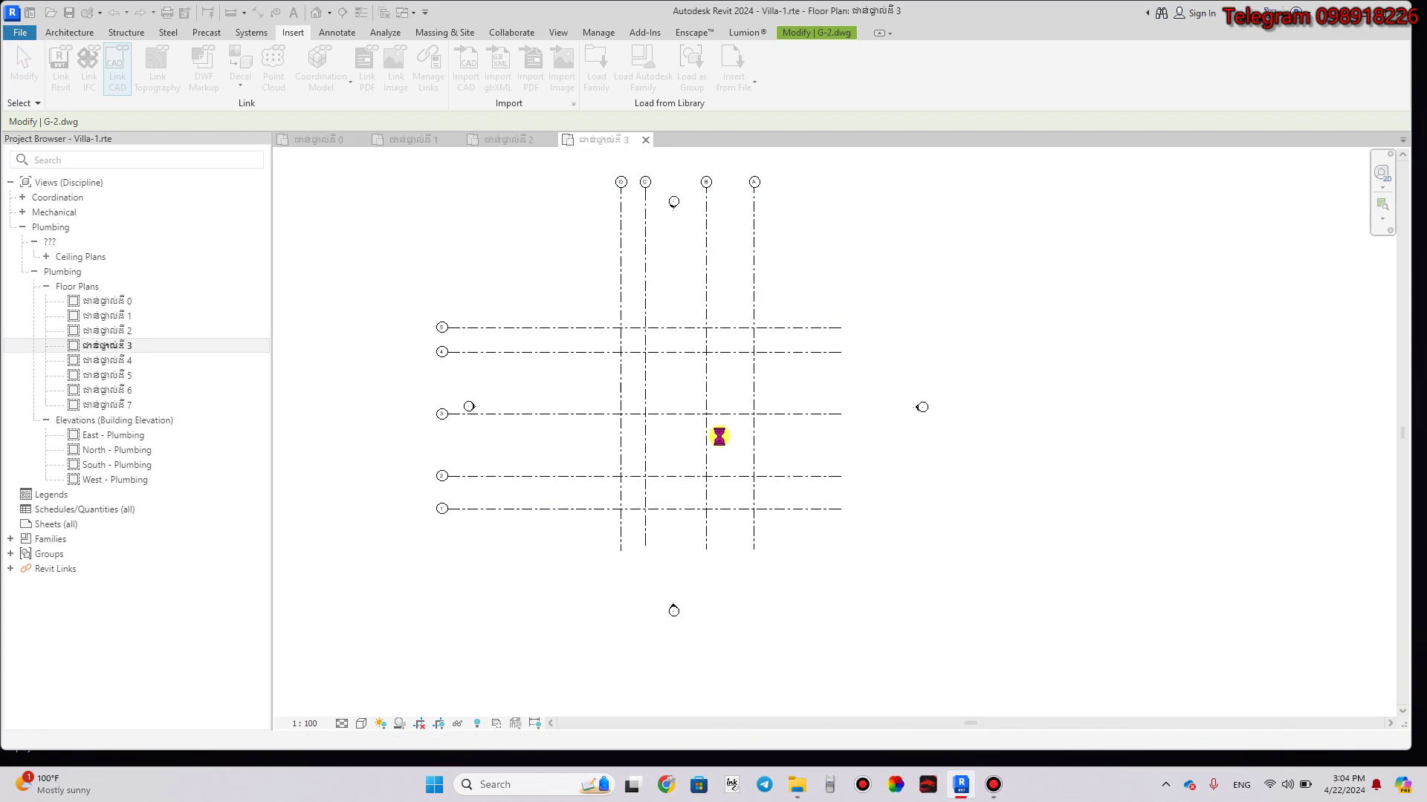
click(720, 441)
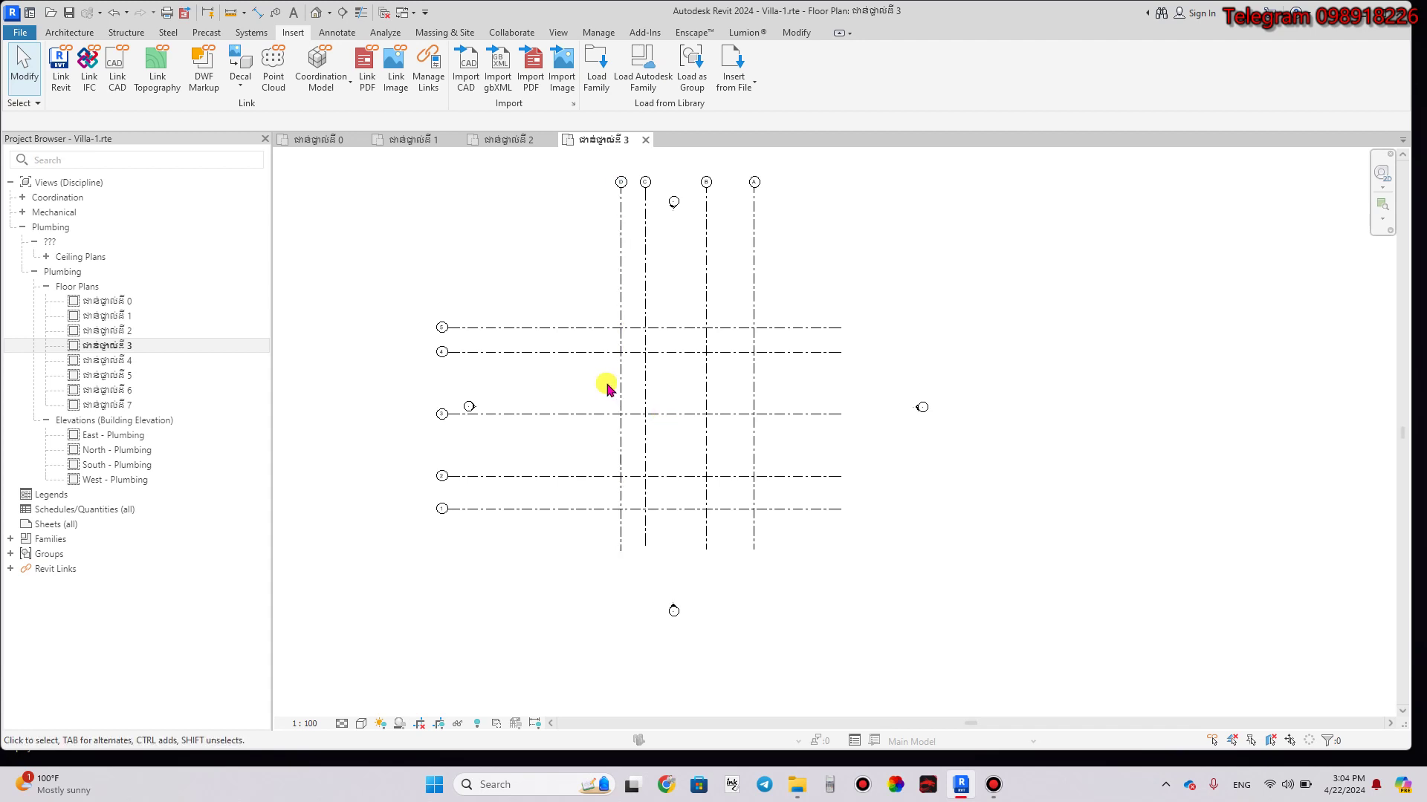
Zoom out and pan to find the linked G-3 plan below the project grids.
scroll(639, 446, down, 2)
scroll(654, 479, down, 2)
middle_drag(668, 484, 652, 309)
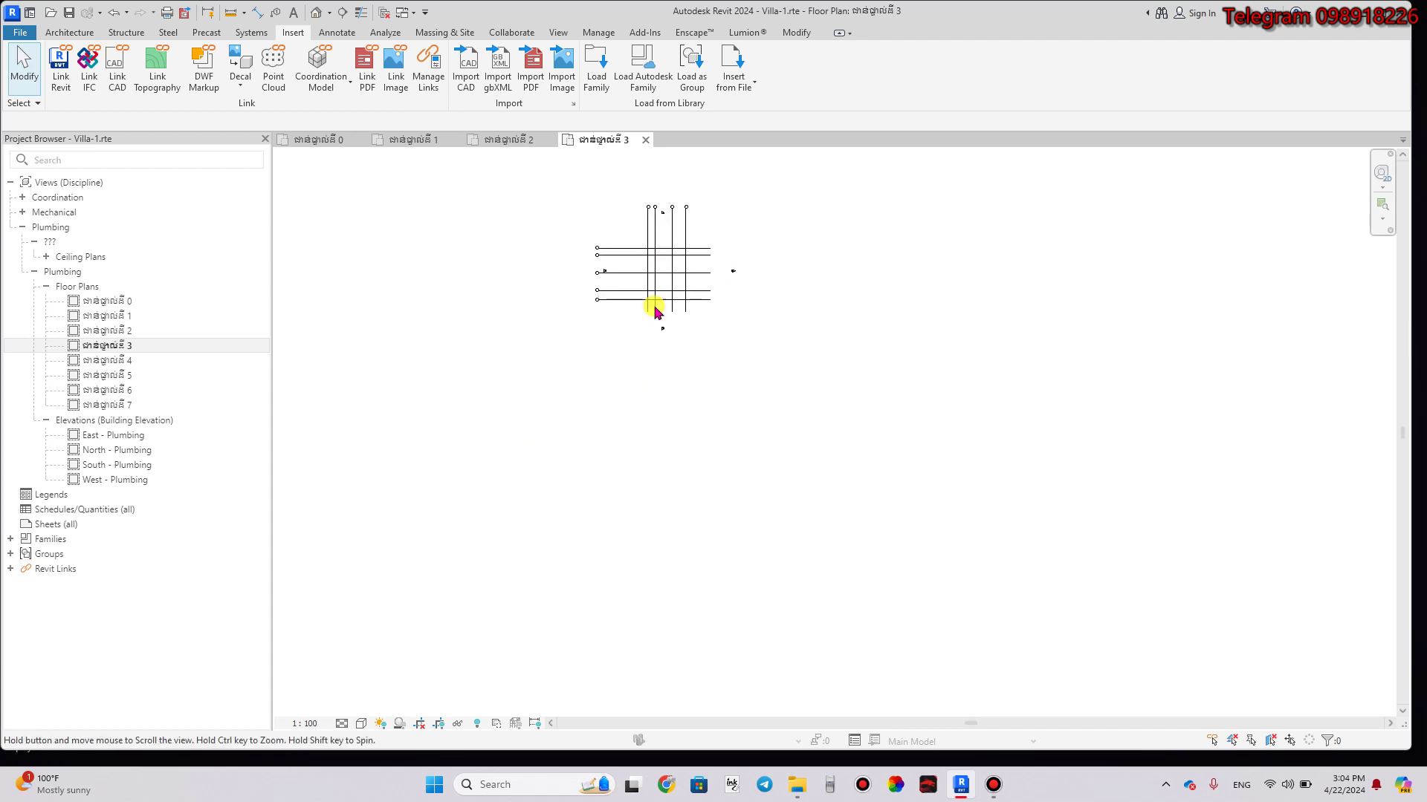
scroll(685, 599, down, 2)
middle_drag(684, 599, 652, 420)
scroll(646, 455, down, 2)
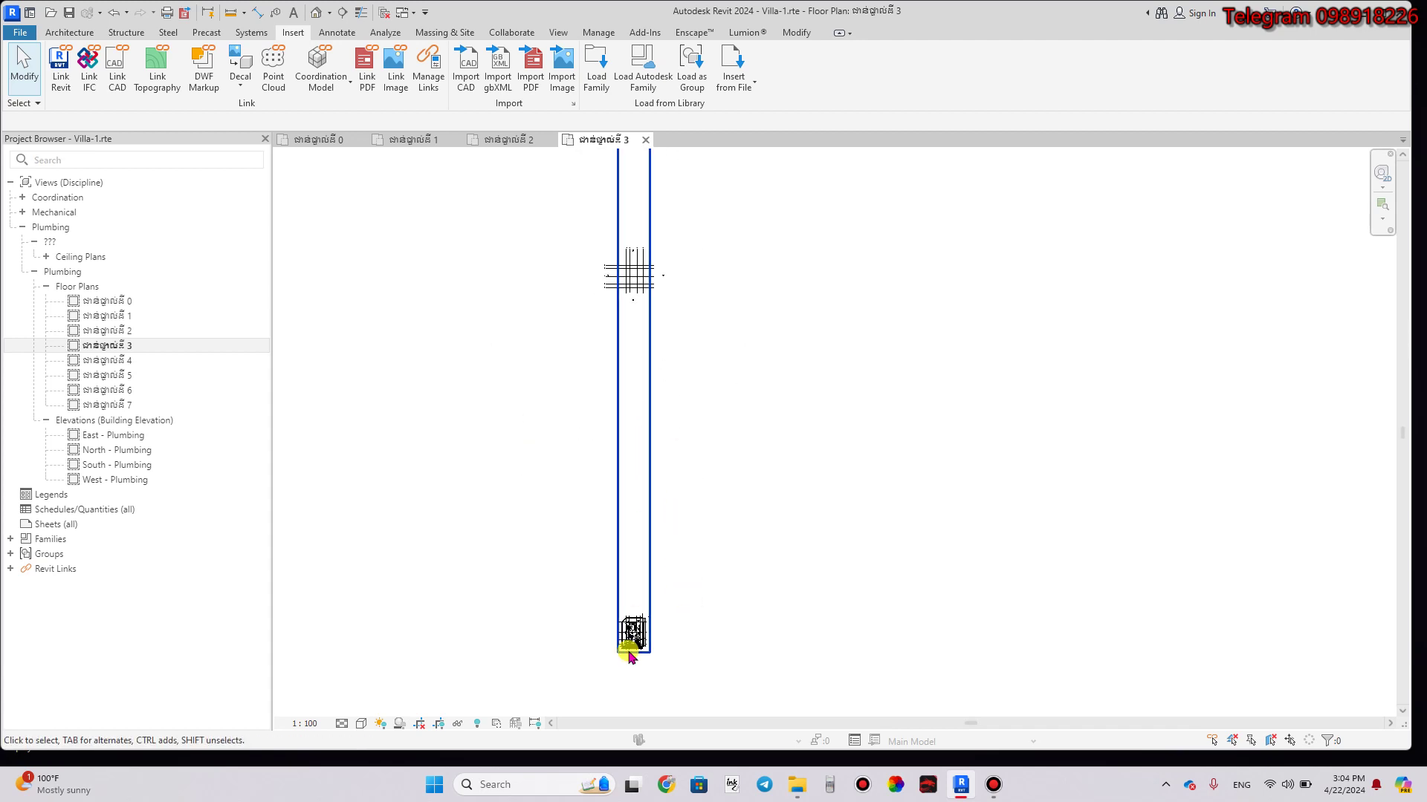
scroll(636, 638, up, 2)
scroll(635, 638, up, 2)
scroll(635, 635, up, 3)
scroll(636, 633, up, 3)
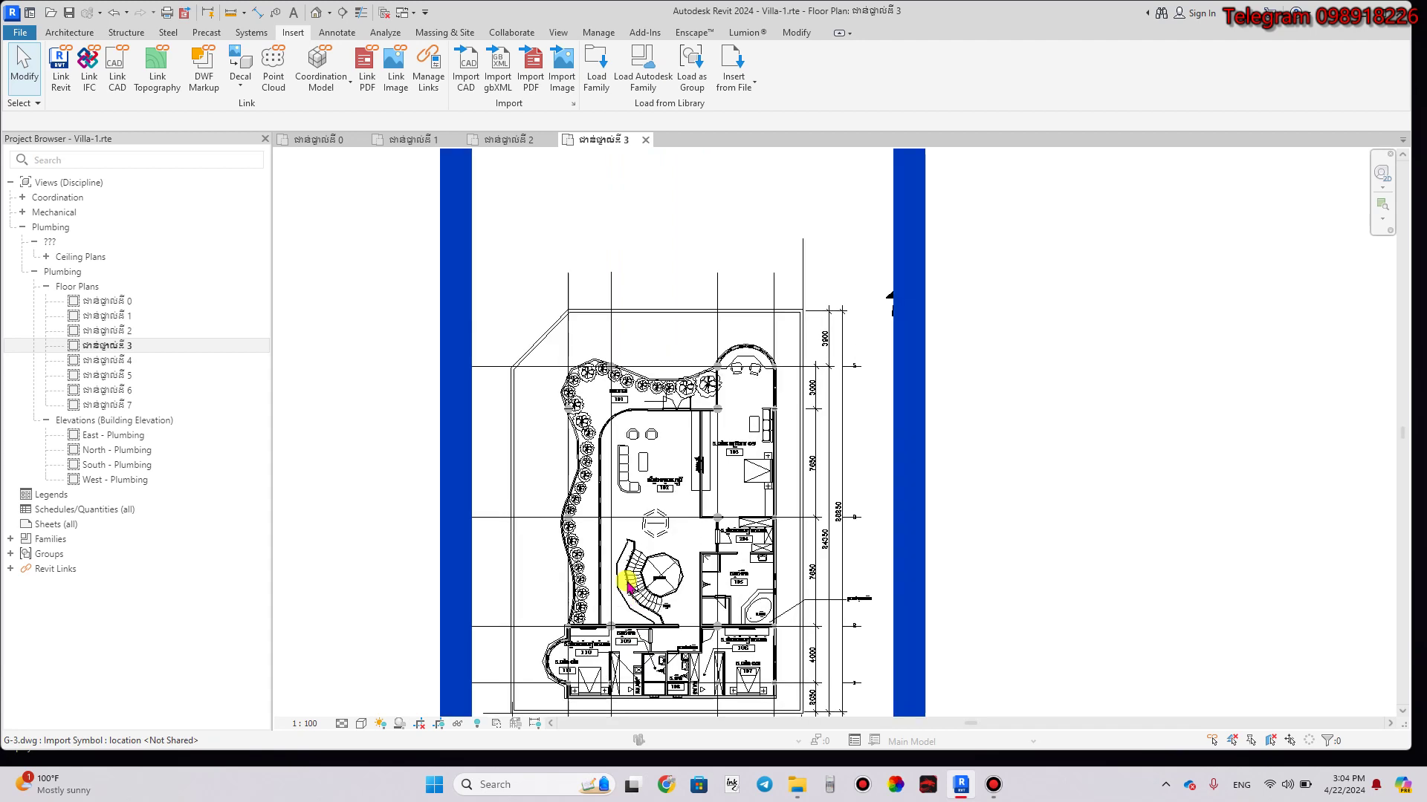
Shift the G-3 plan a short distance from its corner point, then exit Move.
click(637, 573)
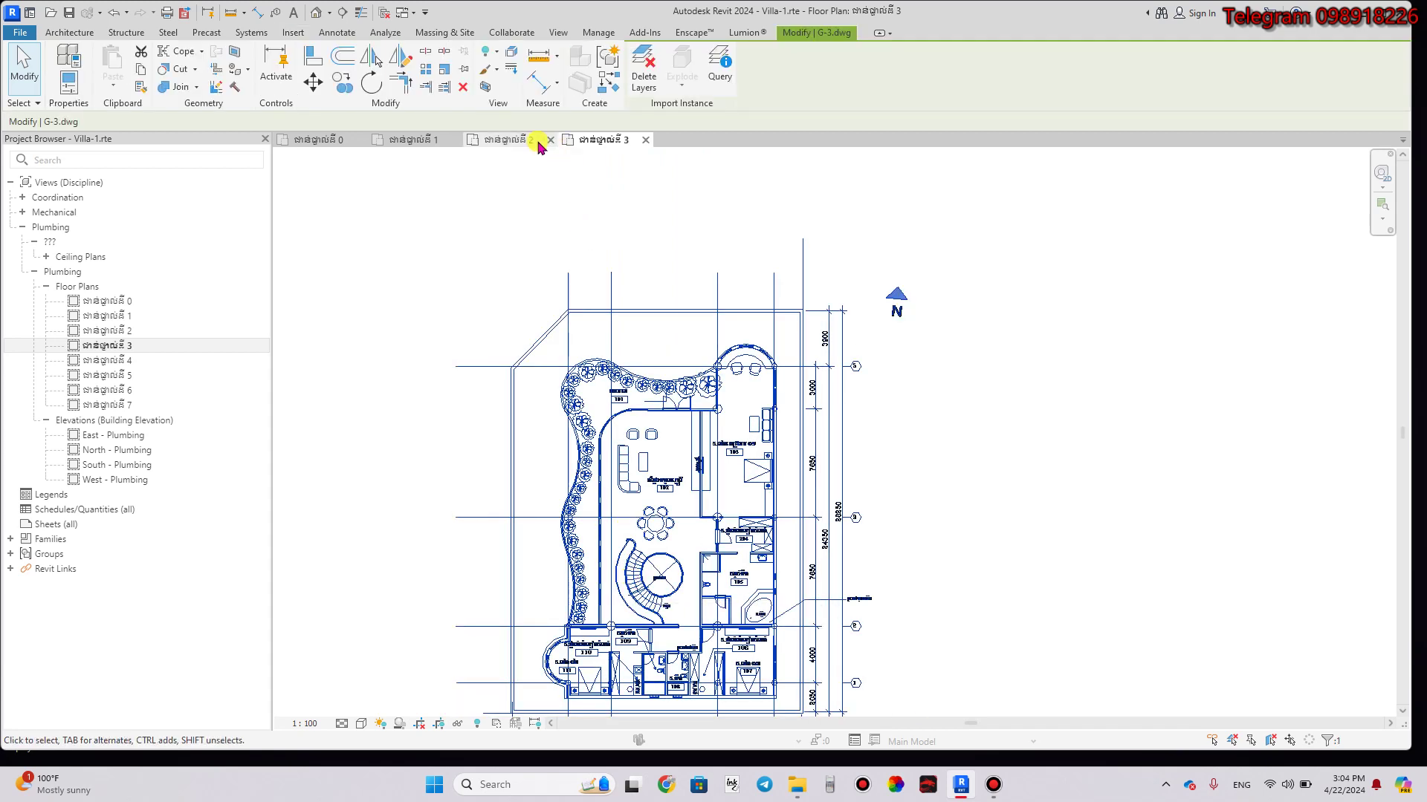
click(311, 82)
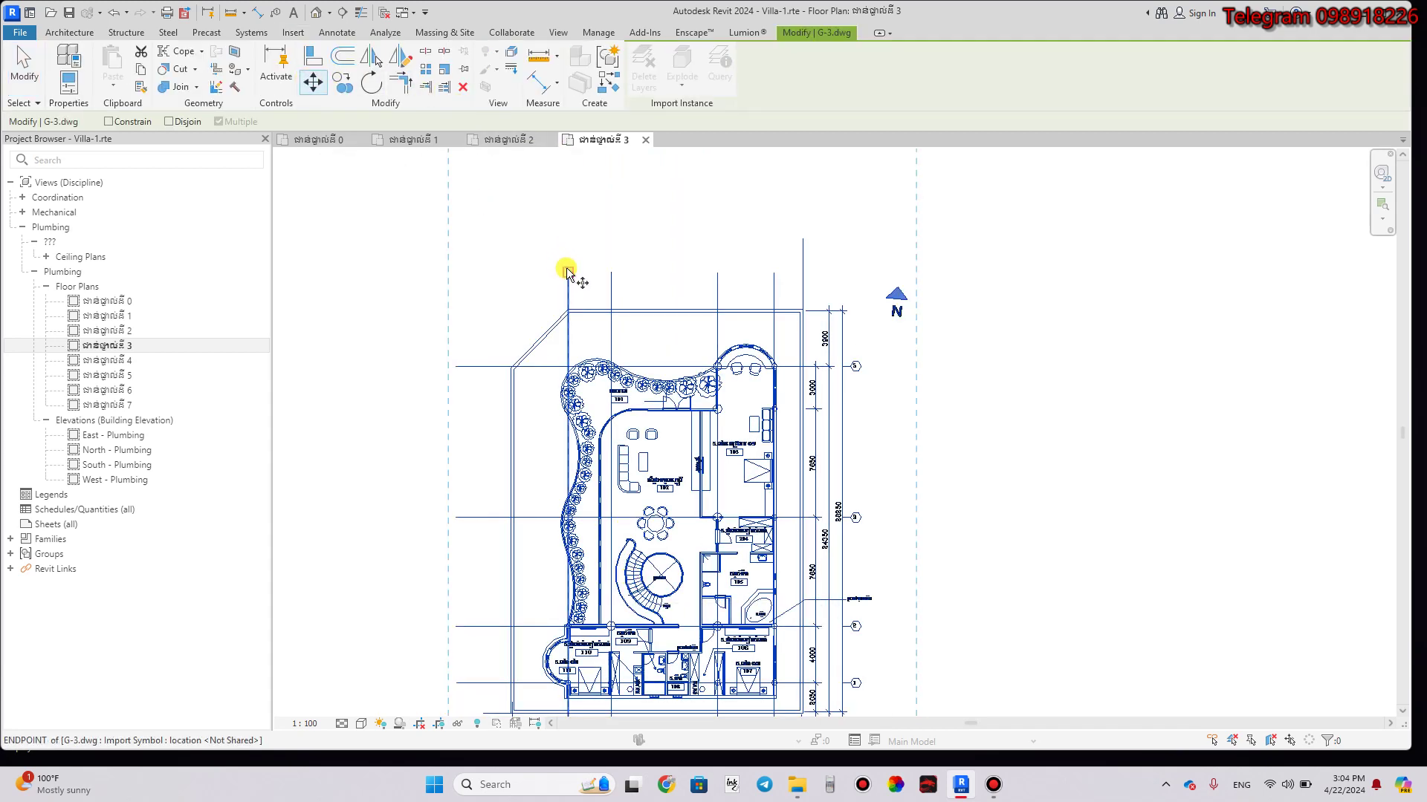
click(568, 272)
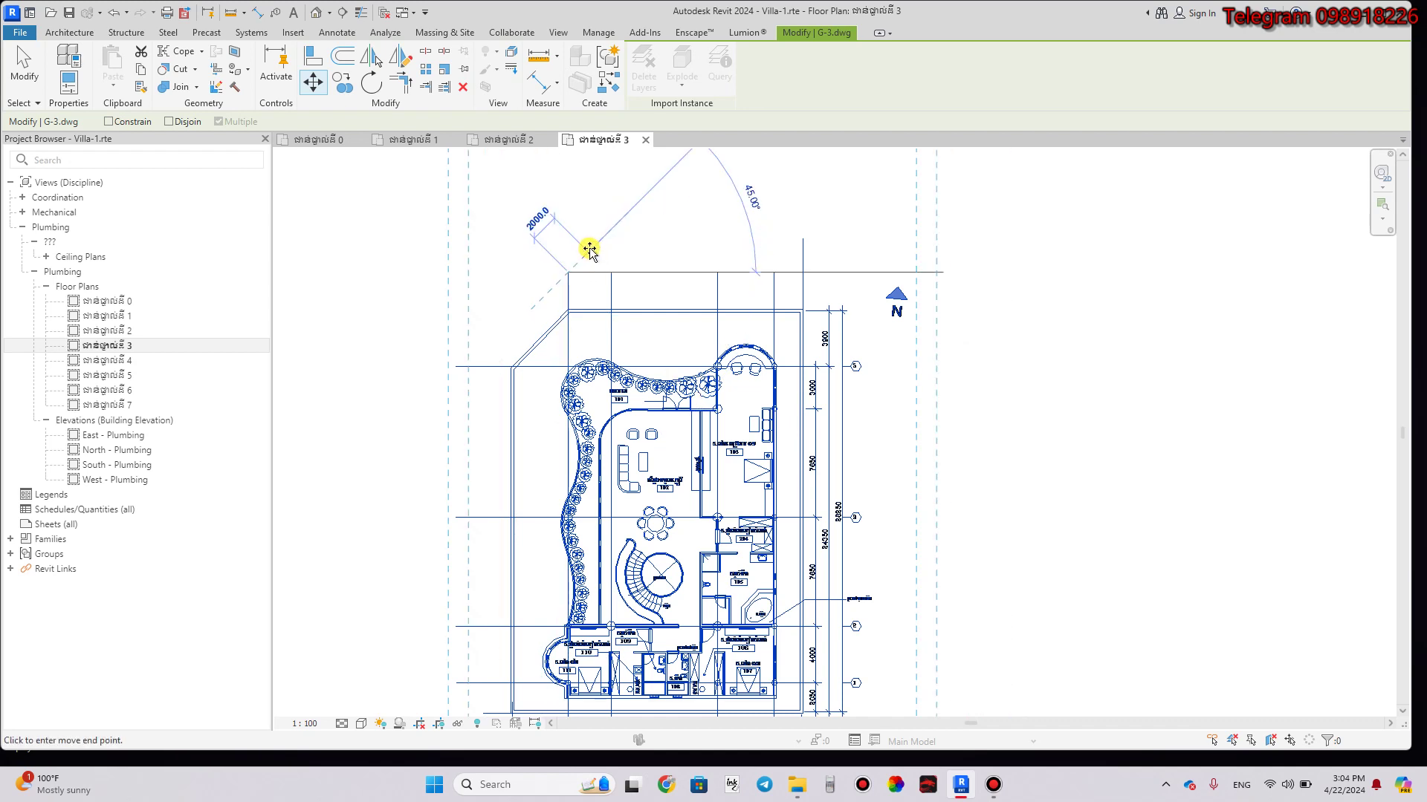
click(590, 250)
middle_drag(567, 312, 593, 179)
scroll(593, 179, down, 1)
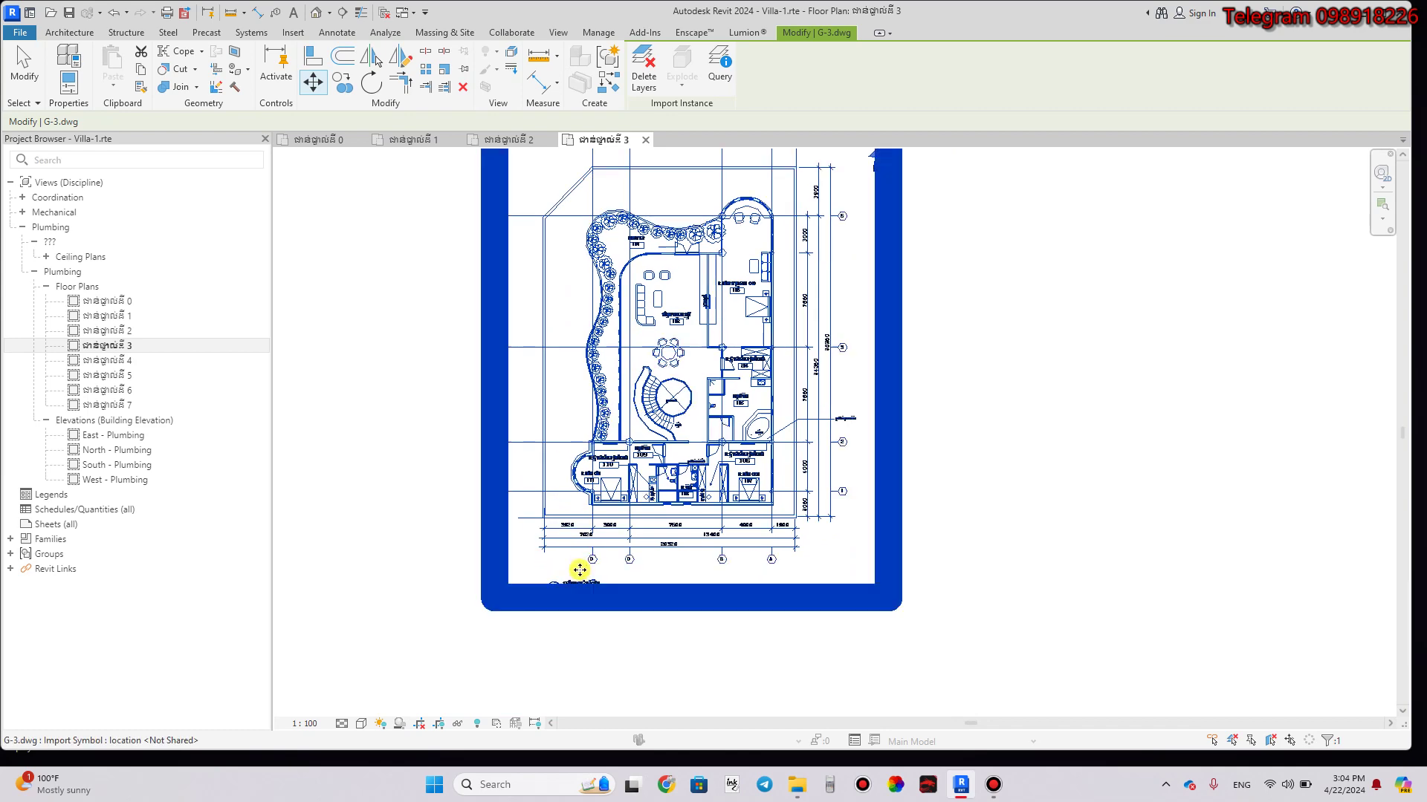
key(Escape)
scroll(591, 509, up, 2)
scroll(595, 450, up, 2)
scroll(601, 456, up, 2)
Move the G-3 drawing from its bottom-left grid bubble onto the project grid intersection.
scroll(608, 501, up, 1)
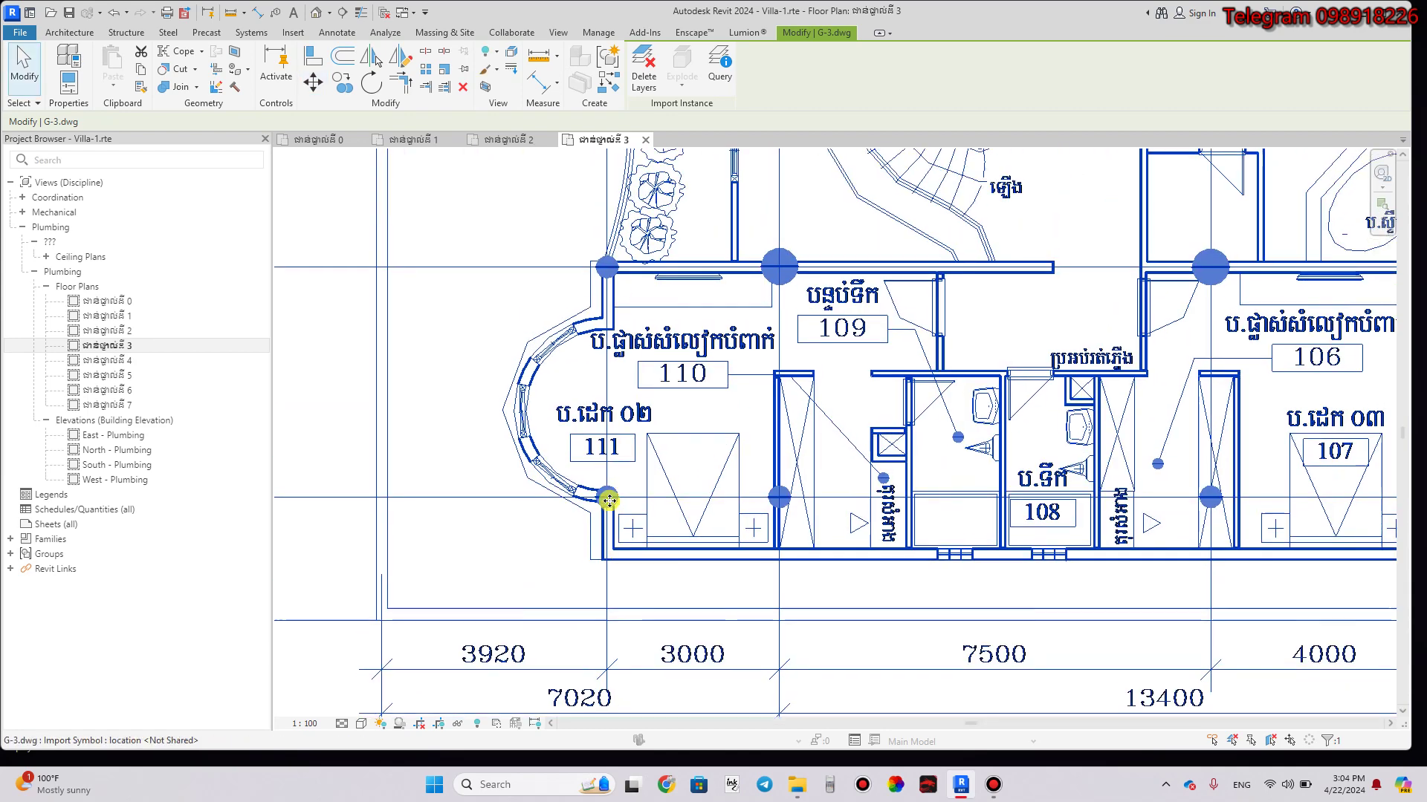
scroll(606, 500, up, 1)
scroll(606, 500, up, 1)
scroll(605, 500, up, 2)
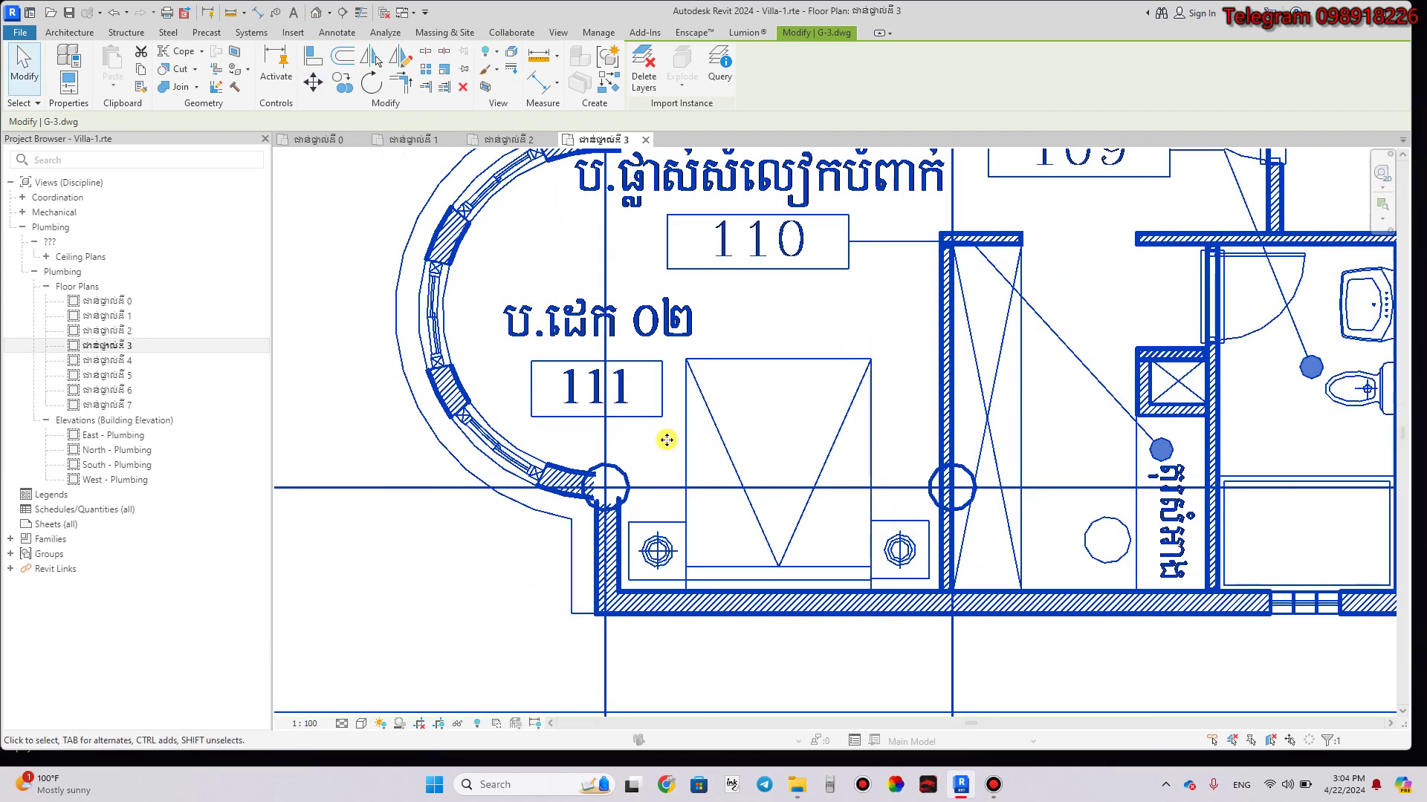
key(v)
click(605, 487)
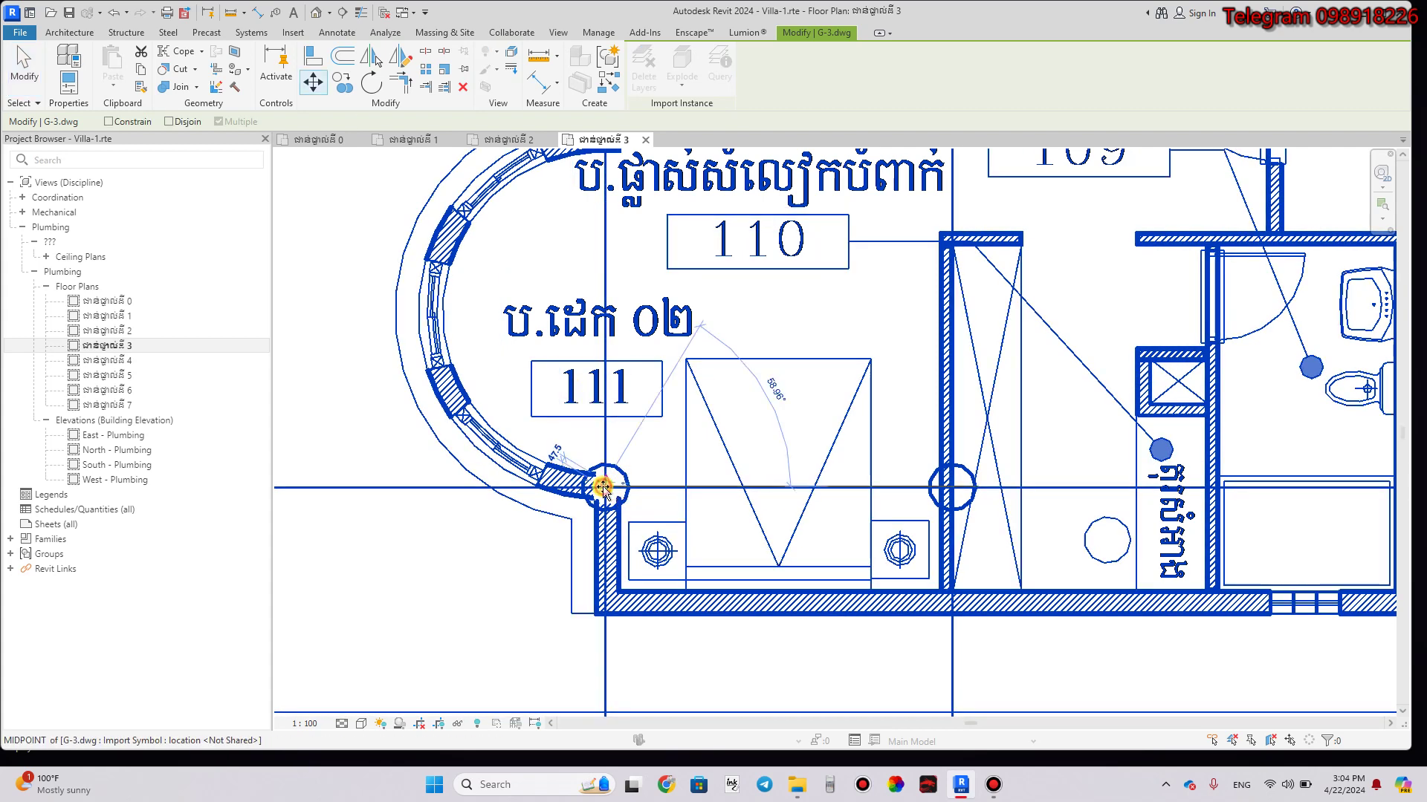
scroll(597, 254, down, 2)
scroll(603, 282, down, 2)
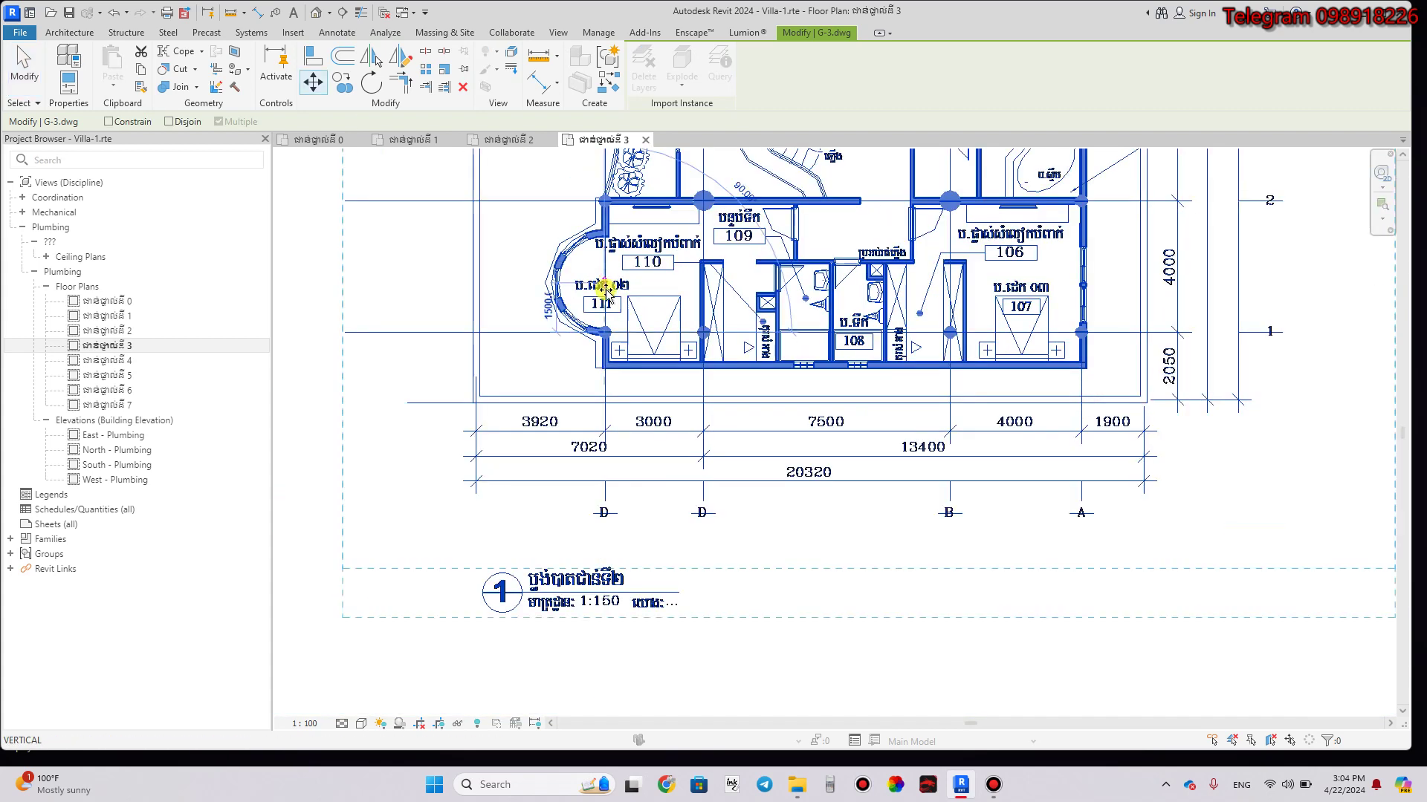
scroll(606, 295, down, 2)
scroll(604, 293, down, 3)
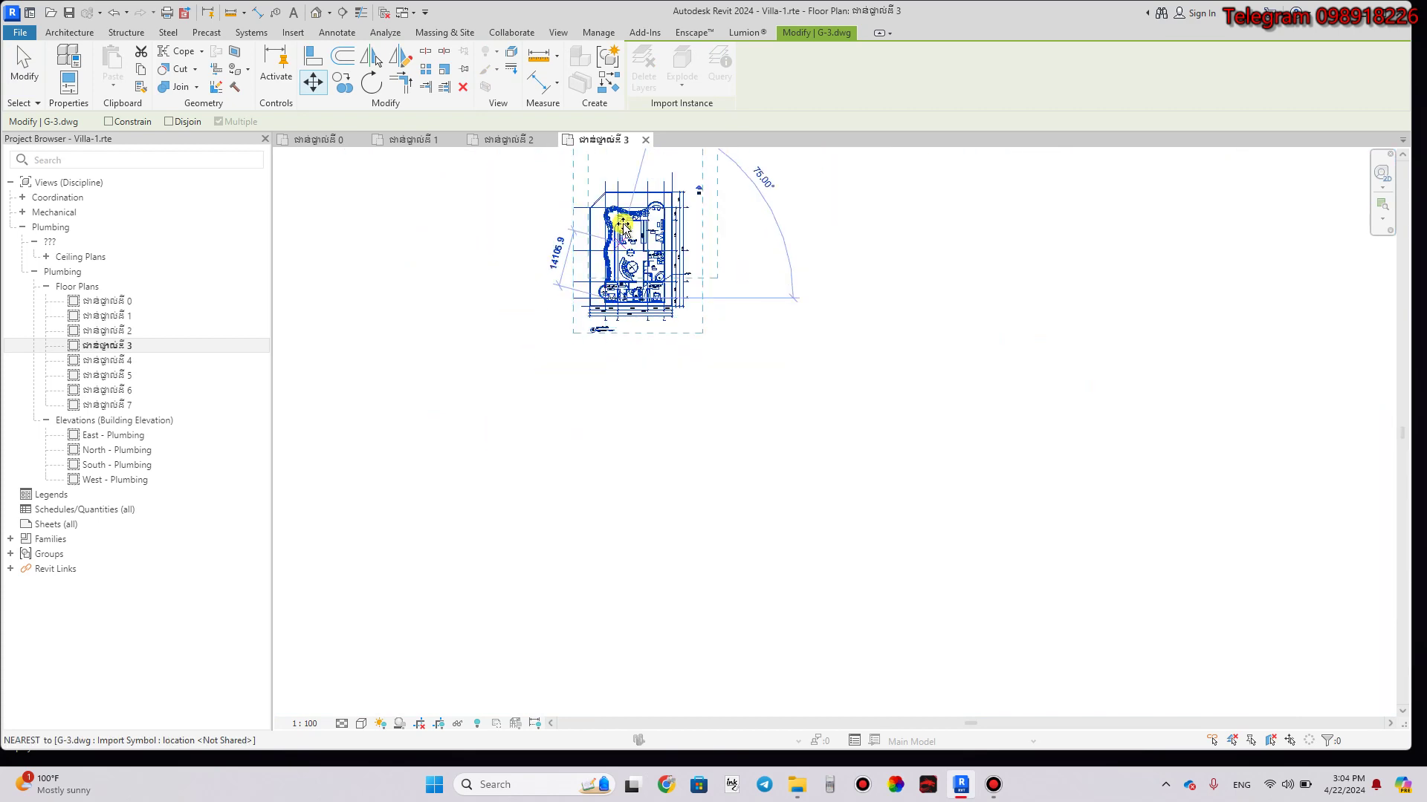
middle_drag(619, 290, 593, 669)
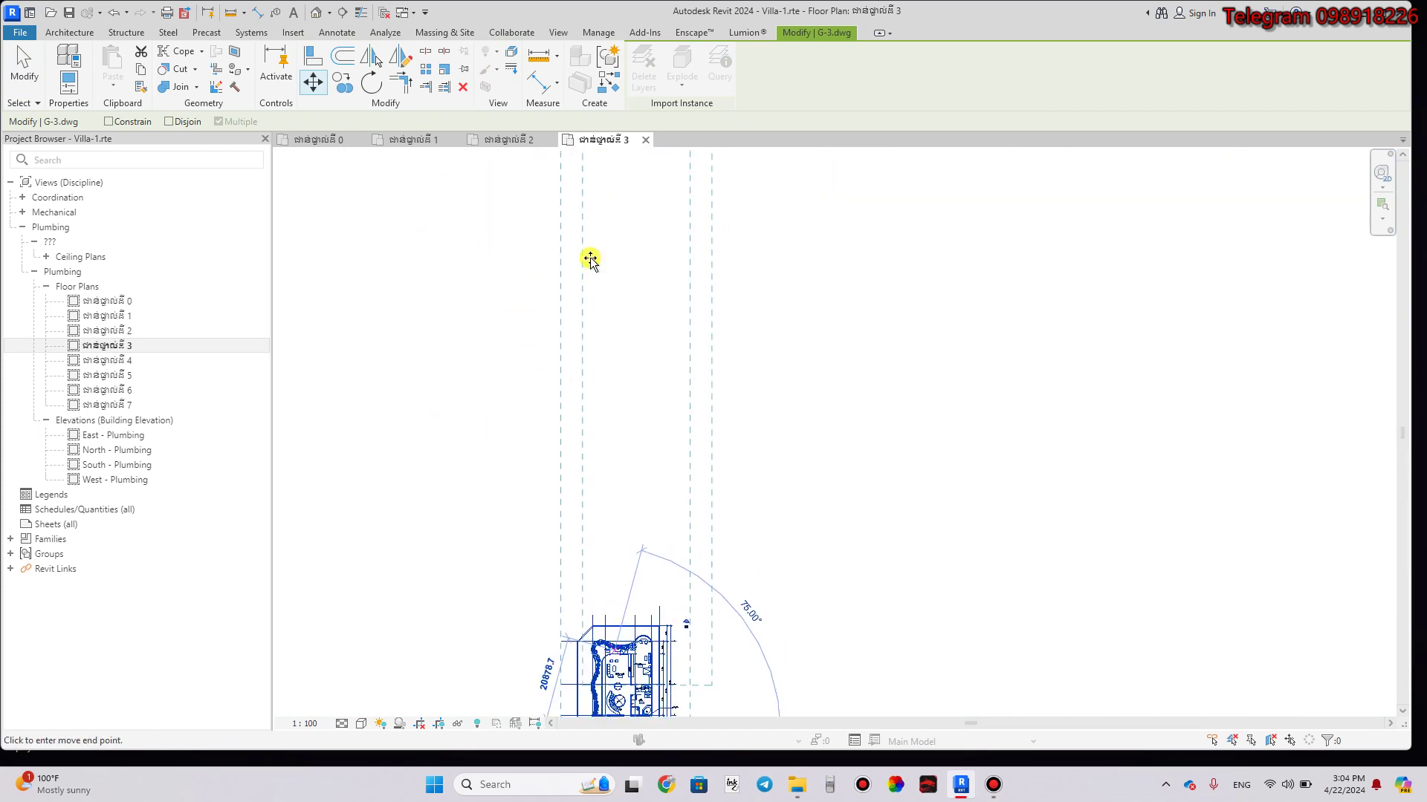
middle_drag(609, 243, 615, 510)
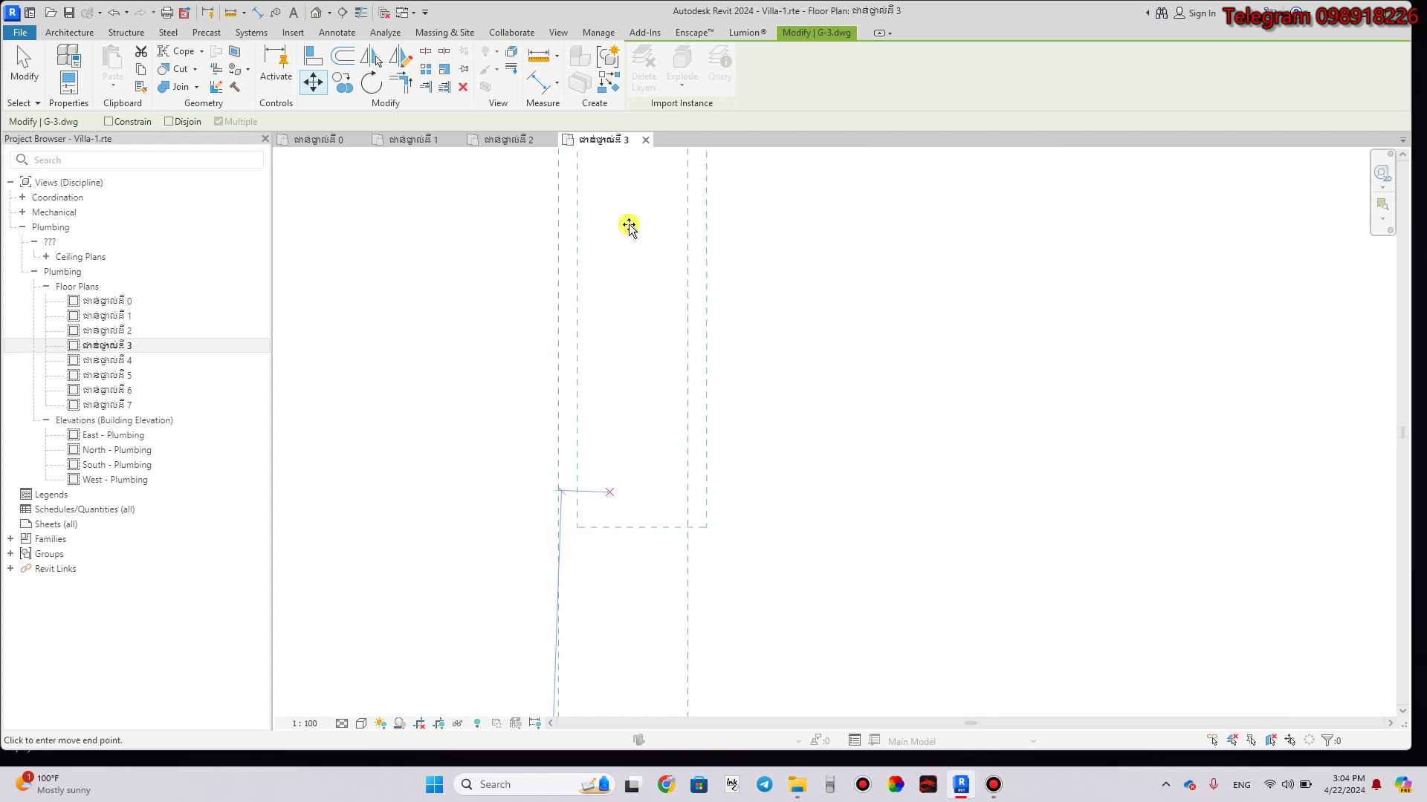
middle_drag(628, 227, 626, 446)
middle_drag(624, 307, 615, 431)
scroll(615, 430, down, 1)
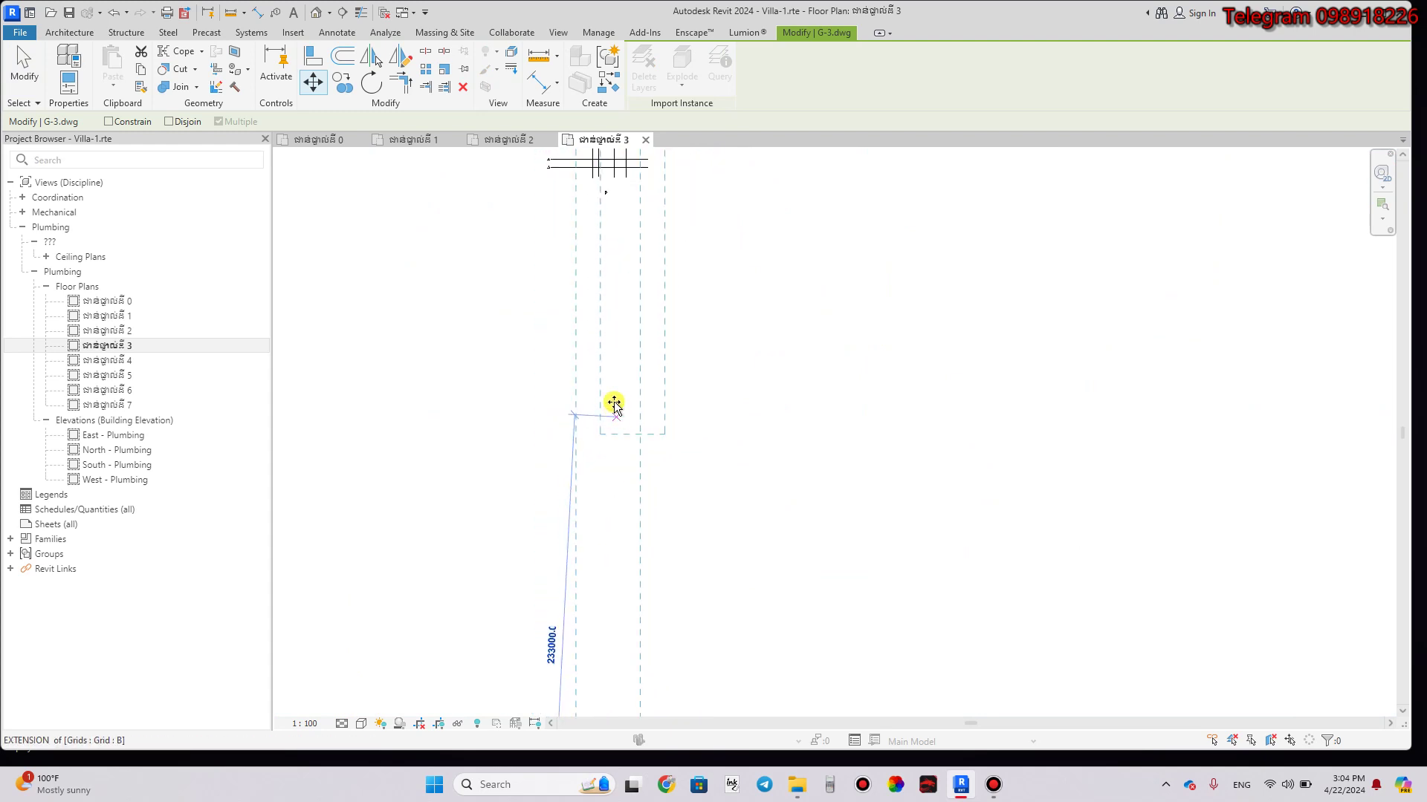
middle_drag(600, 204, 620, 300)
scroll(614, 332, up, 1)
scroll(607, 315, up, 1)
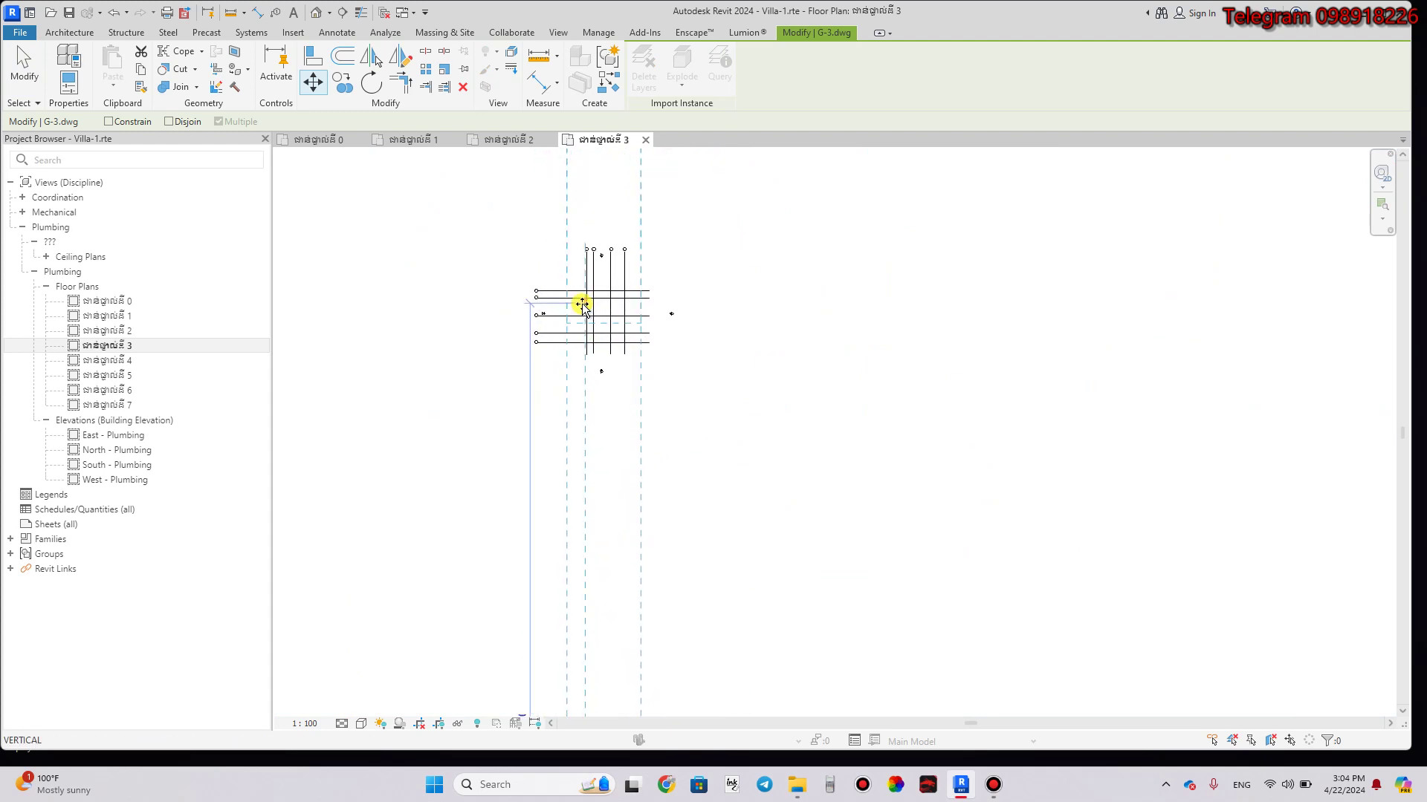
scroll(595, 361, up, 1)
scroll(593, 360, up, 1)
scroll(589, 350, up, 1)
scroll(576, 337, up, 1)
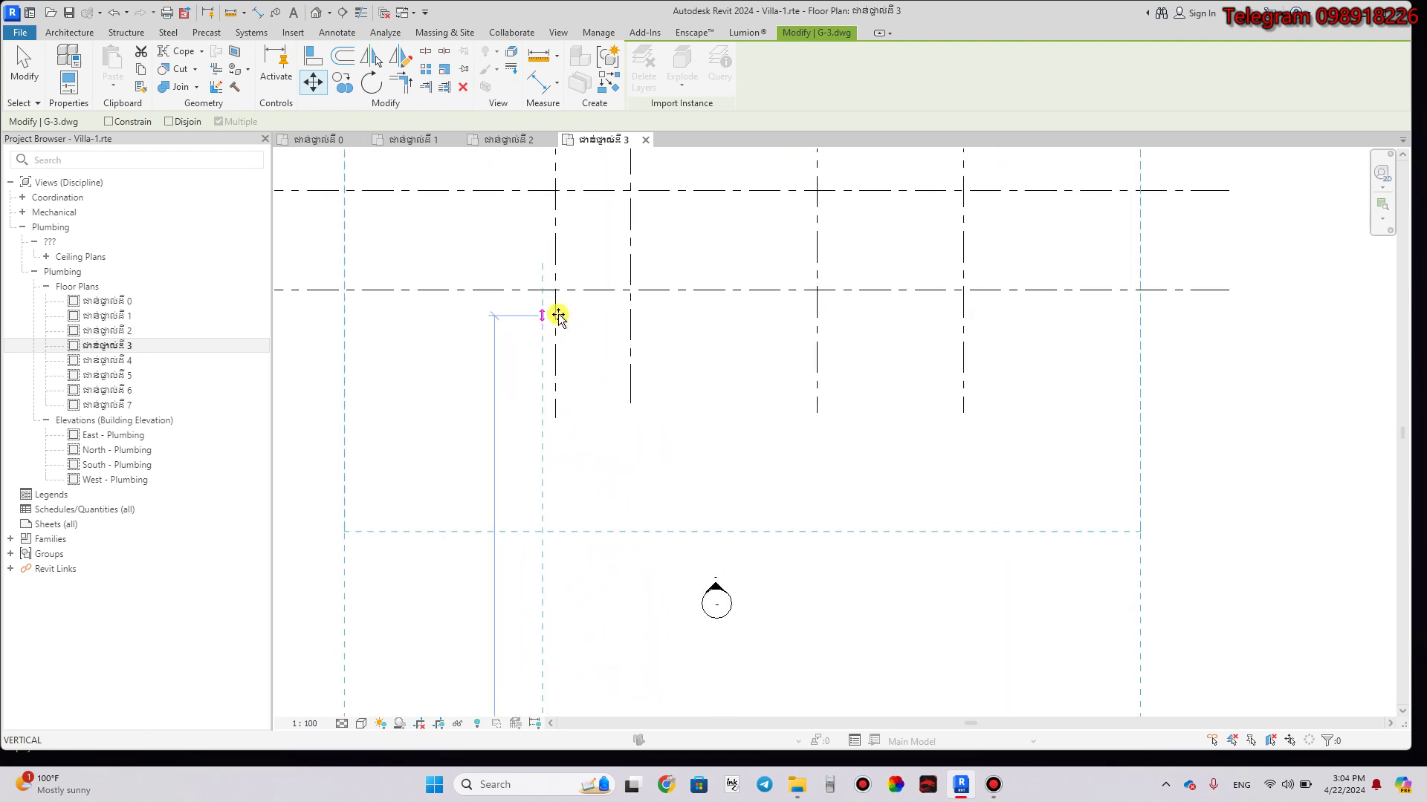
scroll(557, 315, up, 1)
scroll(554, 276, up, 2)
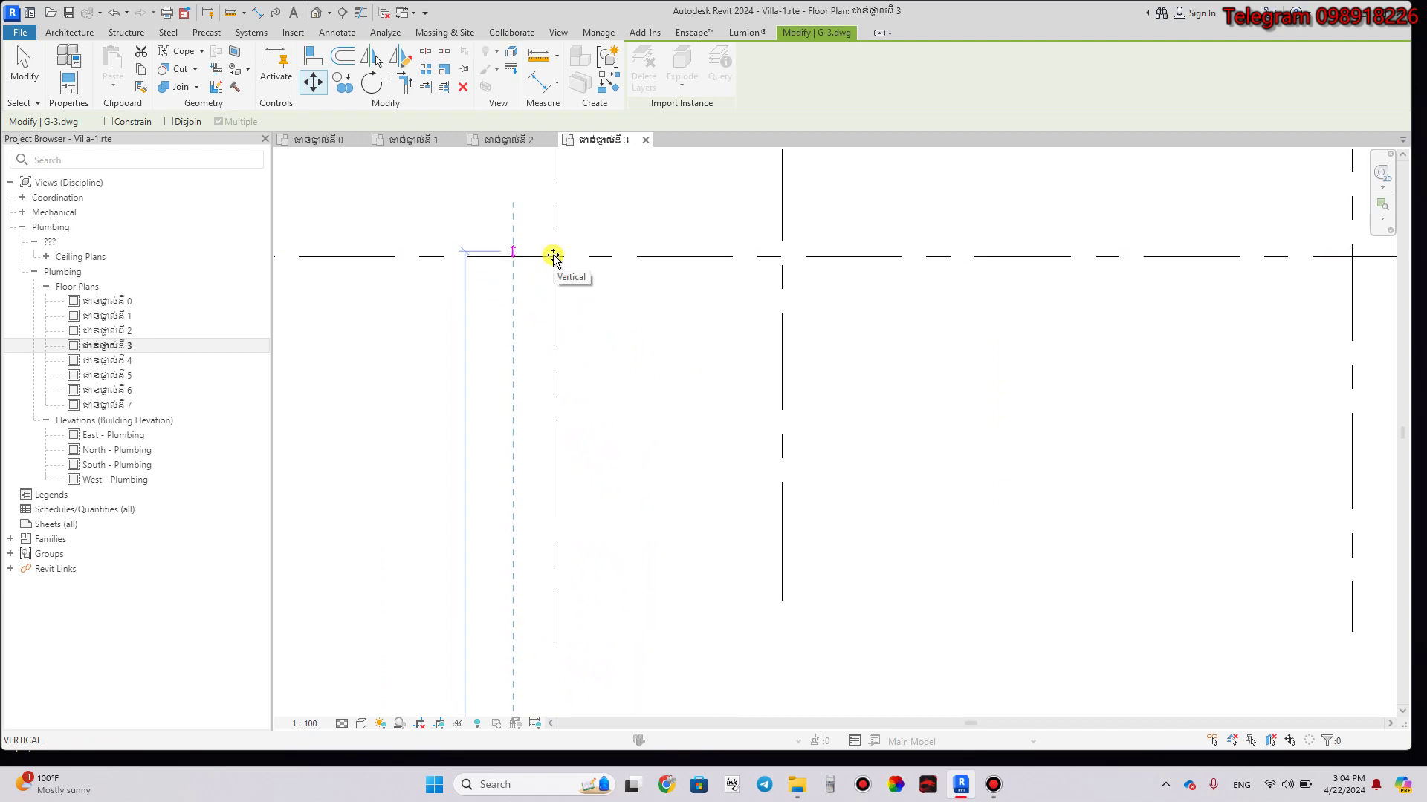
click(553, 255)
Re-move G-3 with MV so its column centre snaps onto the grid intersection; select level 4.
scroll(520, 249, up, 1)
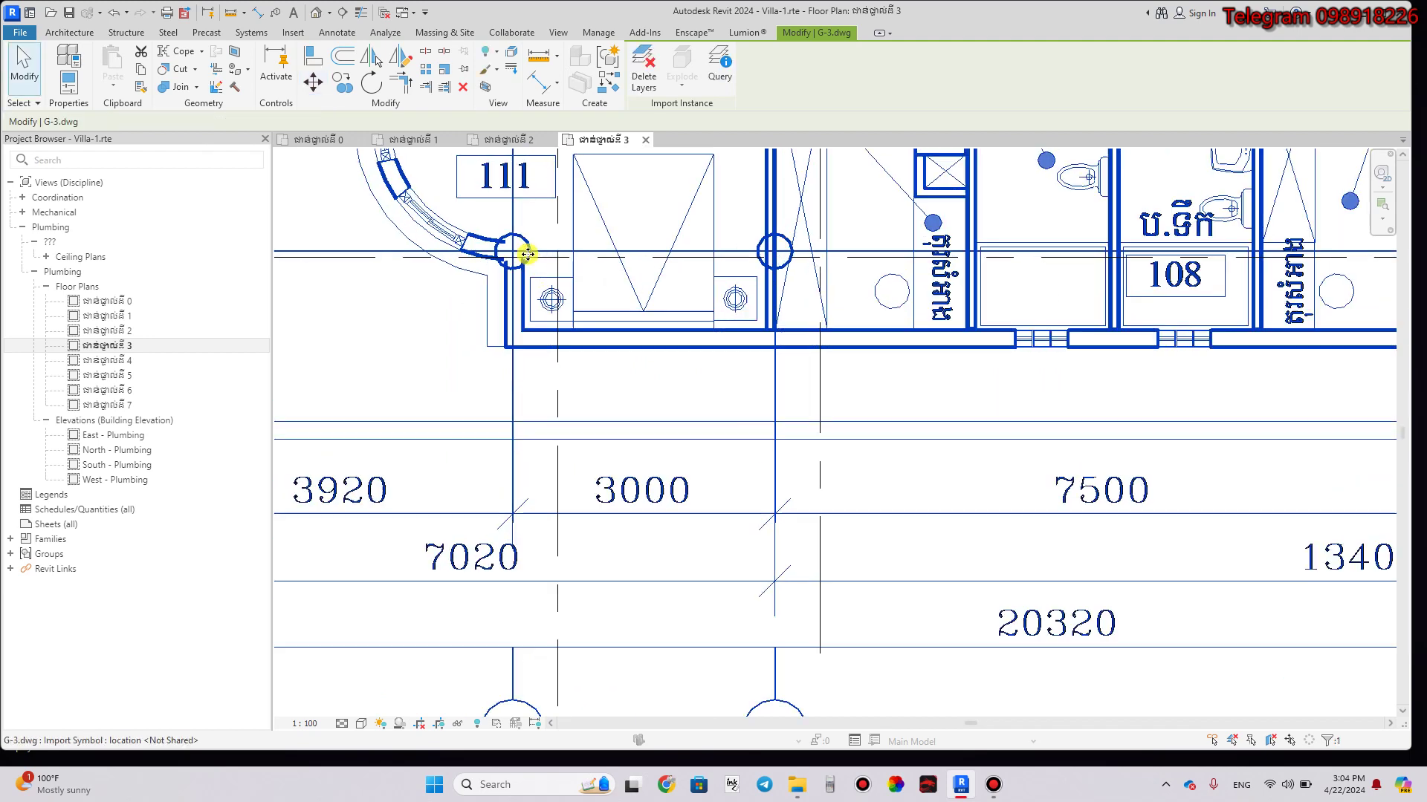
scroll(513, 254, up, 2)
key(m)
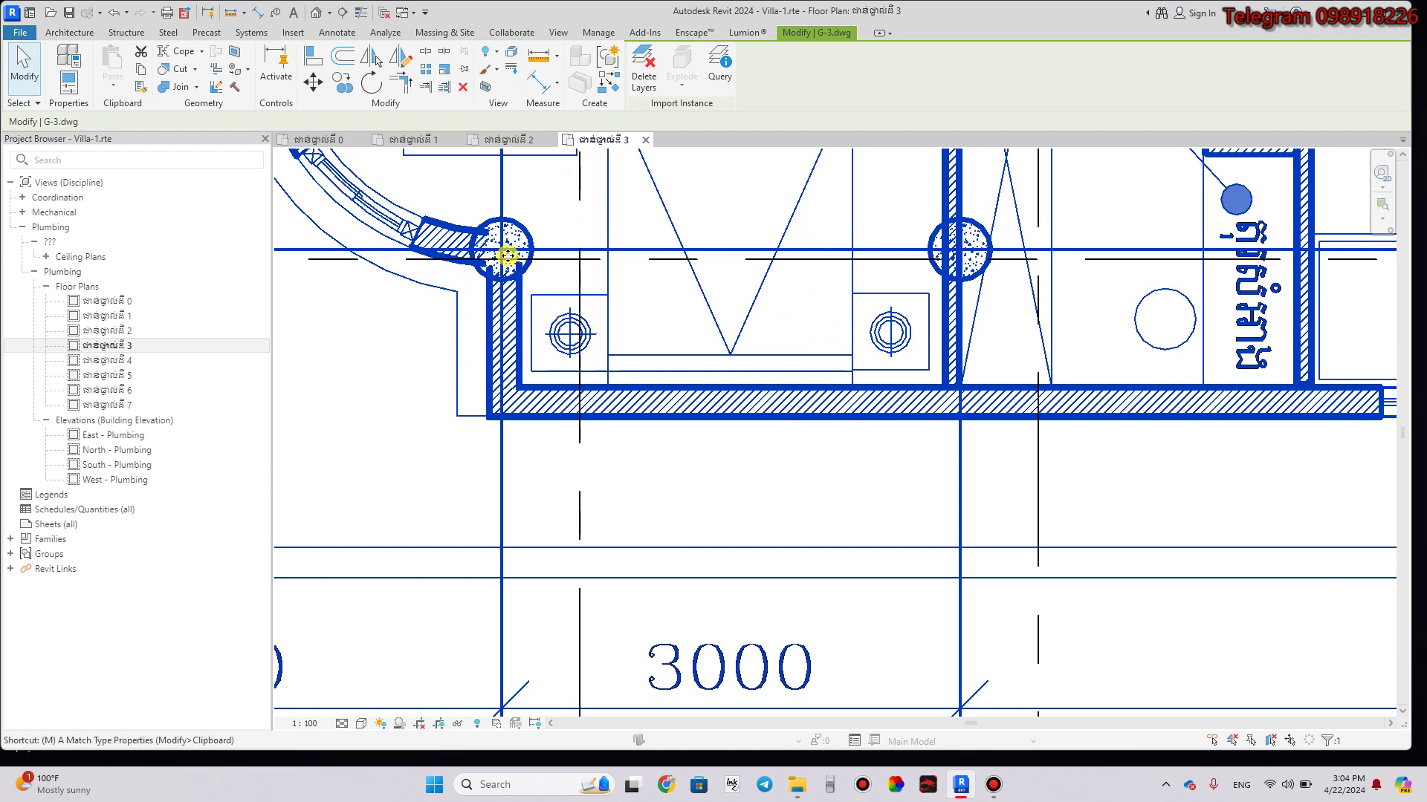
key(v)
click(503, 251)
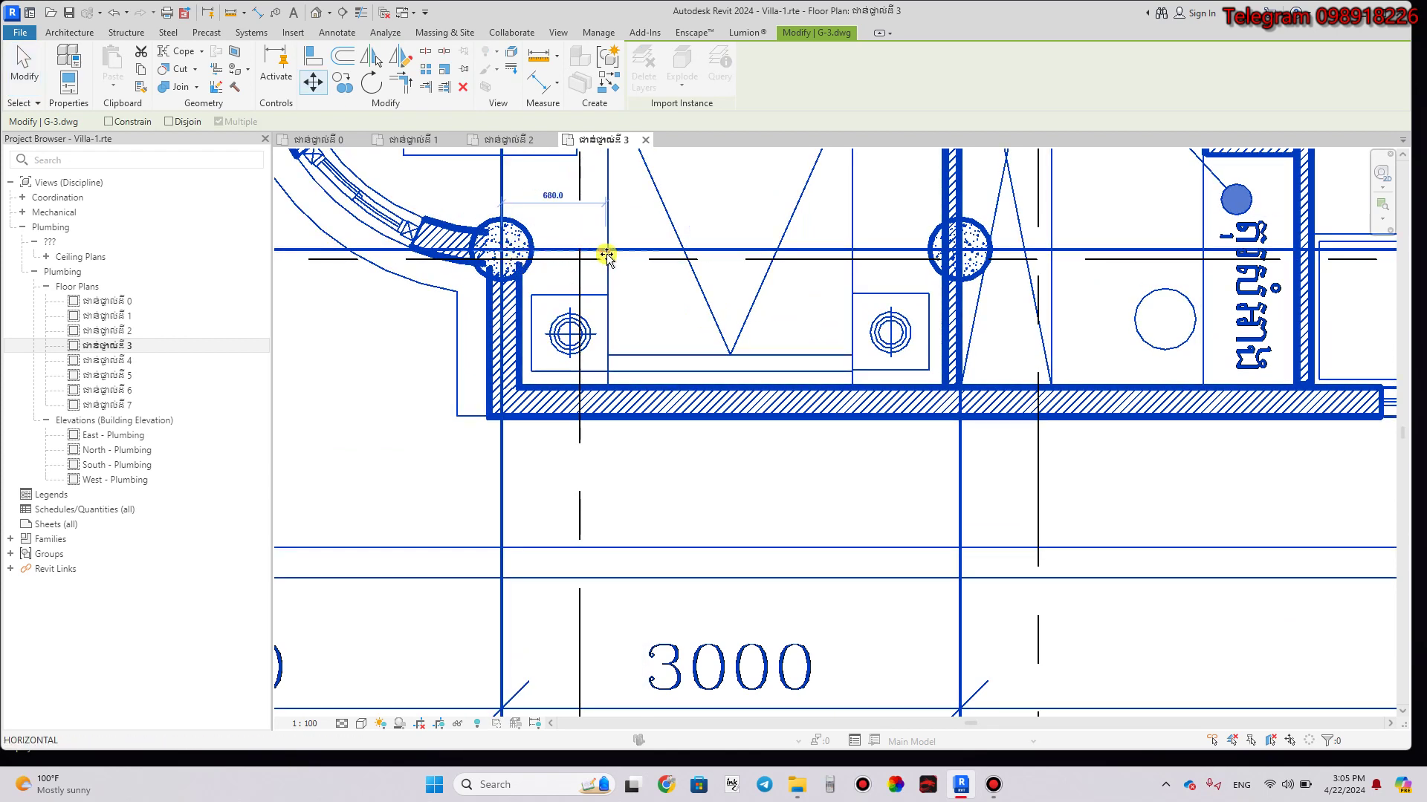
click(580, 250)
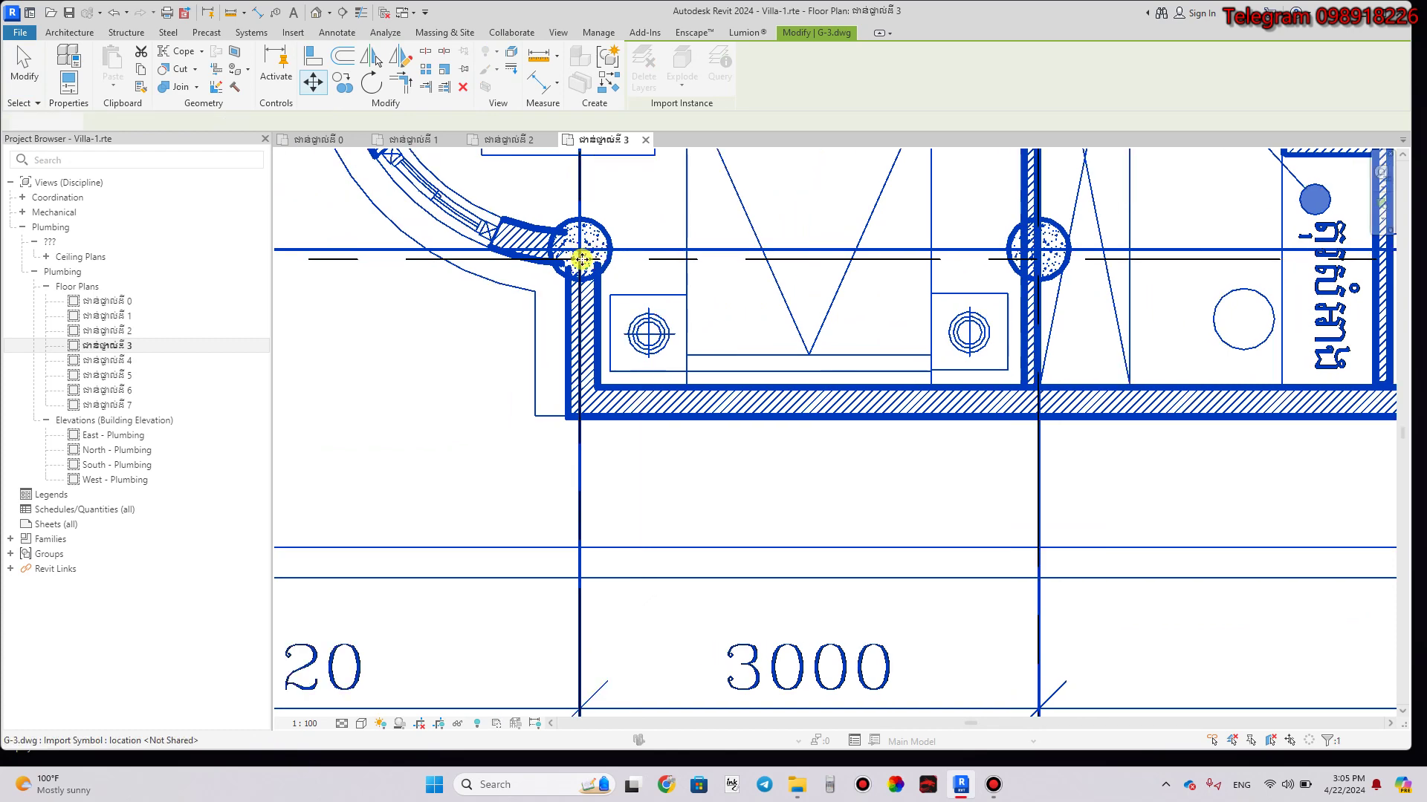
scroll(581, 260, down, 3)
scroll(582, 283, down, 1)
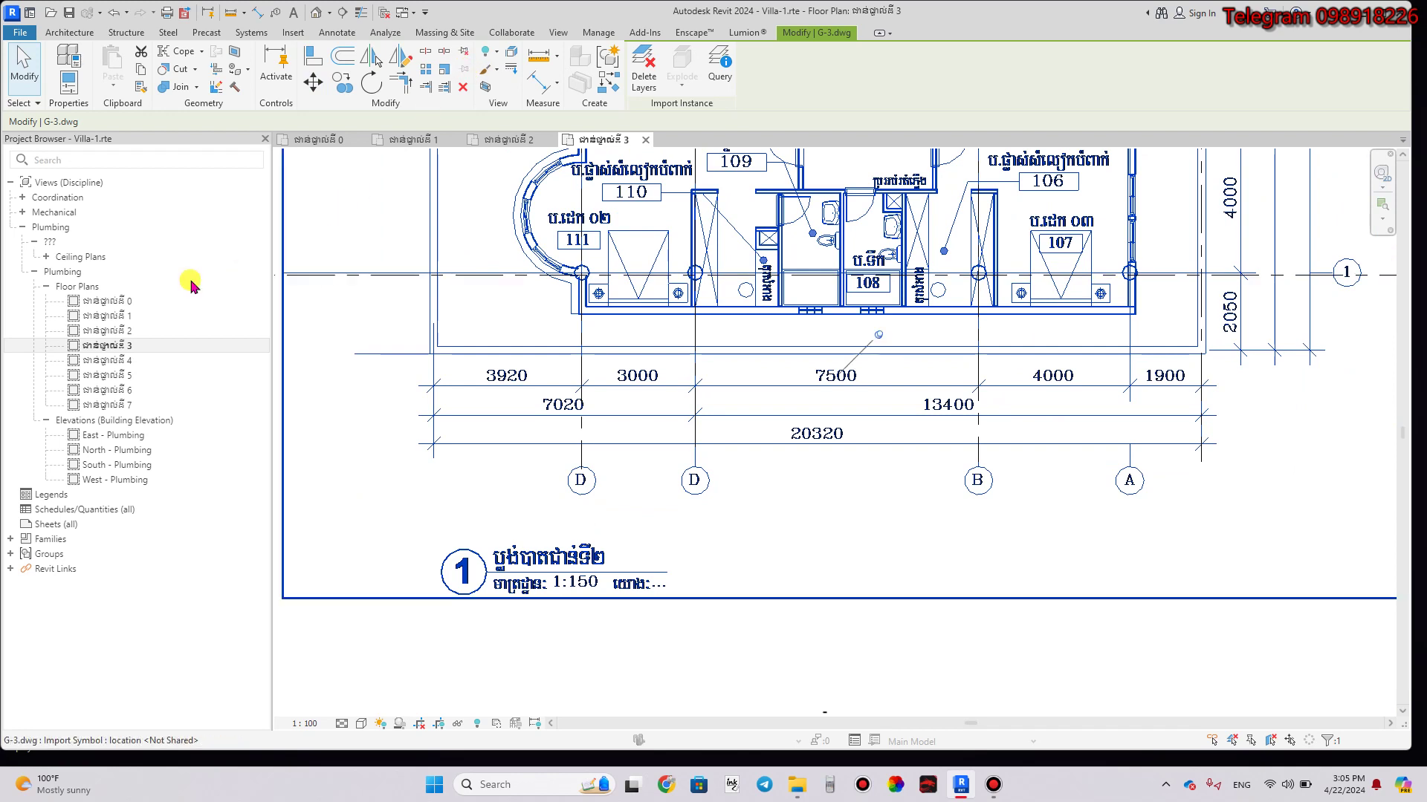
click(121, 361)
Open the level 4 plumbing floor plan and bring the grid bubbles into view.
double_click(121, 361)
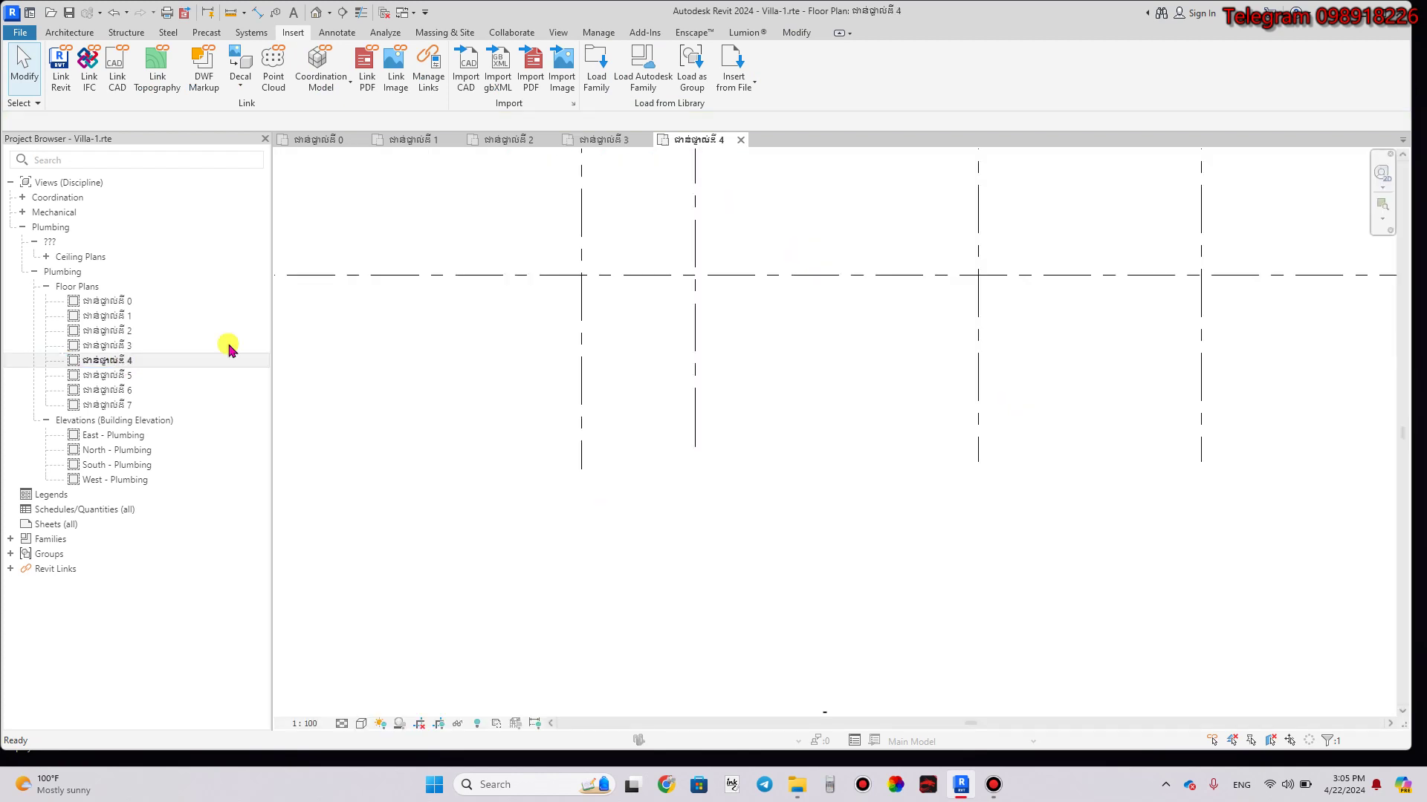
click(637, 341)
scroll(632, 349, up, 2)
scroll(624, 355, down, 1)
scroll(622, 358, down, 3)
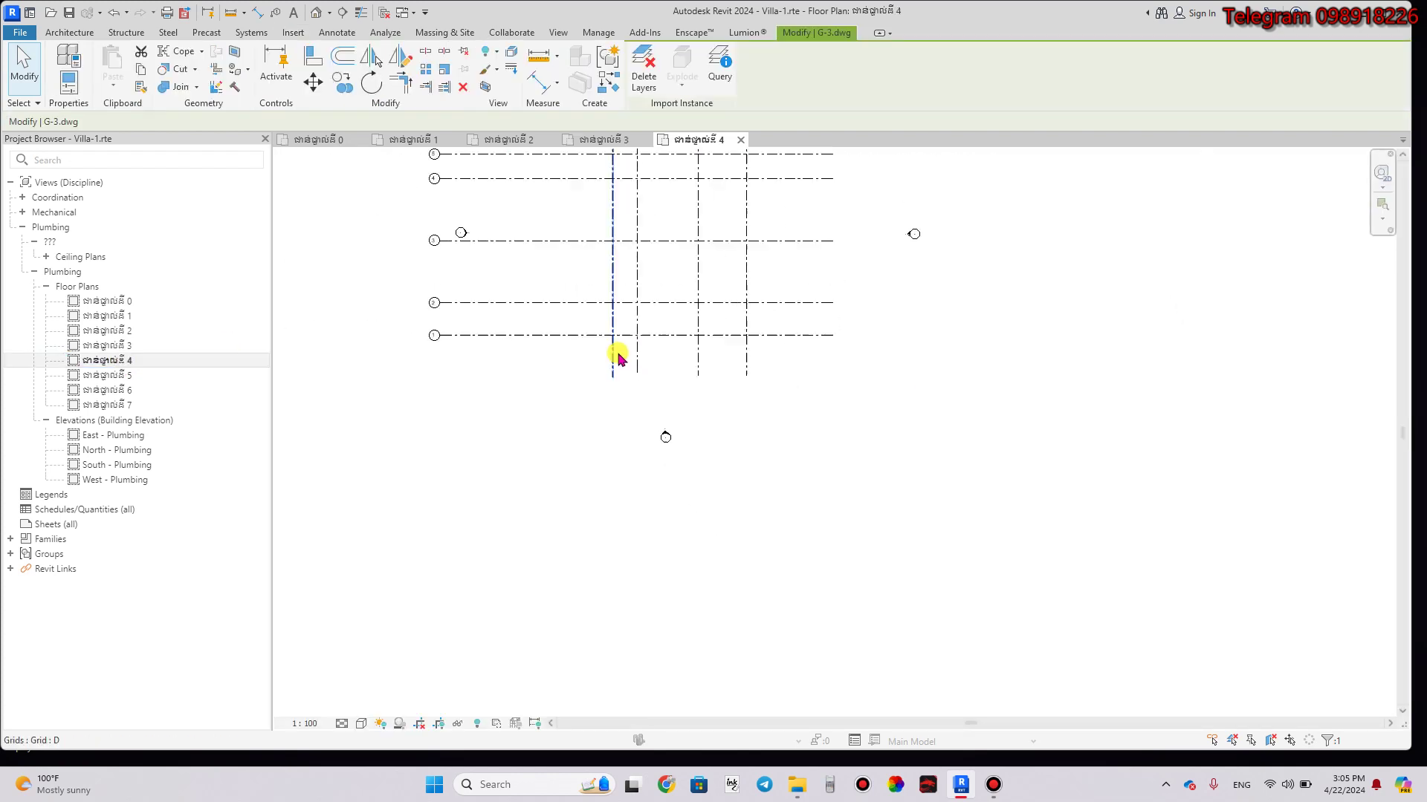
middle_drag(625, 360, 612, 455)
scroll(602, 414, up, 2)
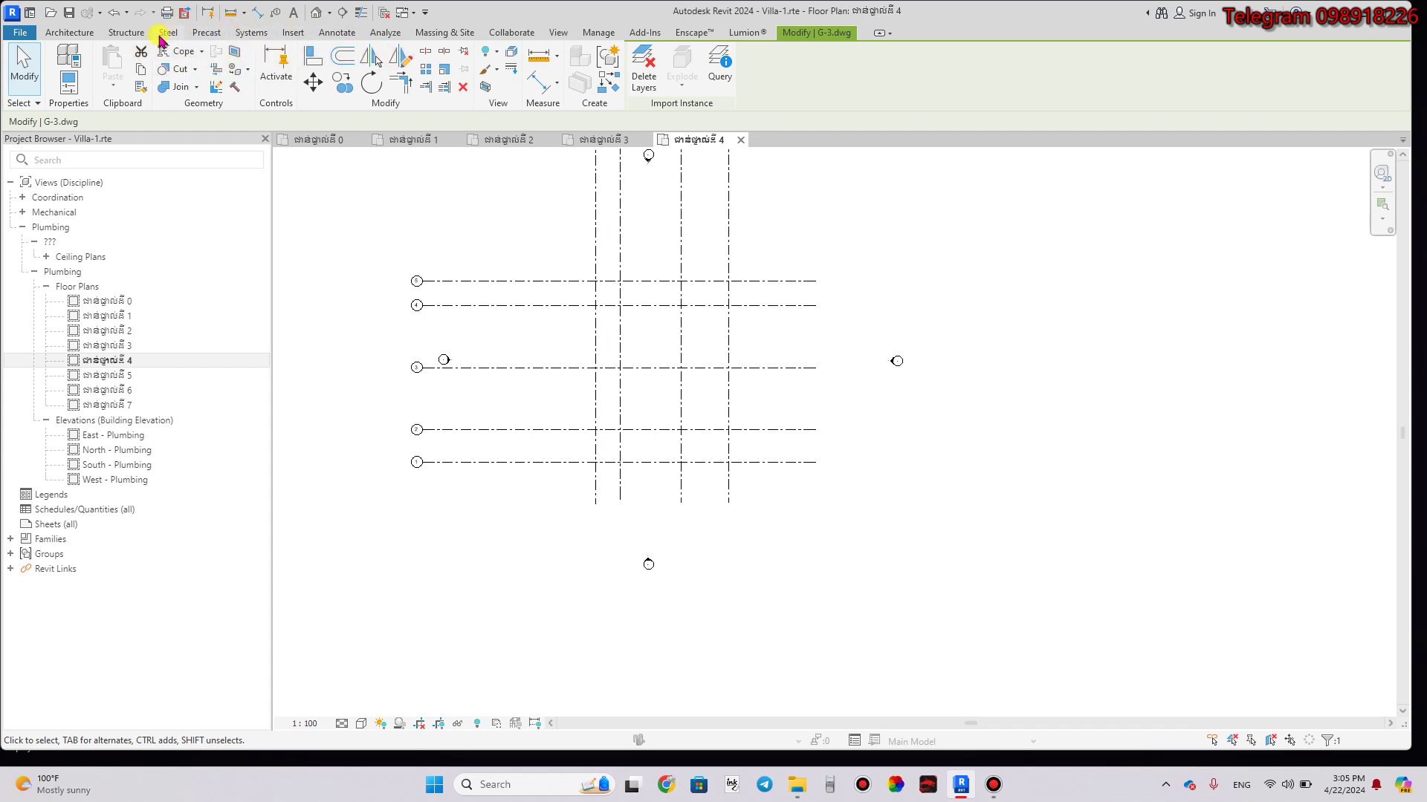
Link G-4.dwg into the level 4 plan through Insert > Link CAD.
click(292, 33)
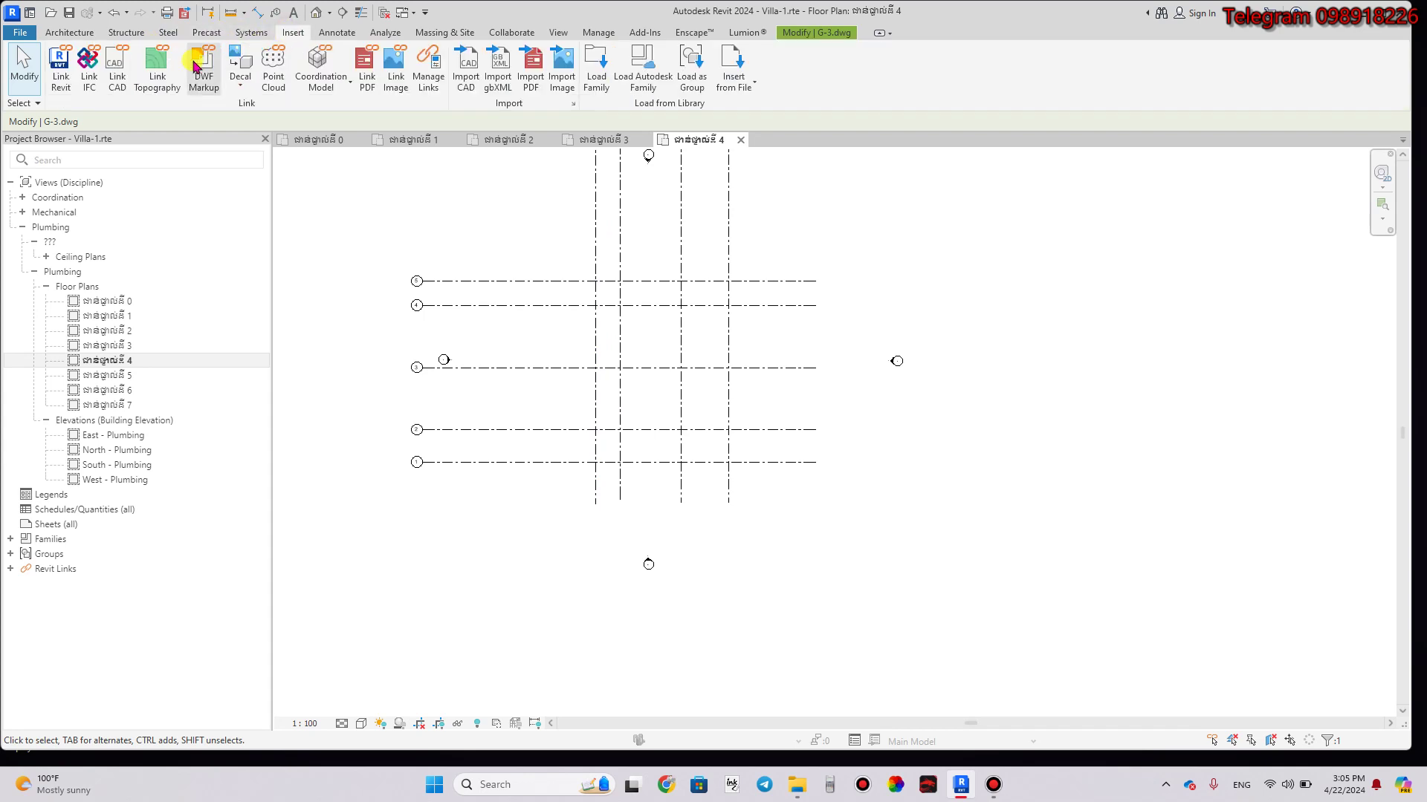
click(117, 71)
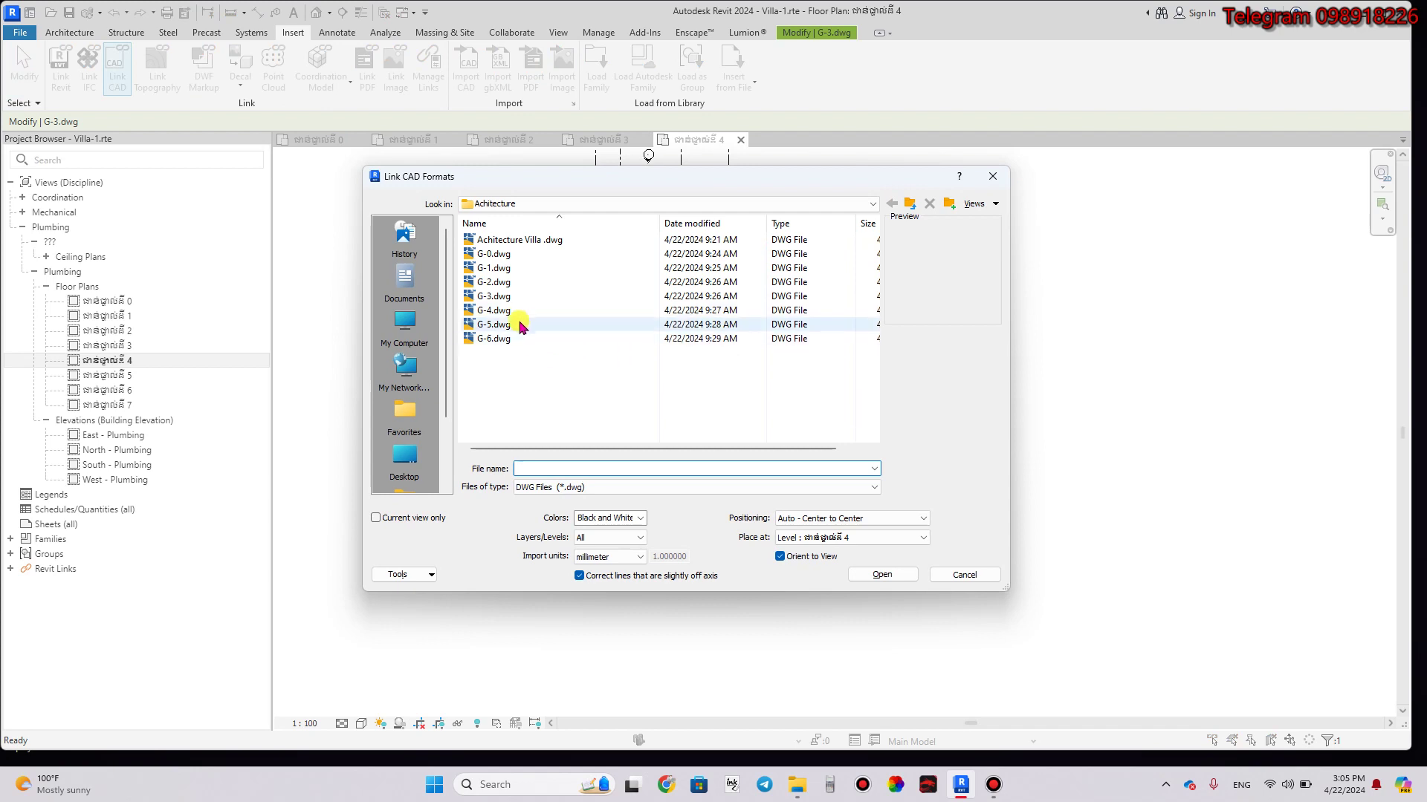
click(505, 310)
double_click(505, 311)
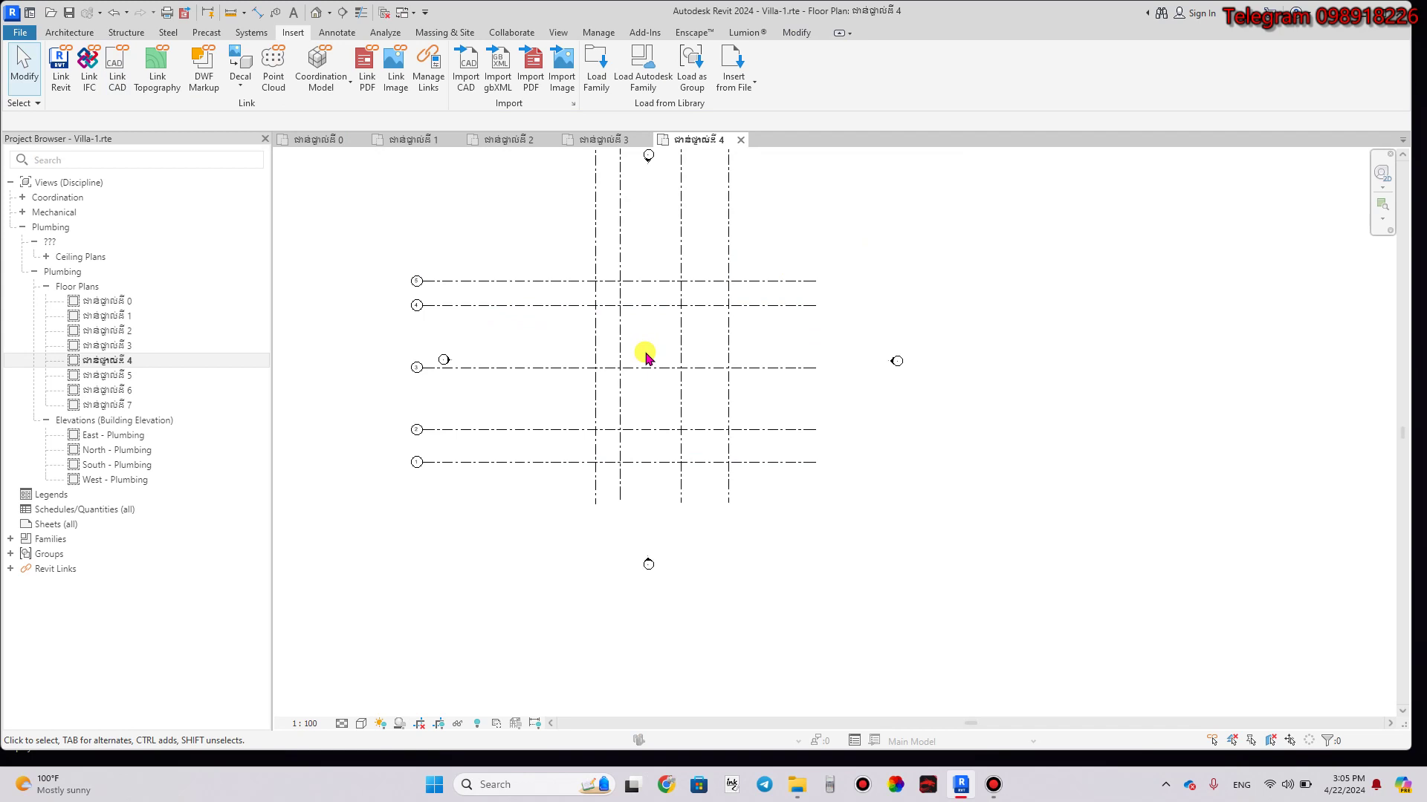
Bring the newly linked G-4 drawing into view and select it.
scroll(678, 469, down, 2)
scroll(669, 485, down, 1)
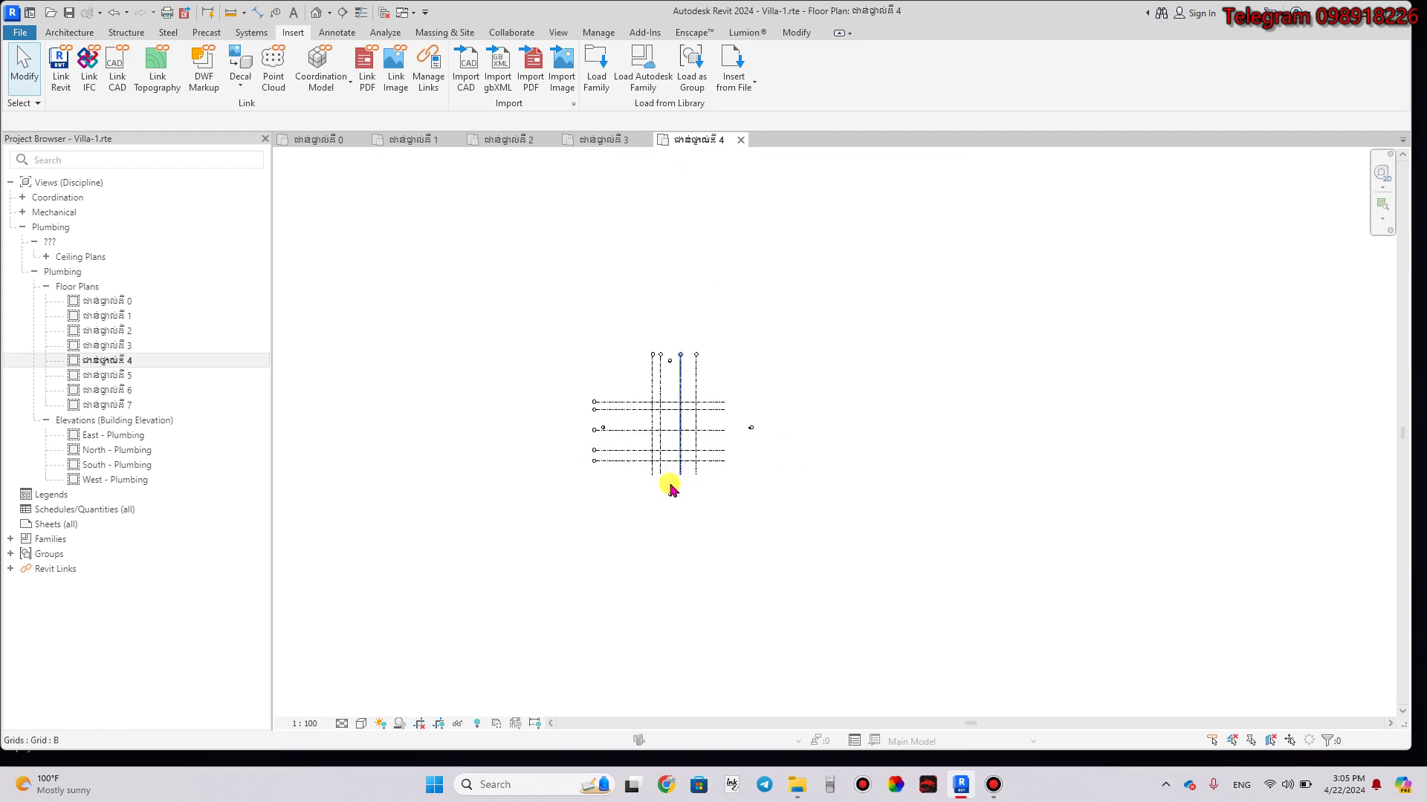
scroll(665, 512, down, 3)
middle_drag(660, 567, 647, 322)
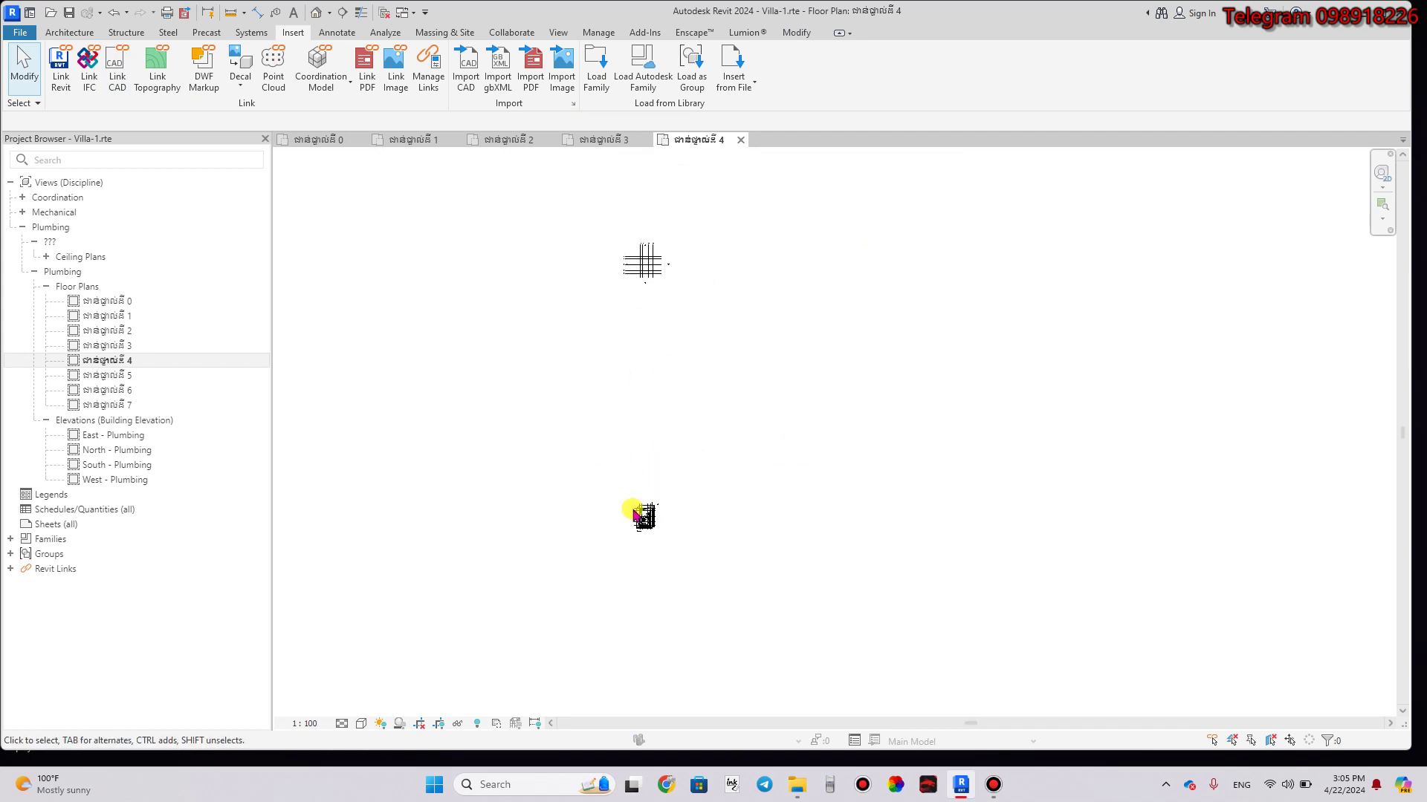
scroll(643, 535, up, 3)
scroll(658, 555, up, 2)
scroll(669, 559, up, 2)
scroll(671, 565, up, 1)
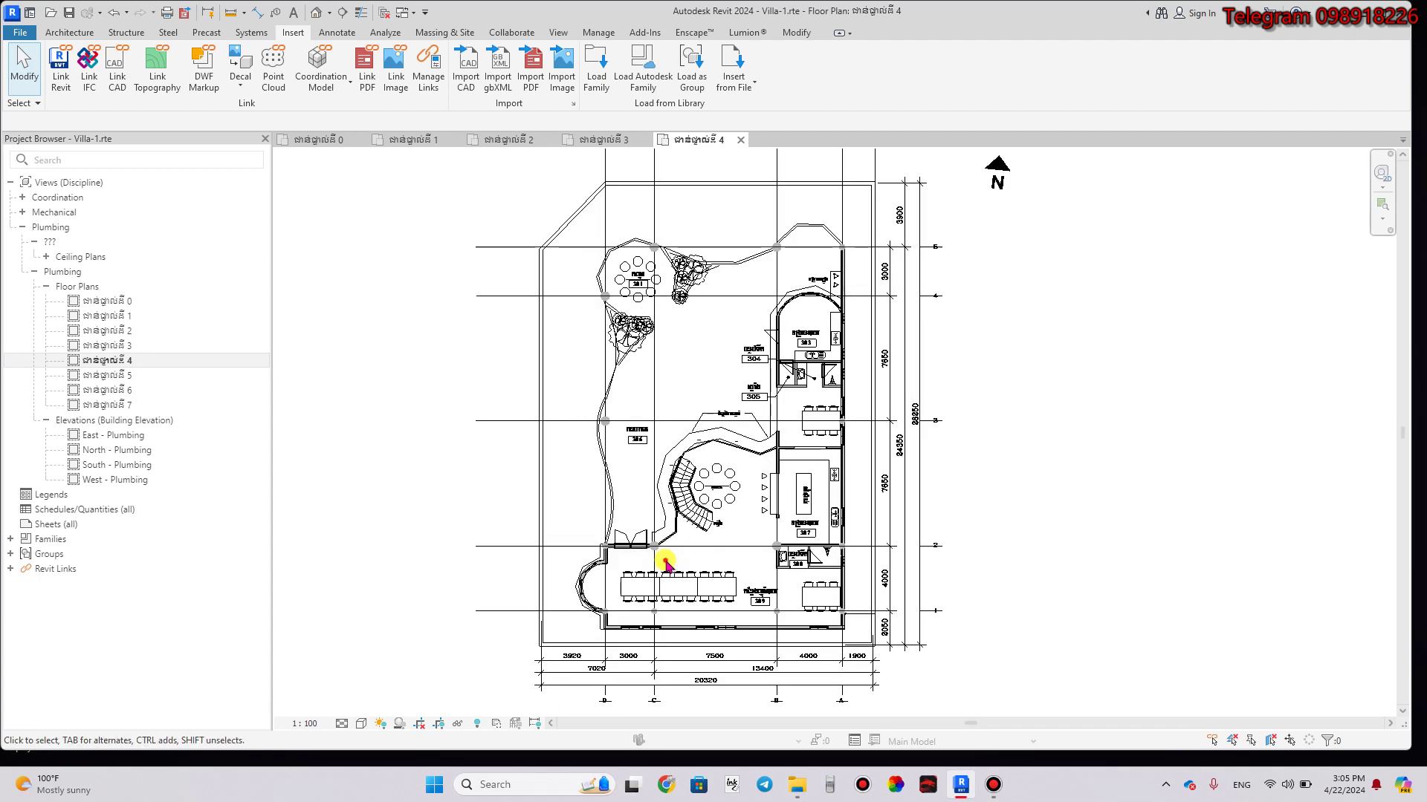
scroll(594, 520, up, 2)
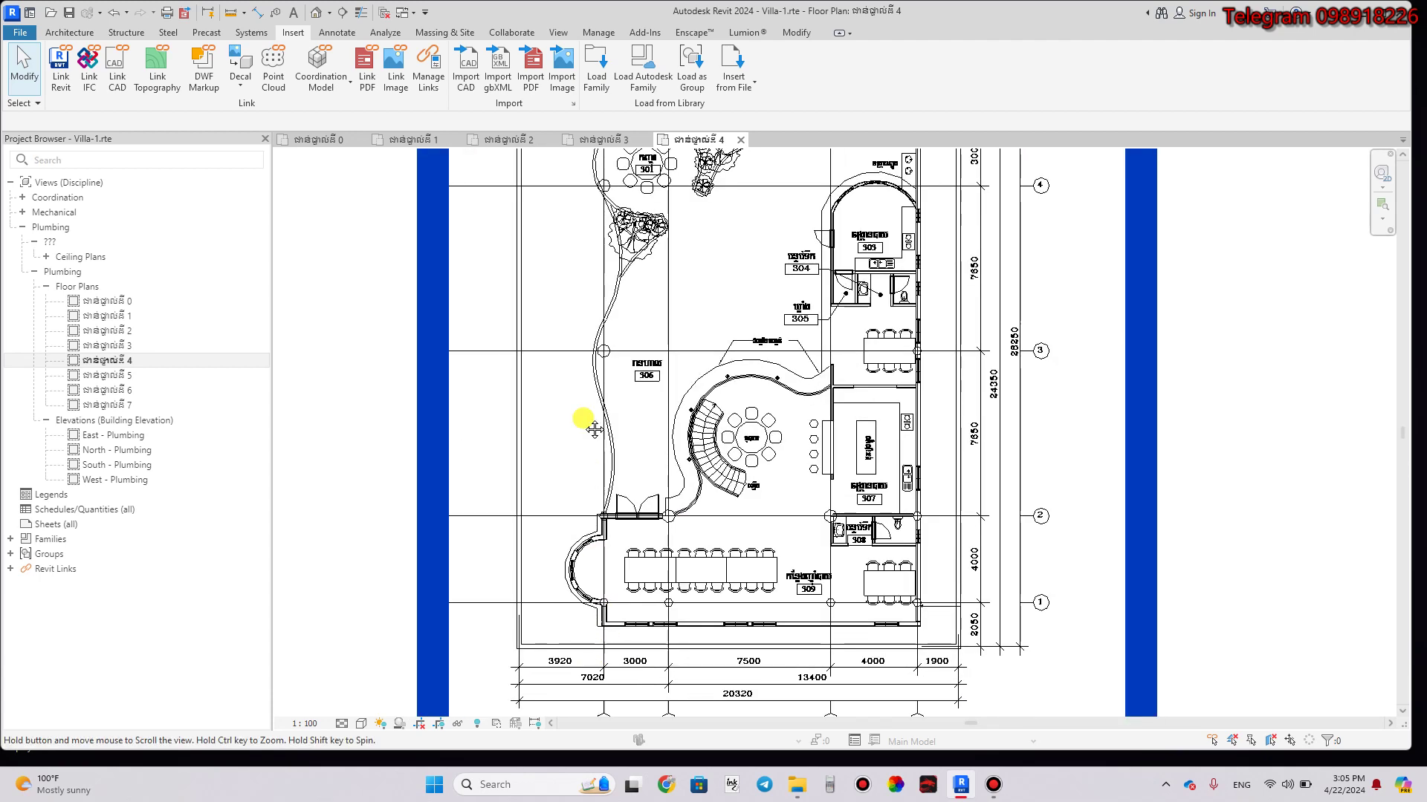
middle_drag(586, 420, 647, 455)
click(657, 426)
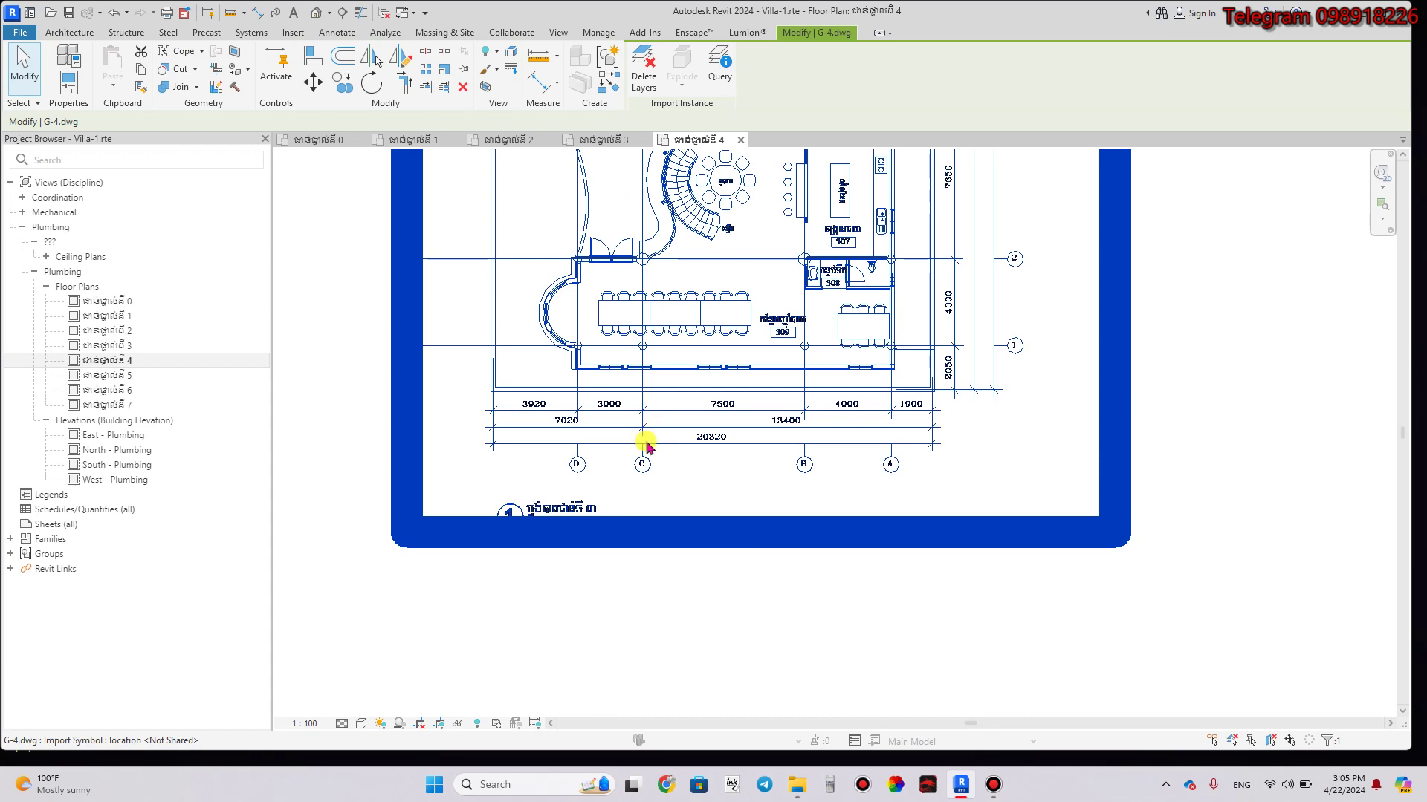
Move G-4 with MV from its corner column centre onto project grid line 1.
scroll(602, 401, up, 1)
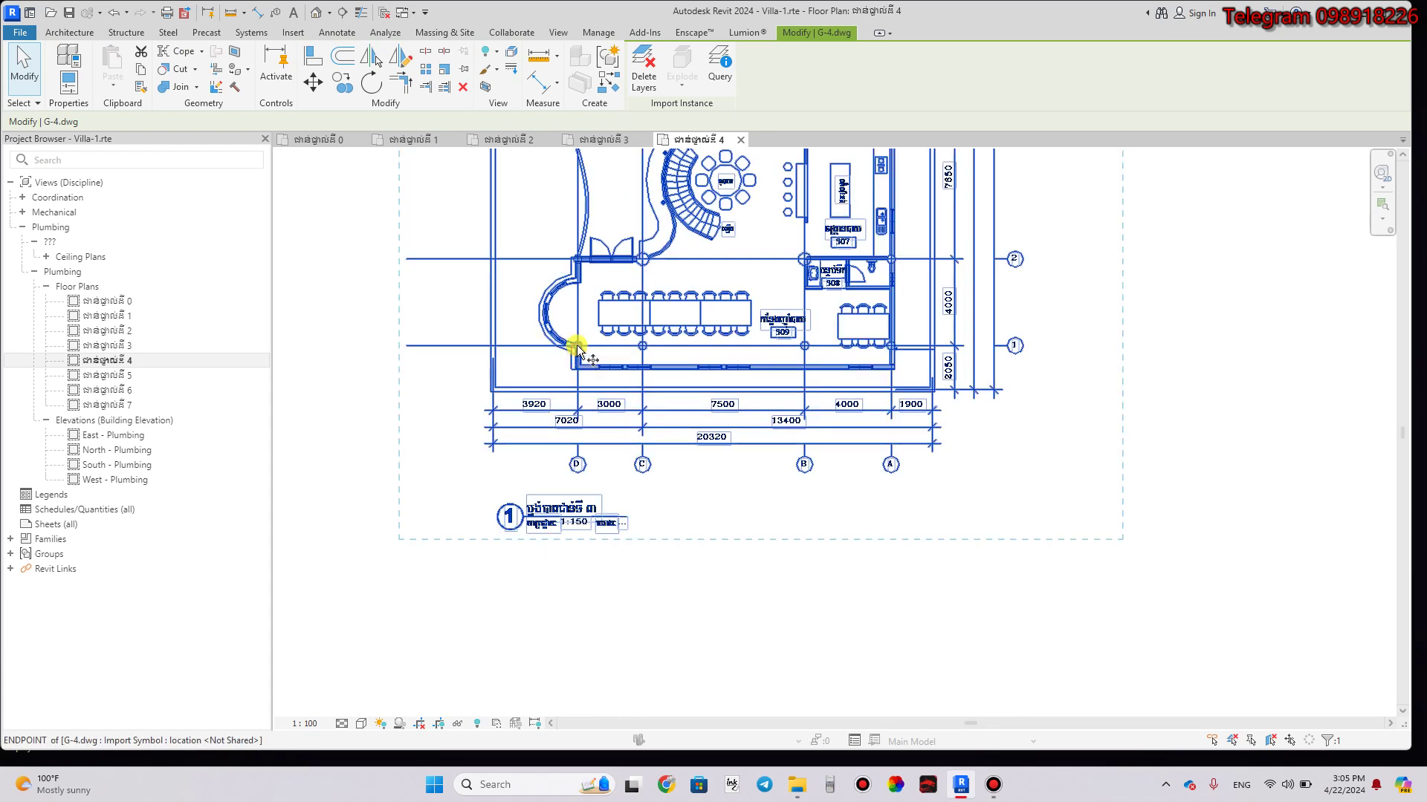
scroll(582, 356, up, 2)
scroll(582, 346, up, 2)
scroll(576, 346, up, 1)
key(m)
key(v)
click(574, 347)
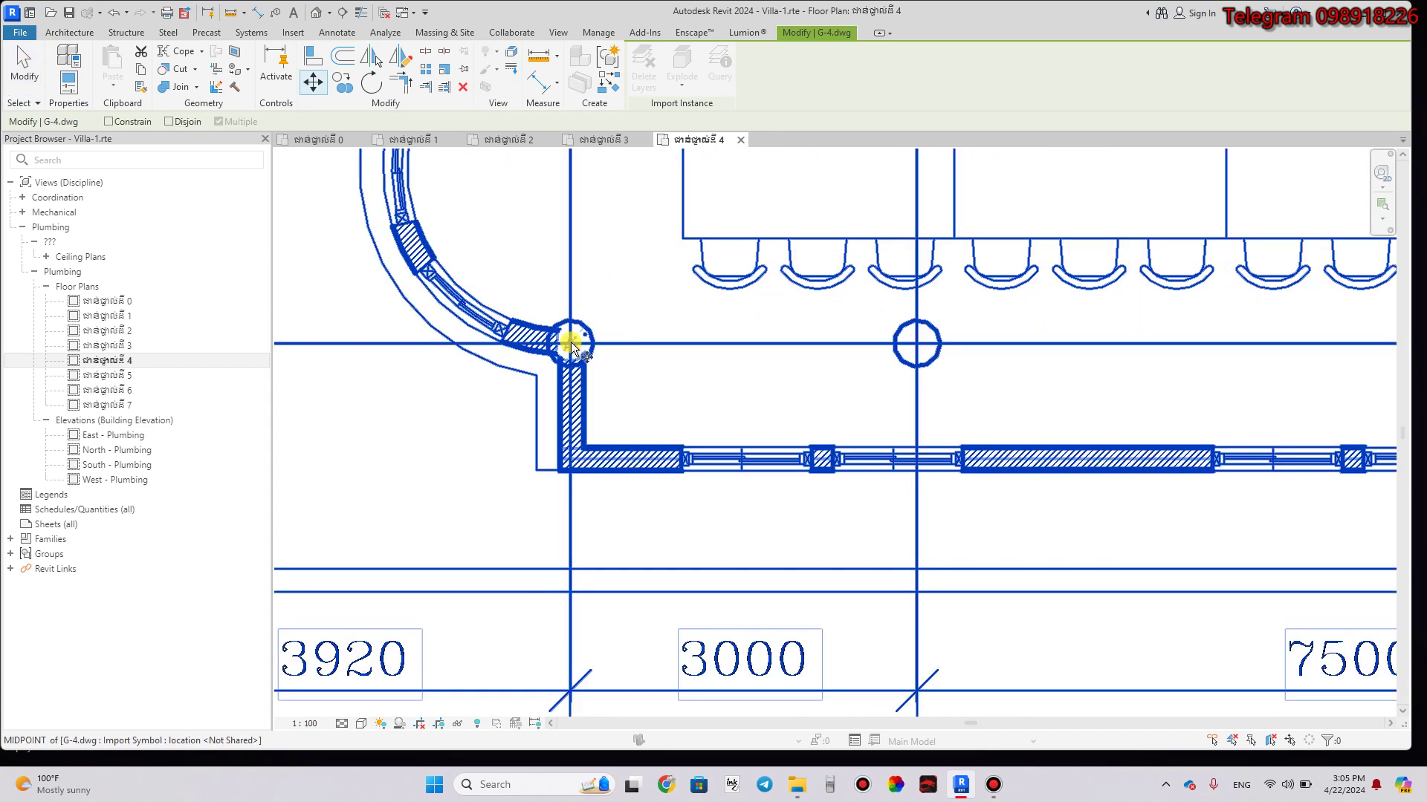
scroll(589, 364, down, 3)
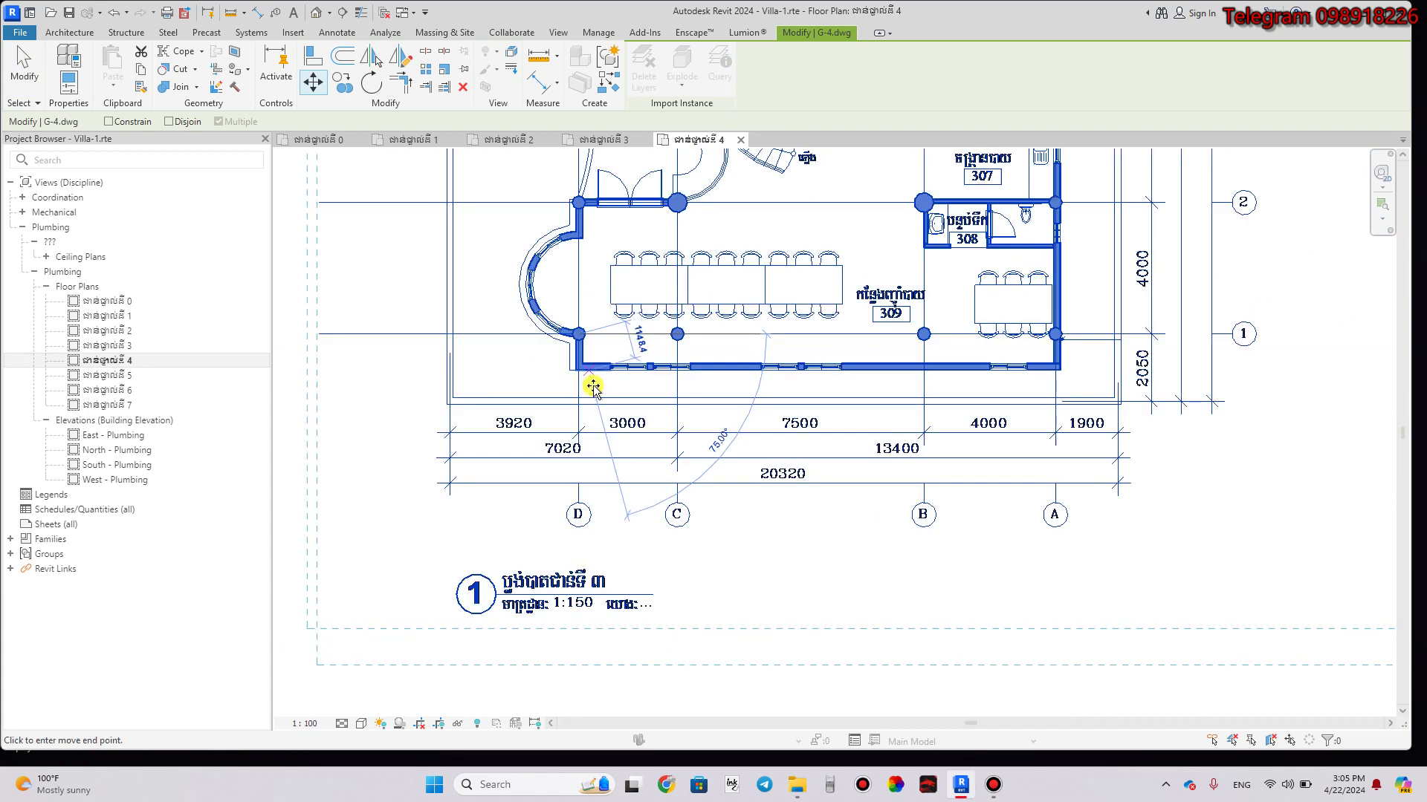
scroll(592, 386, down, 2)
scroll(598, 404, down, 2)
scroll(595, 408, down, 2)
scroll(605, 356, down, 1)
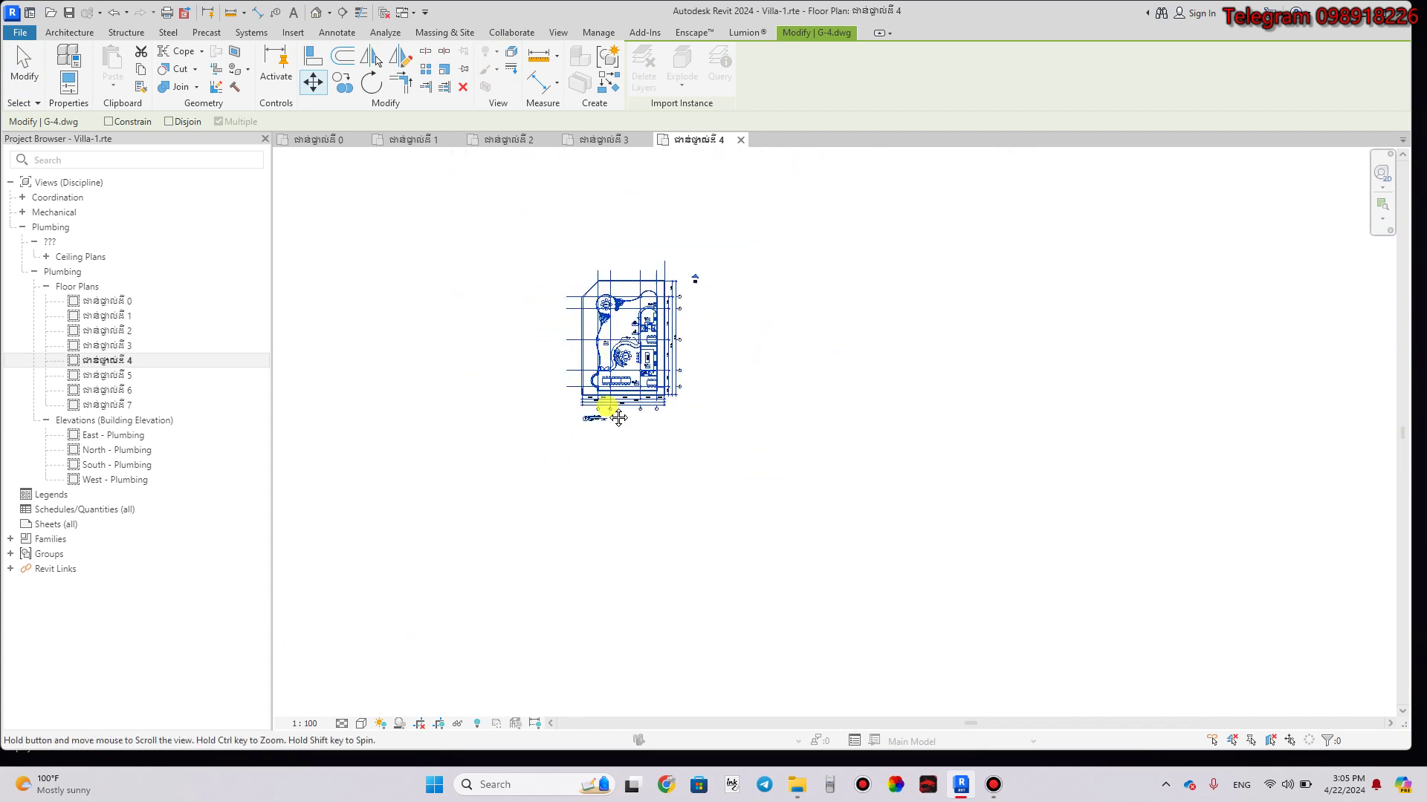
scroll(608, 520, down, 1)
mouse_move(611, 303)
middle_down()
mouse_move(602, 573)
mouse_move(621, 270)
mouse_move(617, 483)
middle_up()
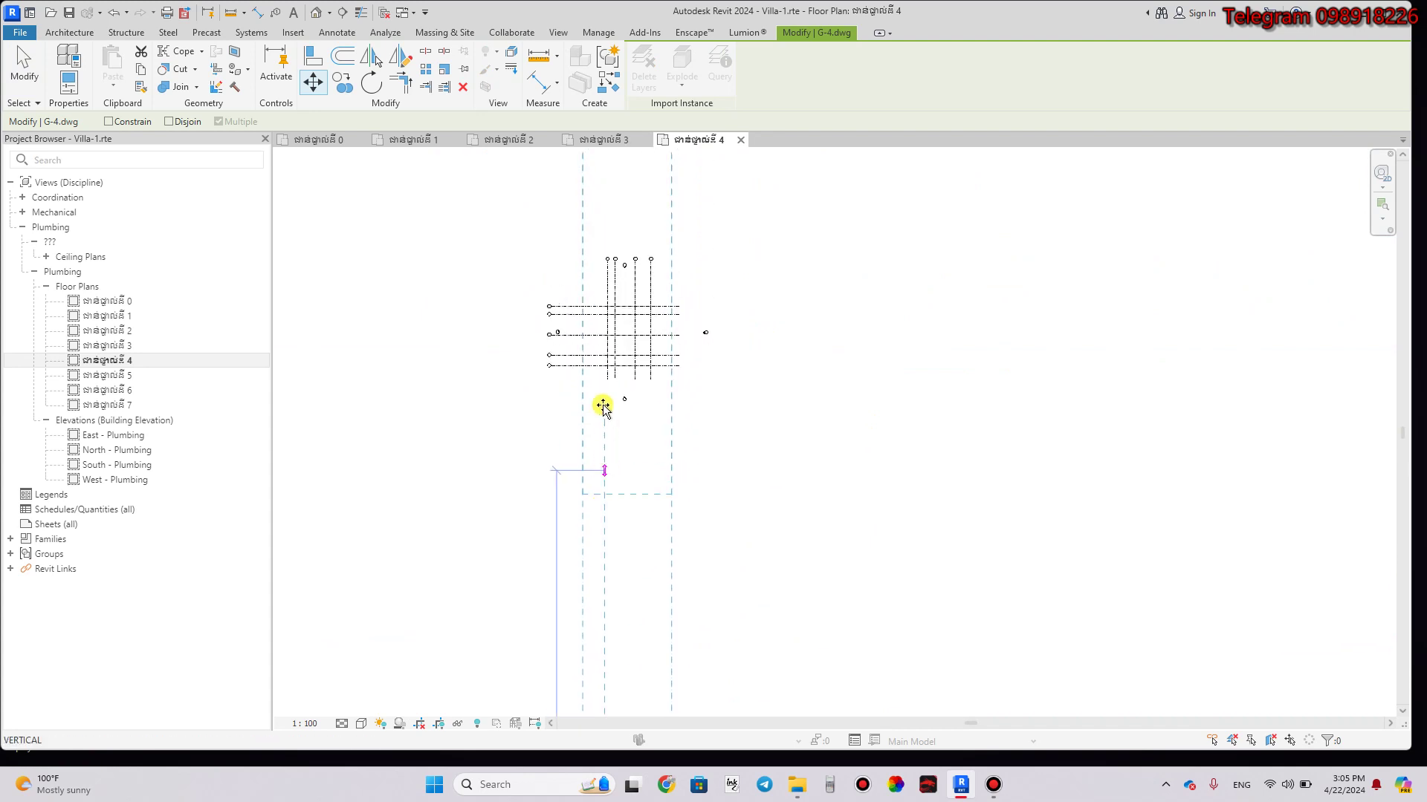
scroll(602, 394, up, 1)
scroll(605, 364, up, 1)
scroll(611, 327, up, 1)
scroll(610, 297, up, 1)
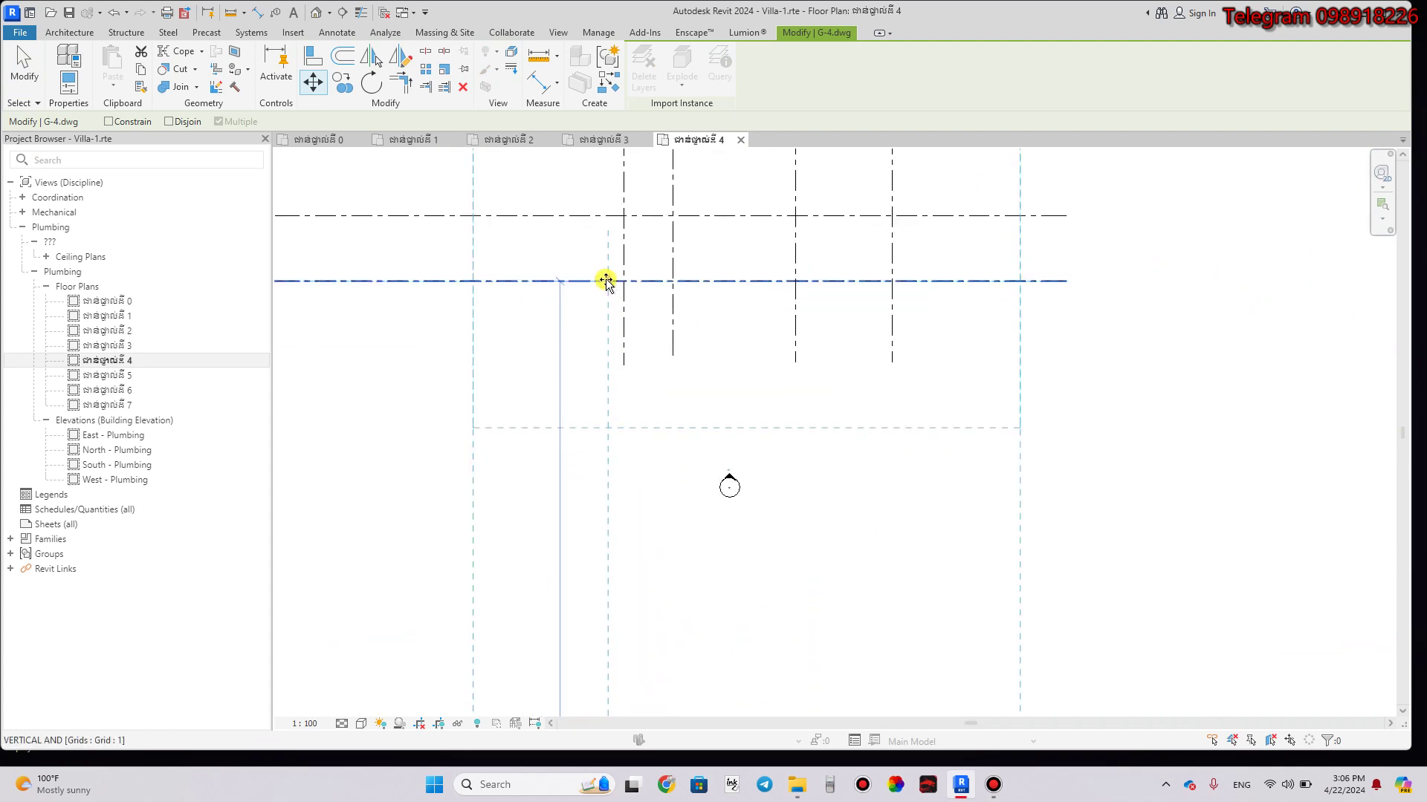
scroll(606, 280, up, 2)
scroll(632, 289, up, 2)
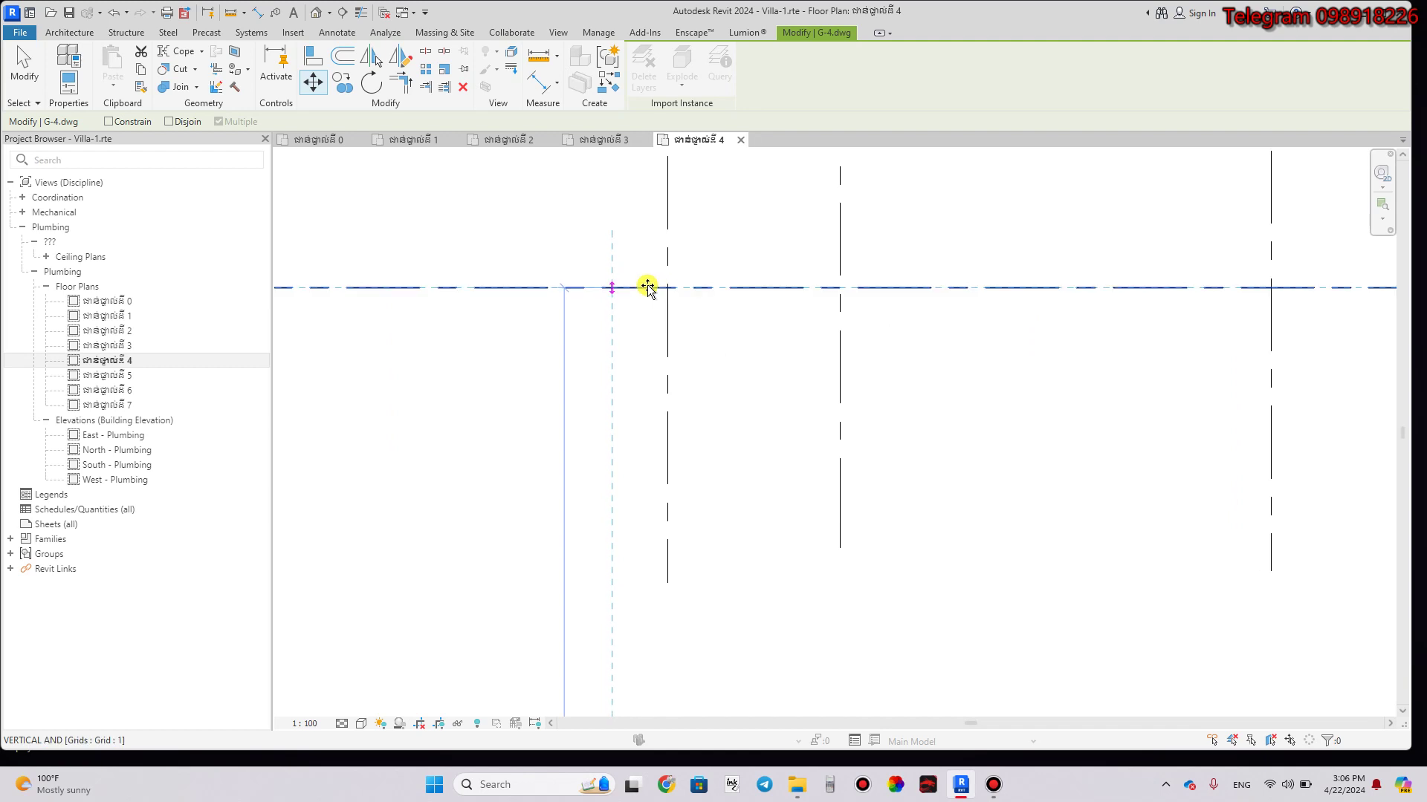
click(595, 289)
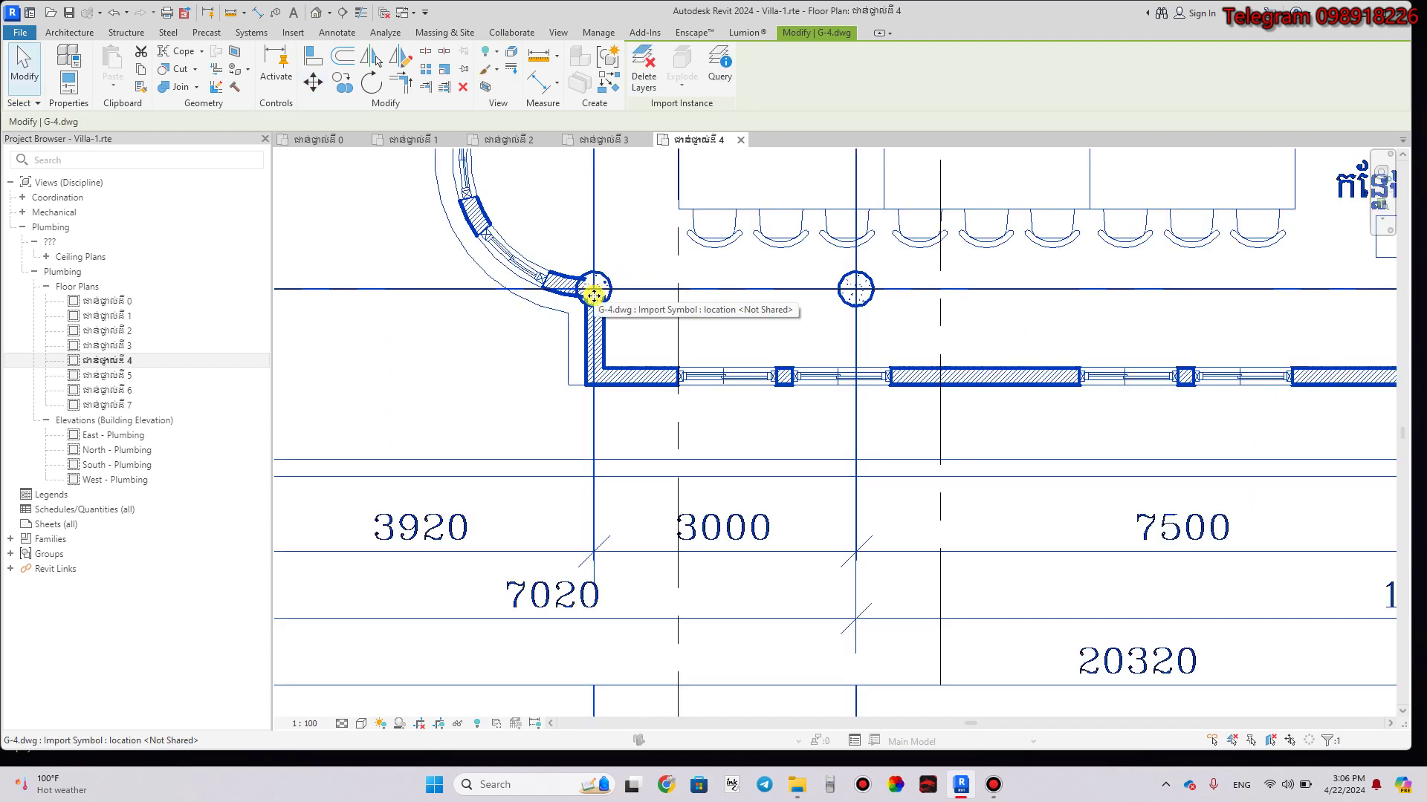
Shift G-4 right from the grid 1 point onto the vertical grid, then pin it.
key(m)
key(v)
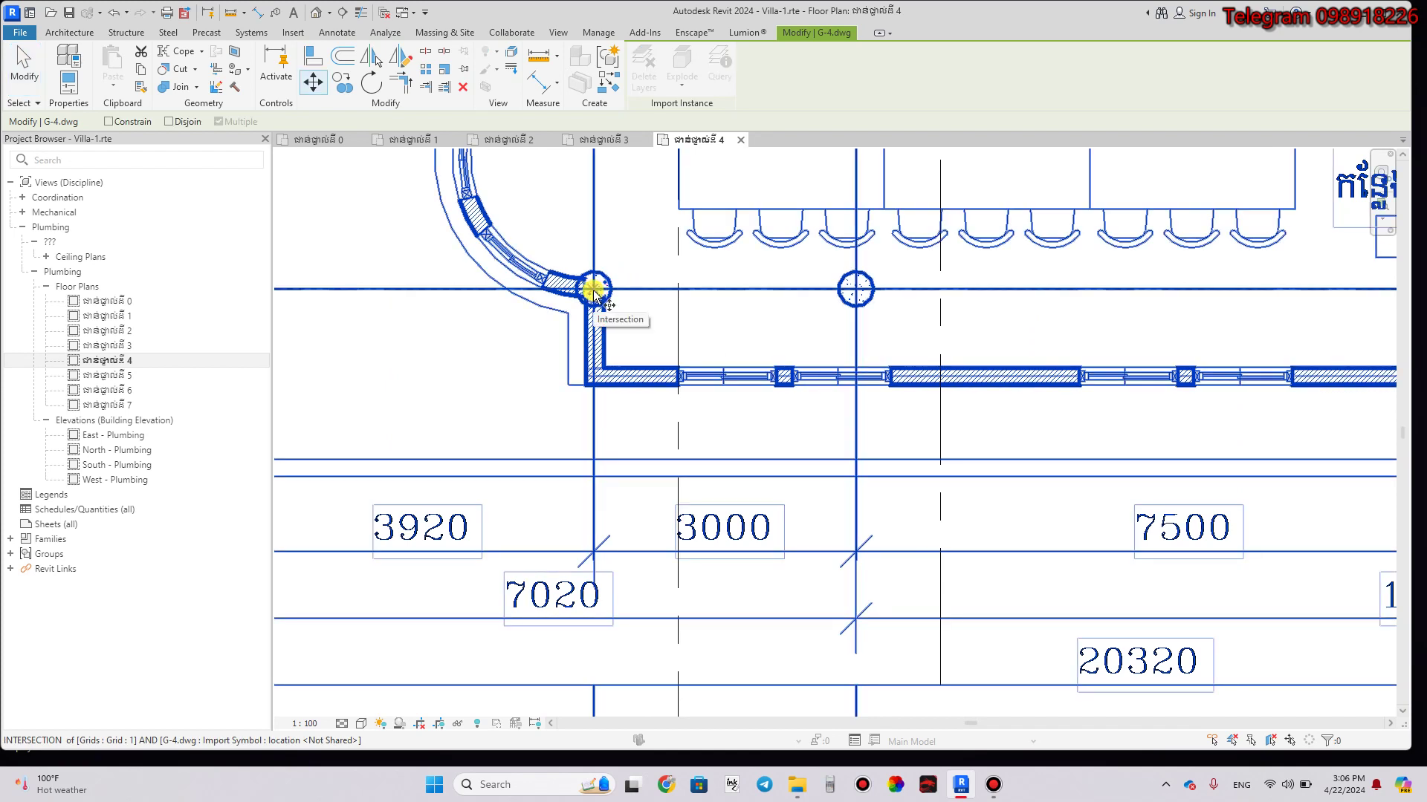
click(595, 289)
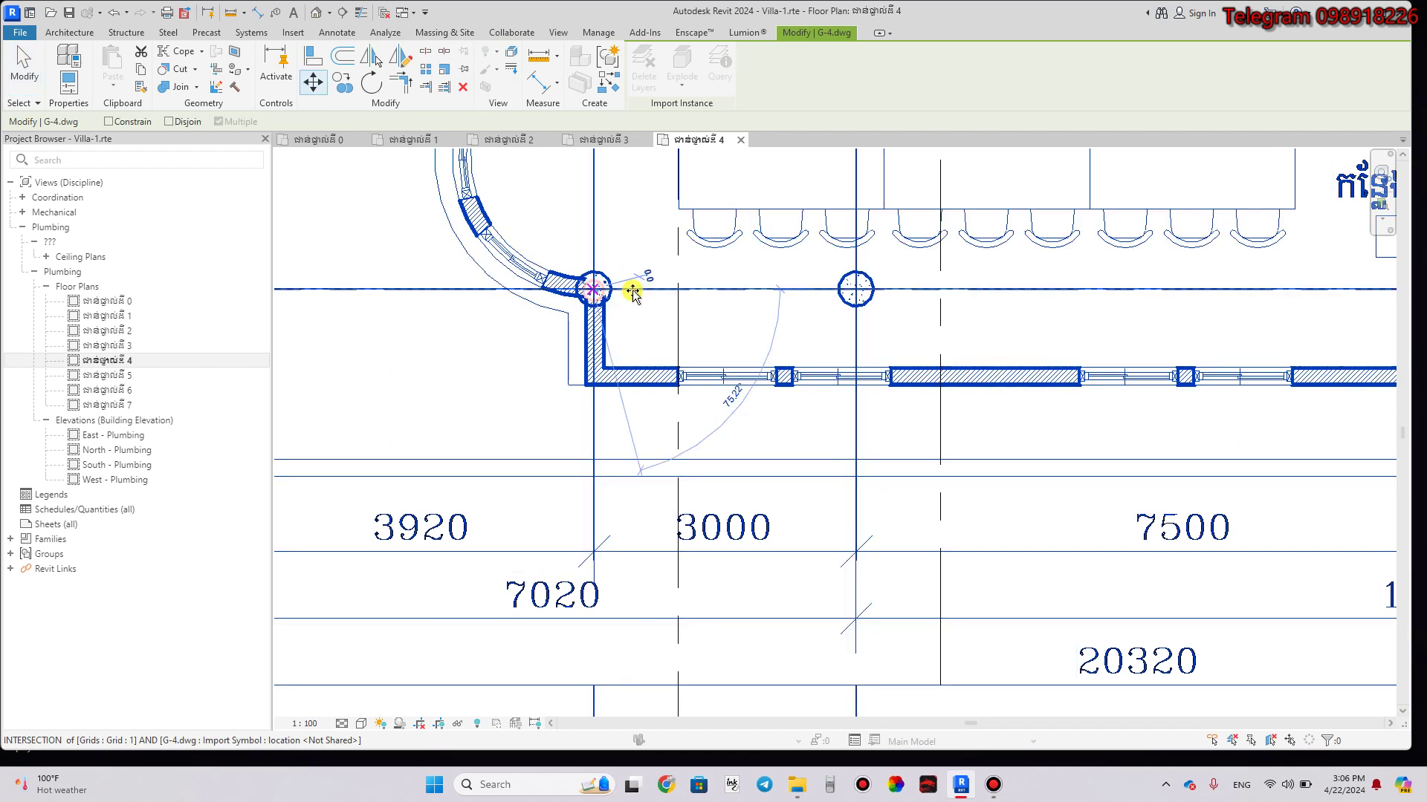
click(677, 293)
scroll(659, 338, down, 3)
scroll(660, 338, down, 3)
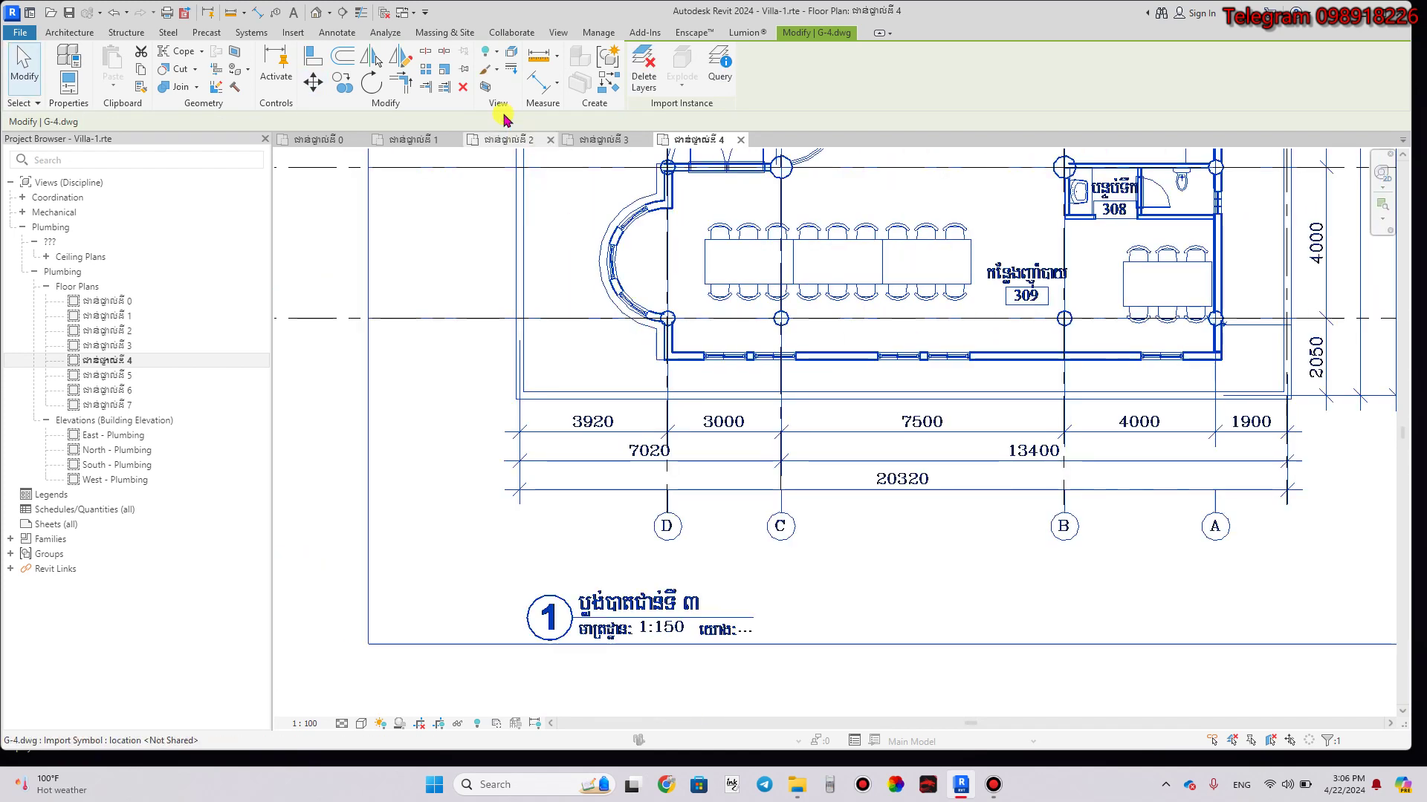
click(464, 71)
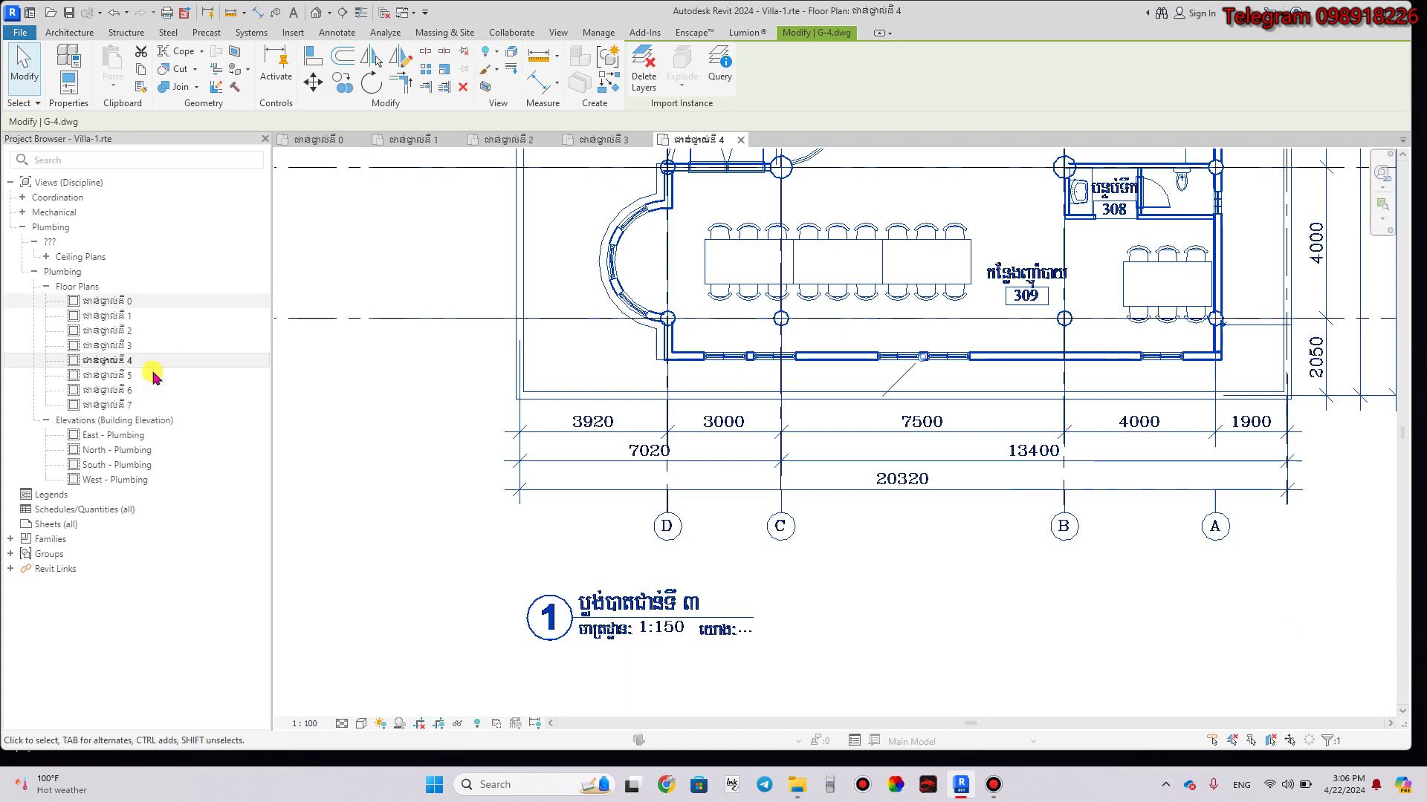
Open the level 5 plumbing floor plan and pan to see the whole grid.
click(119, 376)
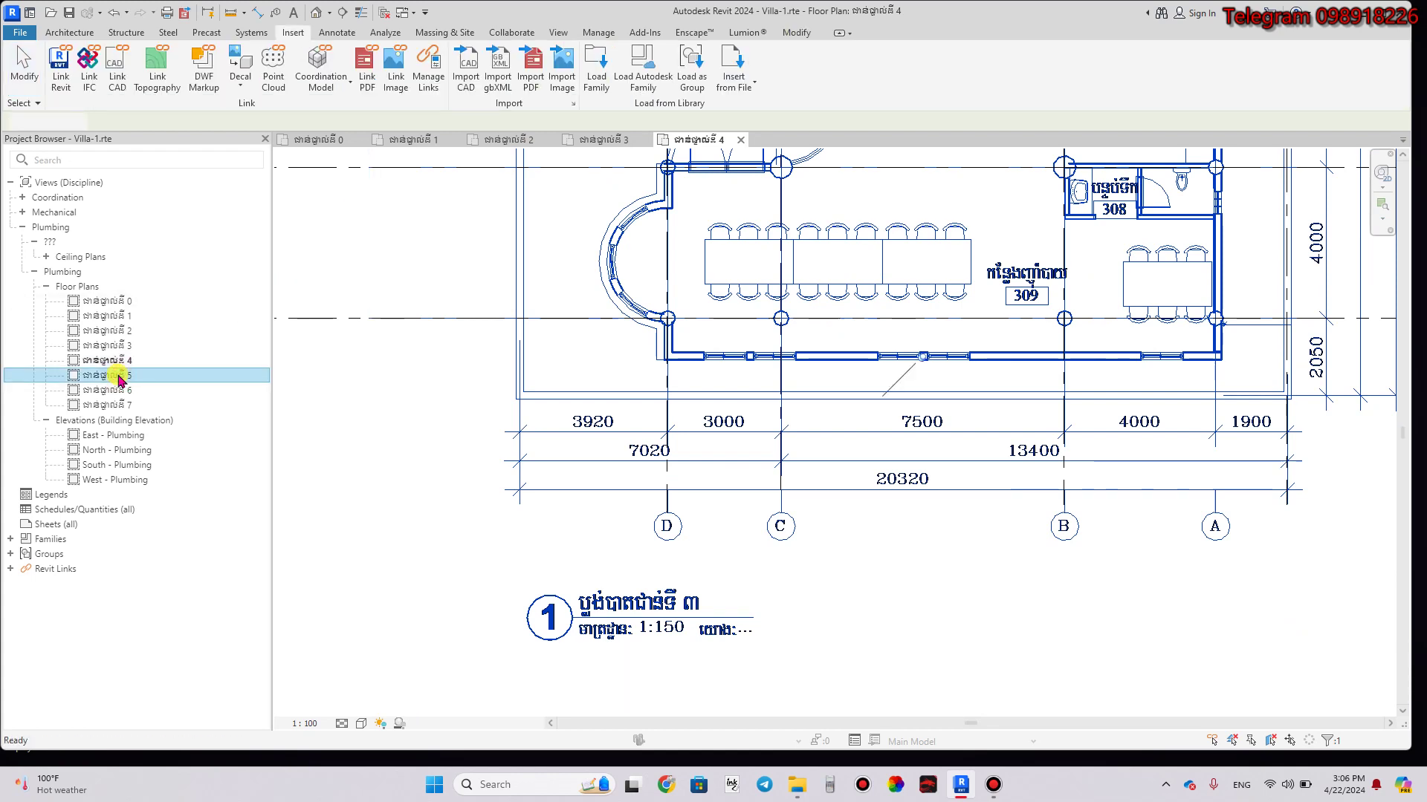
double_click(119, 375)
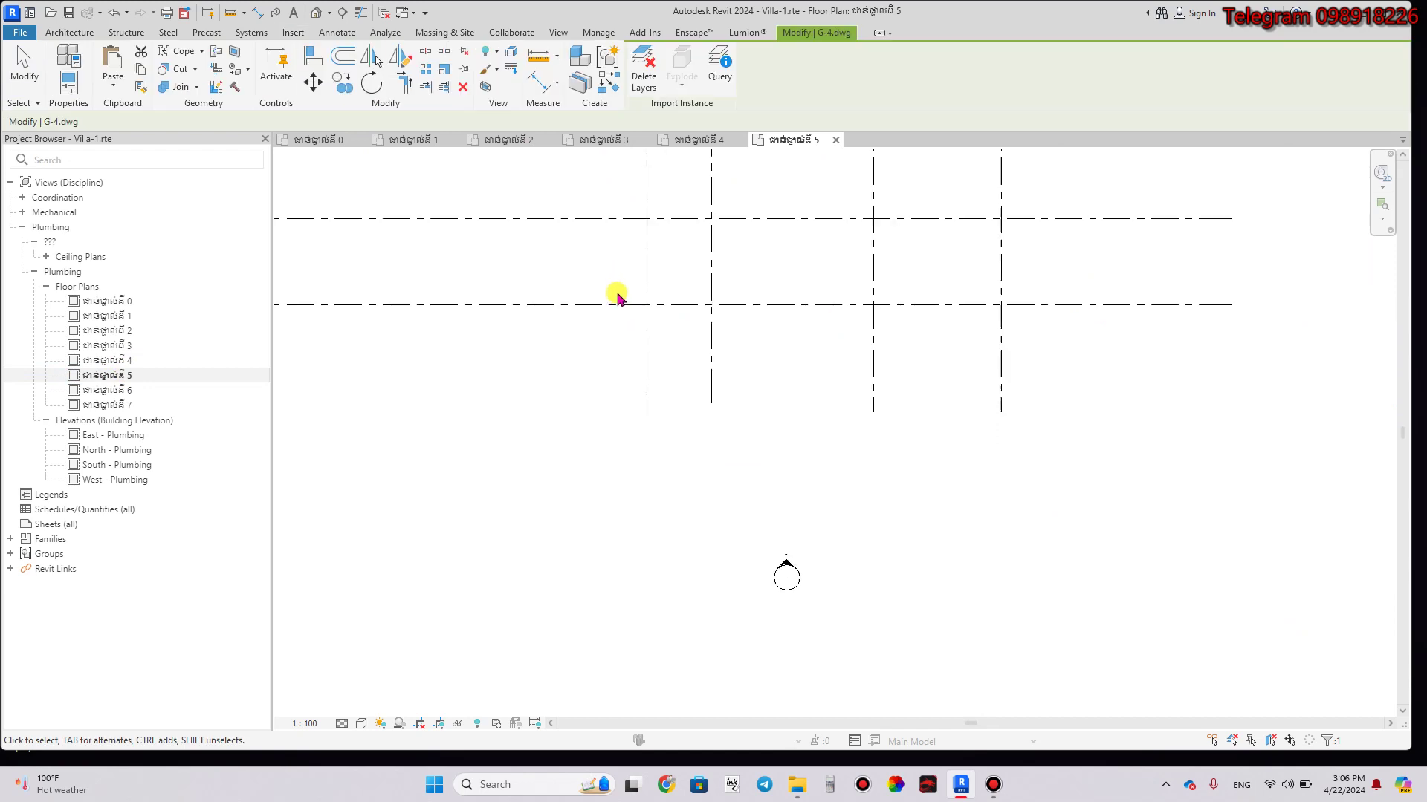
scroll(610, 311, down, 1)
scroll(572, 399, down, 1)
scroll(567, 439, down, 1)
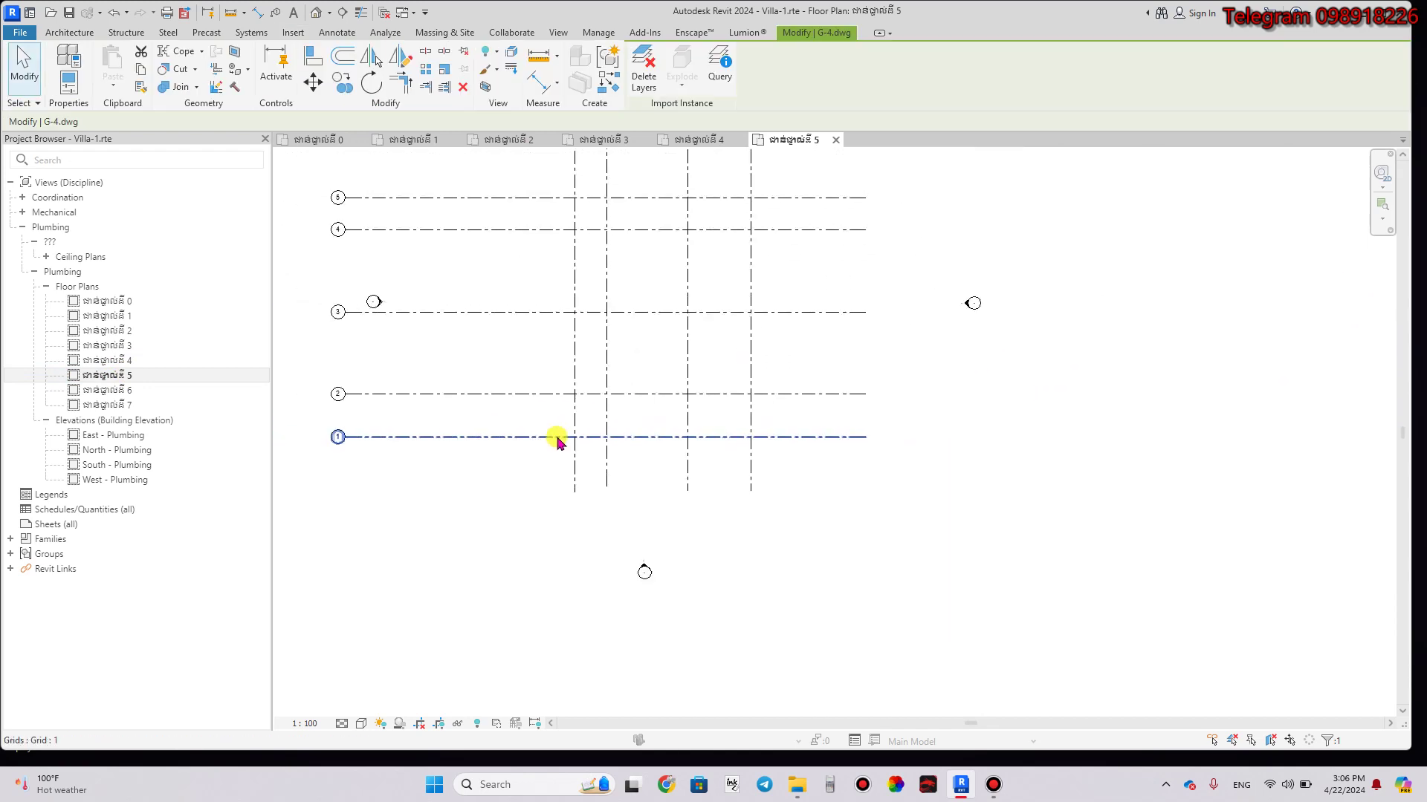
scroll(479, 303, down, 1)
middle_drag(503, 322, 532, 376)
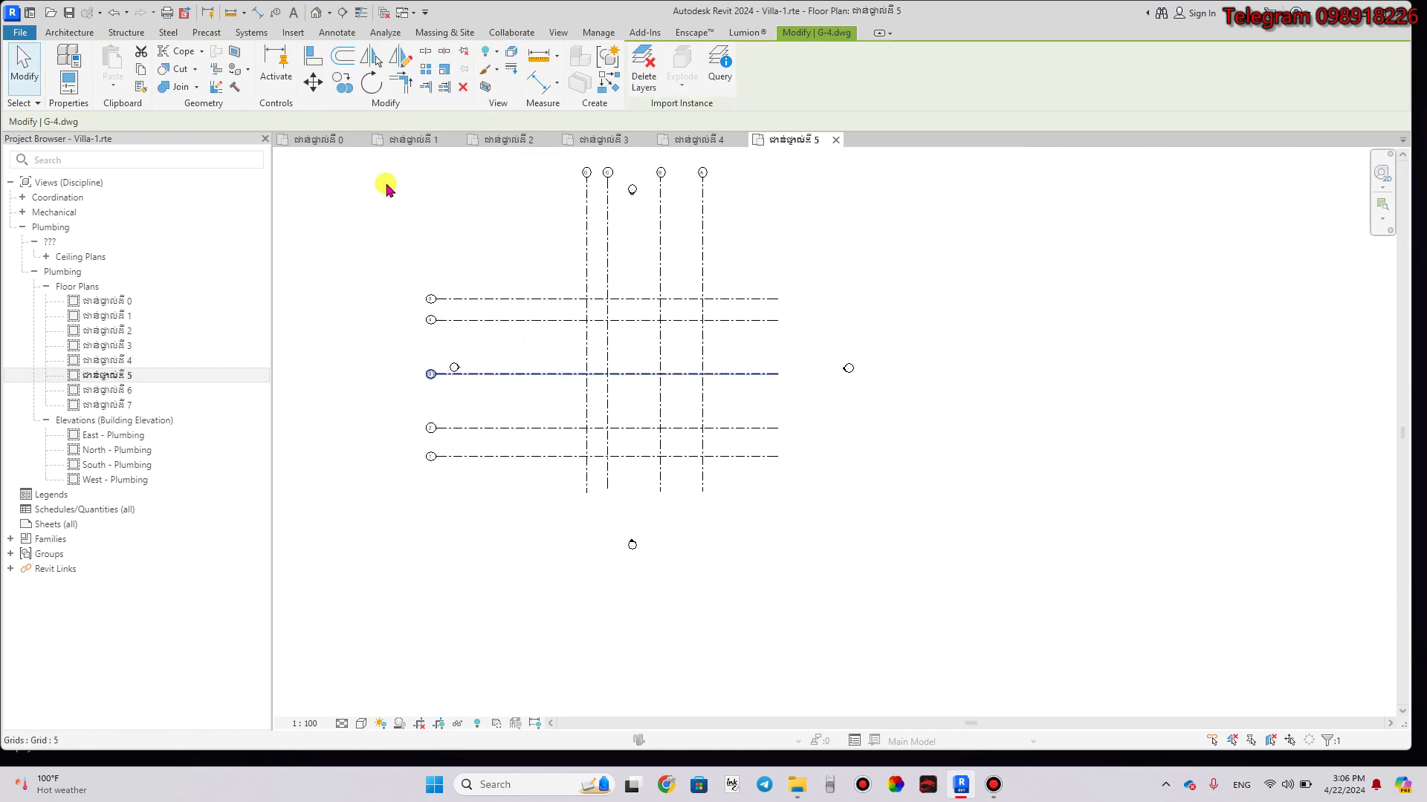
Link G-5.dwg into the level 5 plan via Insert > Link CAD.
click(292, 30)
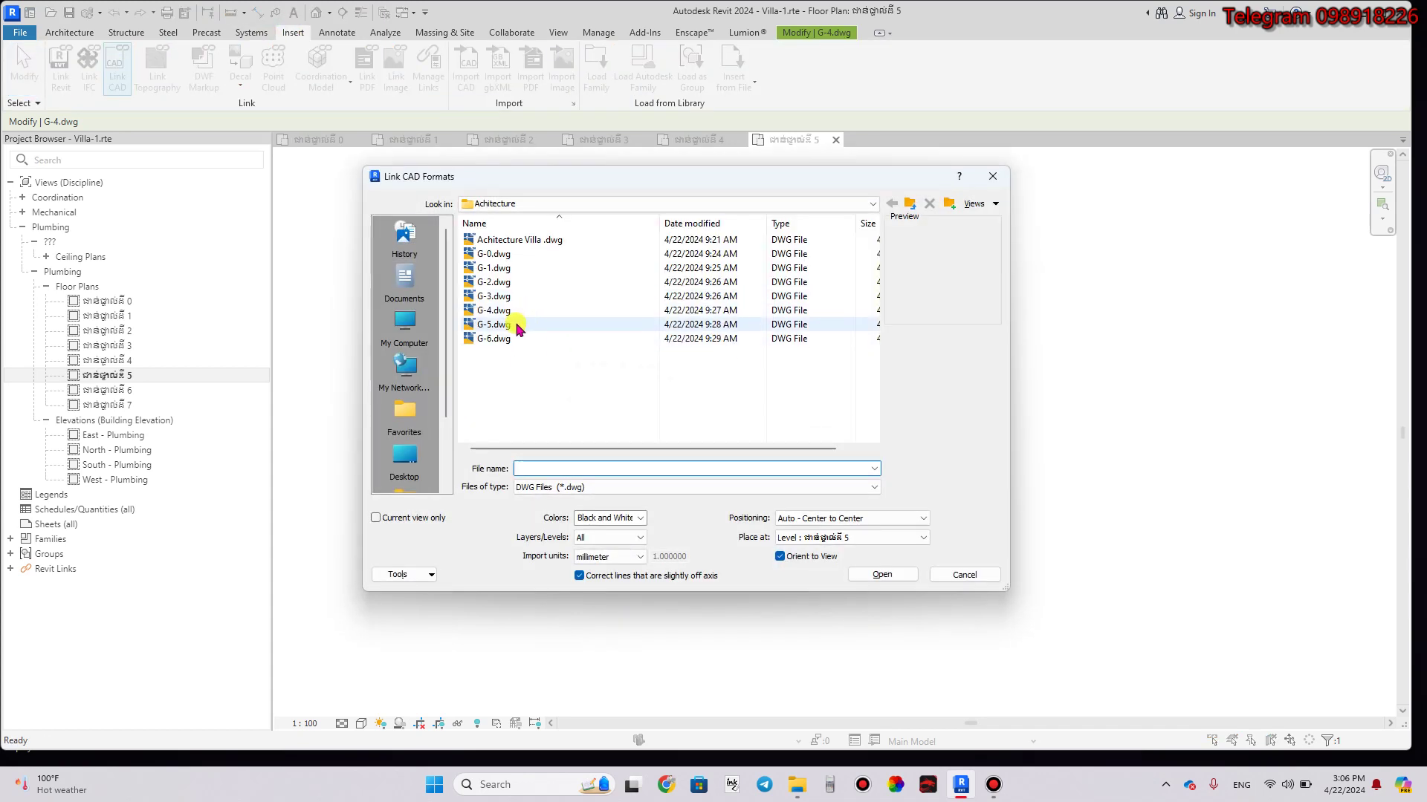
click(518, 327)
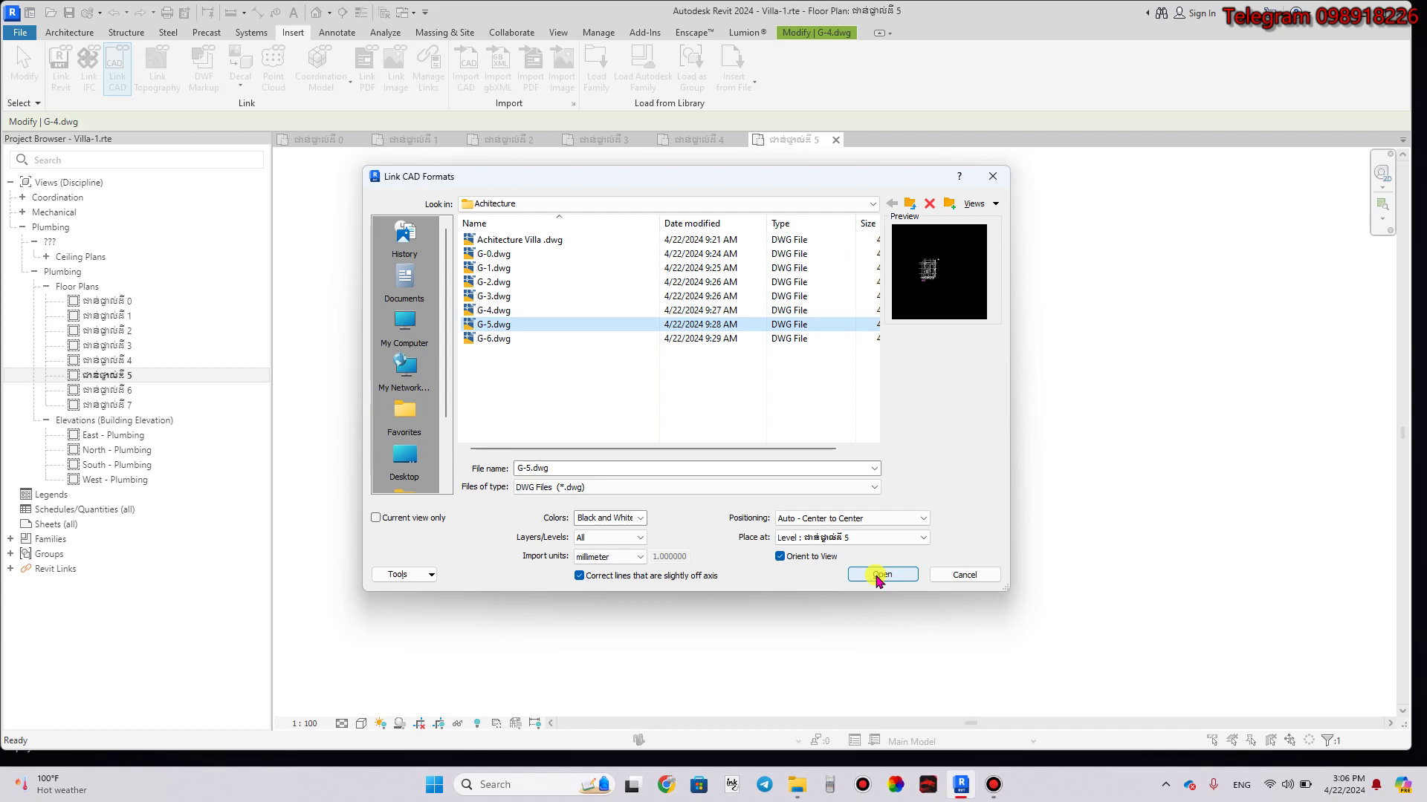
click(879, 575)
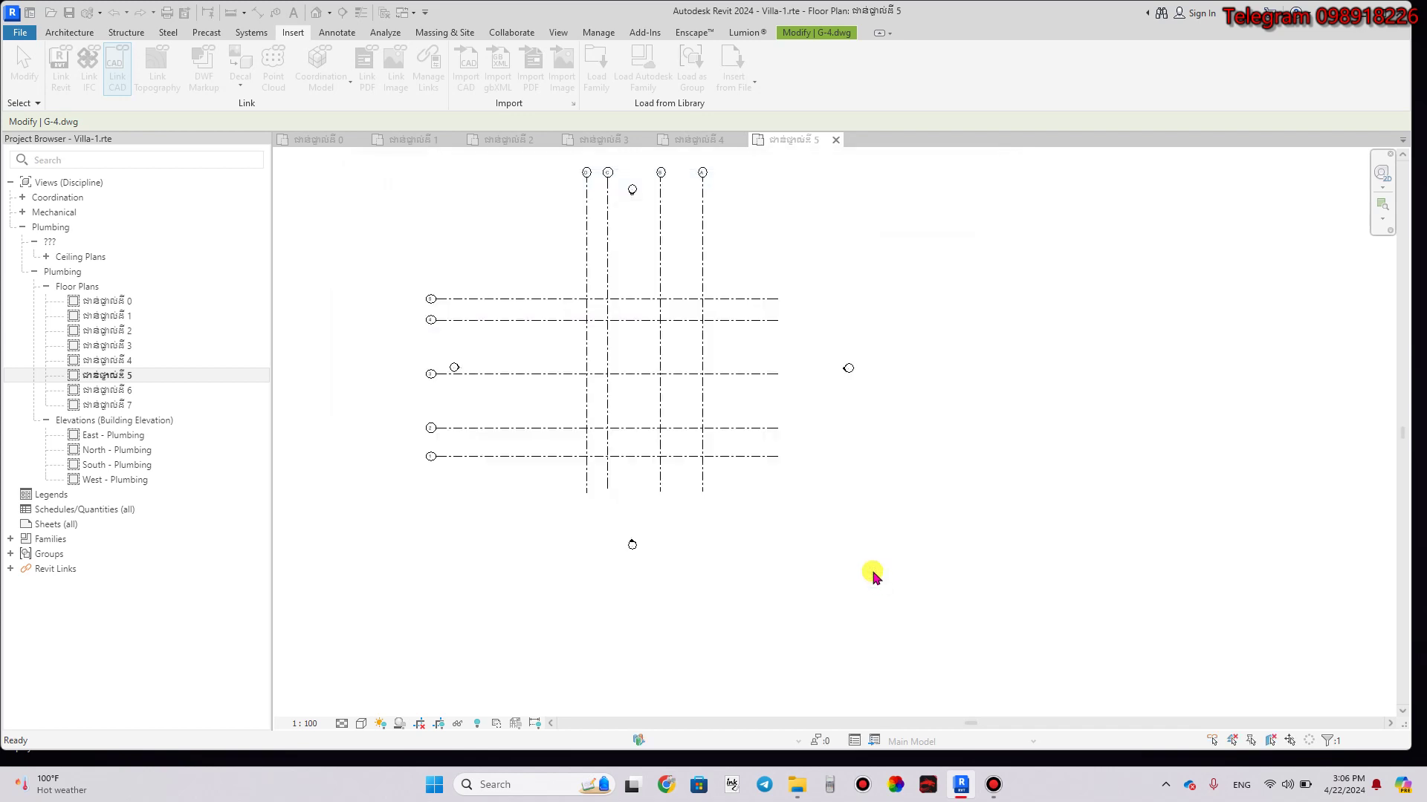
Clear the selection and select the linked G-5 drawing.
key(Escape)
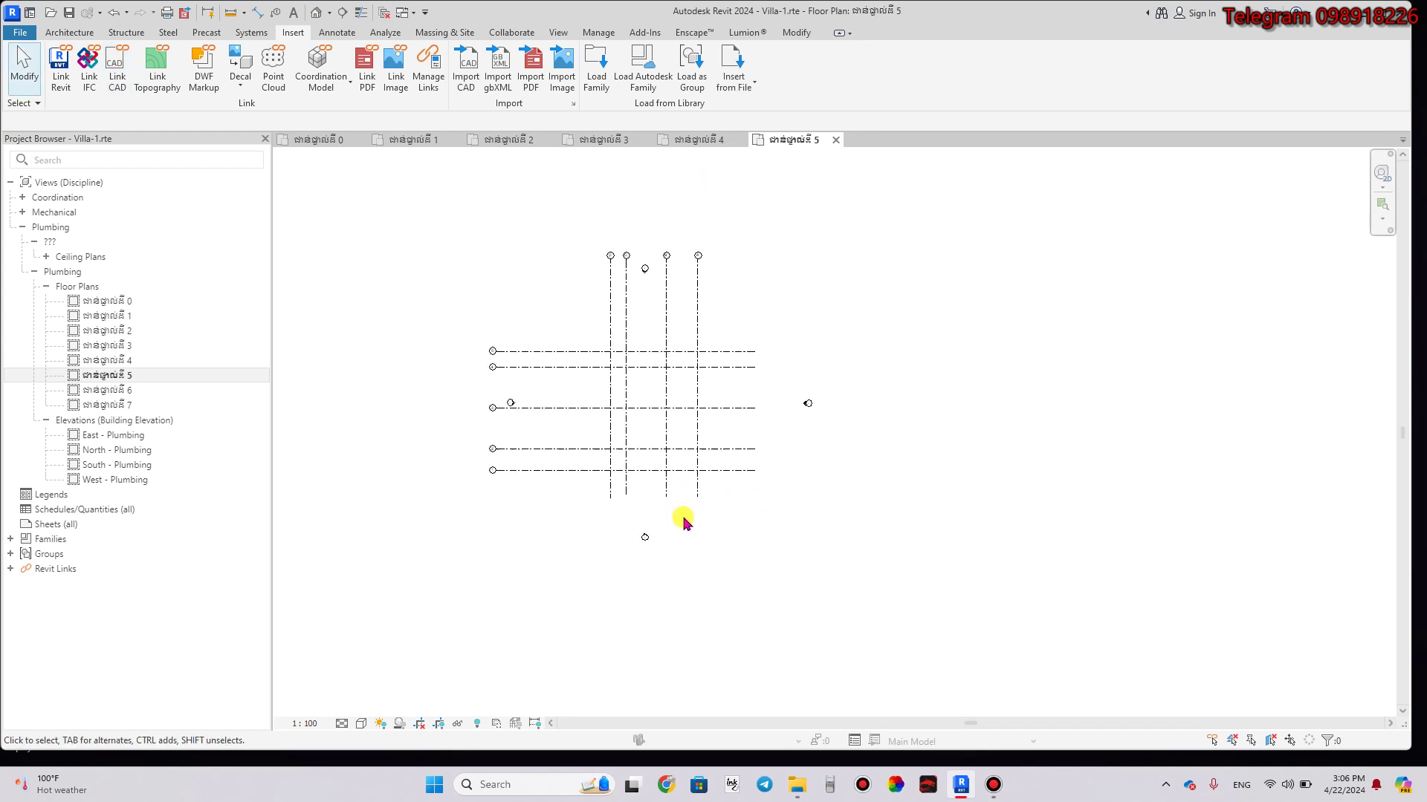
scroll(682, 517, down, 3)
scroll(674, 594, down, 2)
scroll(673, 531, down, 2)
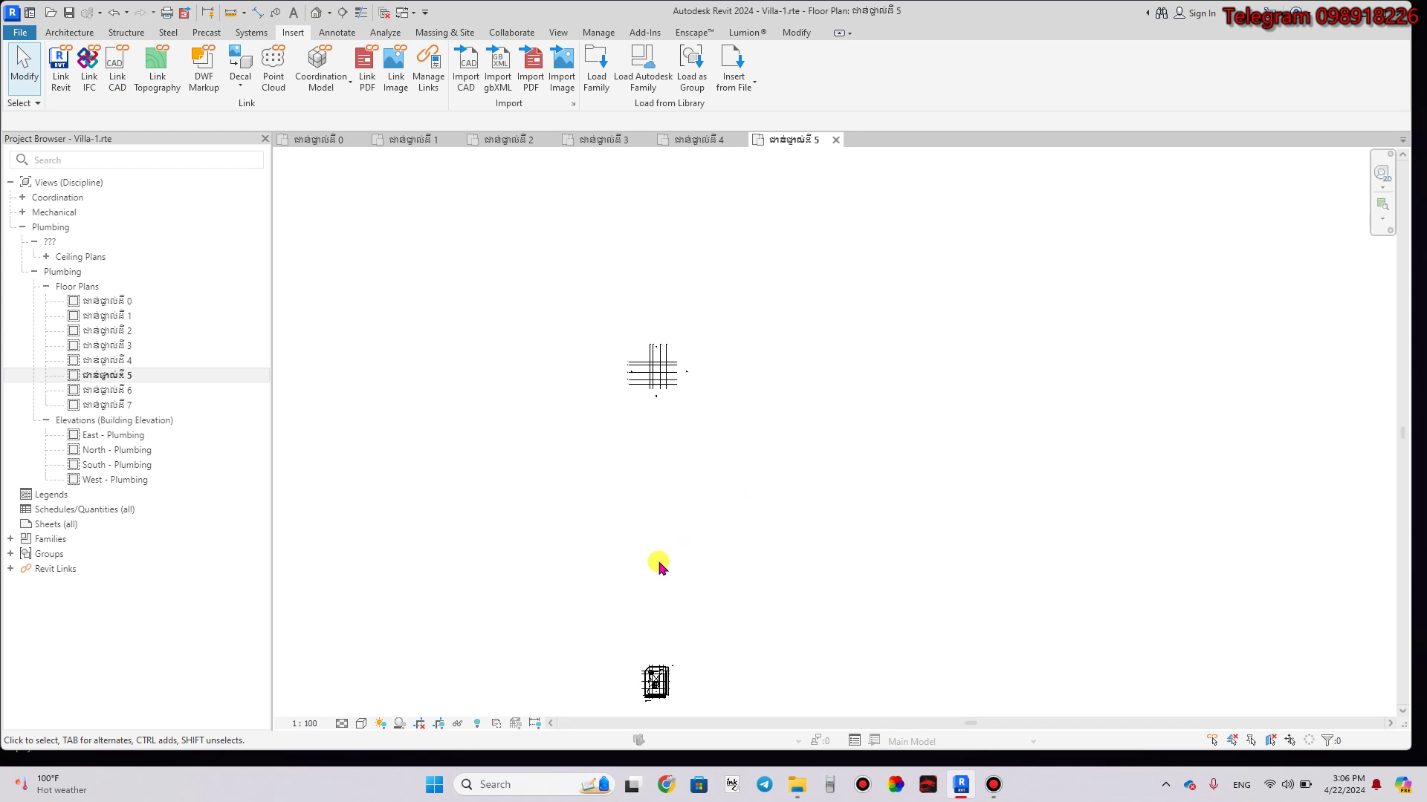
scroll(674, 640, up, 1)
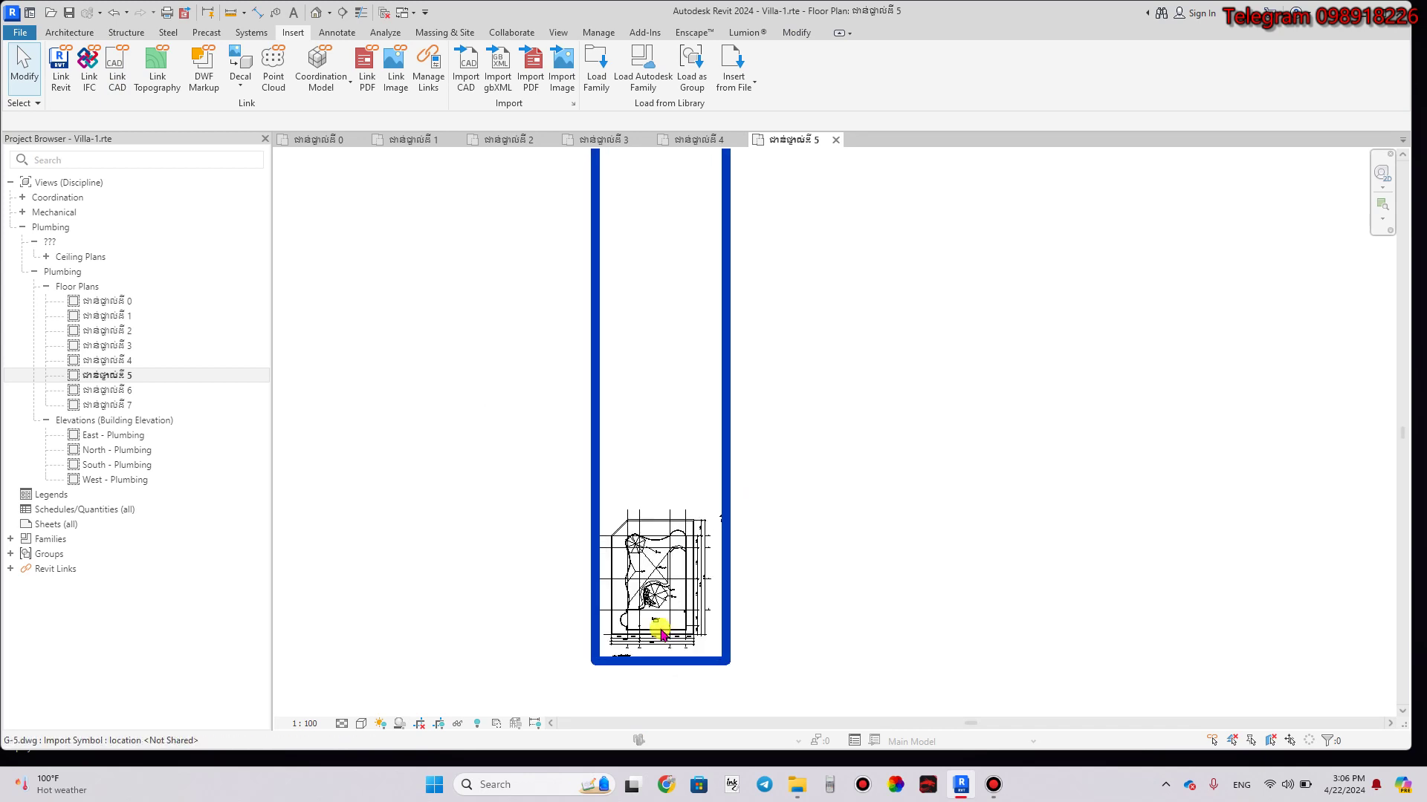
scroll(653, 627, up, 2)
scroll(644, 608, up, 2)
scroll(594, 631, up, 1)
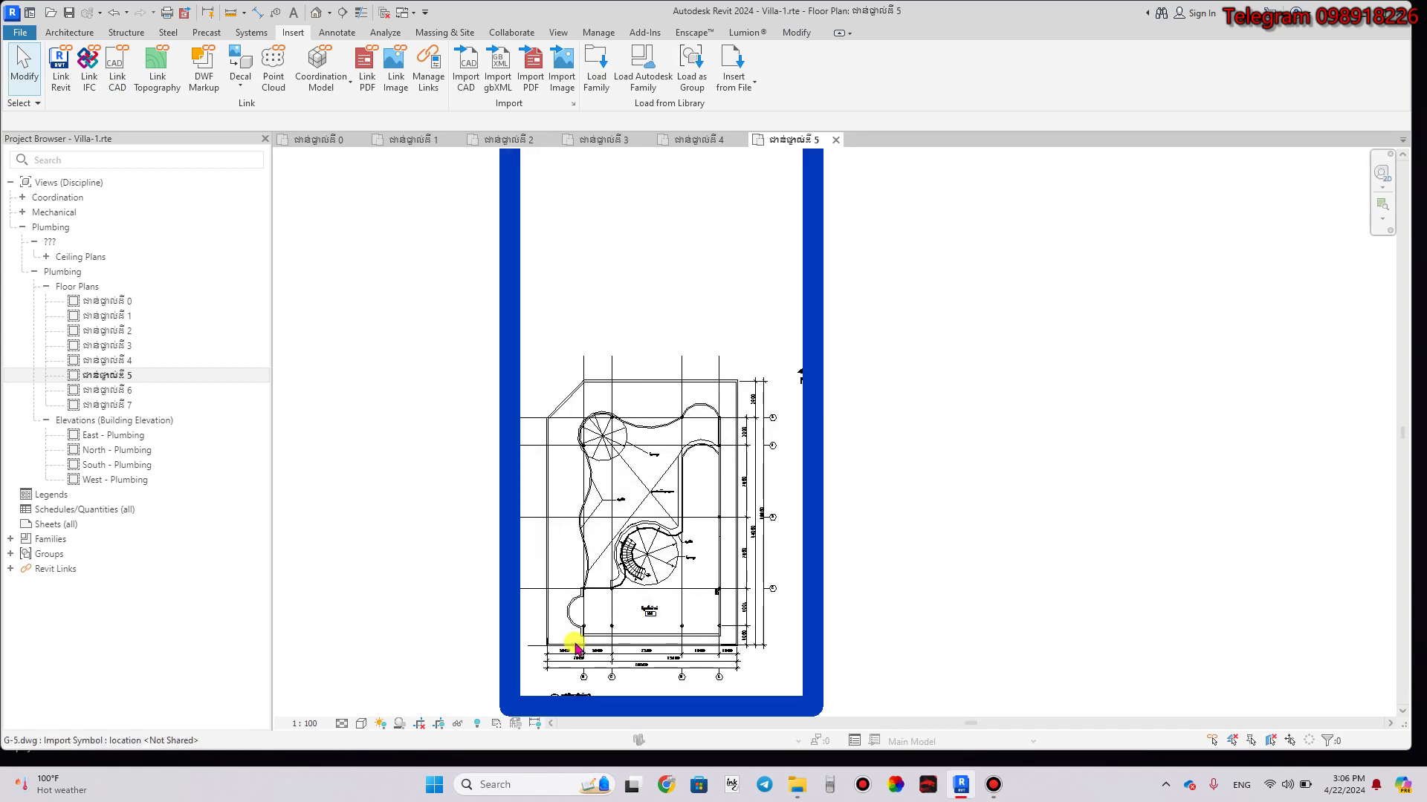
scroll(573, 642, up, 2)
click(597, 630)
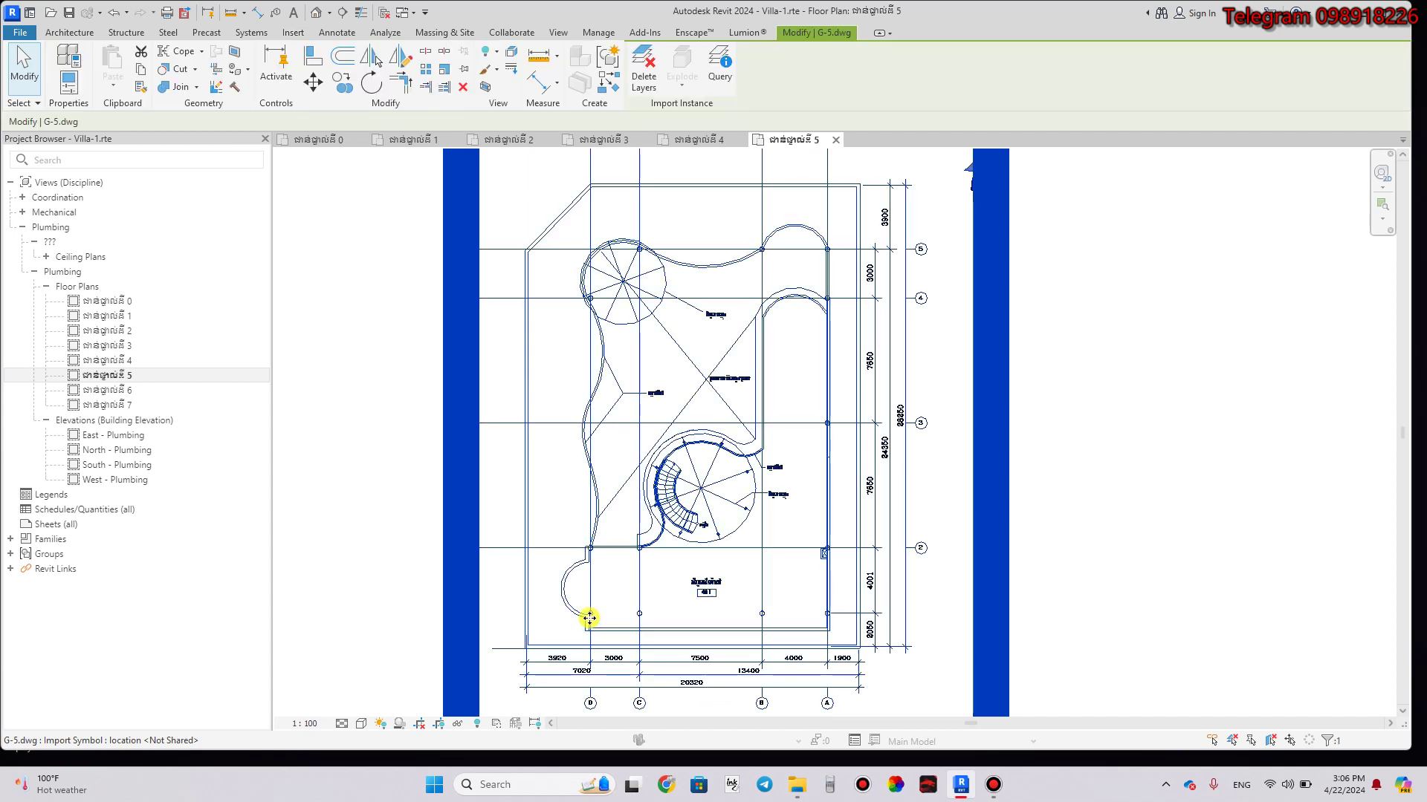
scroll(594, 623, up, 1)
middle_drag(593, 605, 596, 509)
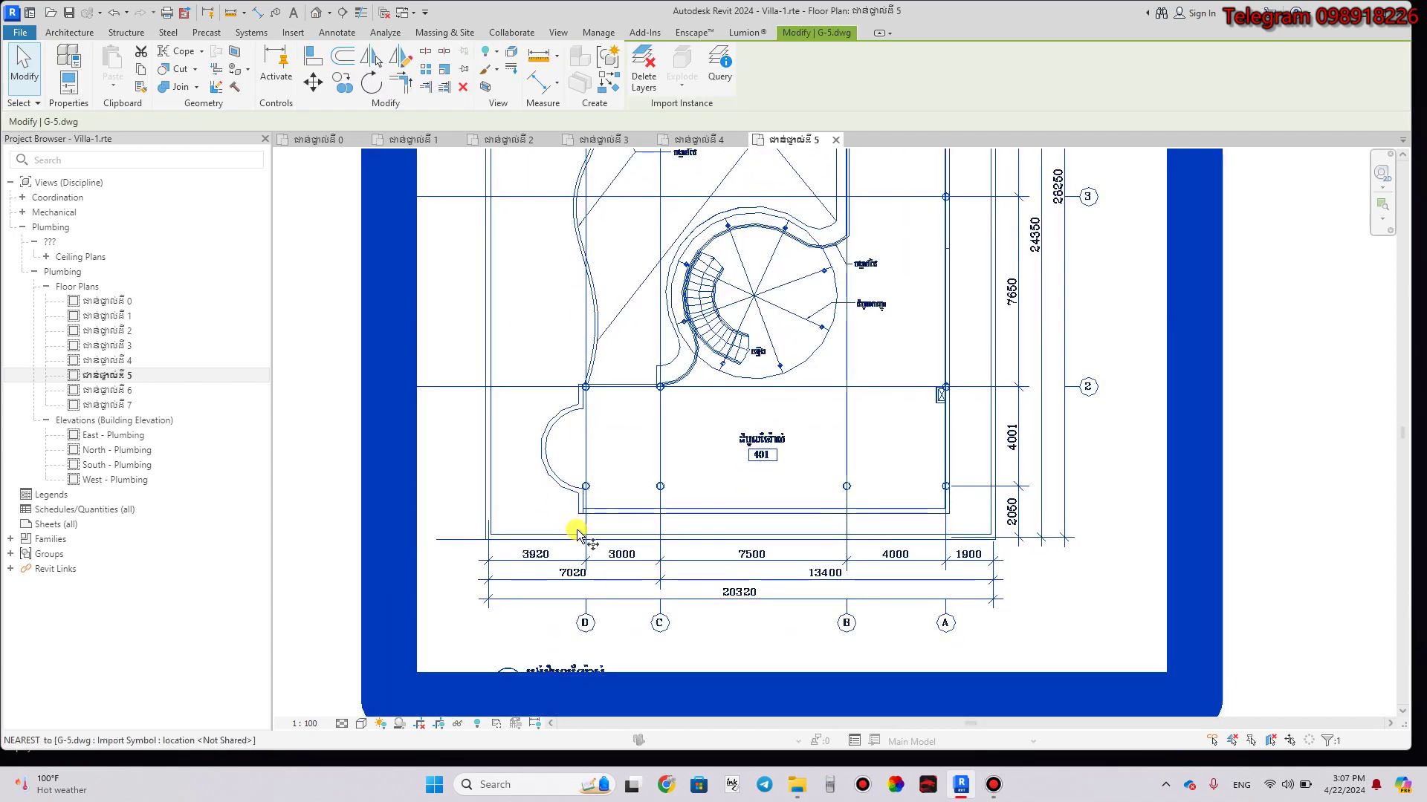
scroll(573, 531, up, 1)
scroll(576, 491, up, 1)
Move G-5 with MV from its grid D column onto the project grid 1 intersection.
key(m)
key(v)
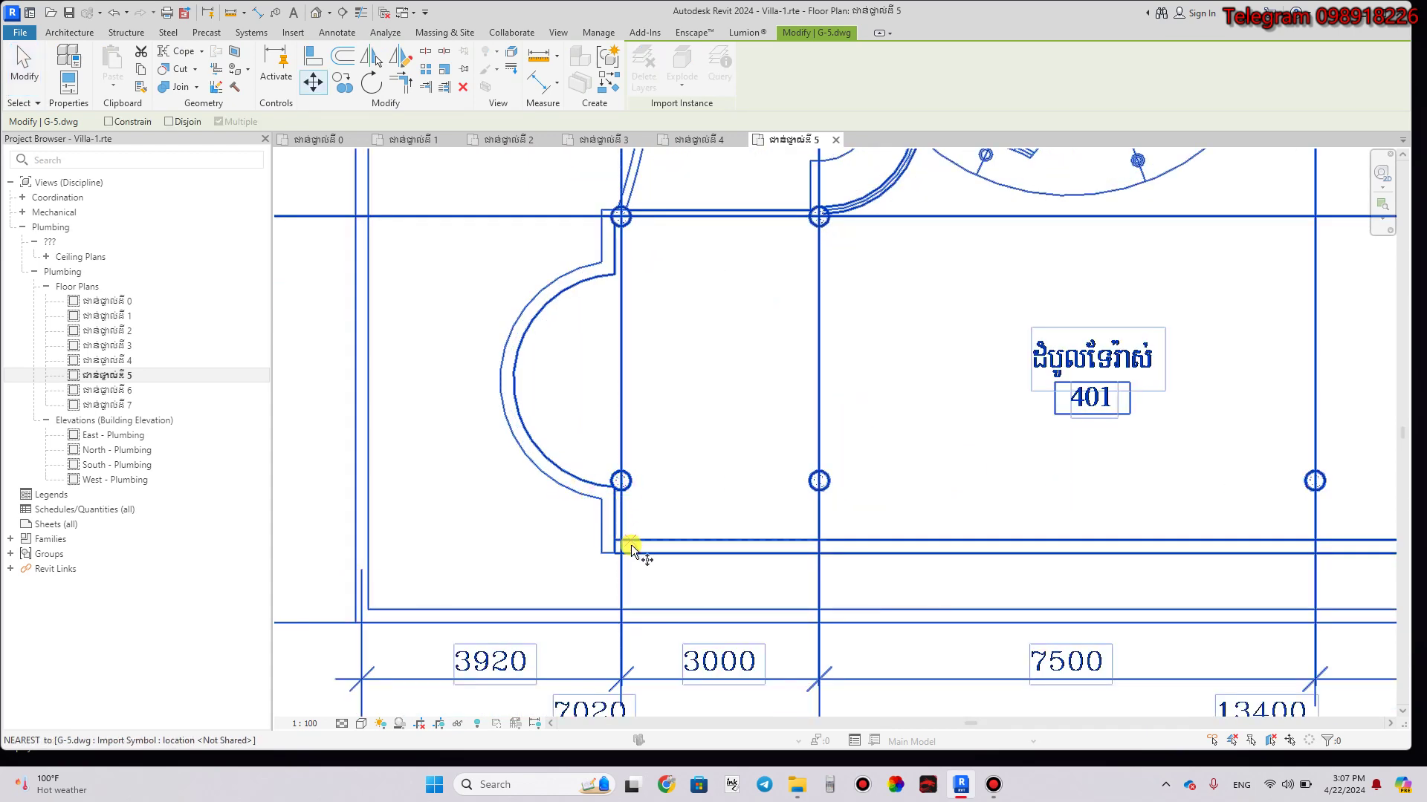
scroll(630, 548, down, 1)
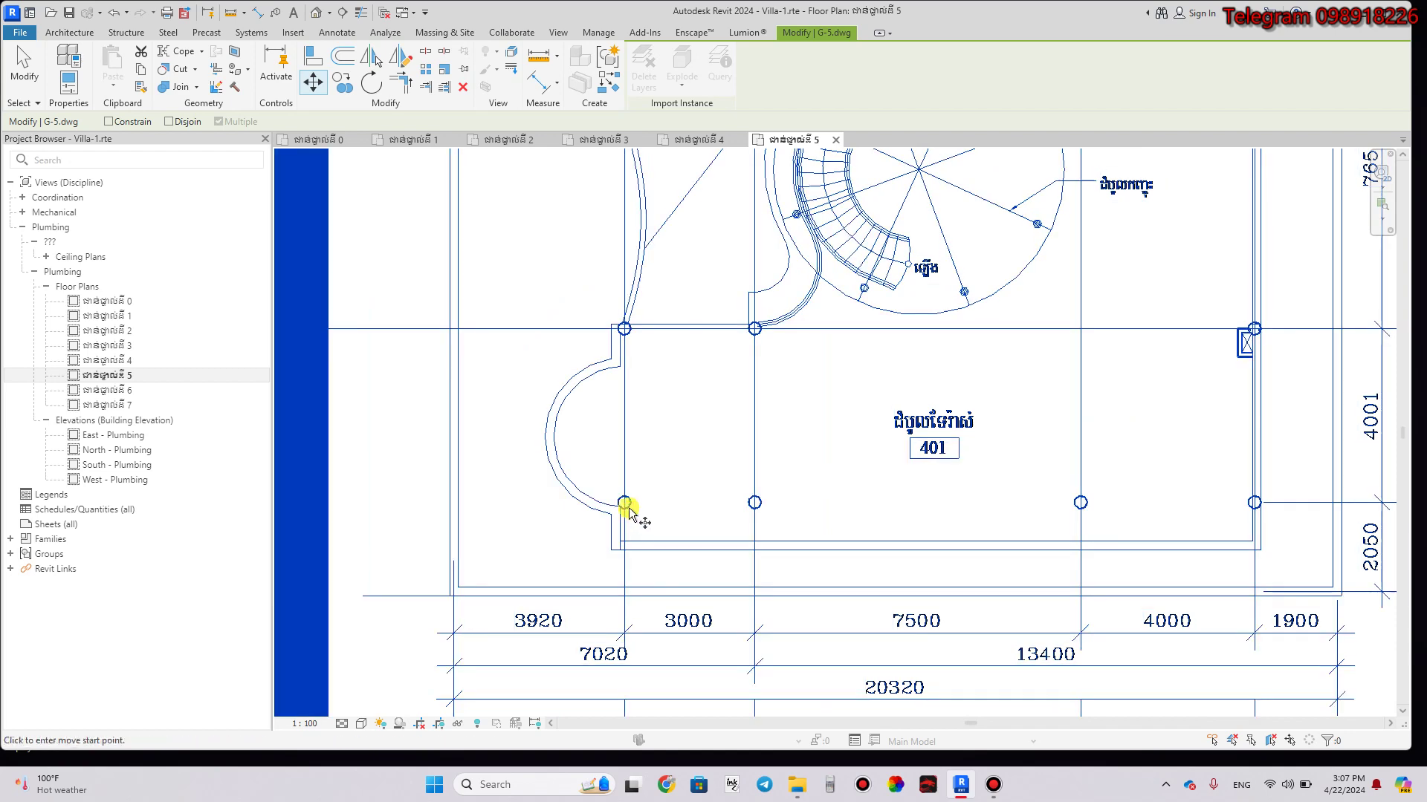
scroll(624, 501, up, 1)
scroll(625, 509, up, 1)
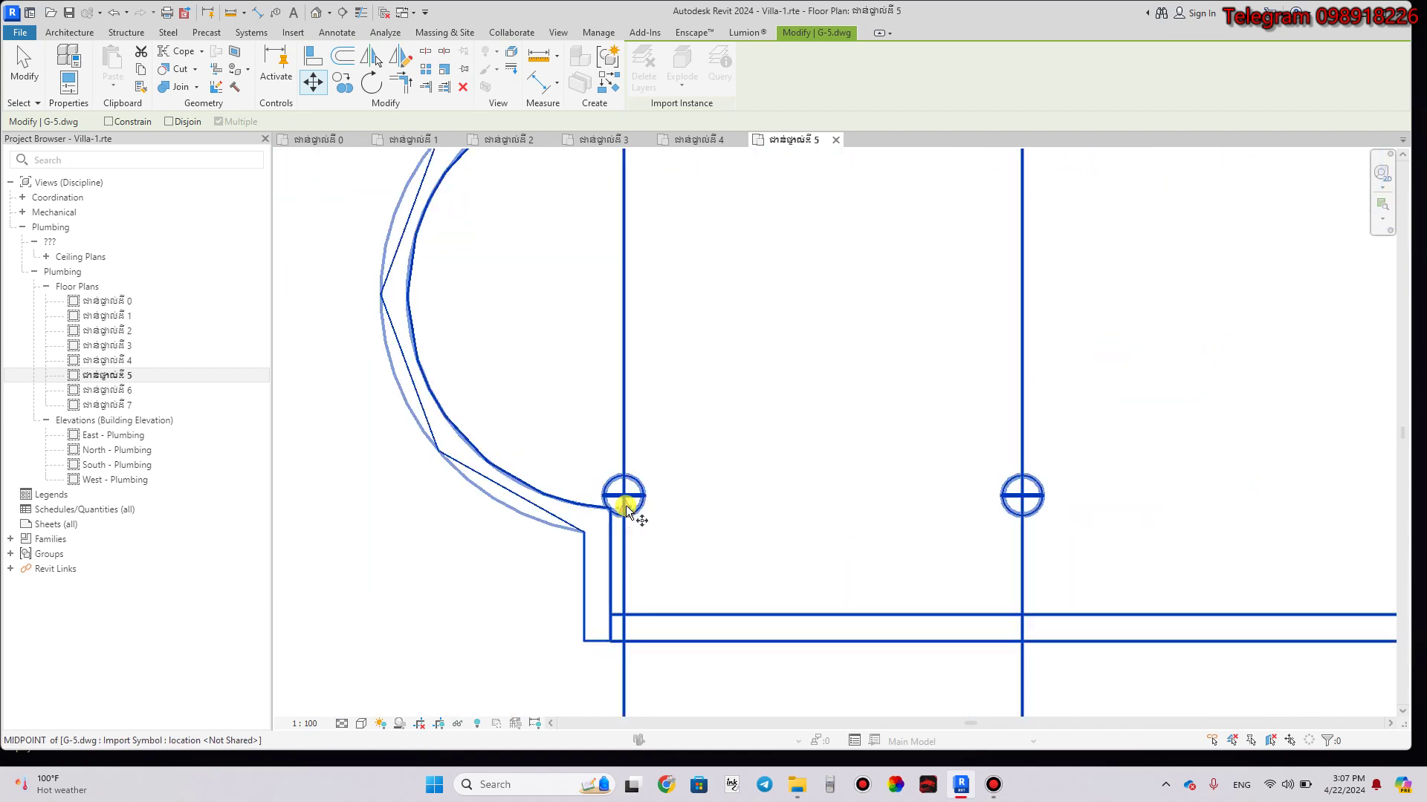
click(625, 501)
scroll(615, 382, down, 2)
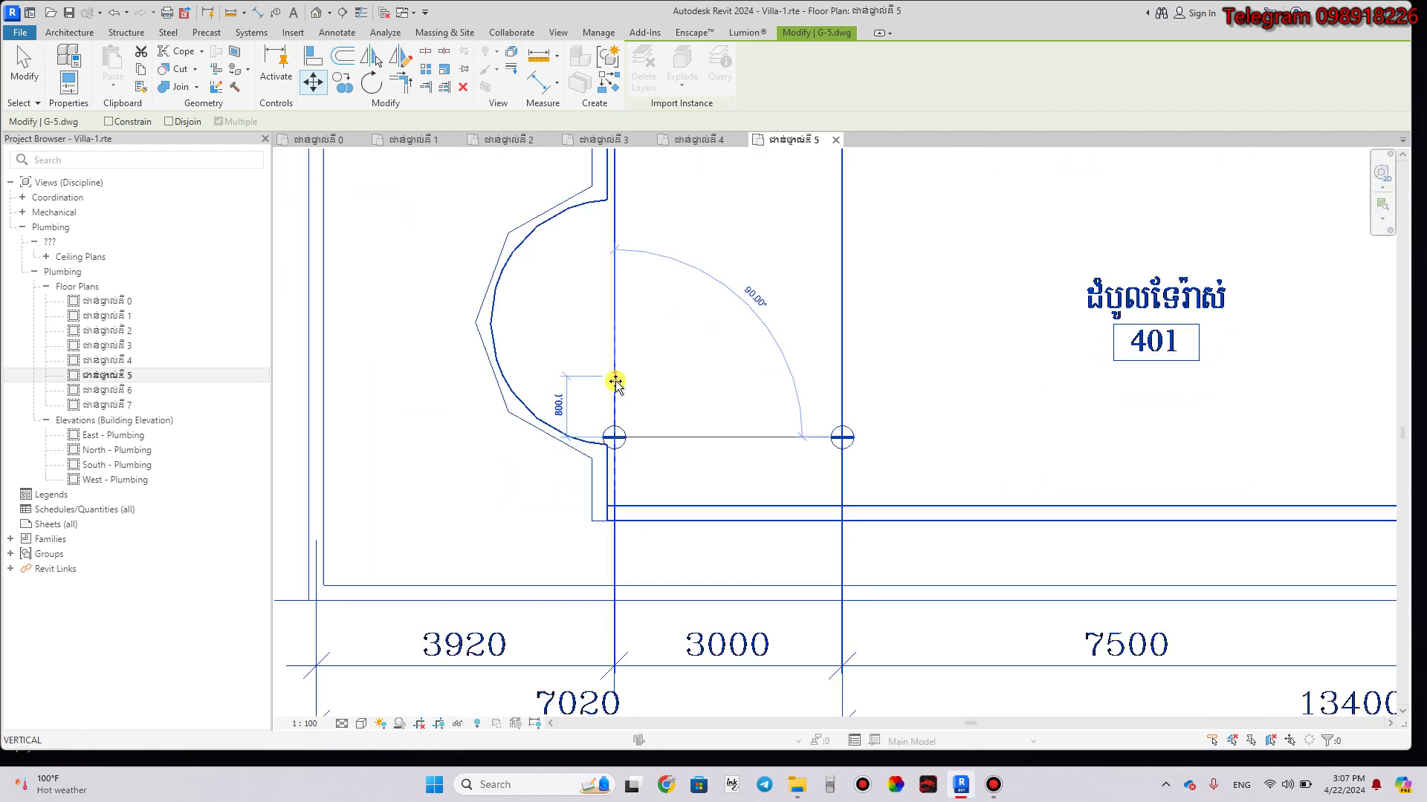
scroll(621, 395, down, 1)
scroll(621, 398, down, 1)
scroll(621, 398, down, 1)
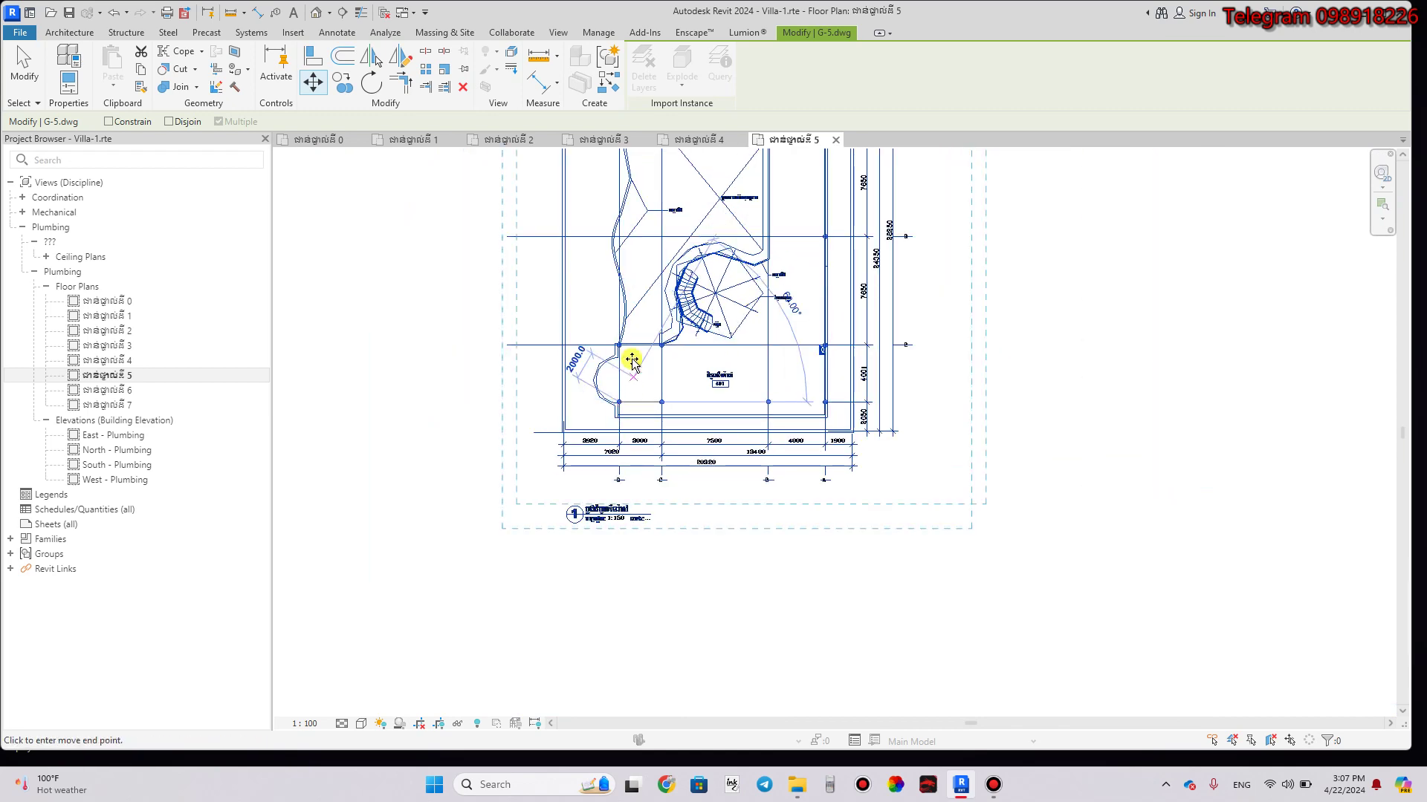
middle_drag(647, 446, 637, 662)
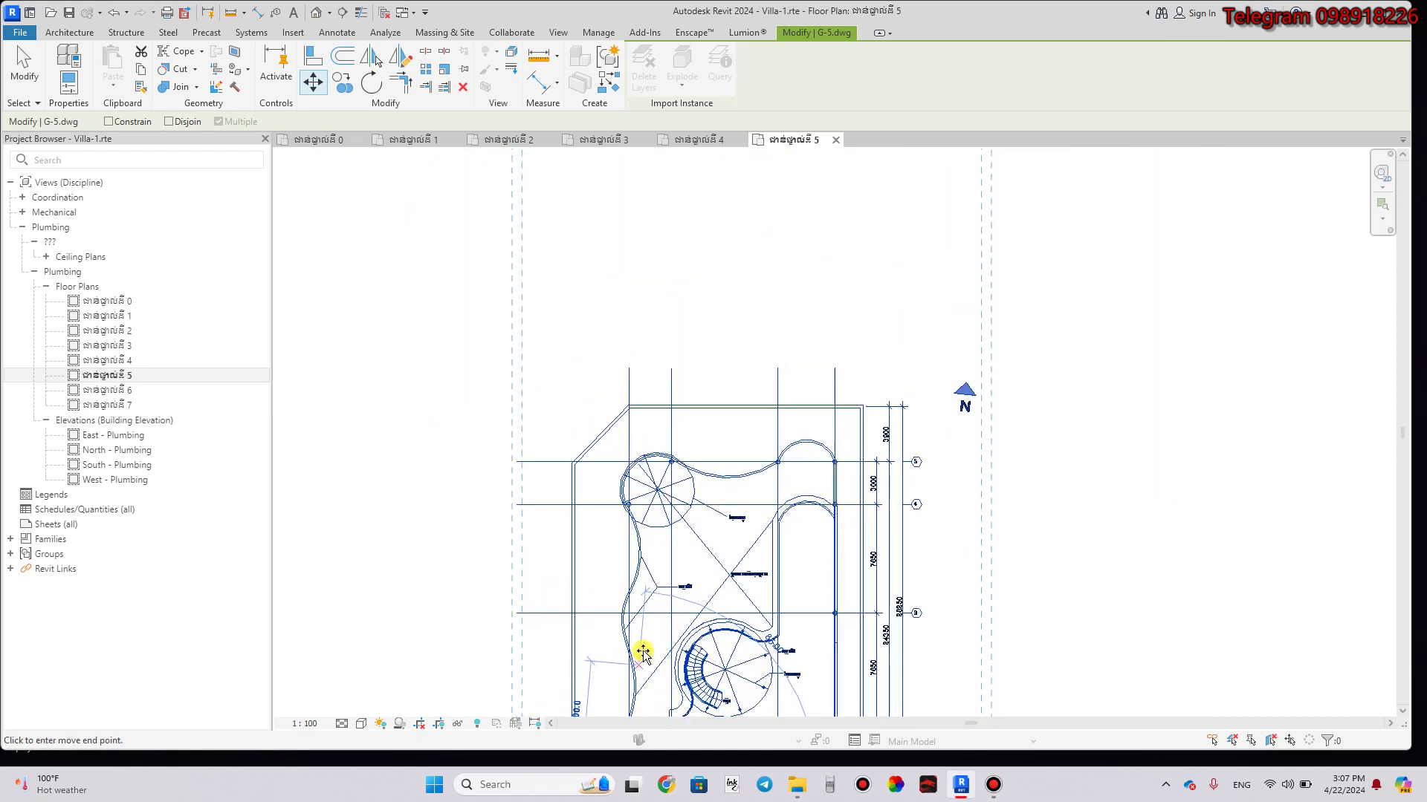
scroll(637, 653, down, 1)
middle_drag(653, 315, 669, 614)
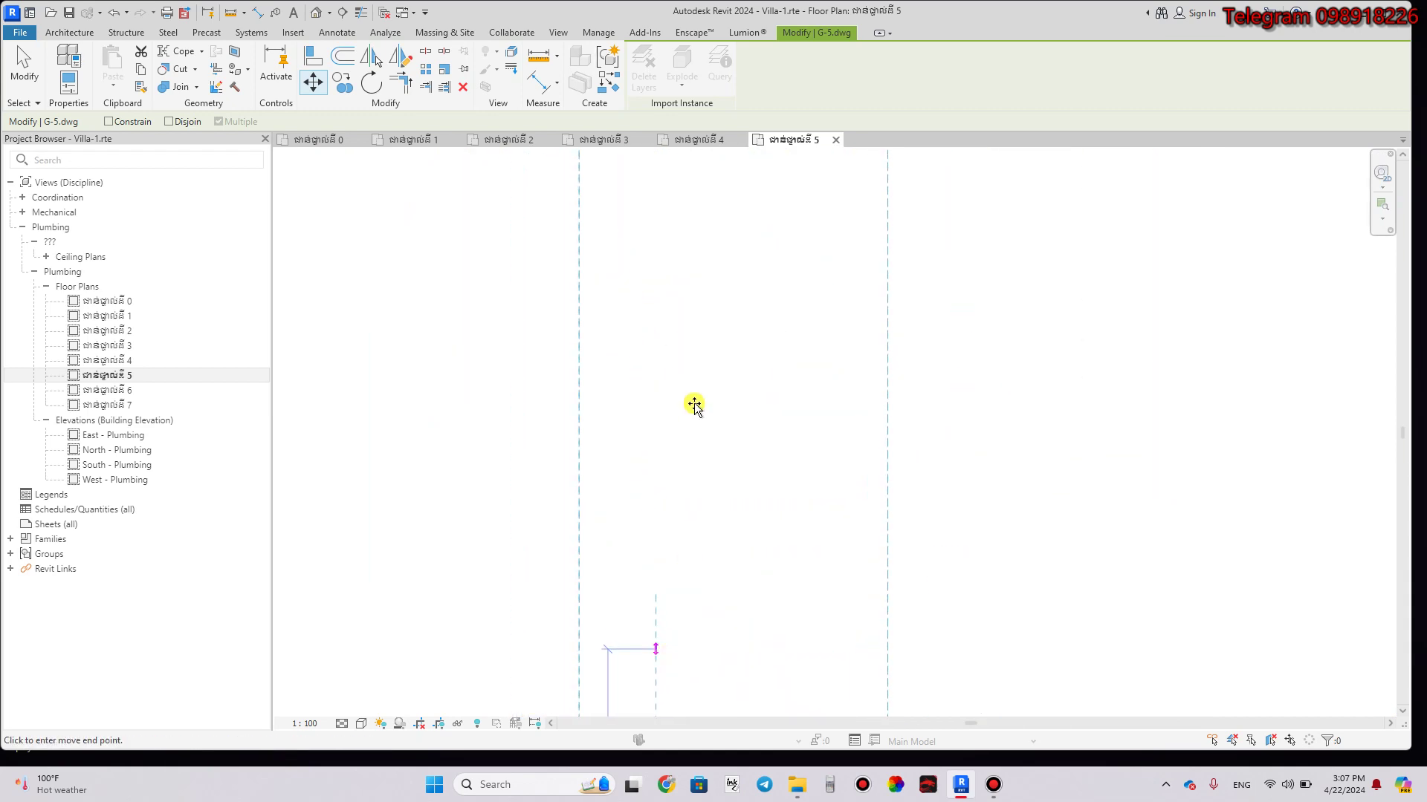
scroll(691, 379, down, 1)
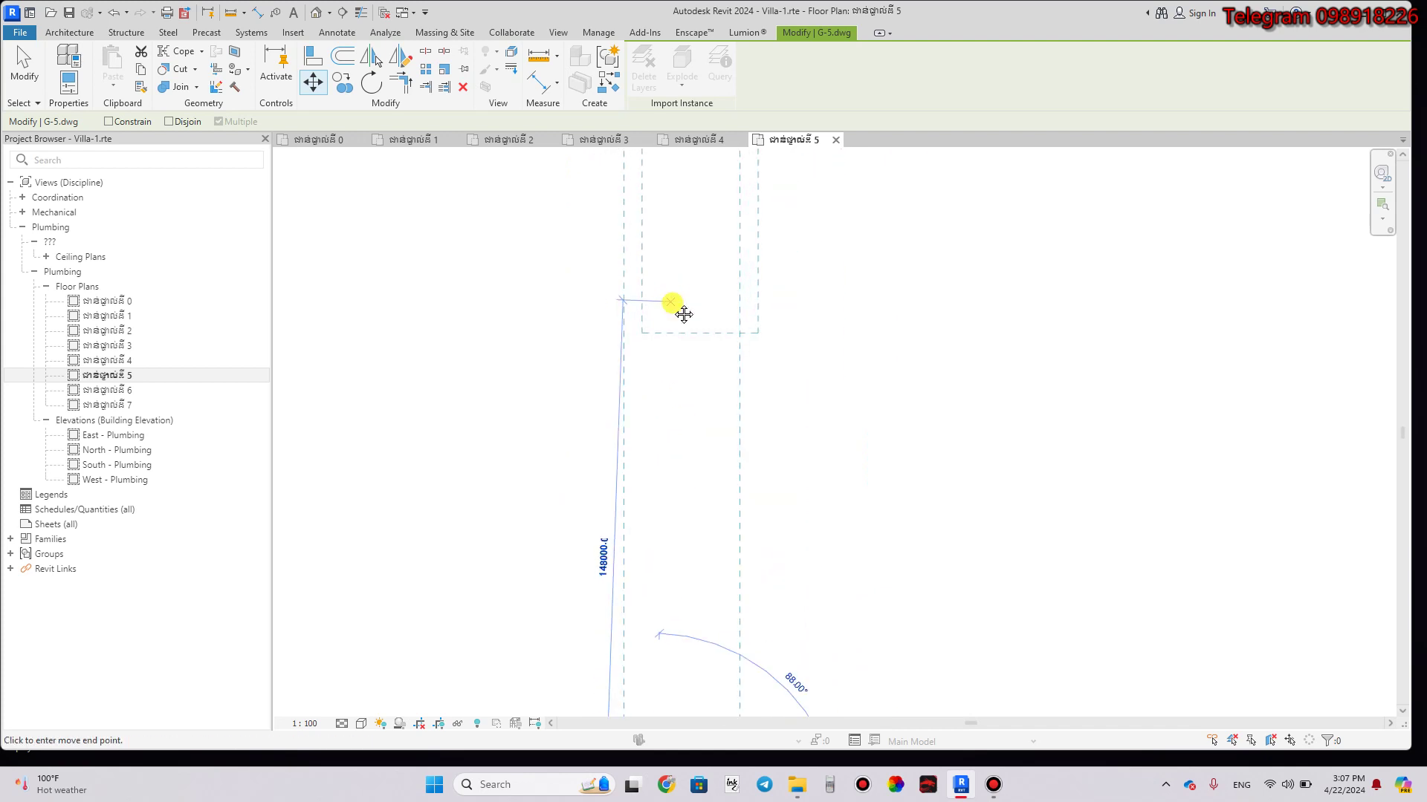
middle_drag(678, 312, 638, 637)
scroll(665, 376, up, 1)
scroll(651, 487, down, 2)
scroll(631, 372, up, 1)
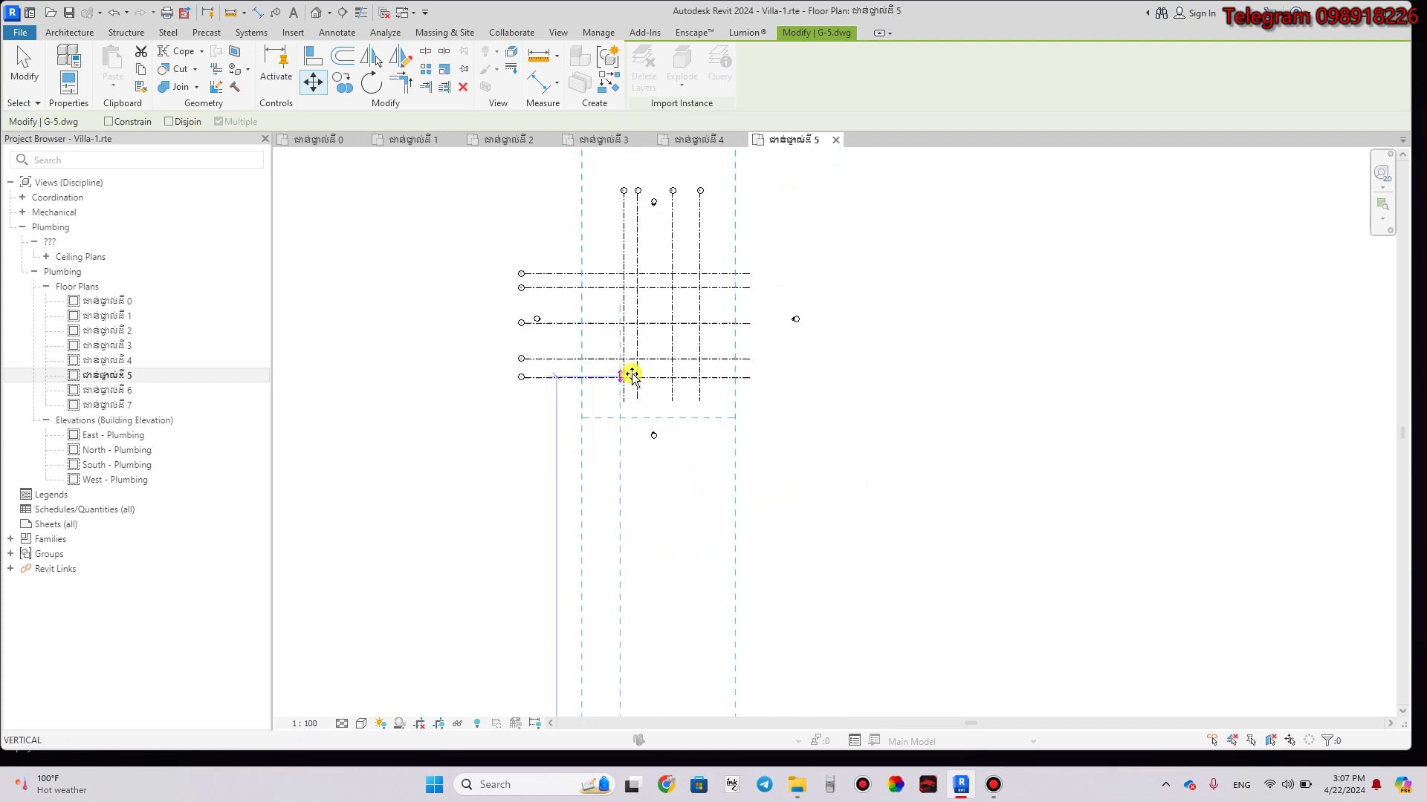
scroll(633, 372, up, 1)
scroll(622, 372, up, 1)
scroll(621, 371, up, 2)
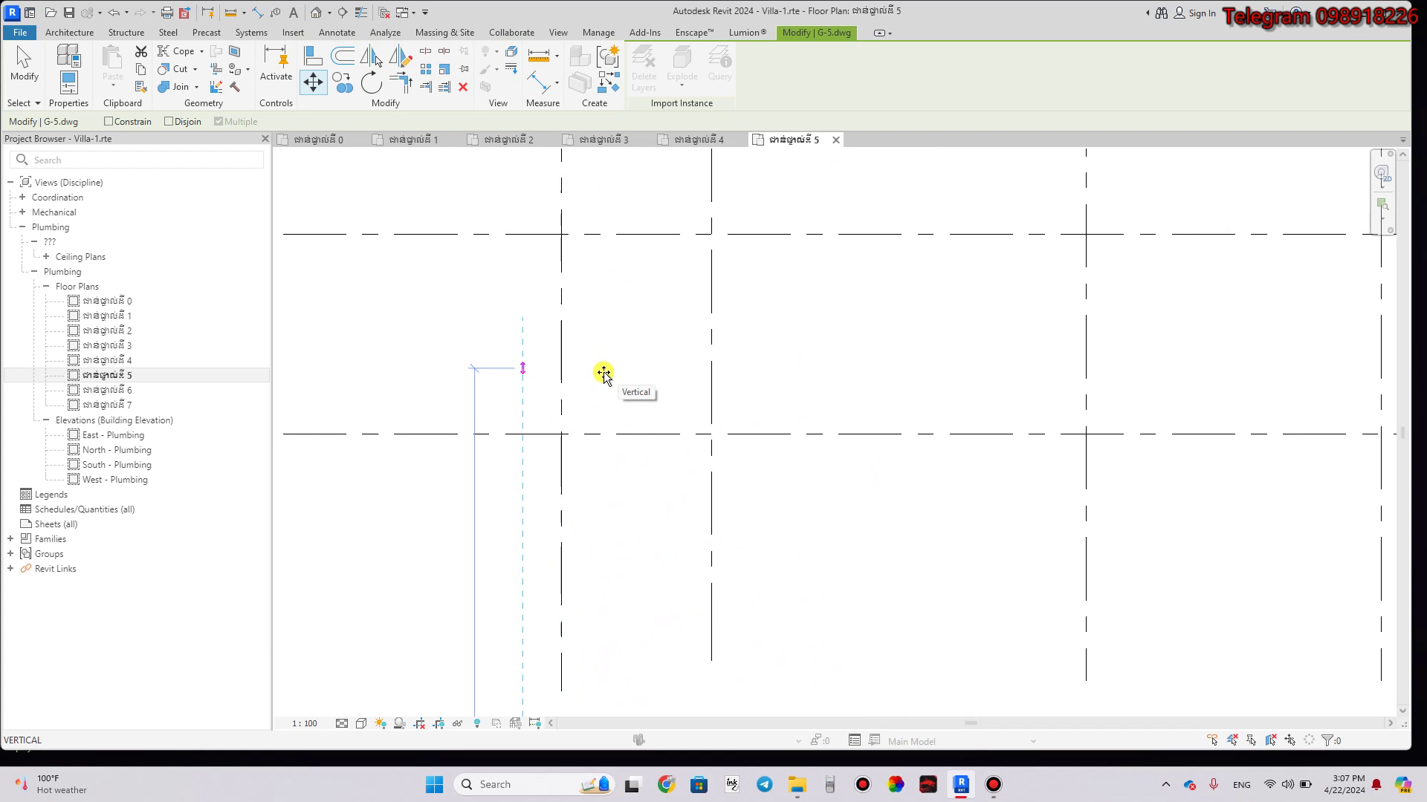
click(521, 433)
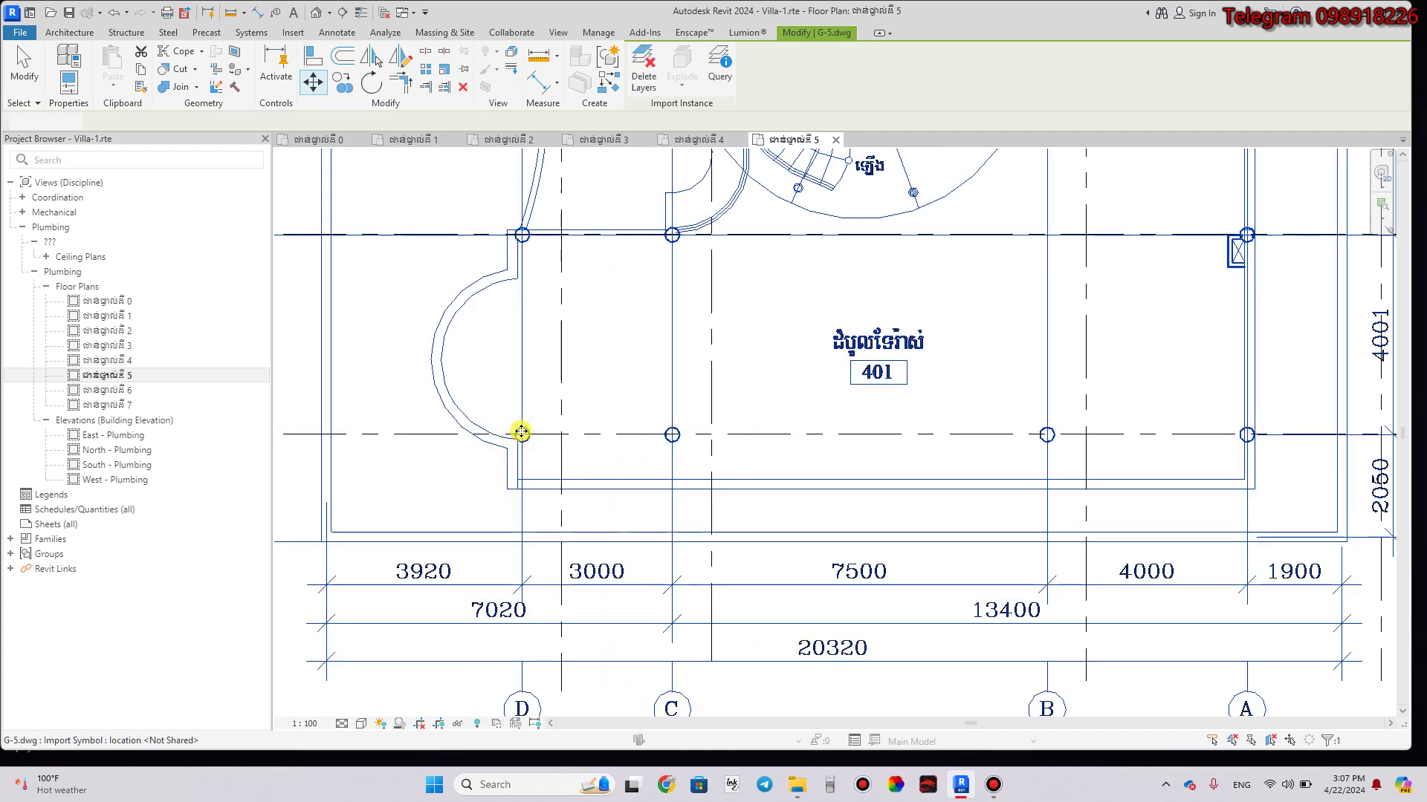
Reselect G-5 and snap its column circle onto the project grid with a second move.
scroll(520, 433, up, 2)
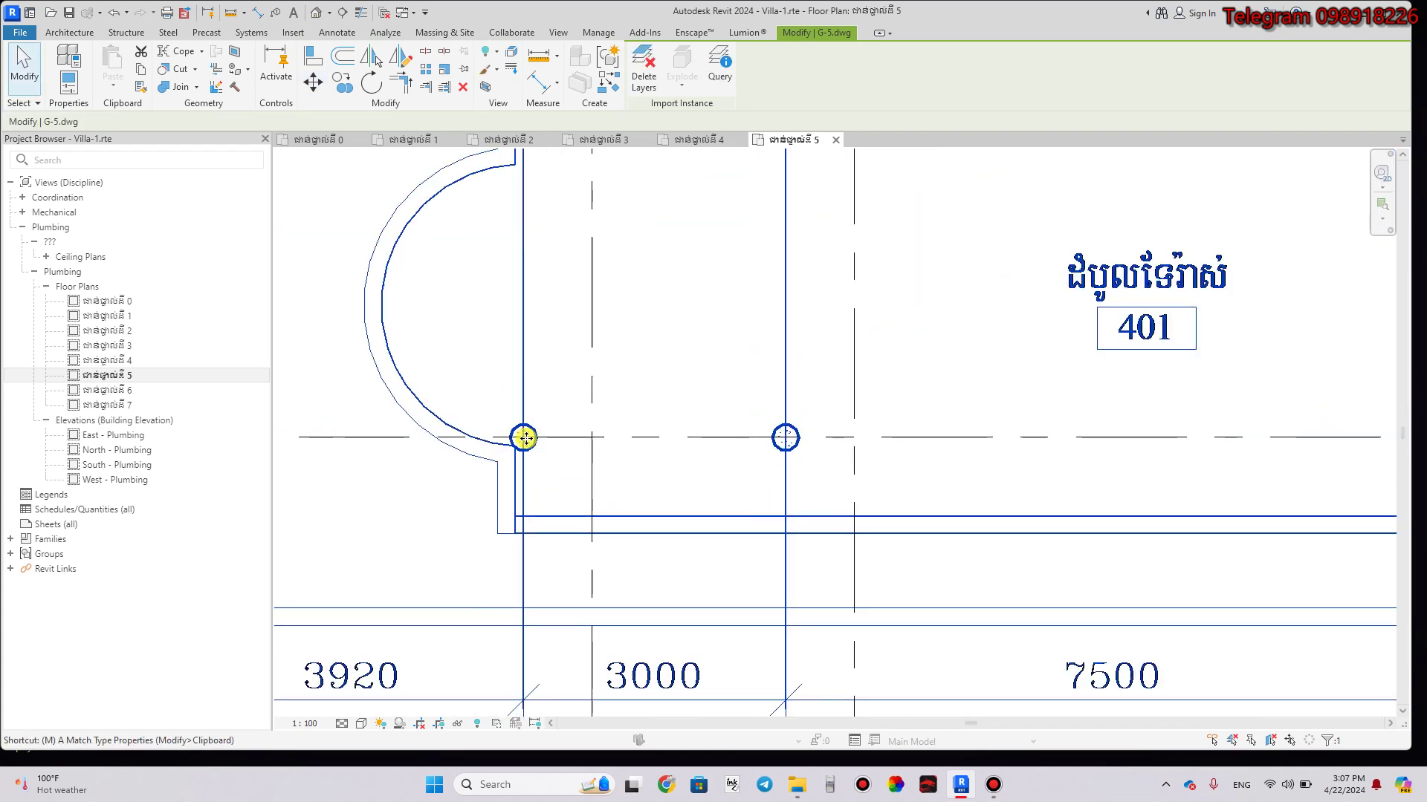
click(523, 439)
key(m)
key(v)
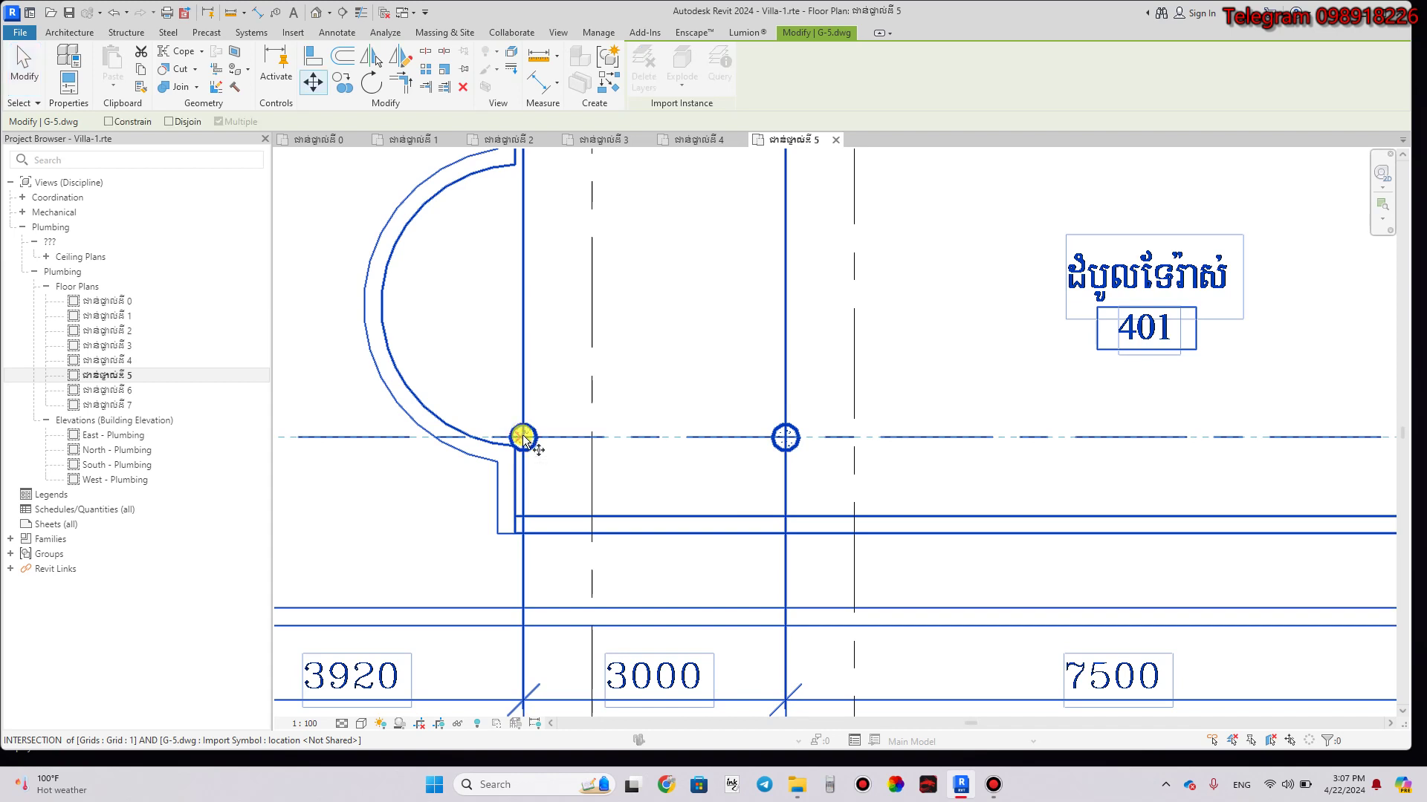
click(524, 438)
click(592, 437)
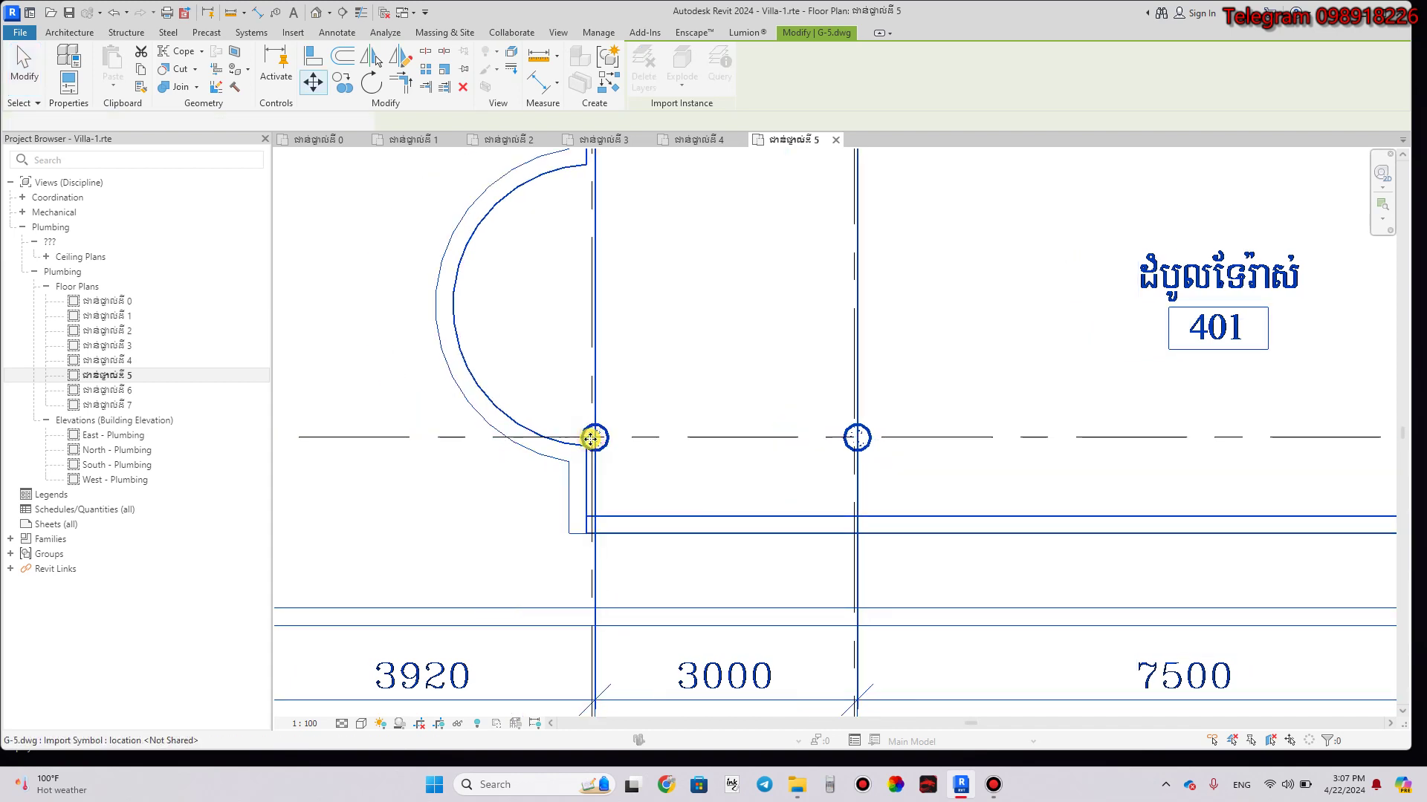
scroll(508, 417, down, 2)
scroll(509, 415, down, 1)
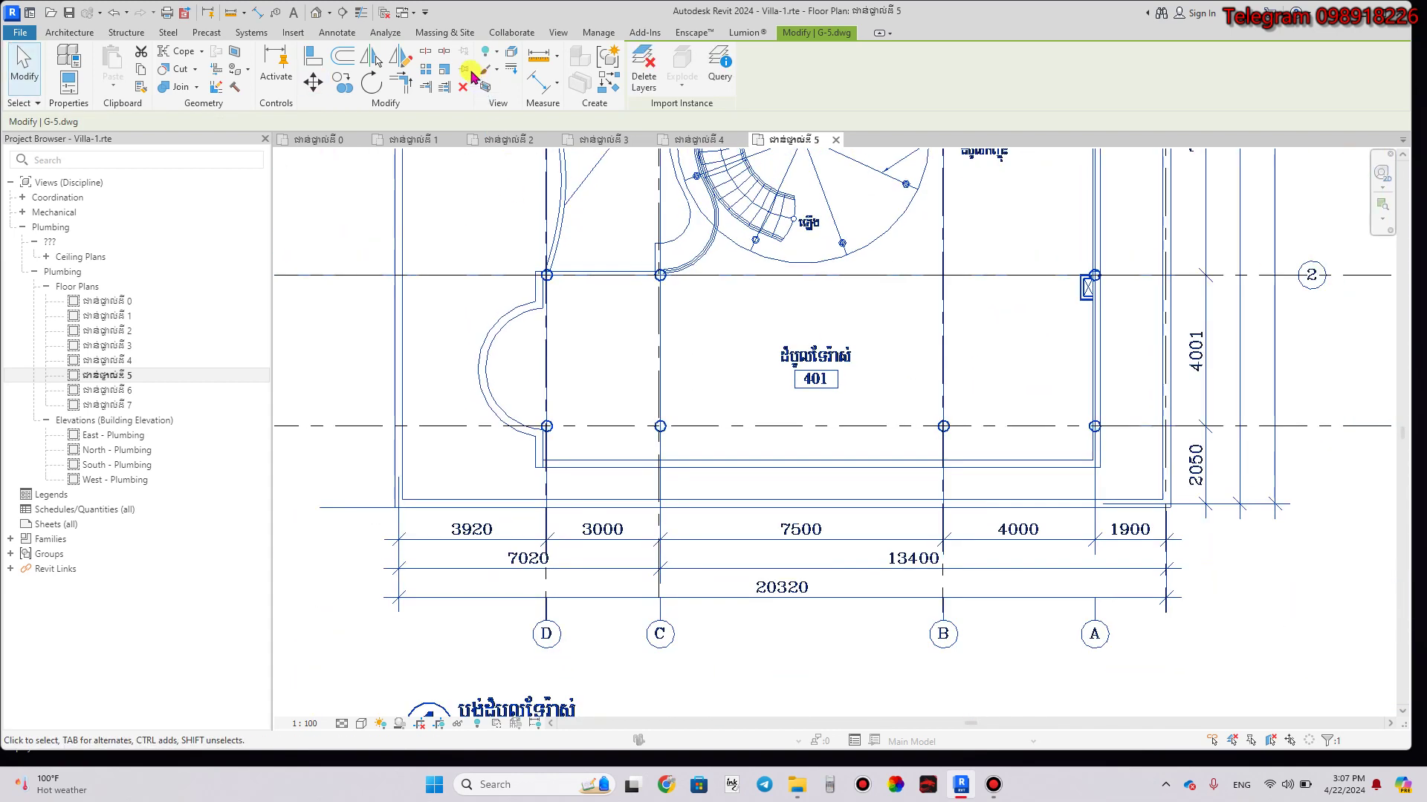
scroll(478, 382, down, 2)
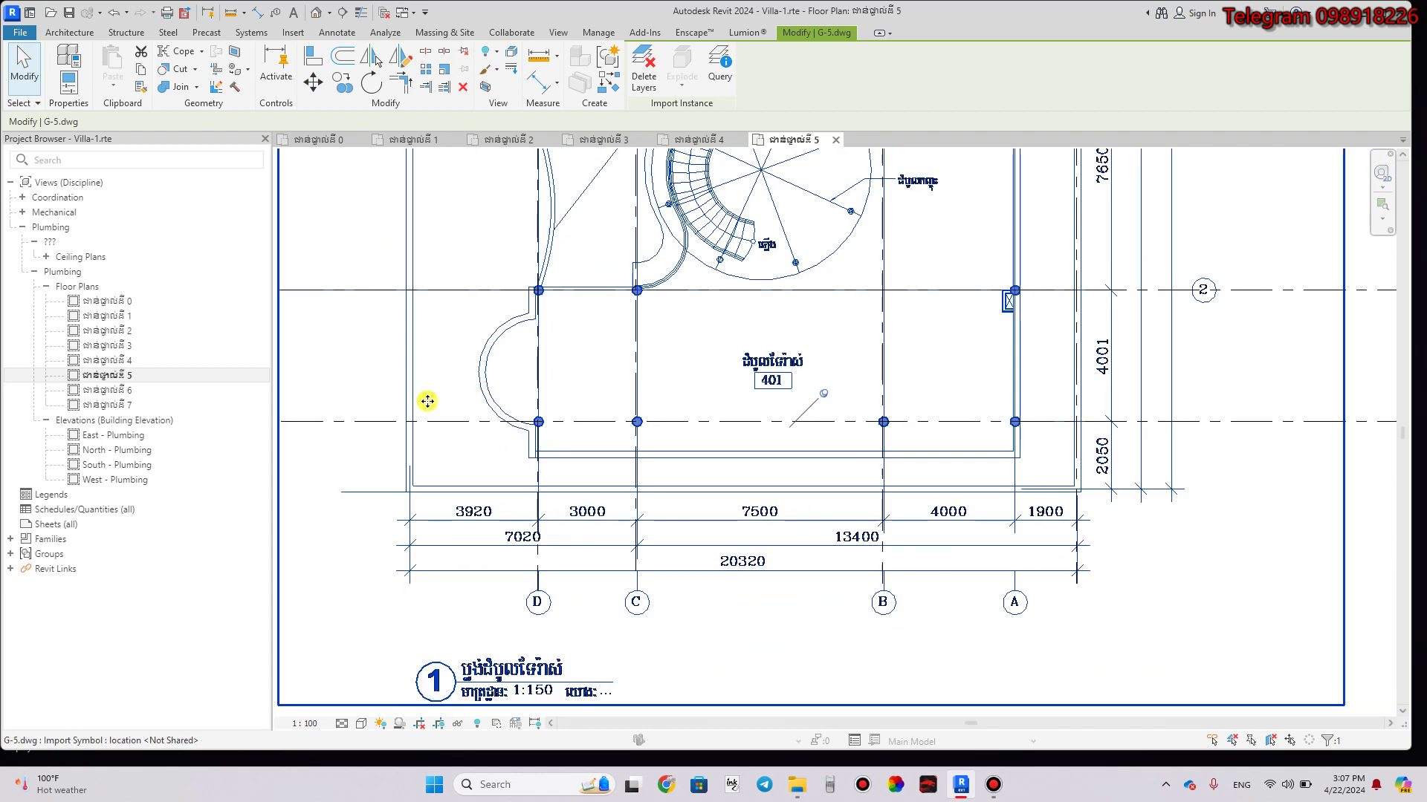
Open the level 6 plumbing floor plan and link G-6.dwg into it.
click(119, 393)
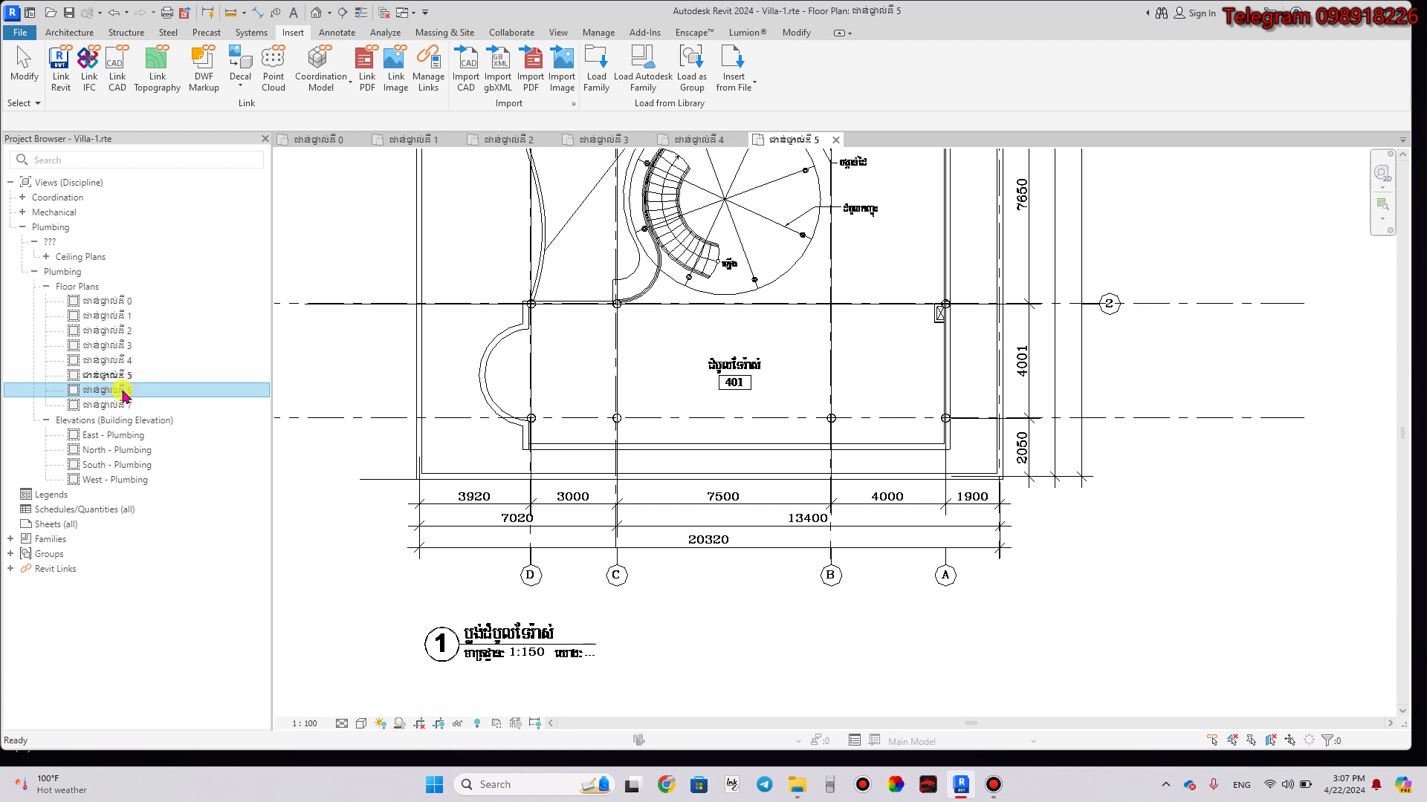
double_click(181, 389)
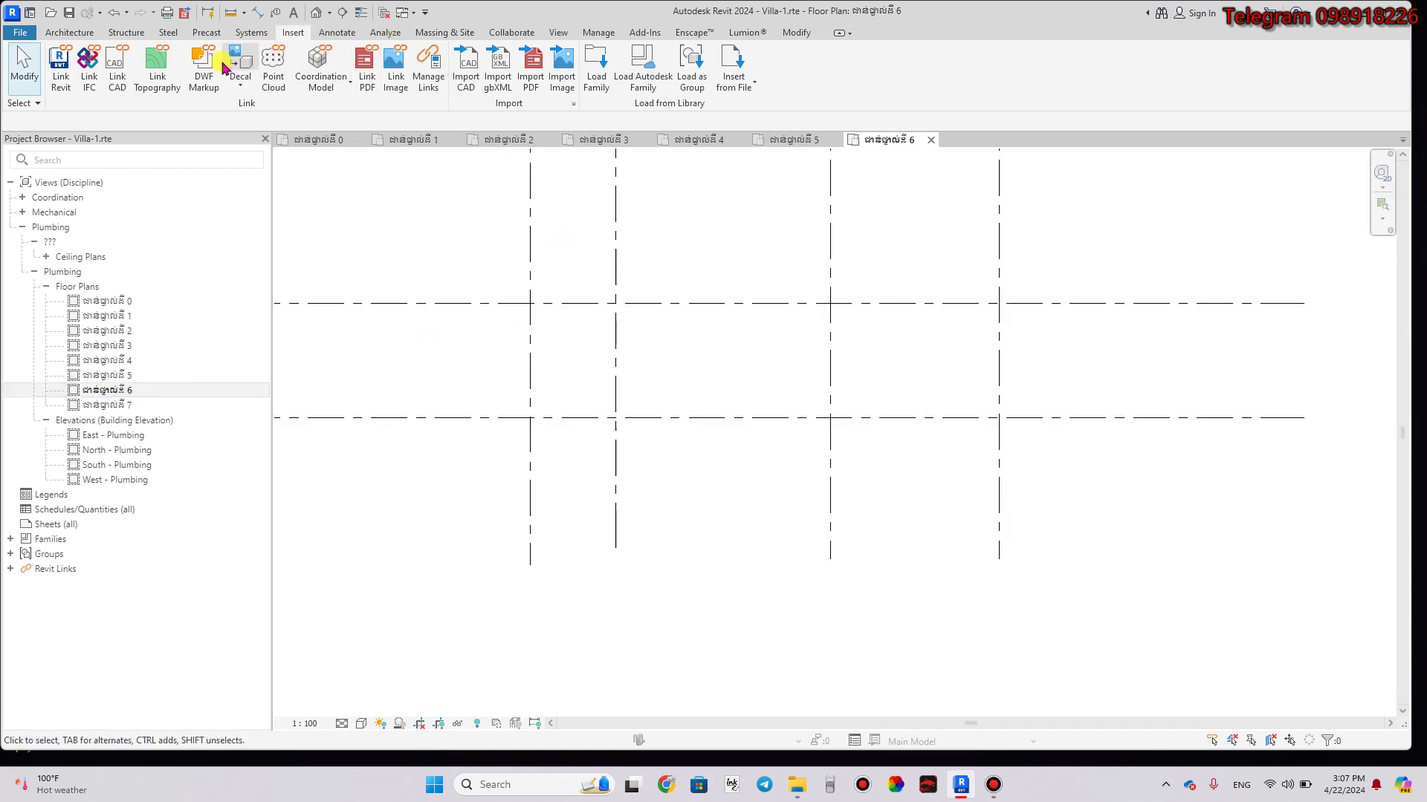
click(119, 72)
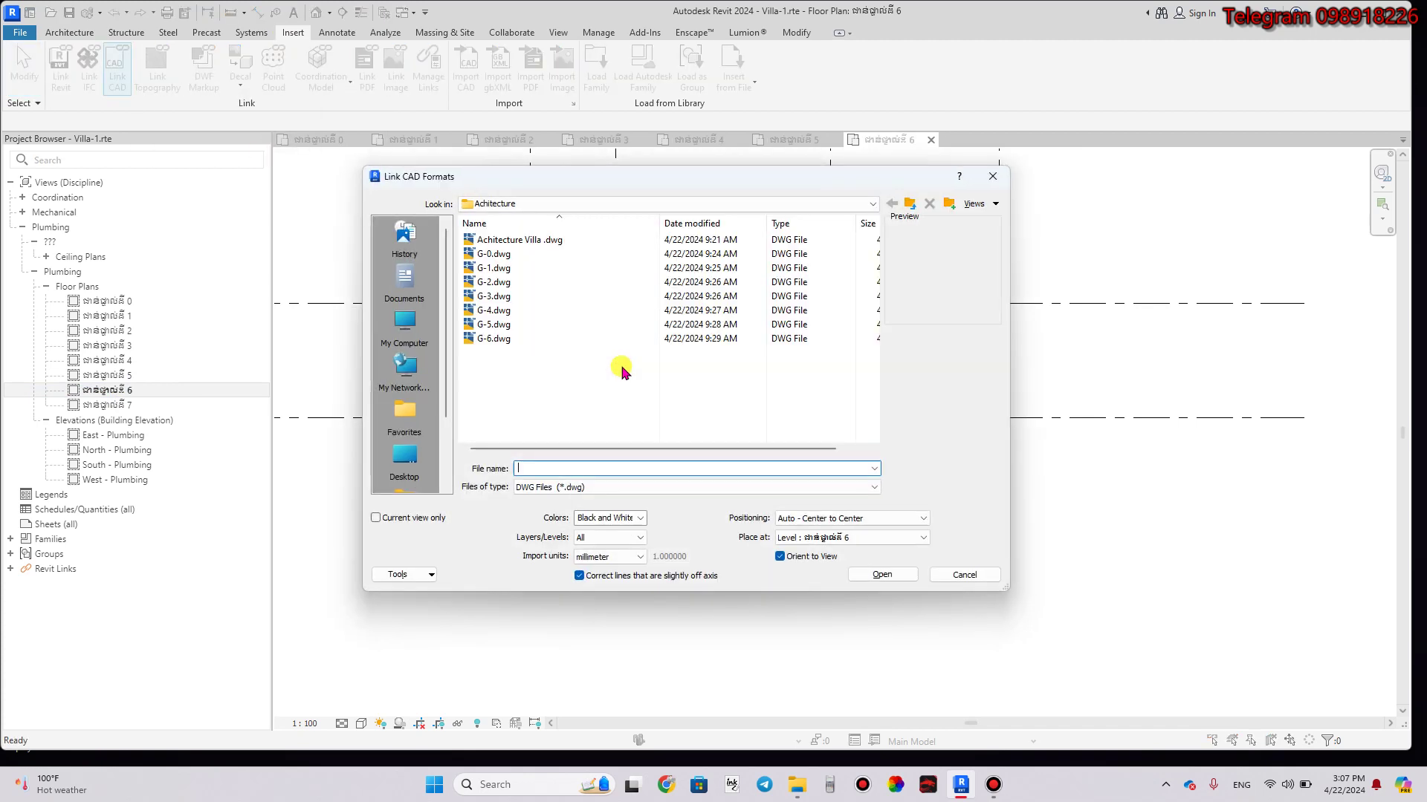
double_click(495, 340)
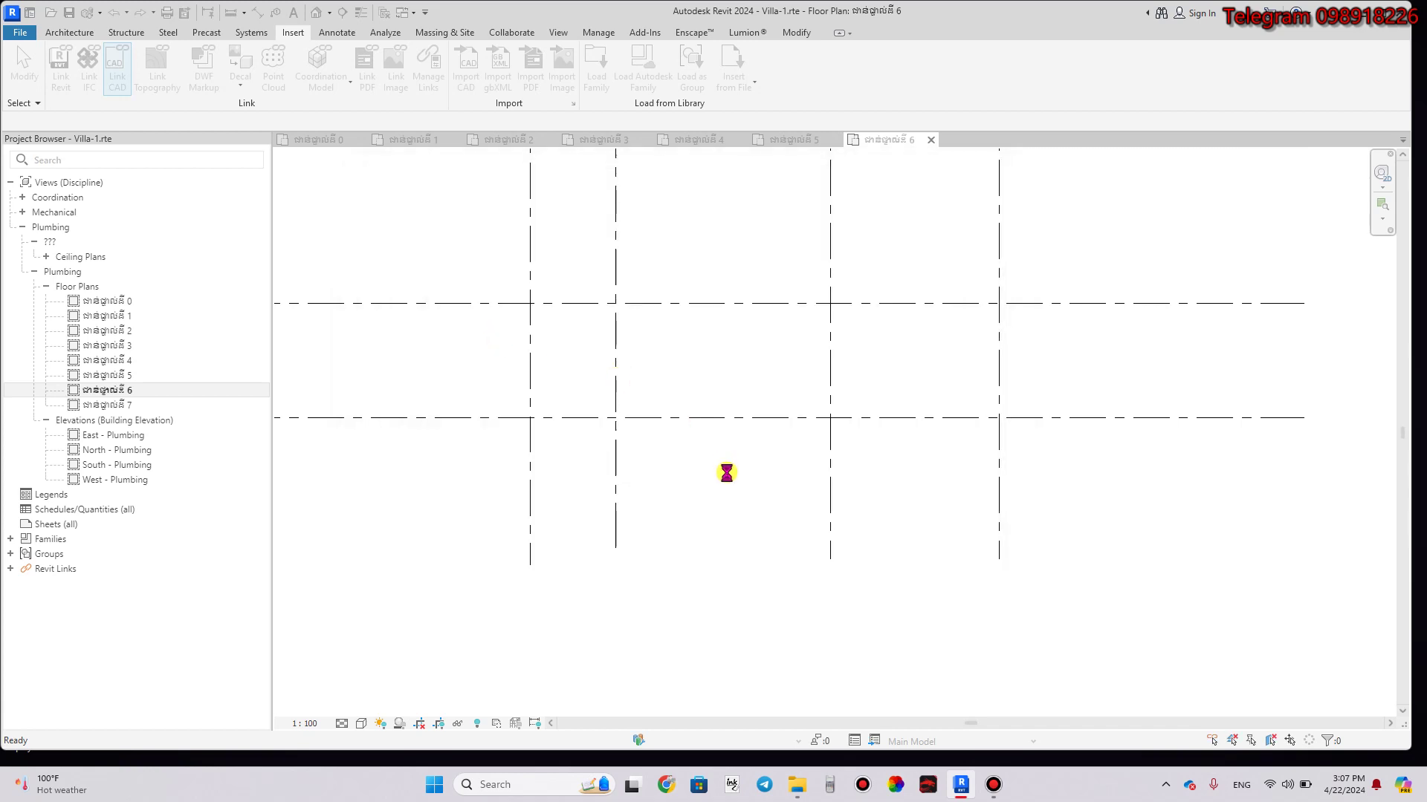
Select the linked G-6 drawing and pick its D/1 grid intersection as the move base point.
scroll(726, 475, down, 2)
scroll(726, 475, down, 1)
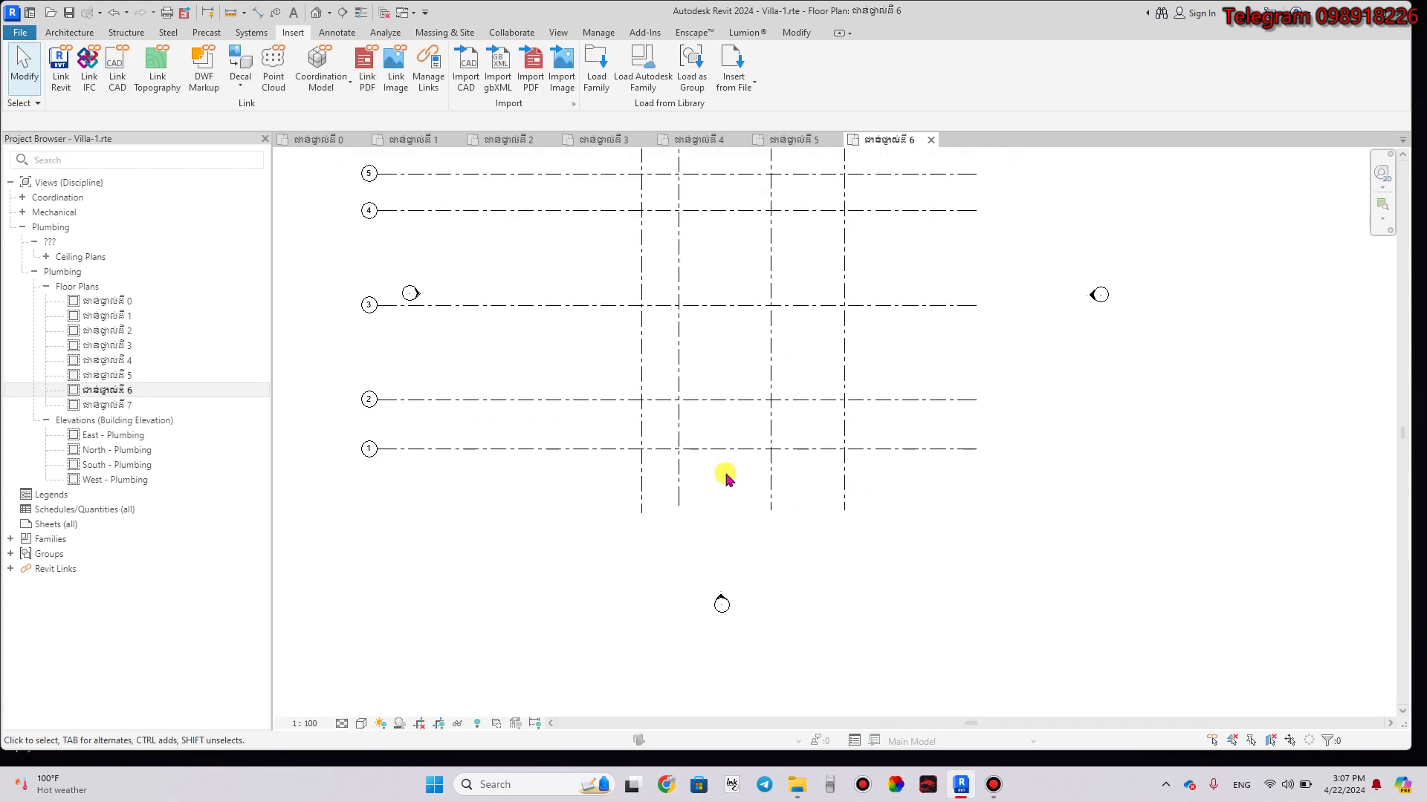
scroll(726, 476, down, 2)
scroll(726, 479, down, 1)
scroll(702, 486, down, 1)
scroll(689, 482, down, 1)
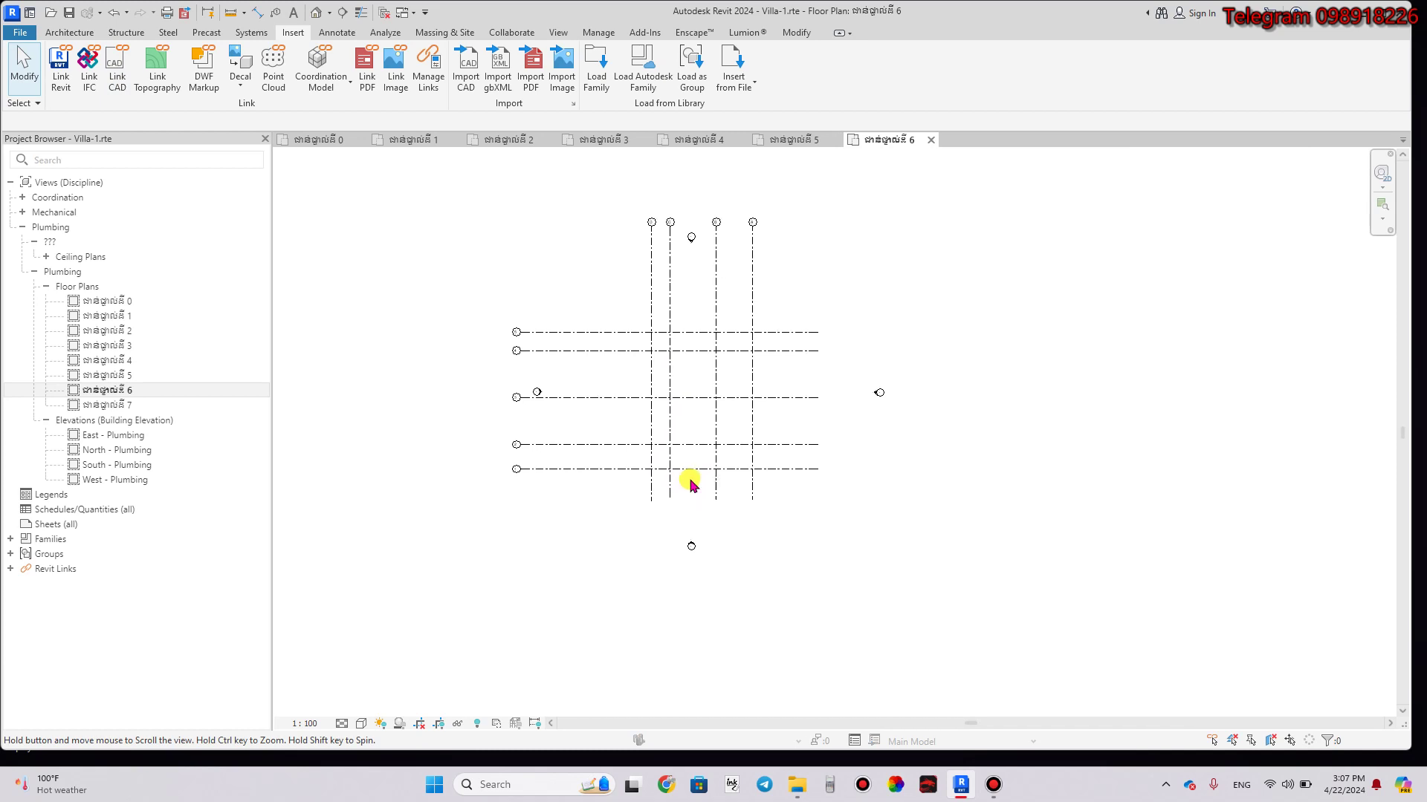
scroll(687, 496, down, 2)
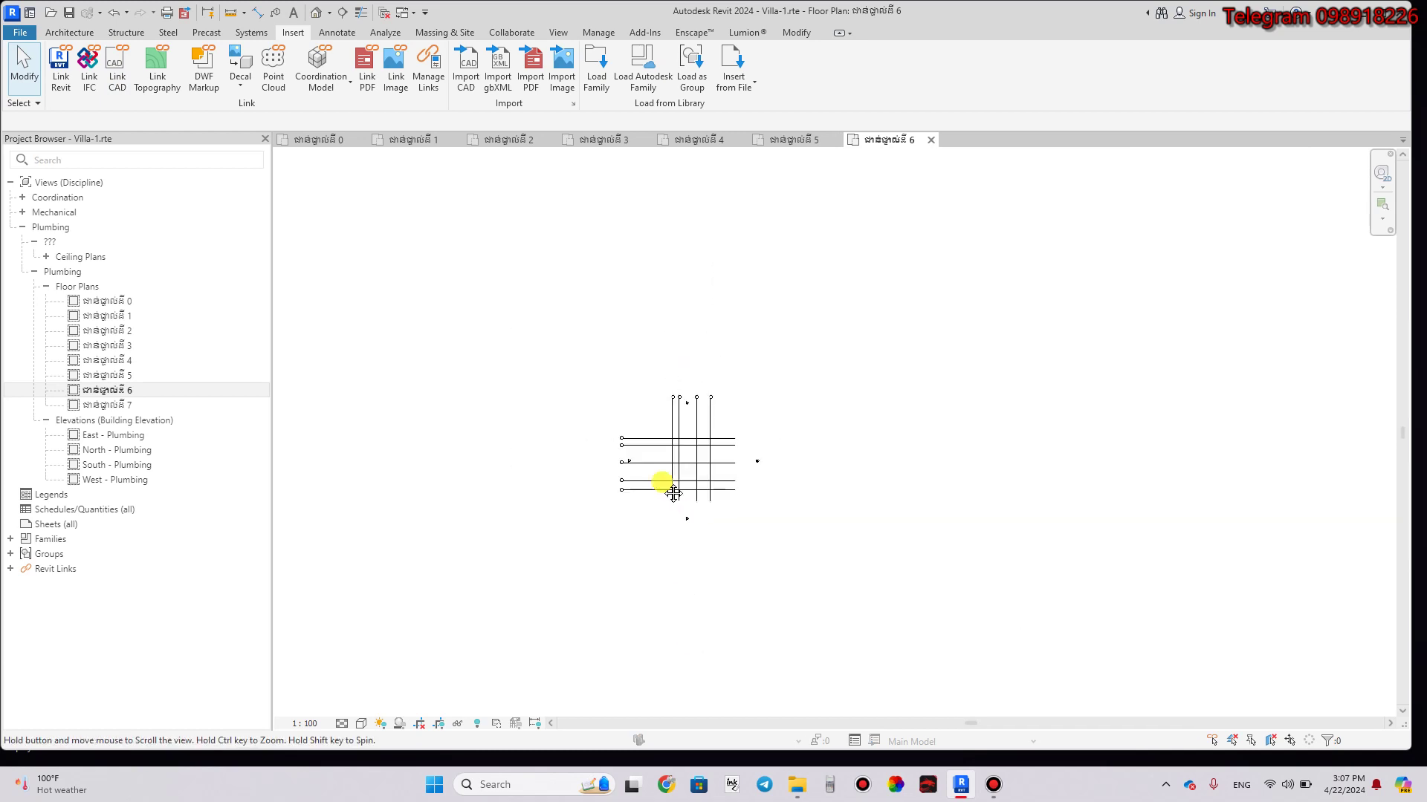
scroll(672, 573, down, 2)
scroll(661, 580, up, 2)
scroll(685, 583, up, 3)
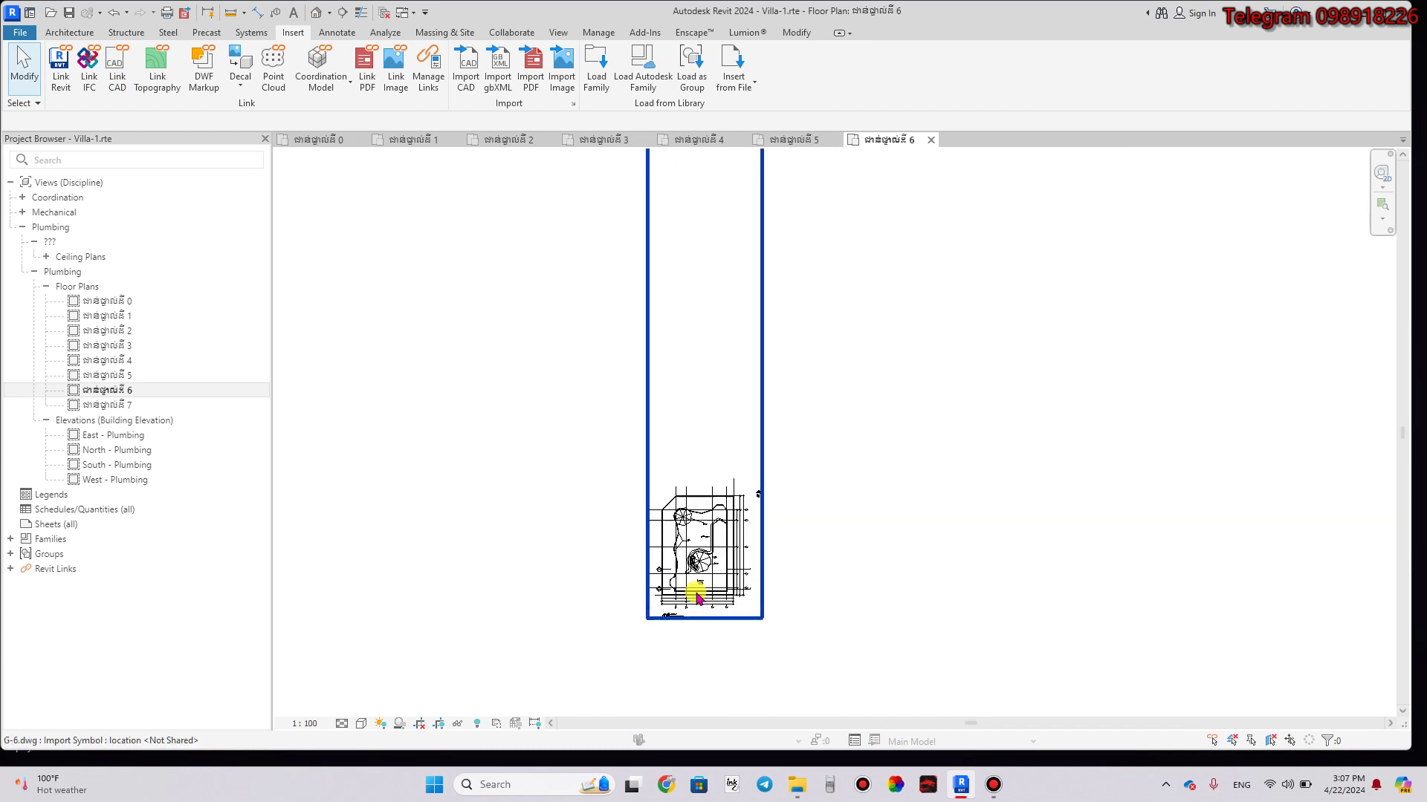
scroll(676, 592, up, 3)
scroll(660, 602, up, 3)
scroll(660, 598, up, 2)
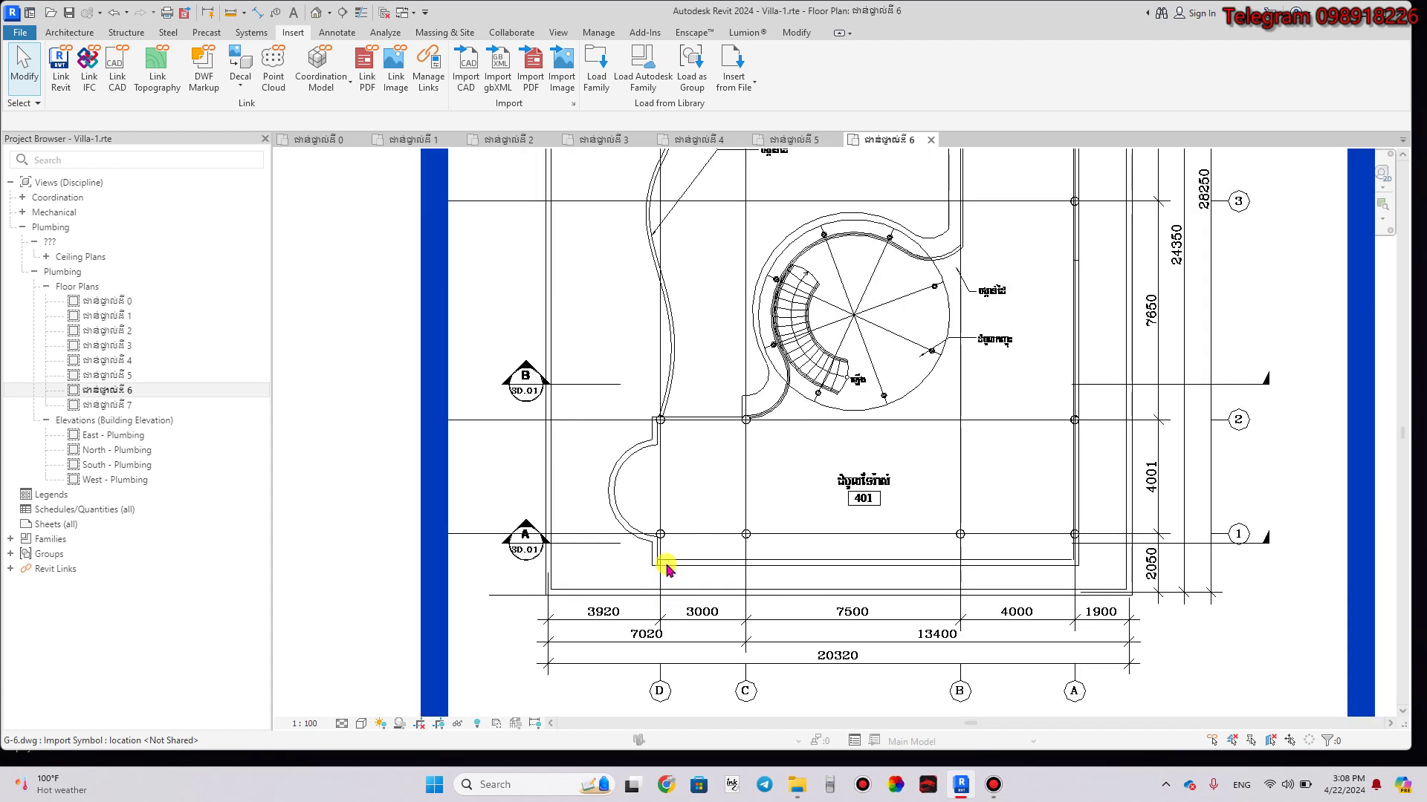
click(661, 532)
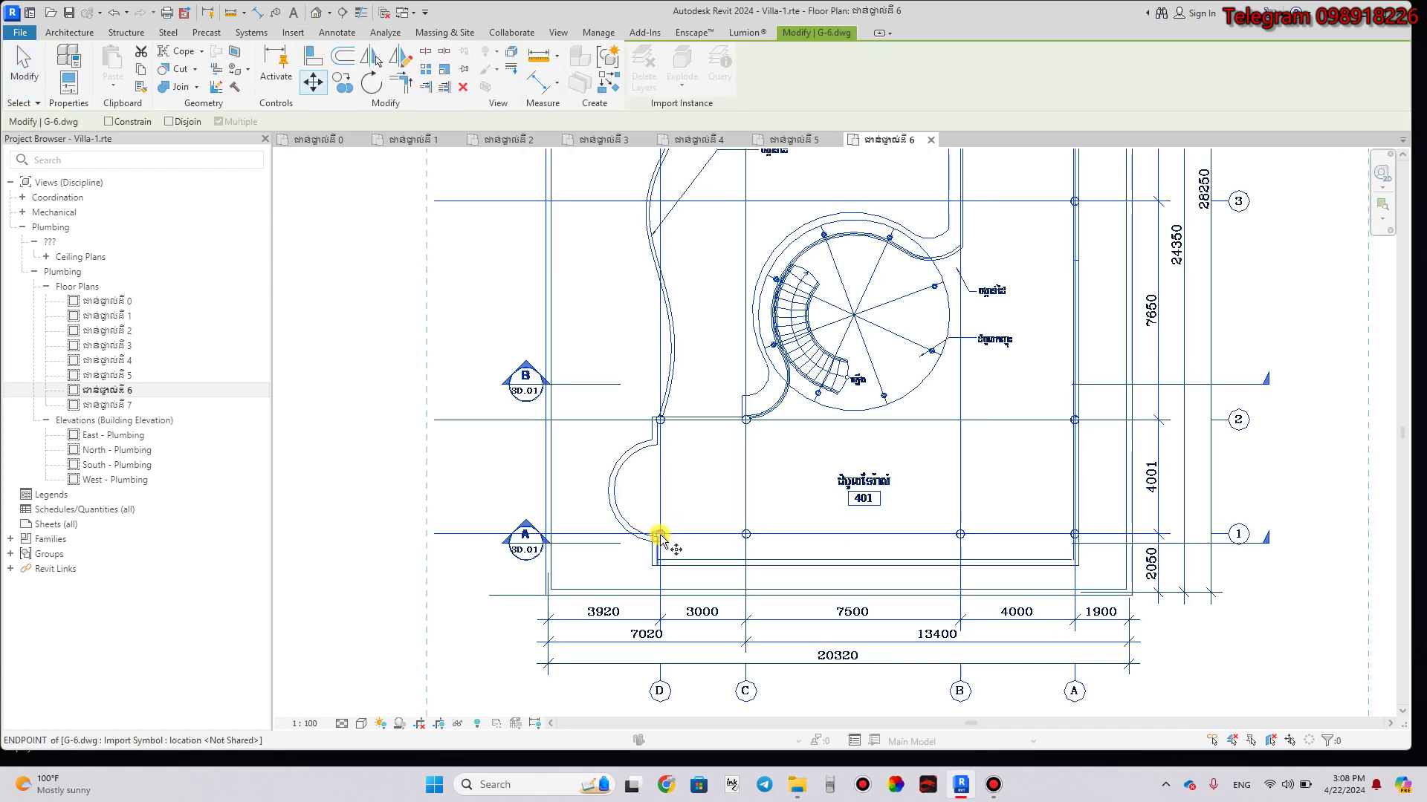
scroll(661, 534, up, 3)
scroll(662, 536, up, 2)
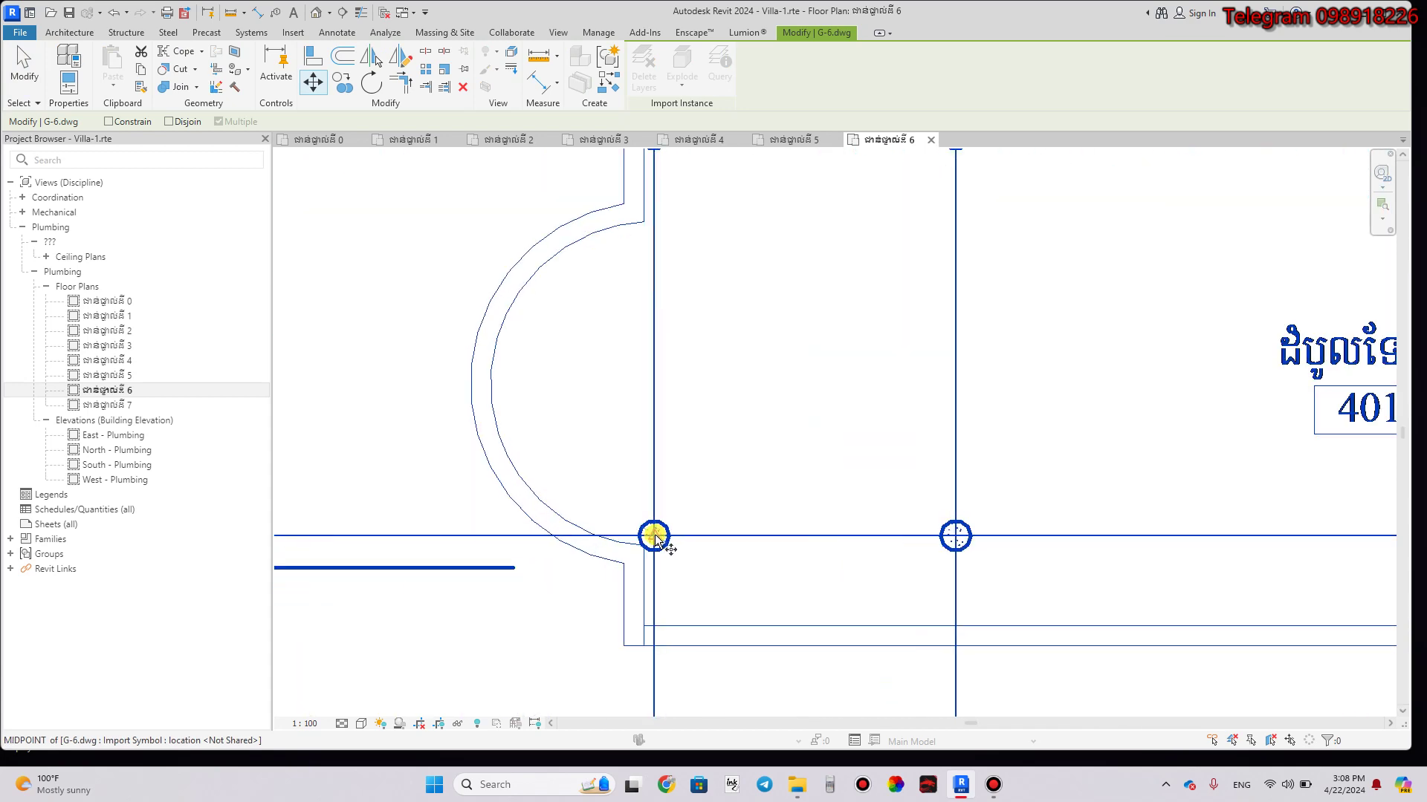
click(654, 537)
Drop the drawing's D/1 intersection onto the project grid 1 intersection.
scroll(637, 369, down, 3)
scroll(637, 369, down, 2)
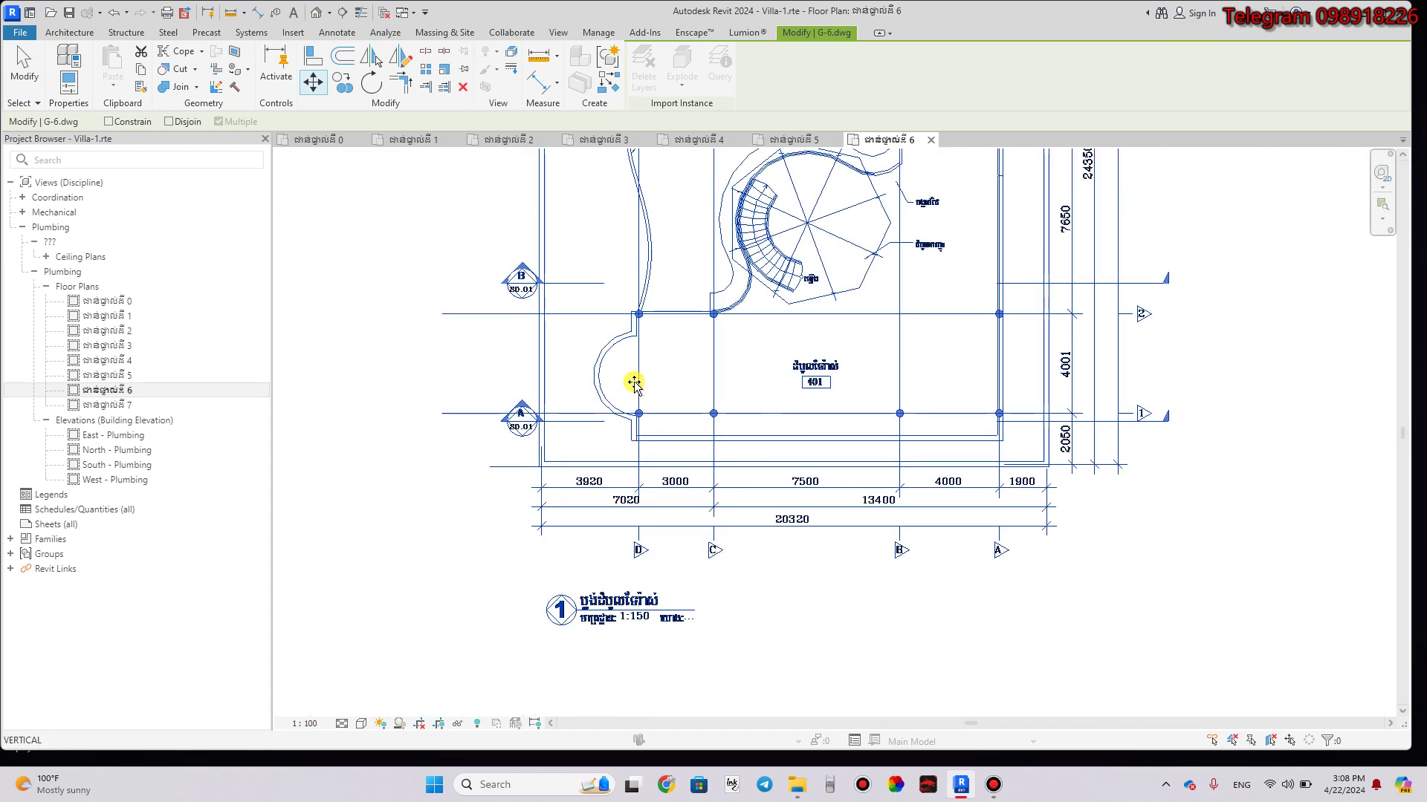
scroll(656, 348, down, 2)
middle_drag(658, 345, 678, 515)
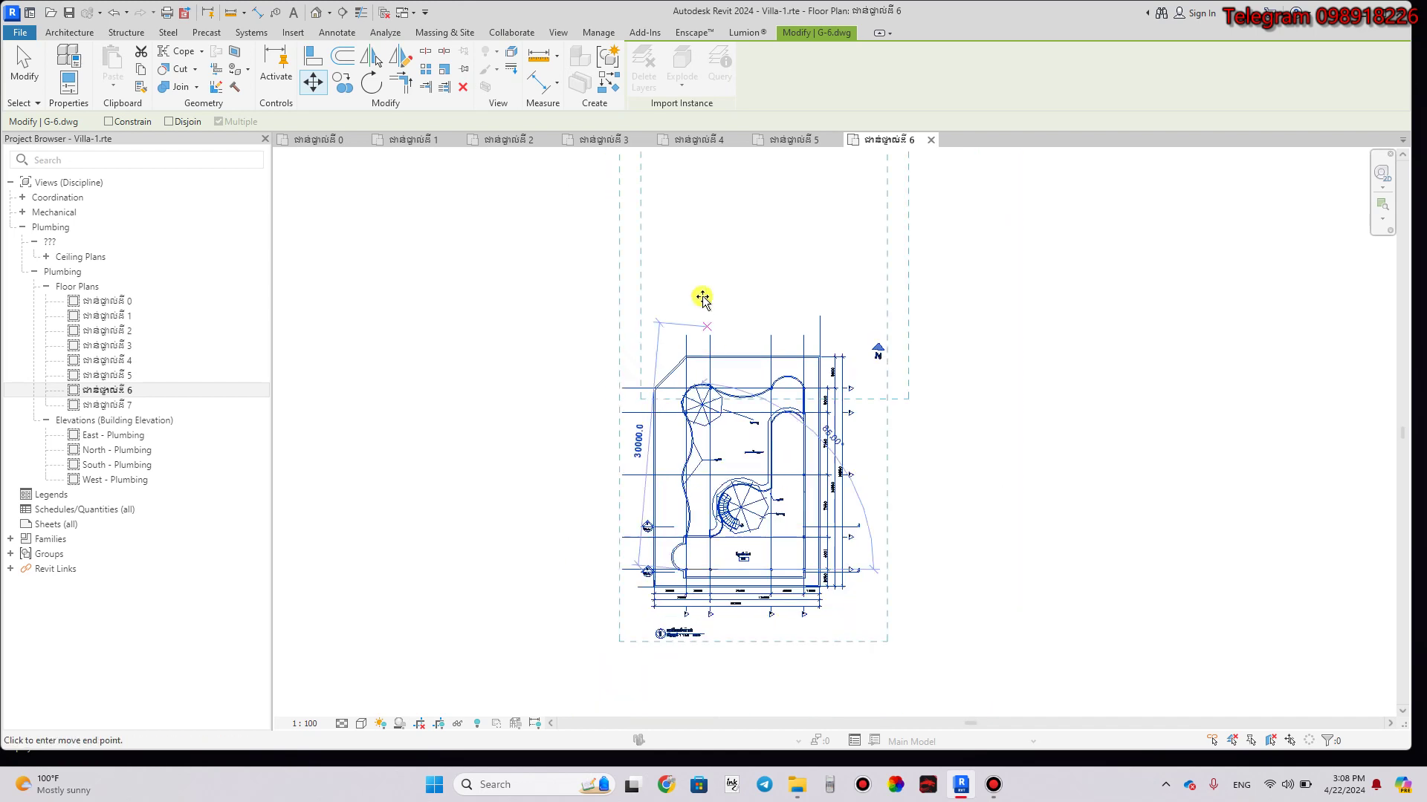
middle_drag(701, 296, 719, 629)
middle_drag(691, 417, 679, 302)
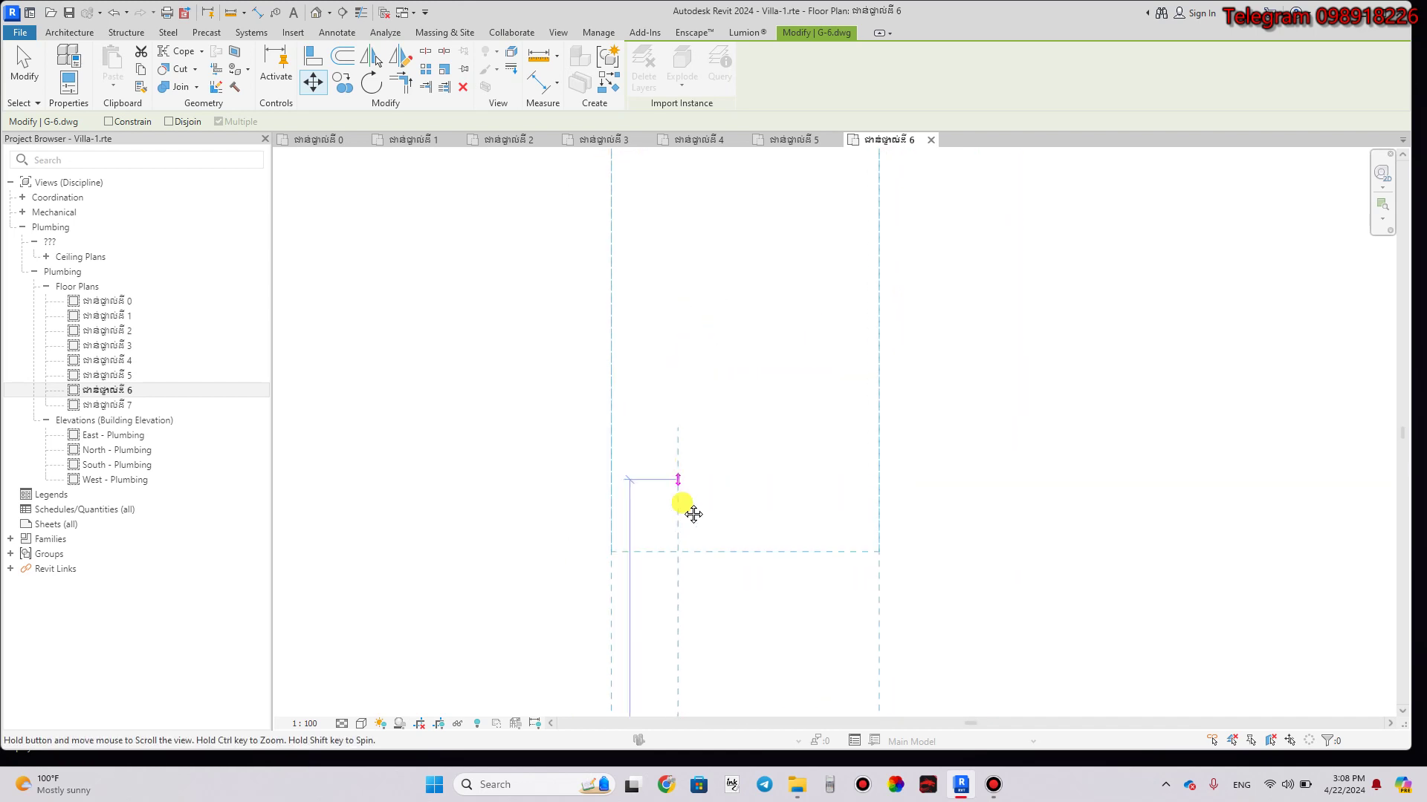
mouse_move(685, 509)
middle_down()
mouse_move(685, 296)
mouse_move(682, 615)
middle_up()
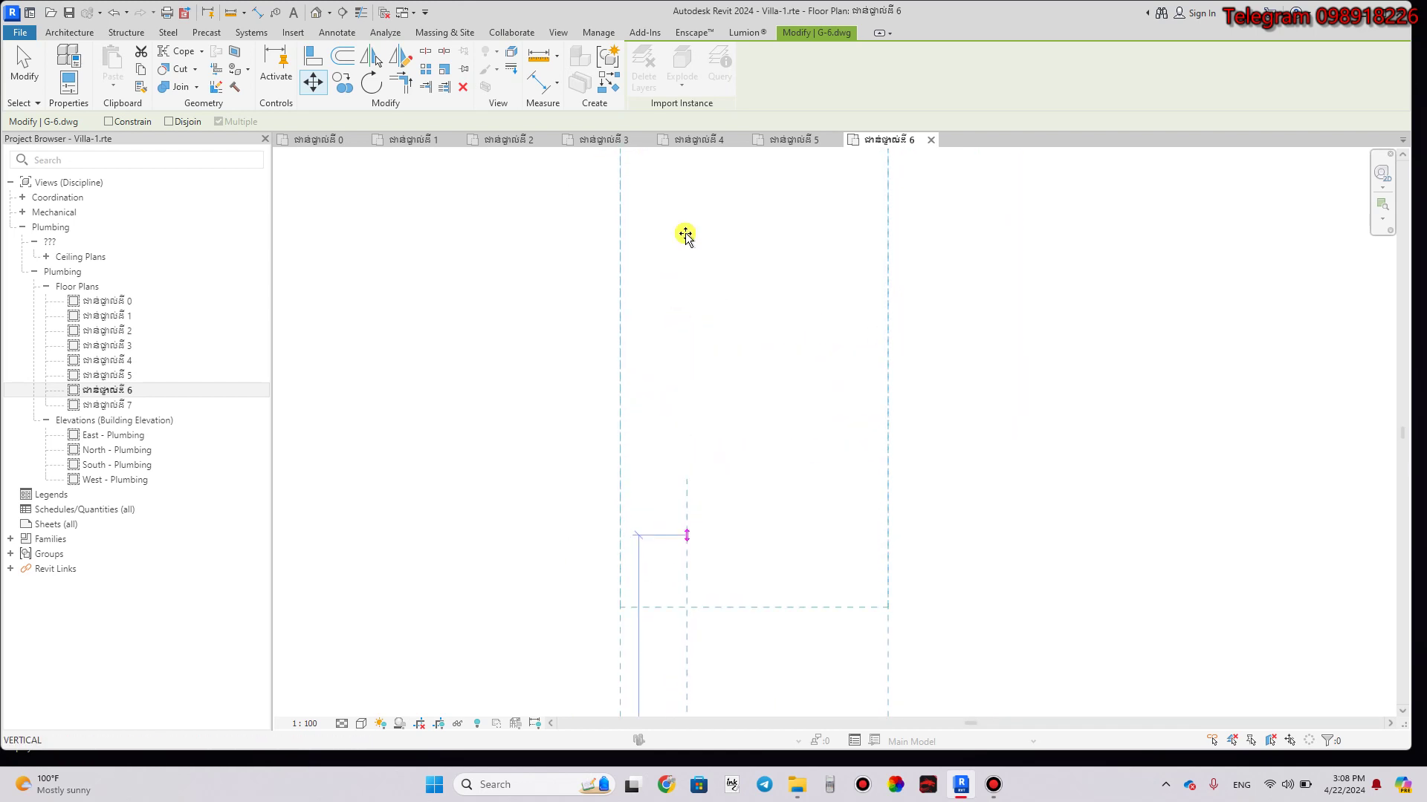
middle_drag(684, 232, 659, 476)
scroll(659, 445, down, 2)
scroll(669, 322, down, 2)
scroll(662, 389, down, 2)
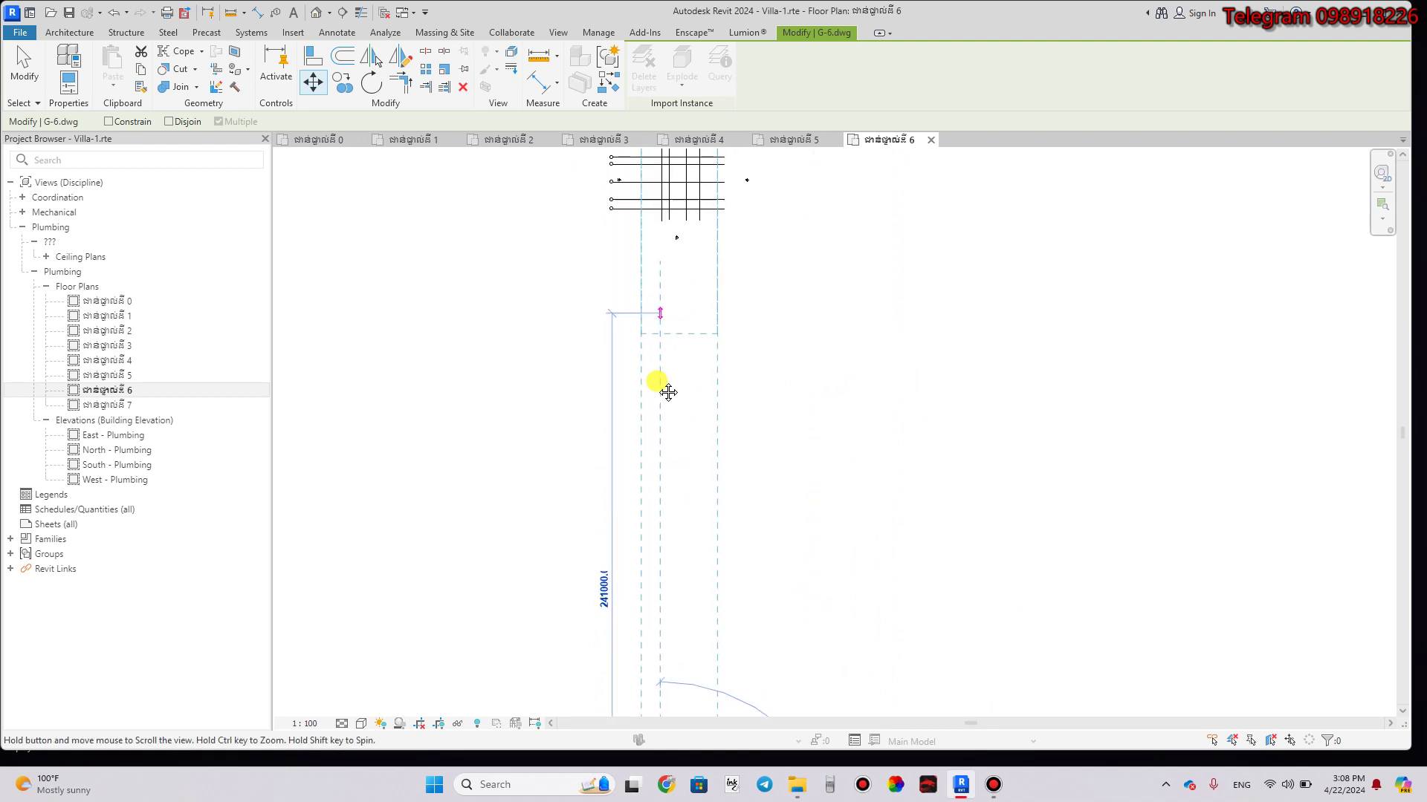
scroll(653, 341, up, 3)
scroll(627, 328, up, 4)
scroll(608, 337, up, 2)
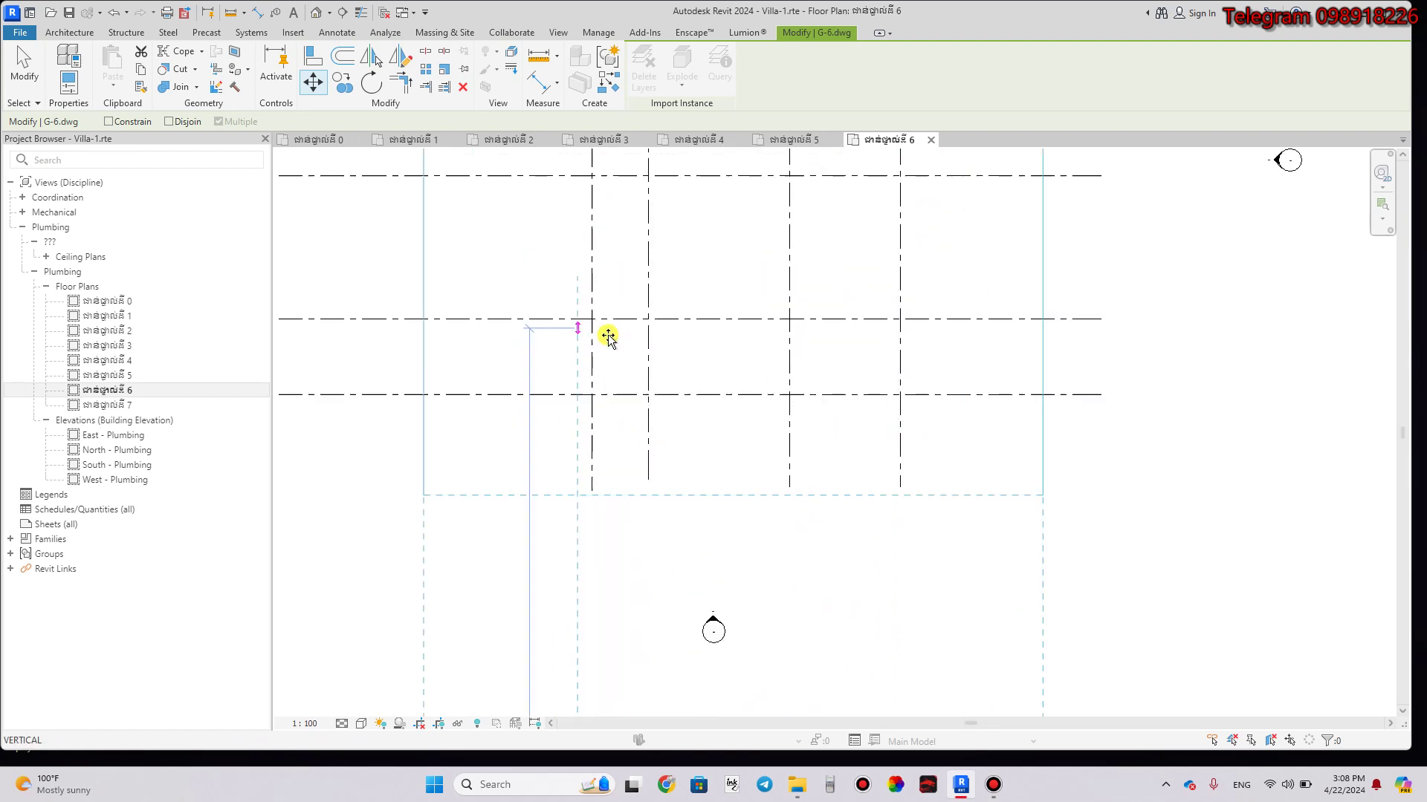
click(577, 393)
scroll(573, 394, up, 3)
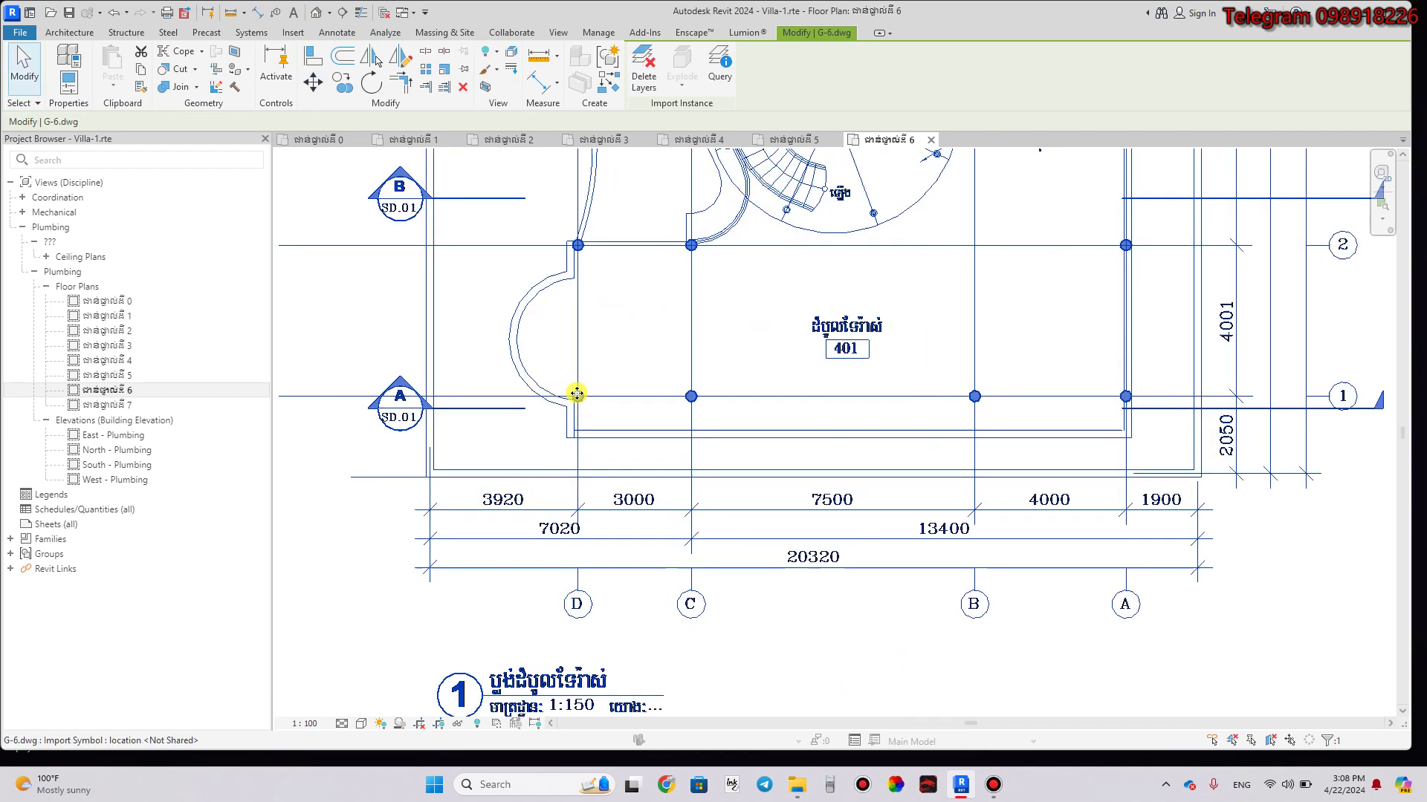
scroll(586, 409, up, 2)
Move the drawing again with MV, snapping its grid intersection onto the project grid.
key(m)
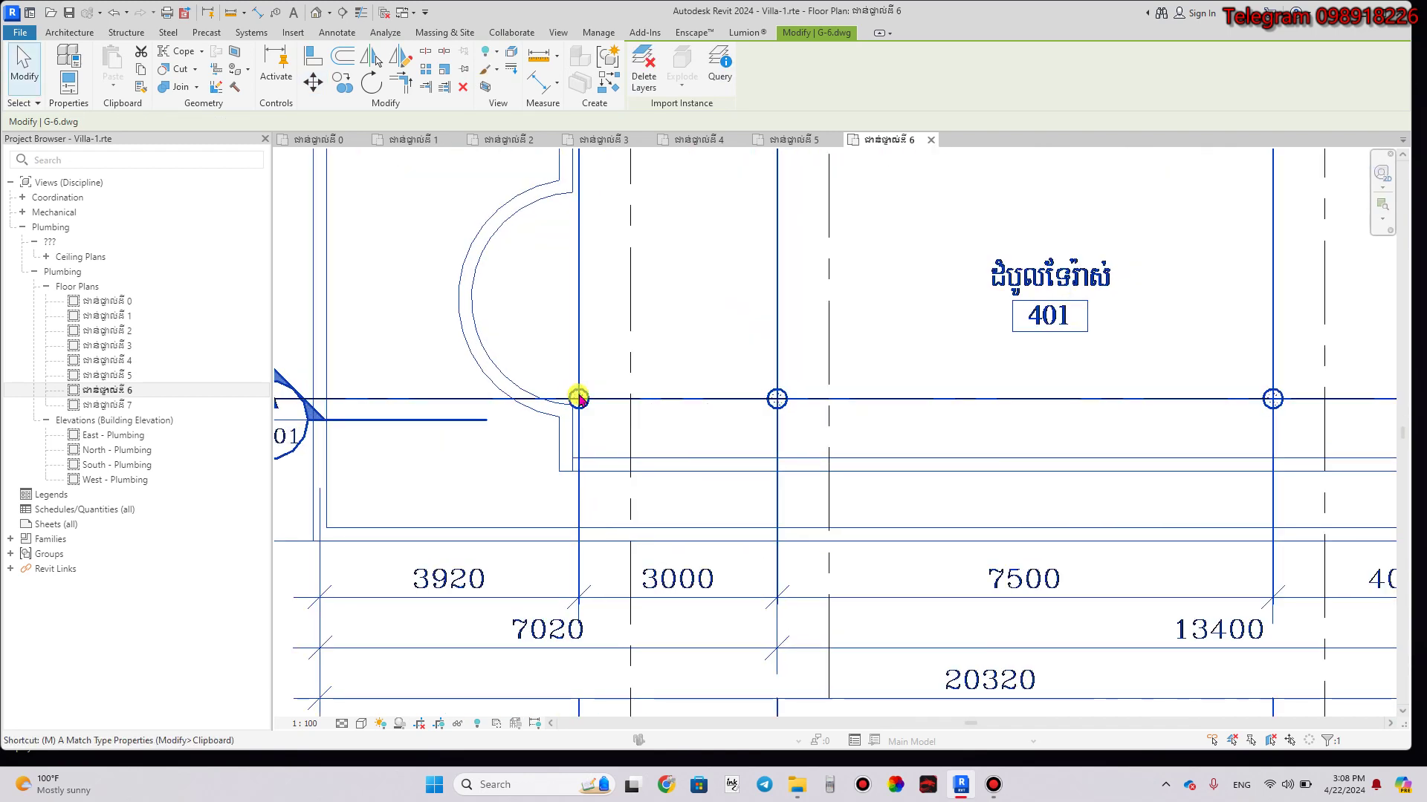
key(v)
click(579, 398)
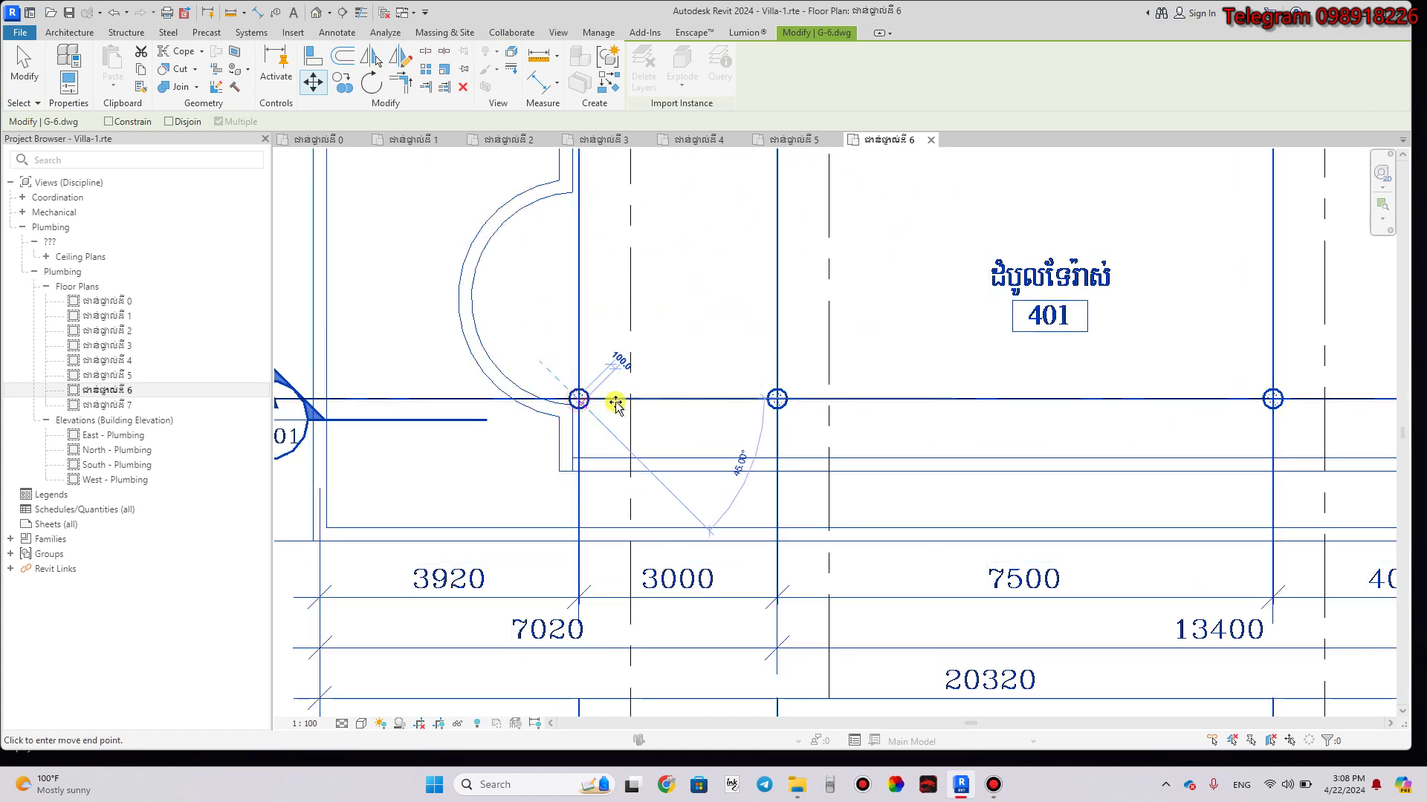
click(631, 399)
Pin the aligned G-6 drawing in place.
scroll(596, 402, down, 3)
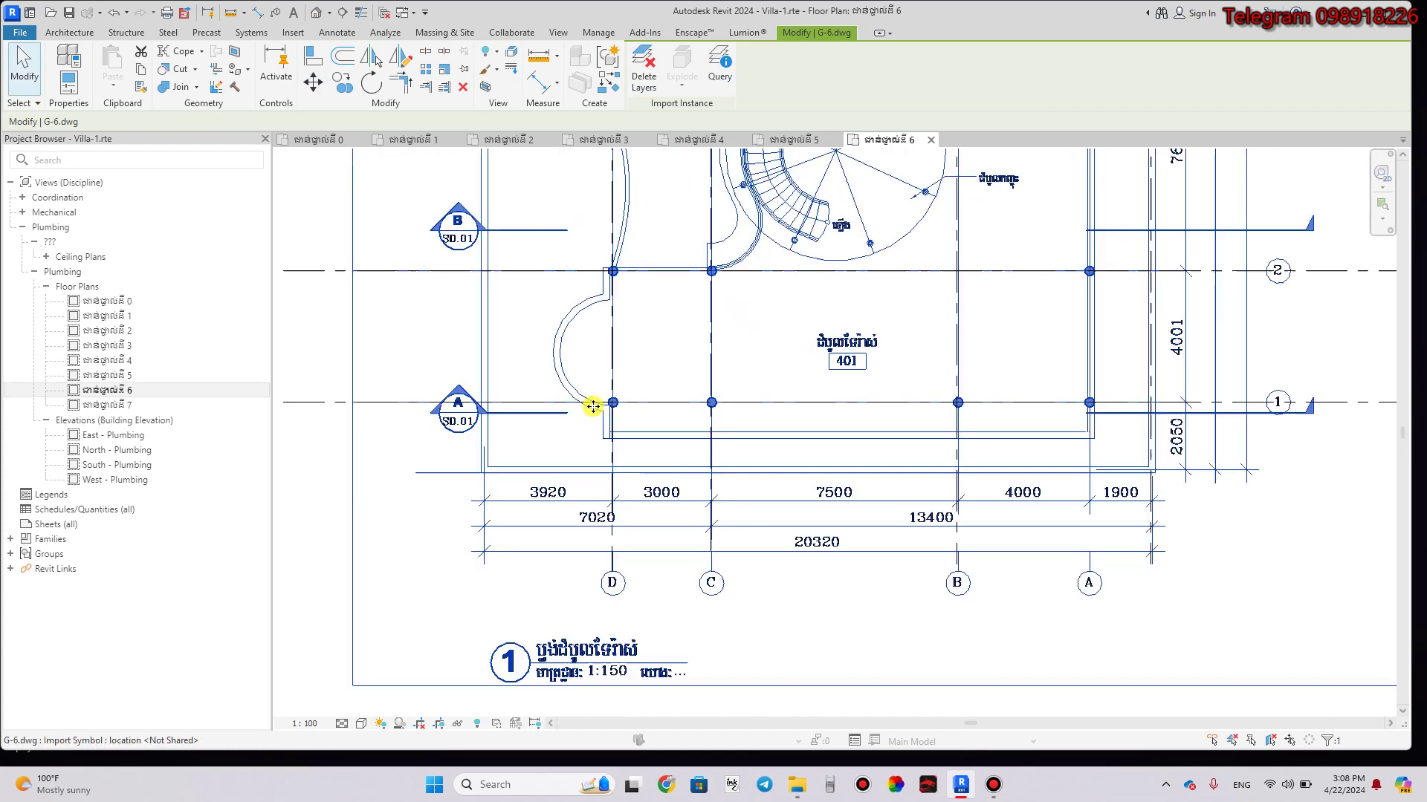
scroll(587, 398, down, 2)
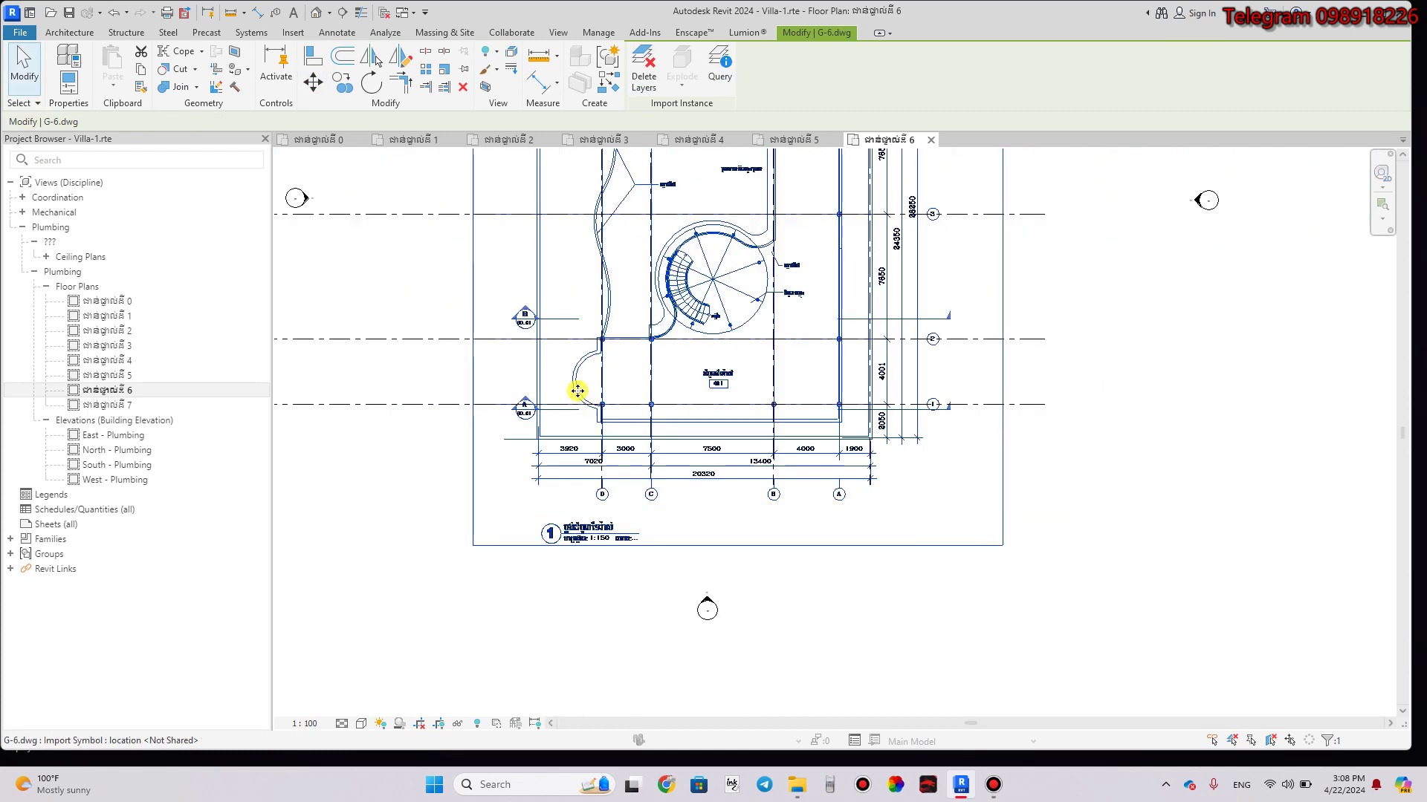
click(464, 71)
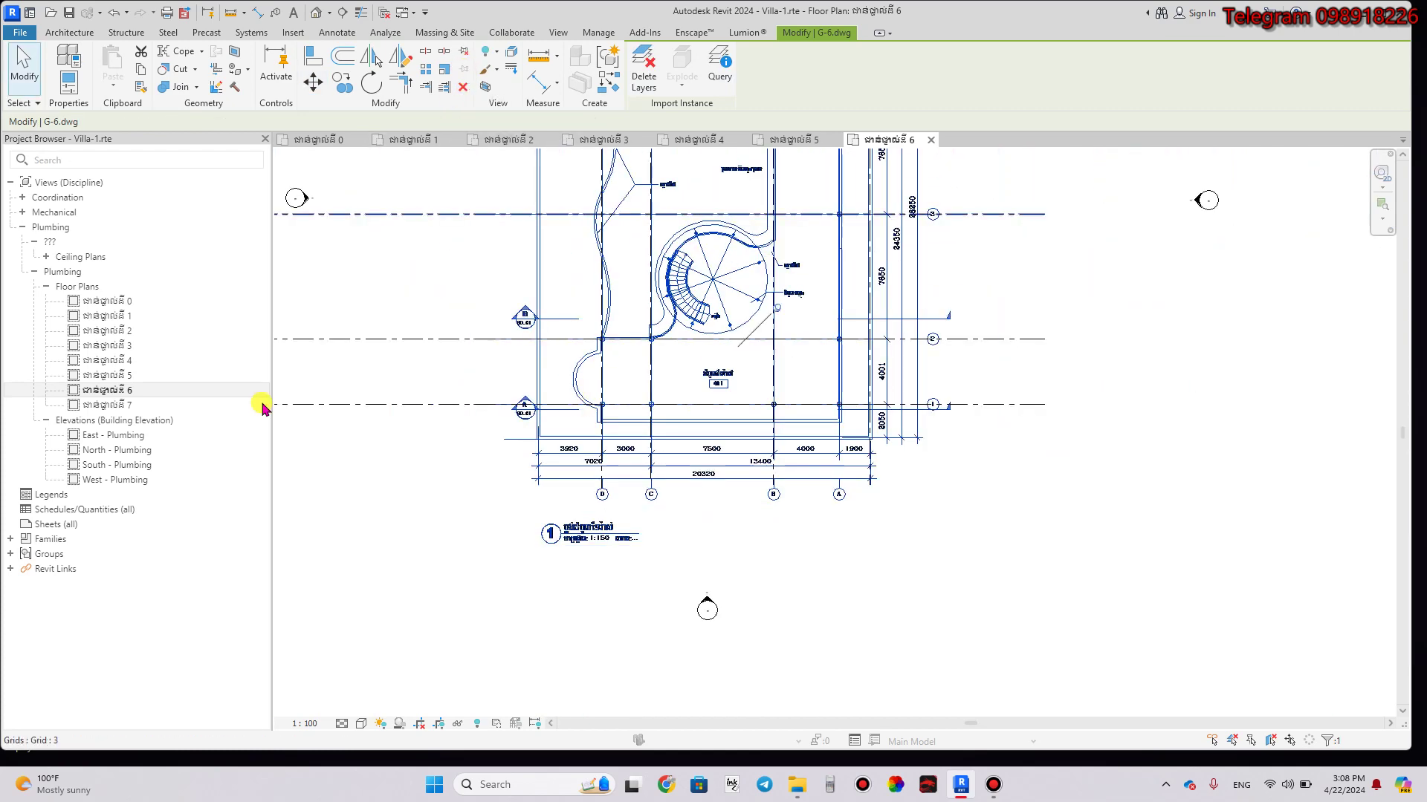
Delete the level 7 floor plan view from the Project Browser.
click(72, 407)
right_click(72, 408)
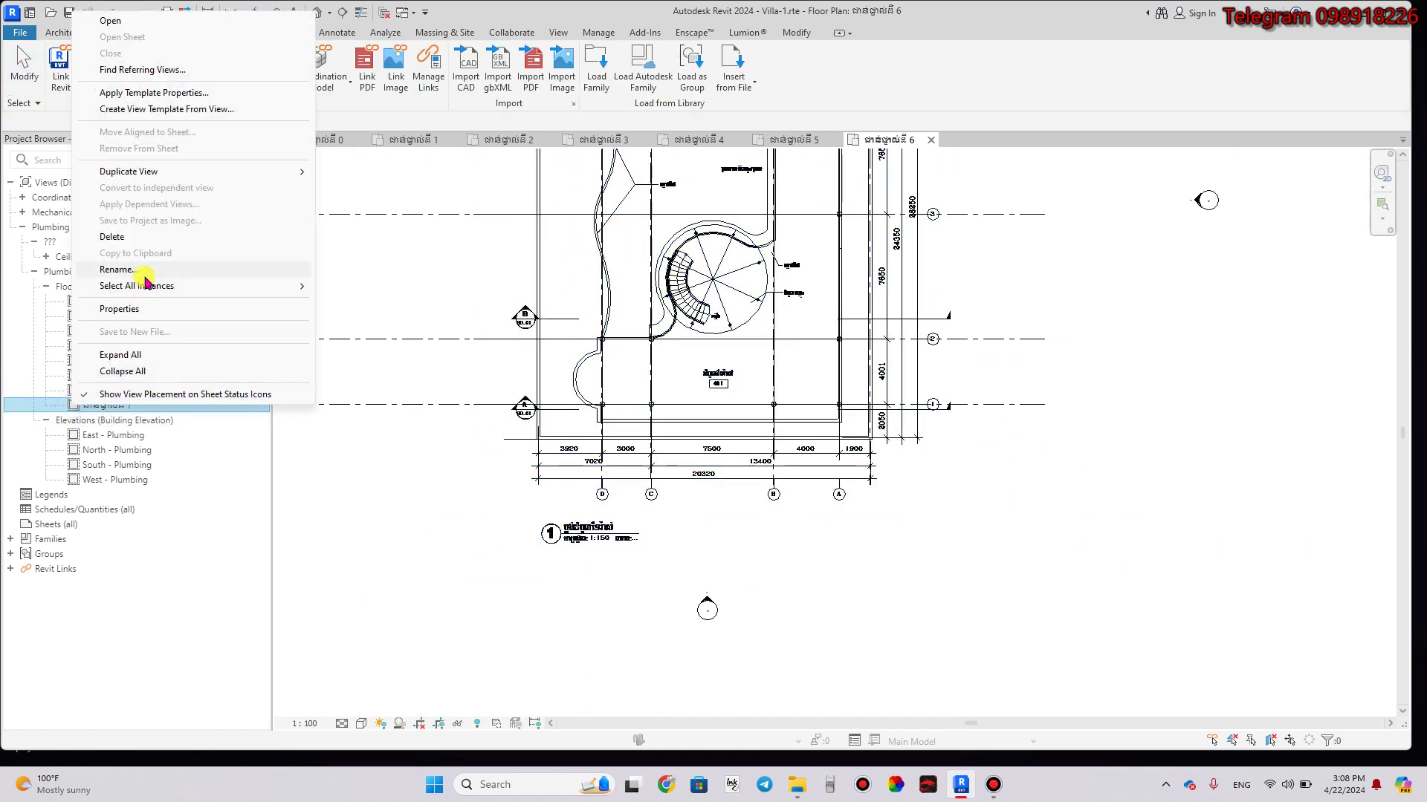
click(138, 237)
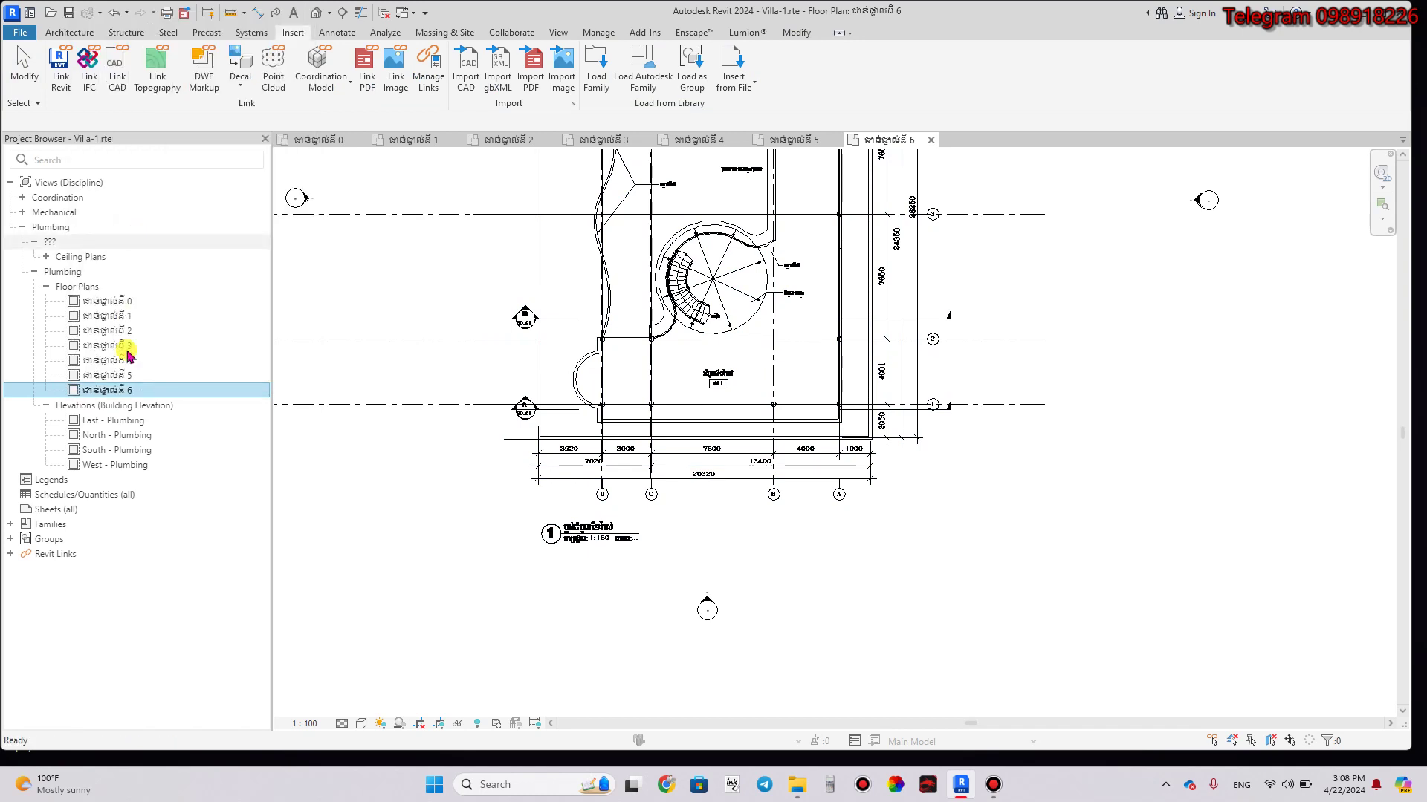
scroll(513, 446, down, 4)
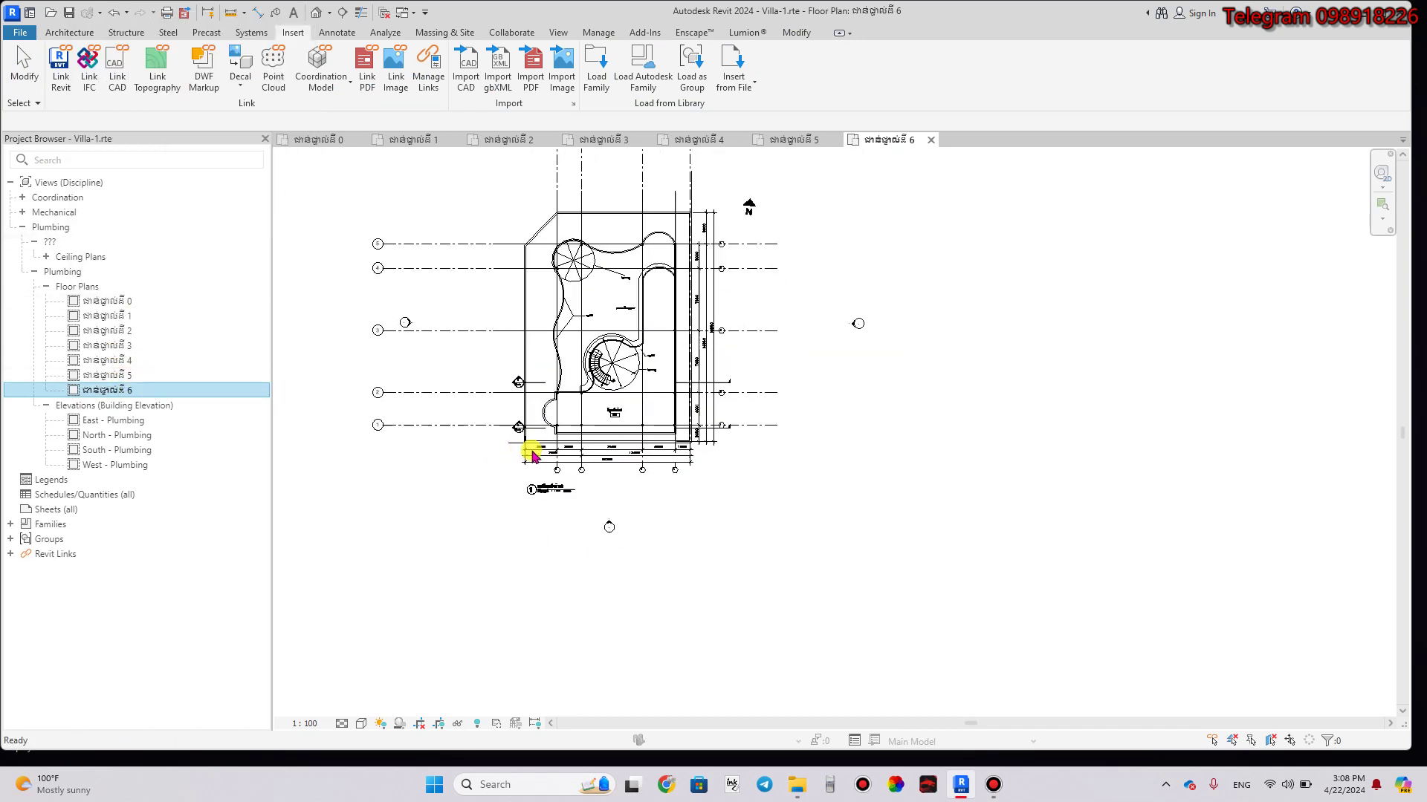
Return to Modify selection mode and show the Architecture tab tools.
click(756, 490)
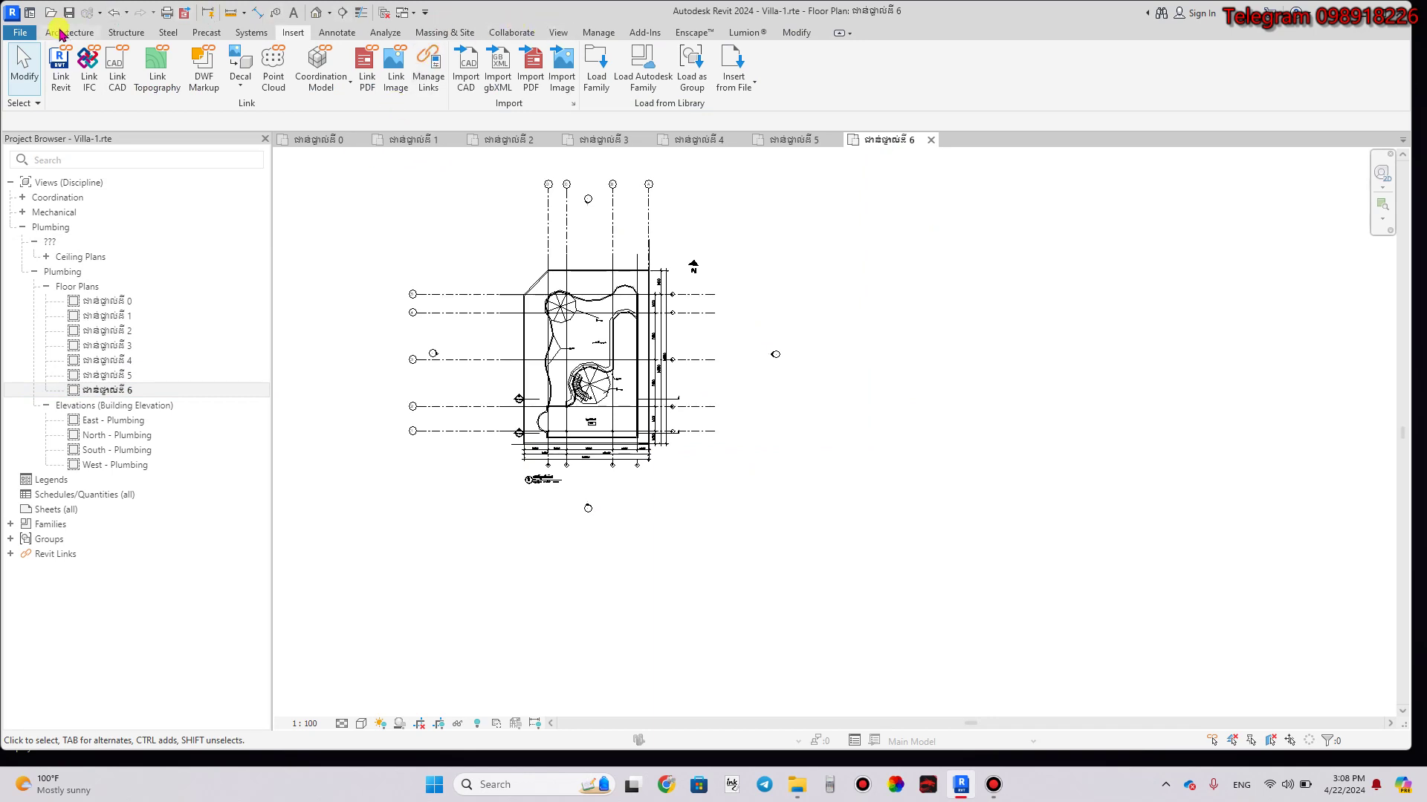
click(25, 65)
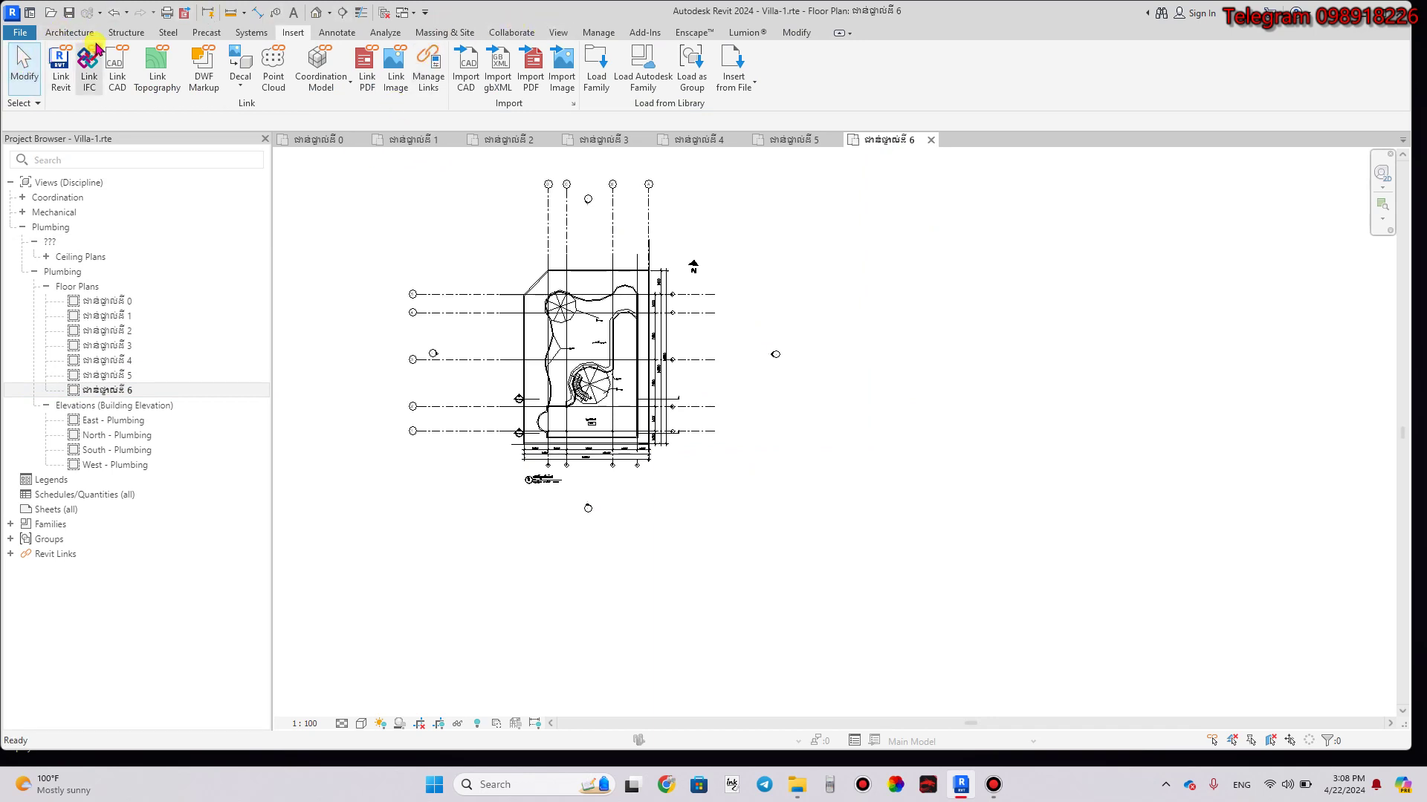
click(74, 33)
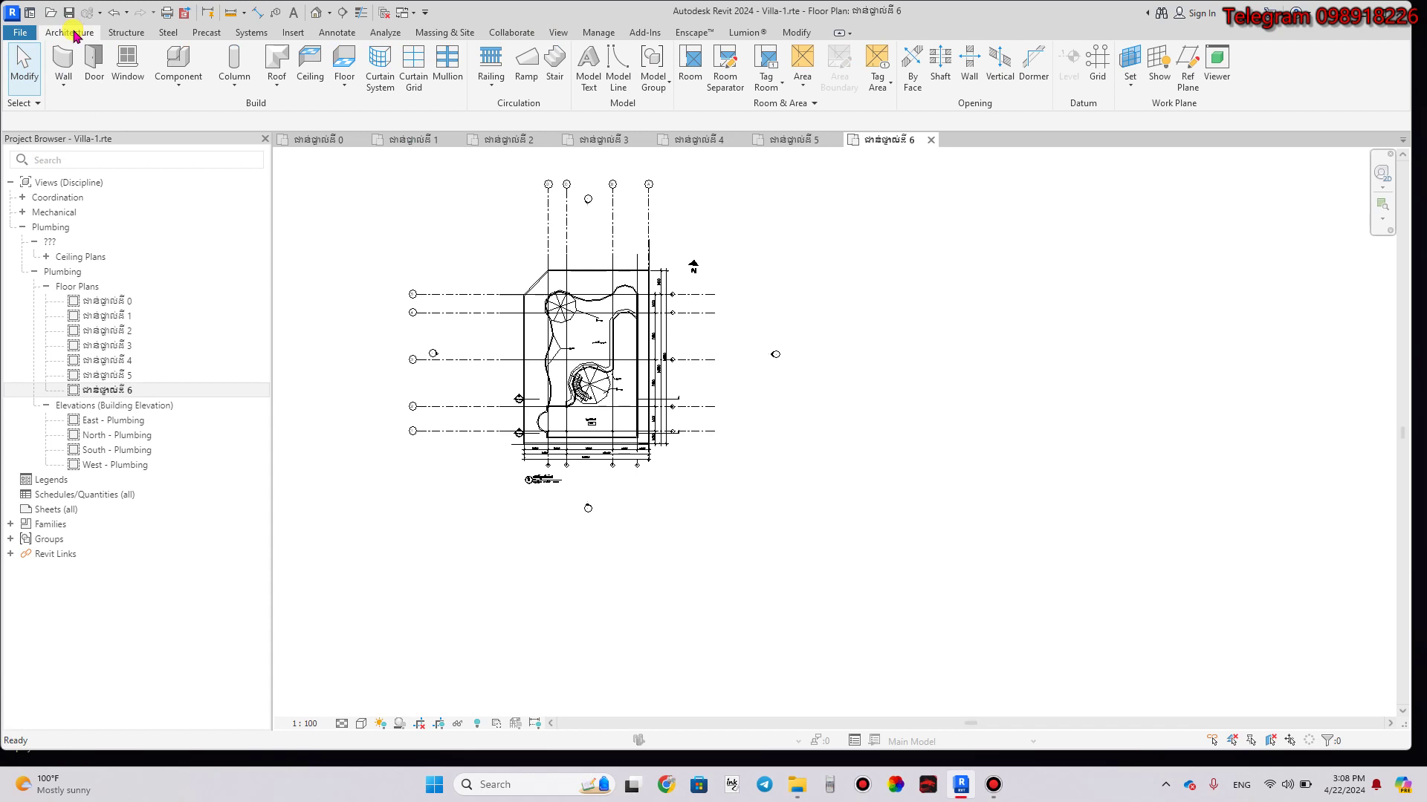
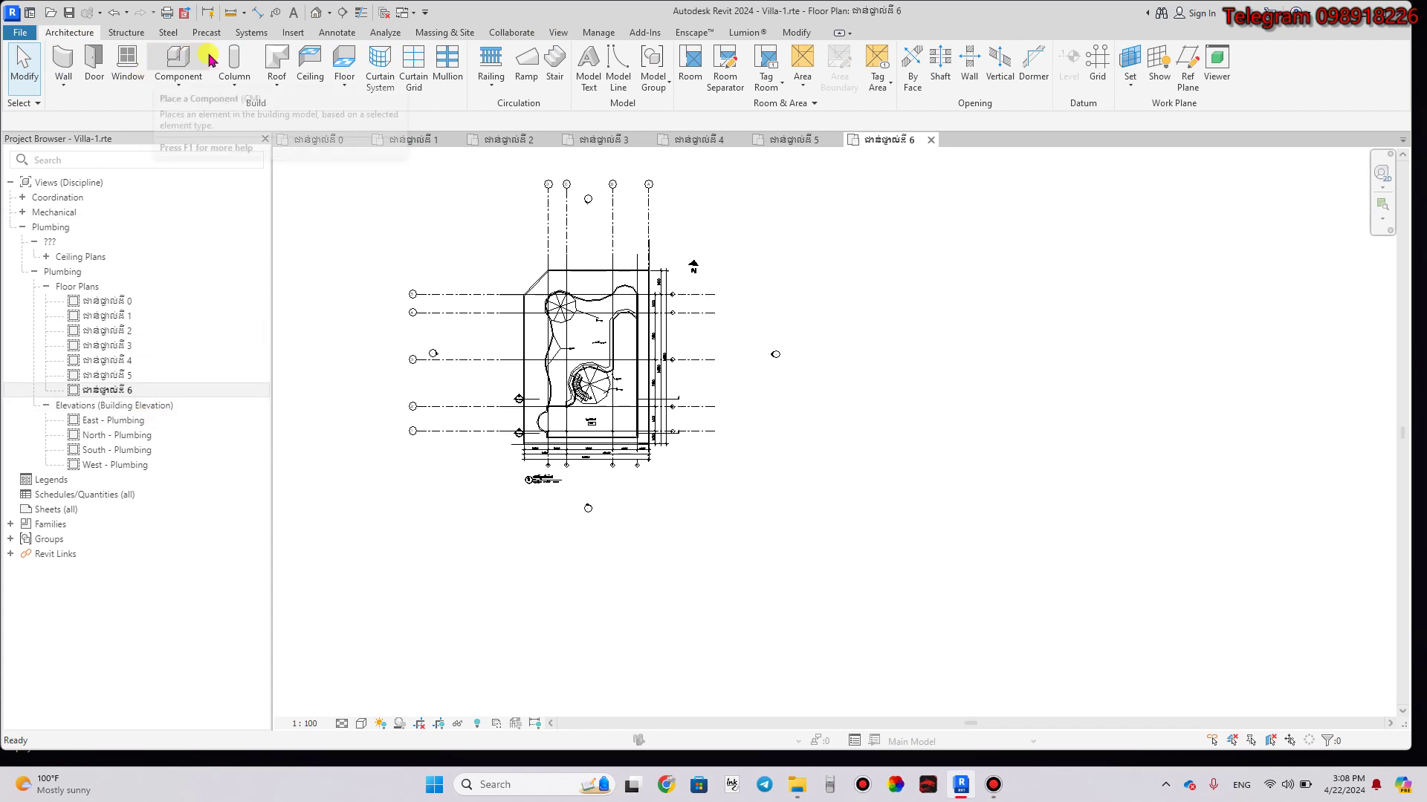
Open the default 3D view of the Villa-1 model and recentre it.
click(567, 33)
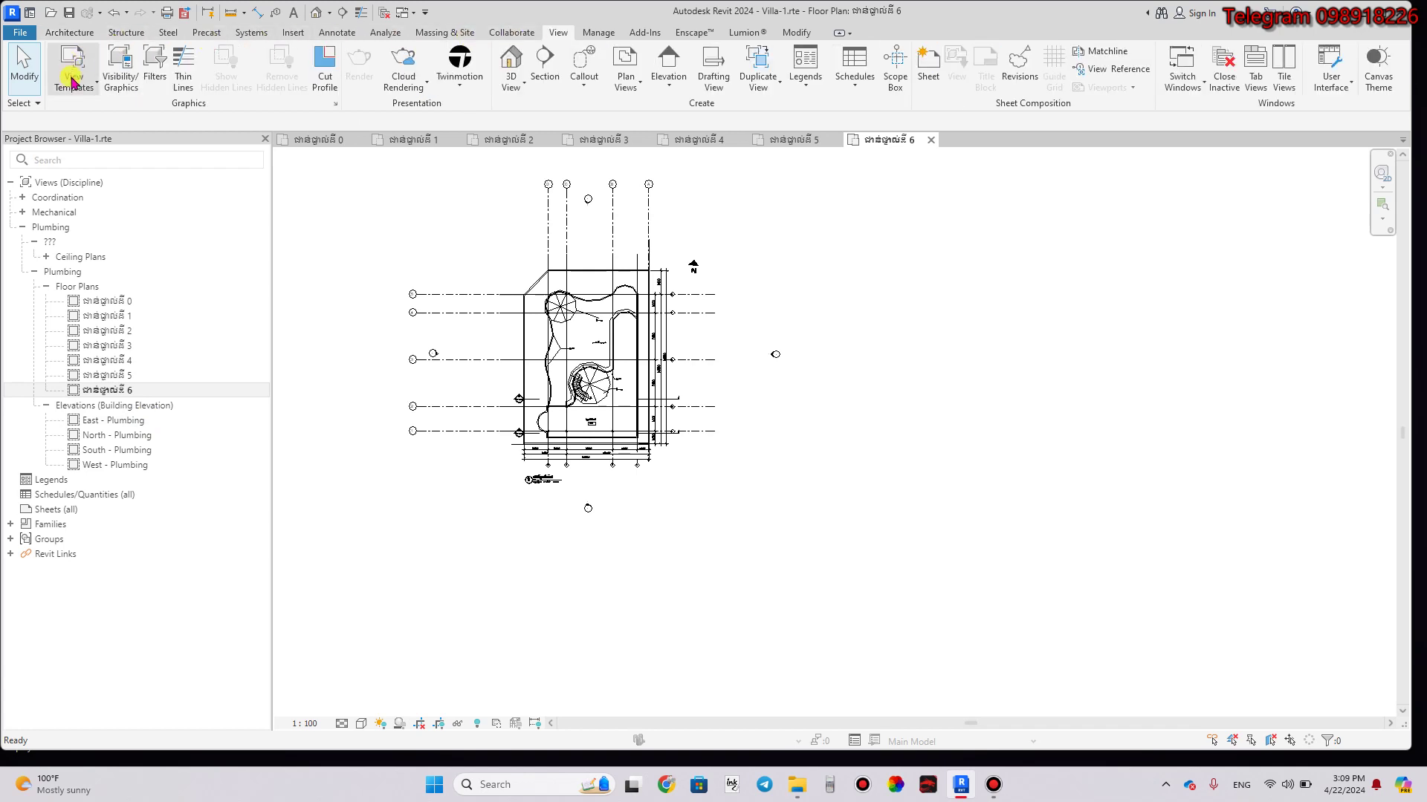
click(512, 66)
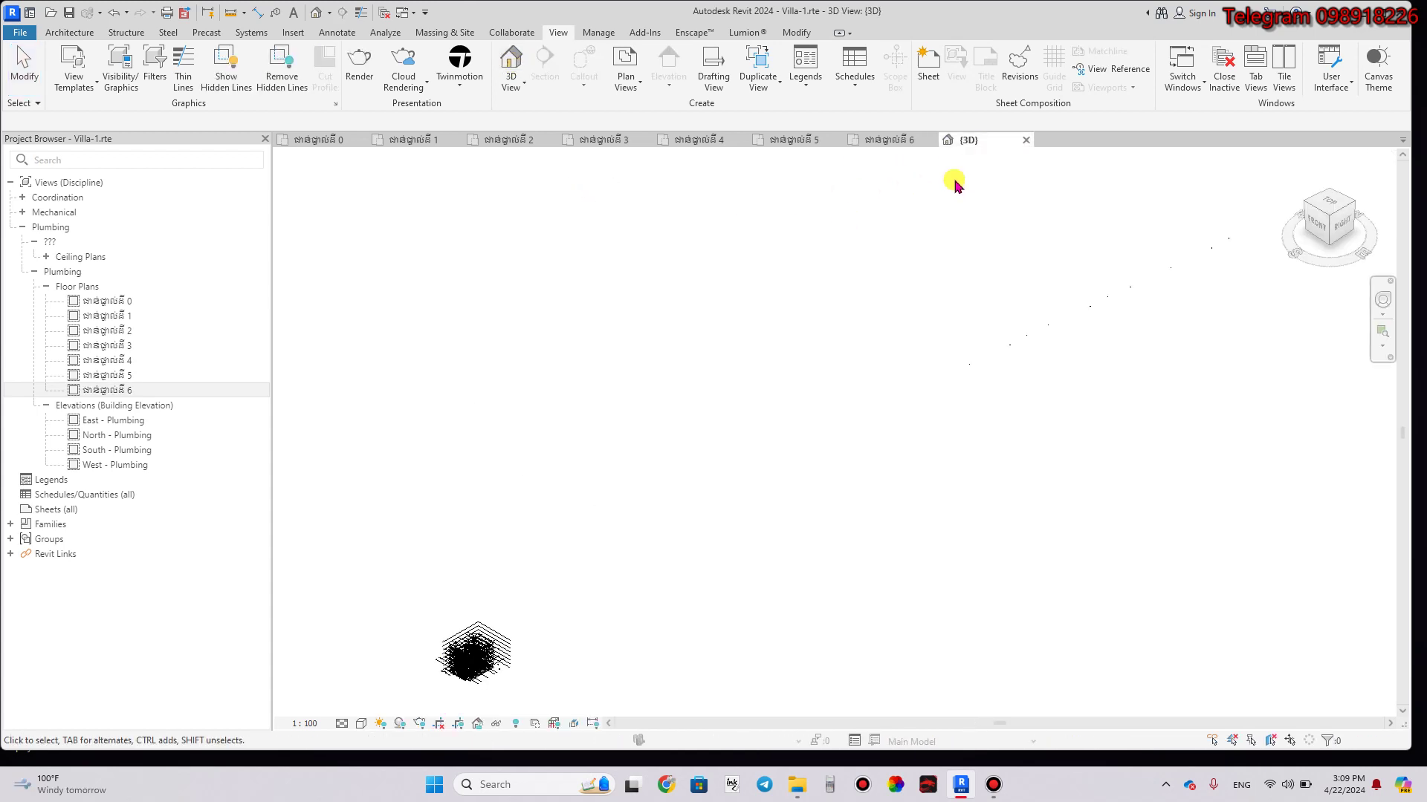
scroll(461, 648, down, 2)
middle_drag(446, 663, 544, 555)
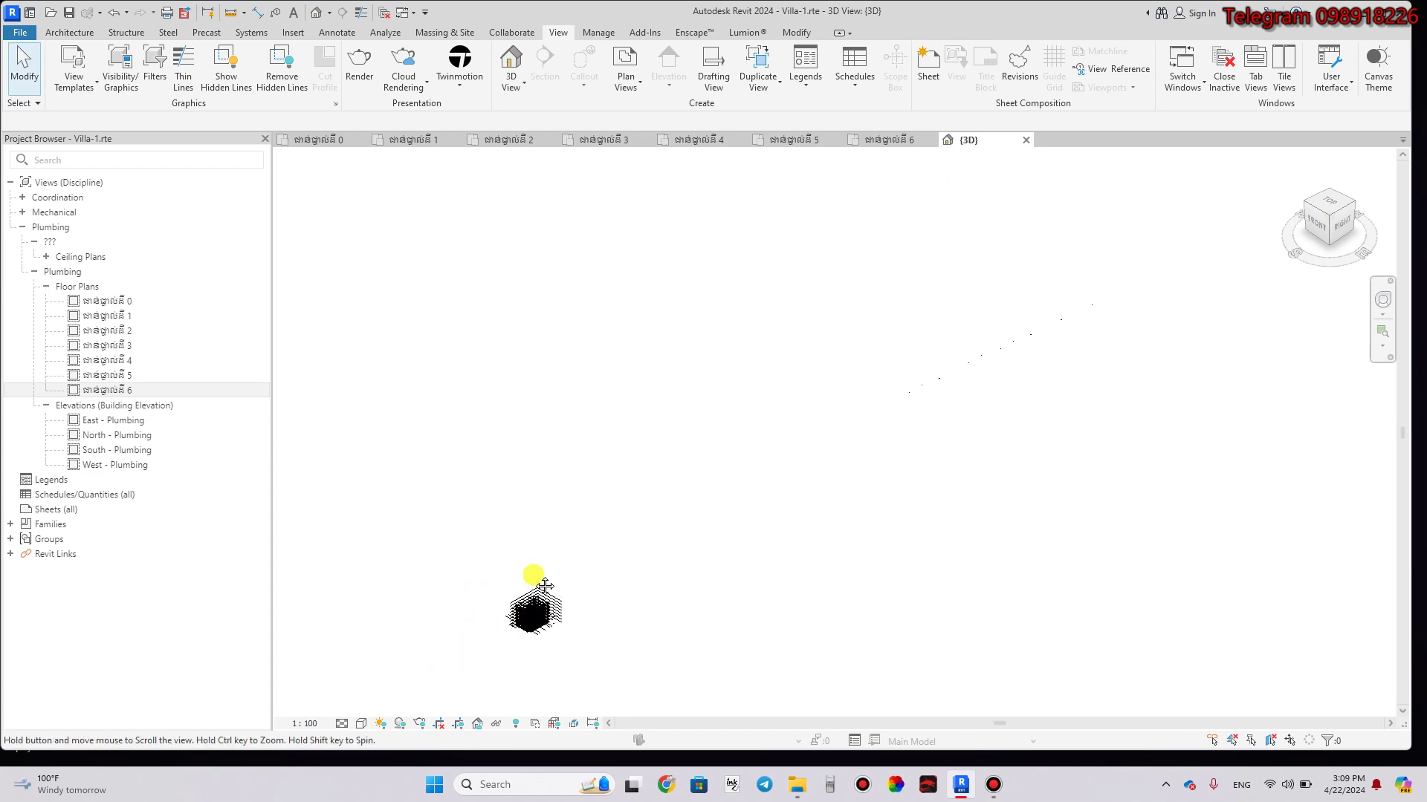
Zoom and pan to inspect the CAD floor plans stacked level above level.
scroll(543, 553, up, 2)
scroll(542, 548, up, 2)
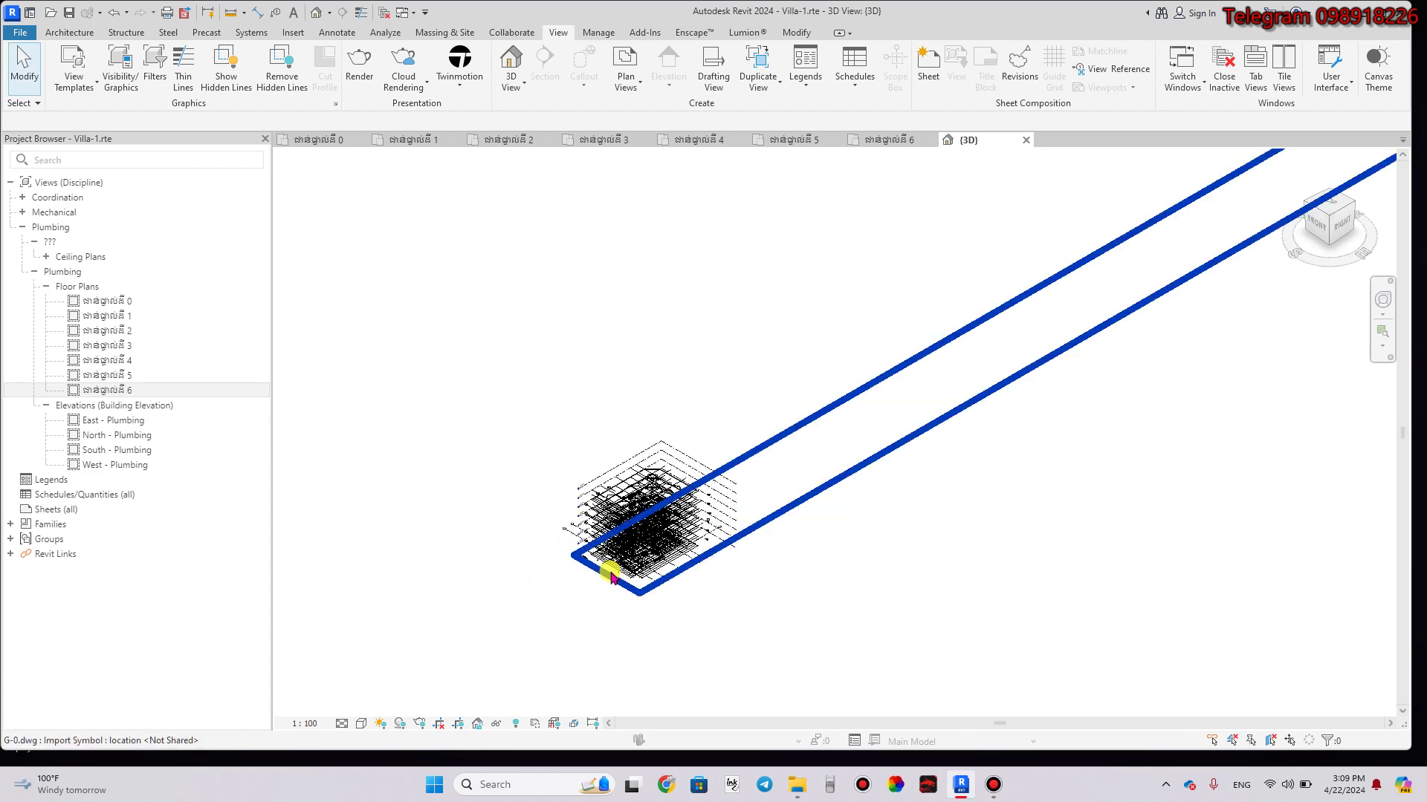
scroll(589, 567, up, 2)
scroll(654, 580, up, 2)
scroll(648, 574, up, 2)
scroll(608, 547, up, 2)
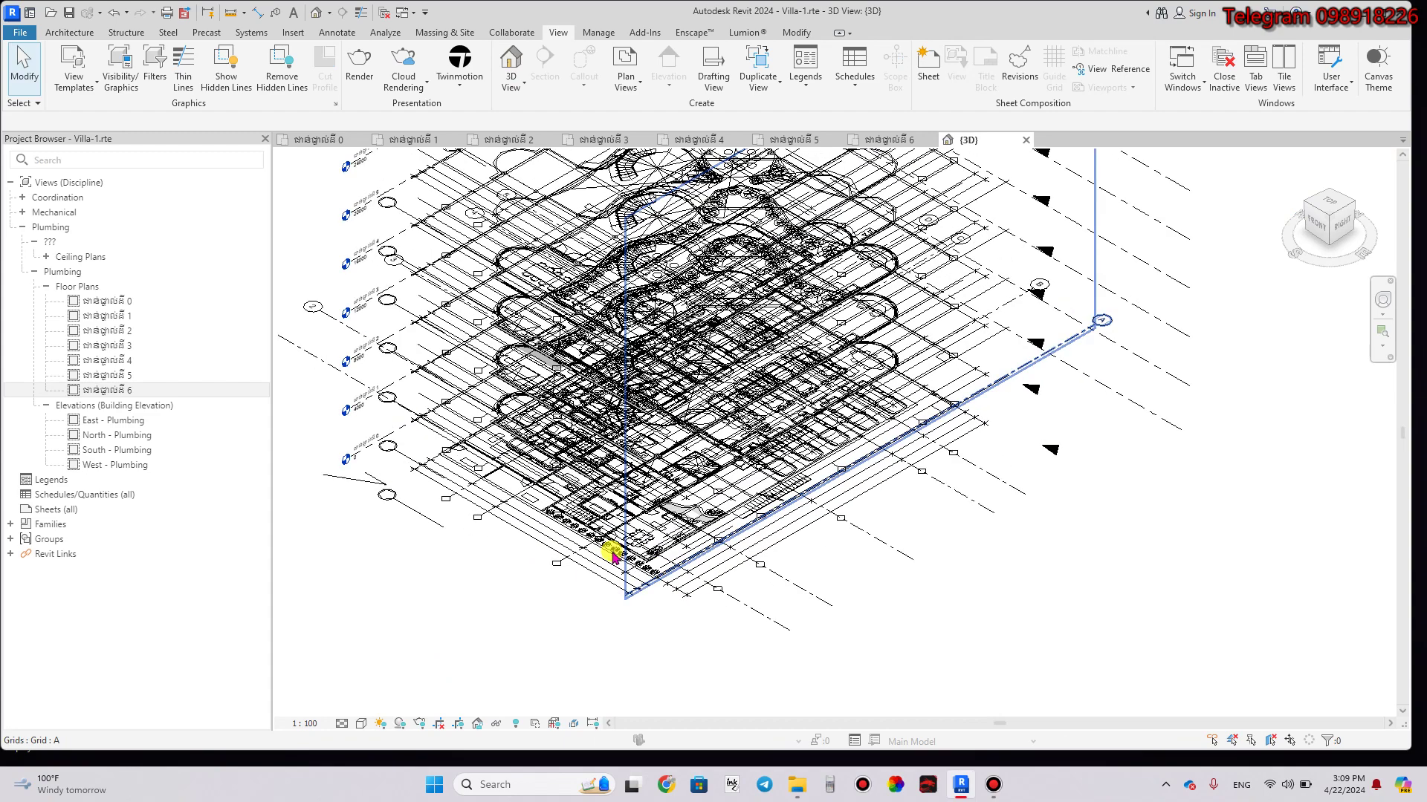
scroll(576, 525, up, 2)
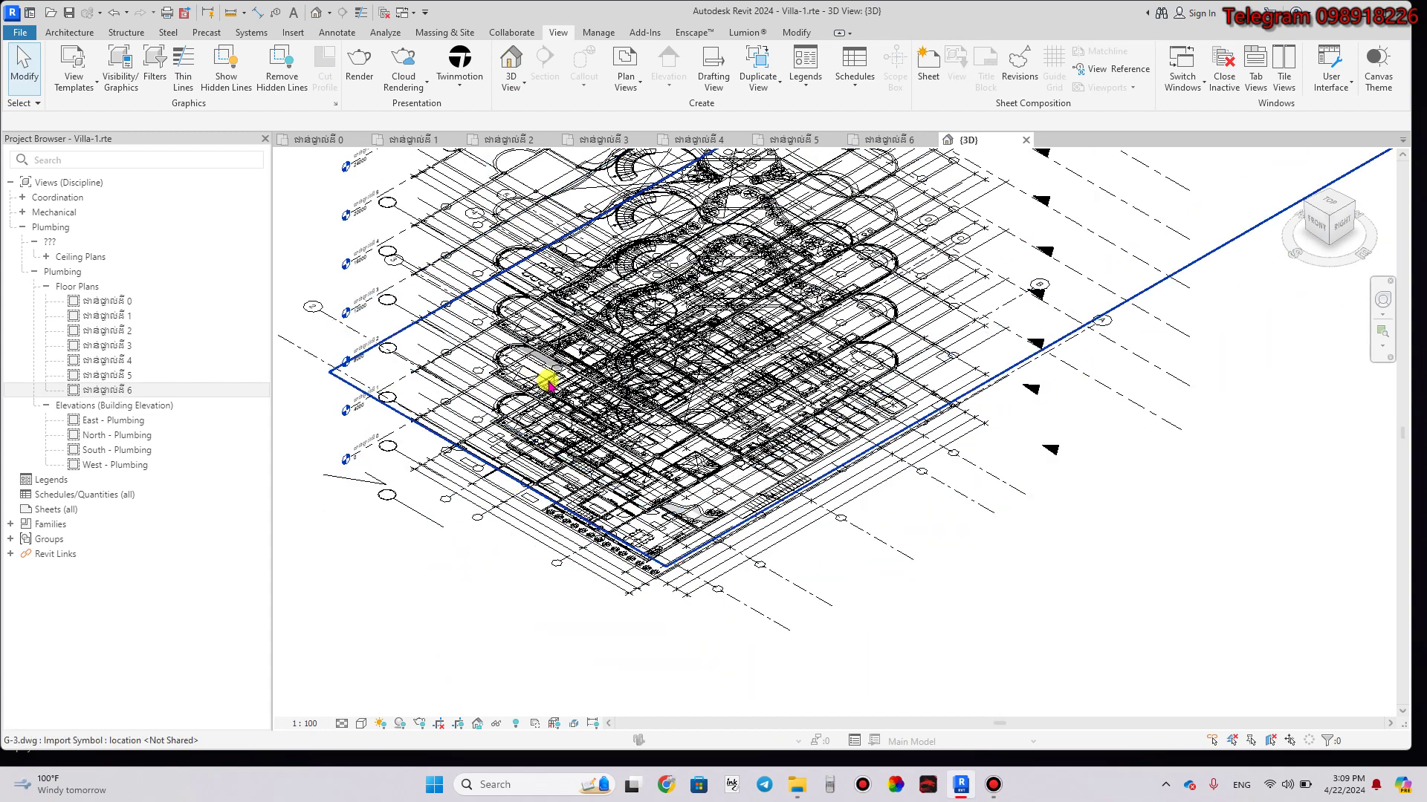
middle_drag(536, 410, 582, 508)
scroll(582, 508, down, 1)
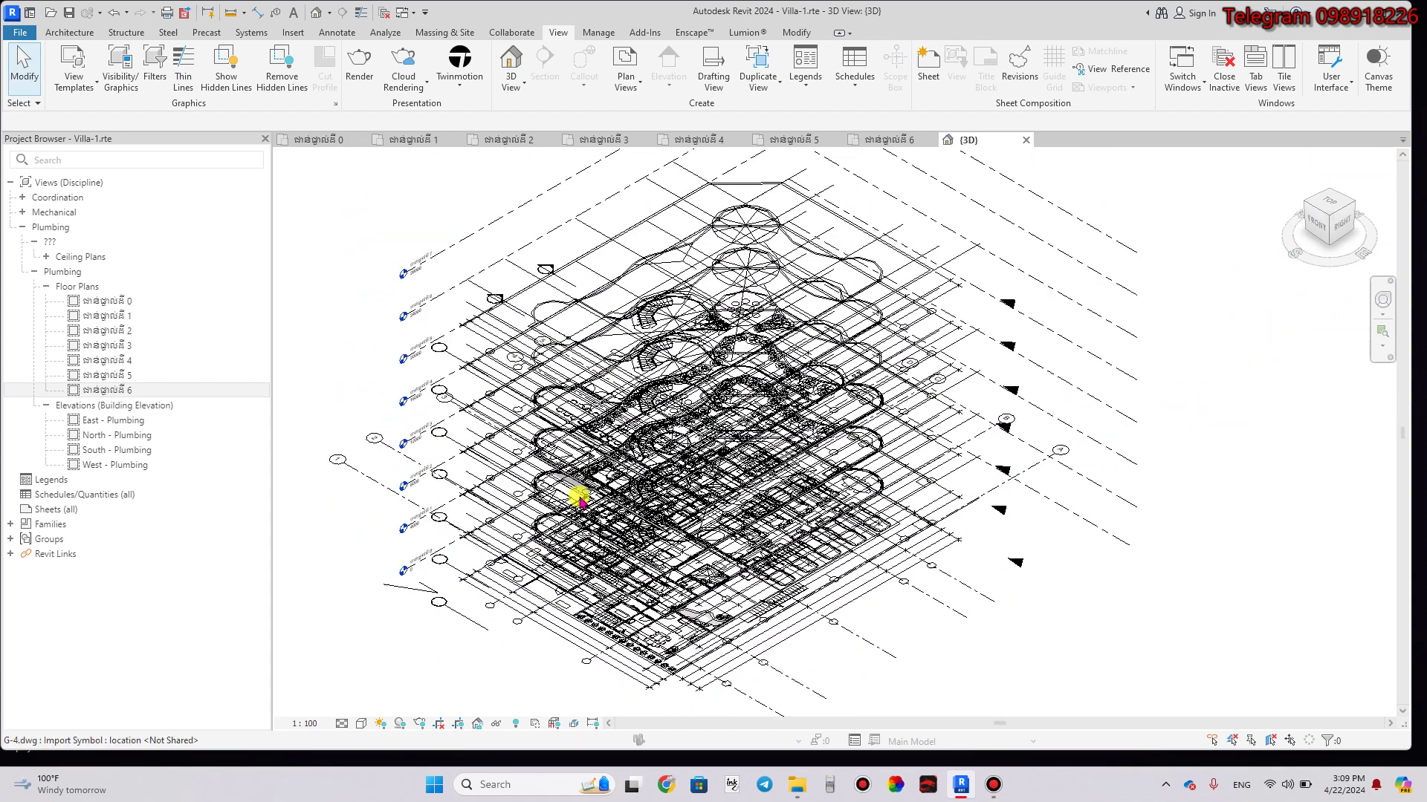
scroll(597, 493, down, 1)
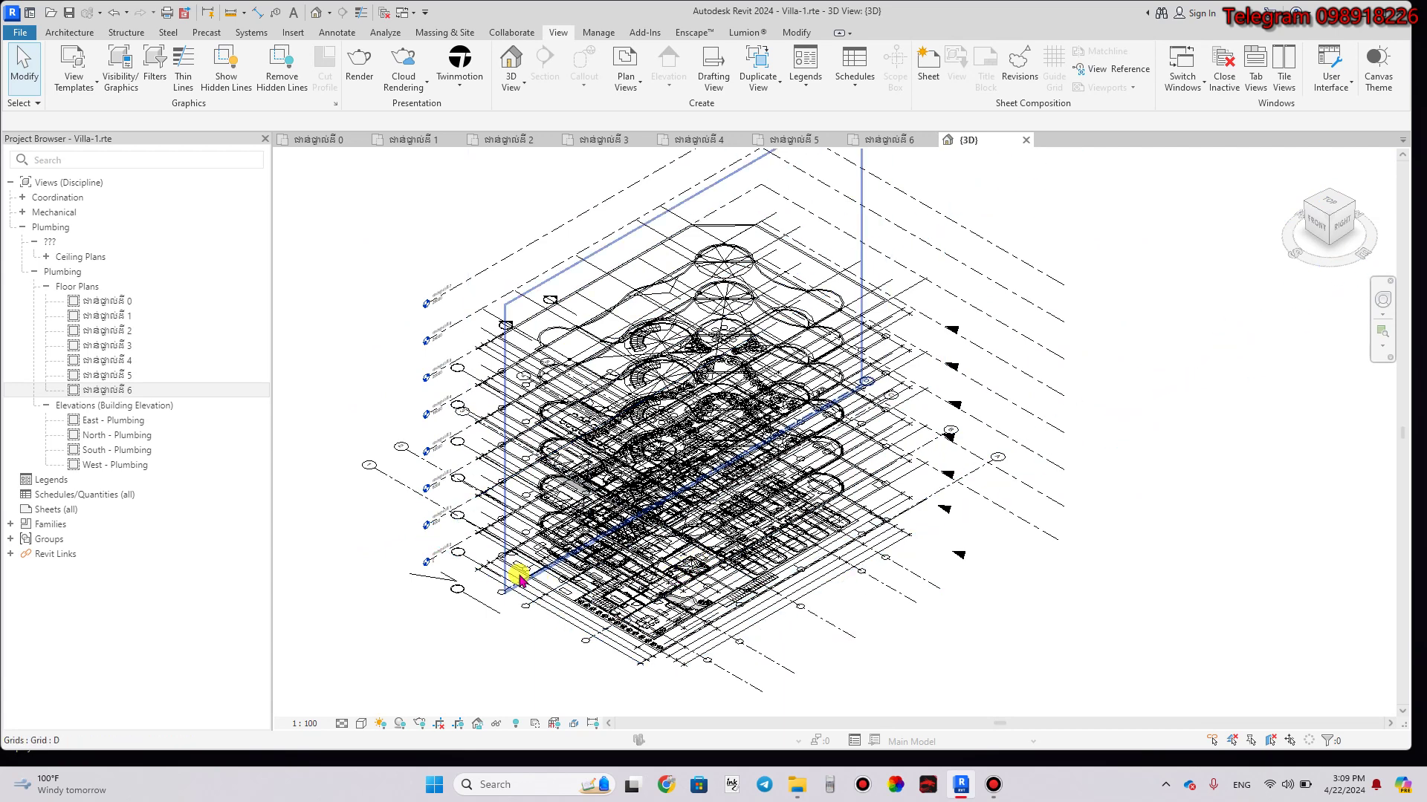
Switch to the ជាន់ផ្ទាល់ទី 0 floor plan and zoom toward the dining room.
click(339, 148)
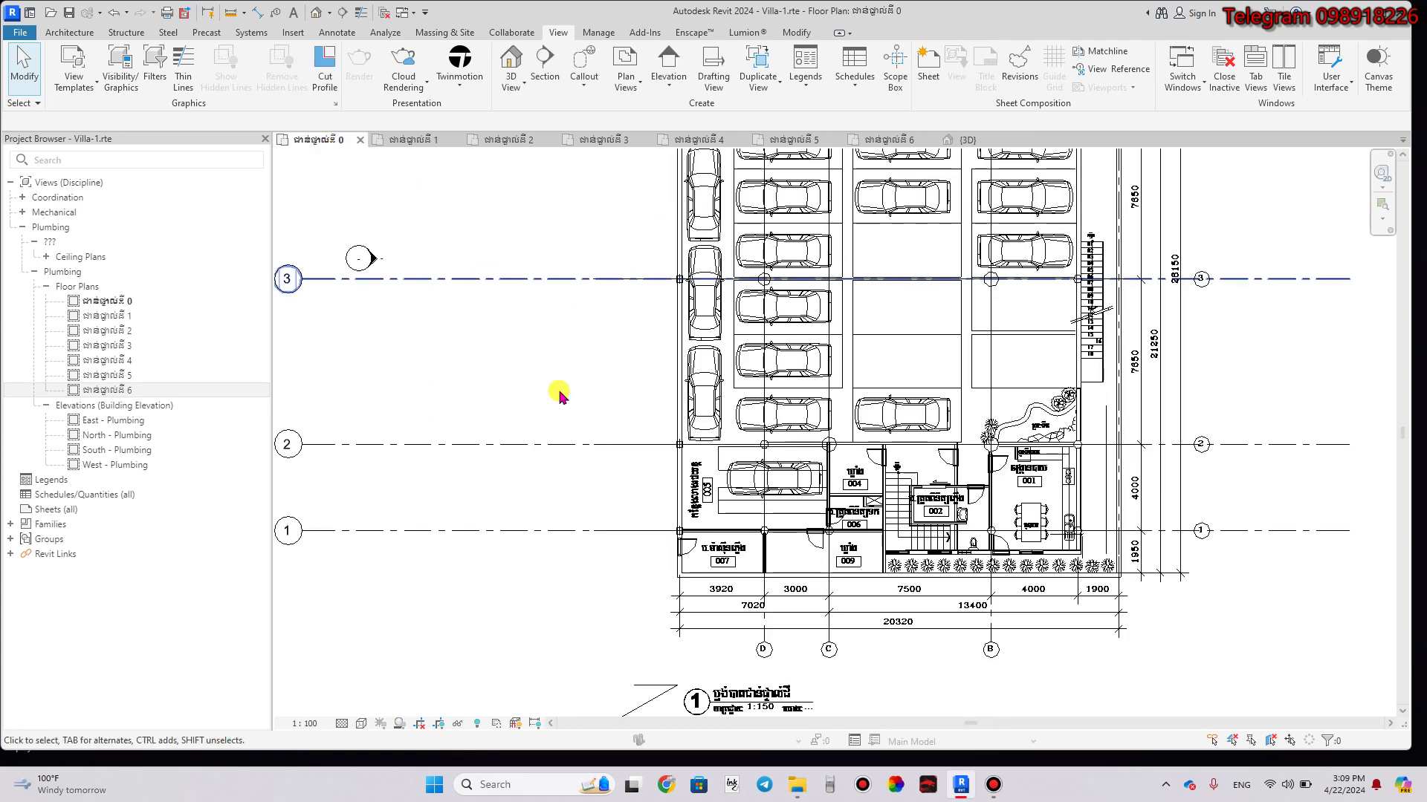
scroll(855, 557, up, 1)
scroll(859, 520, up, 1)
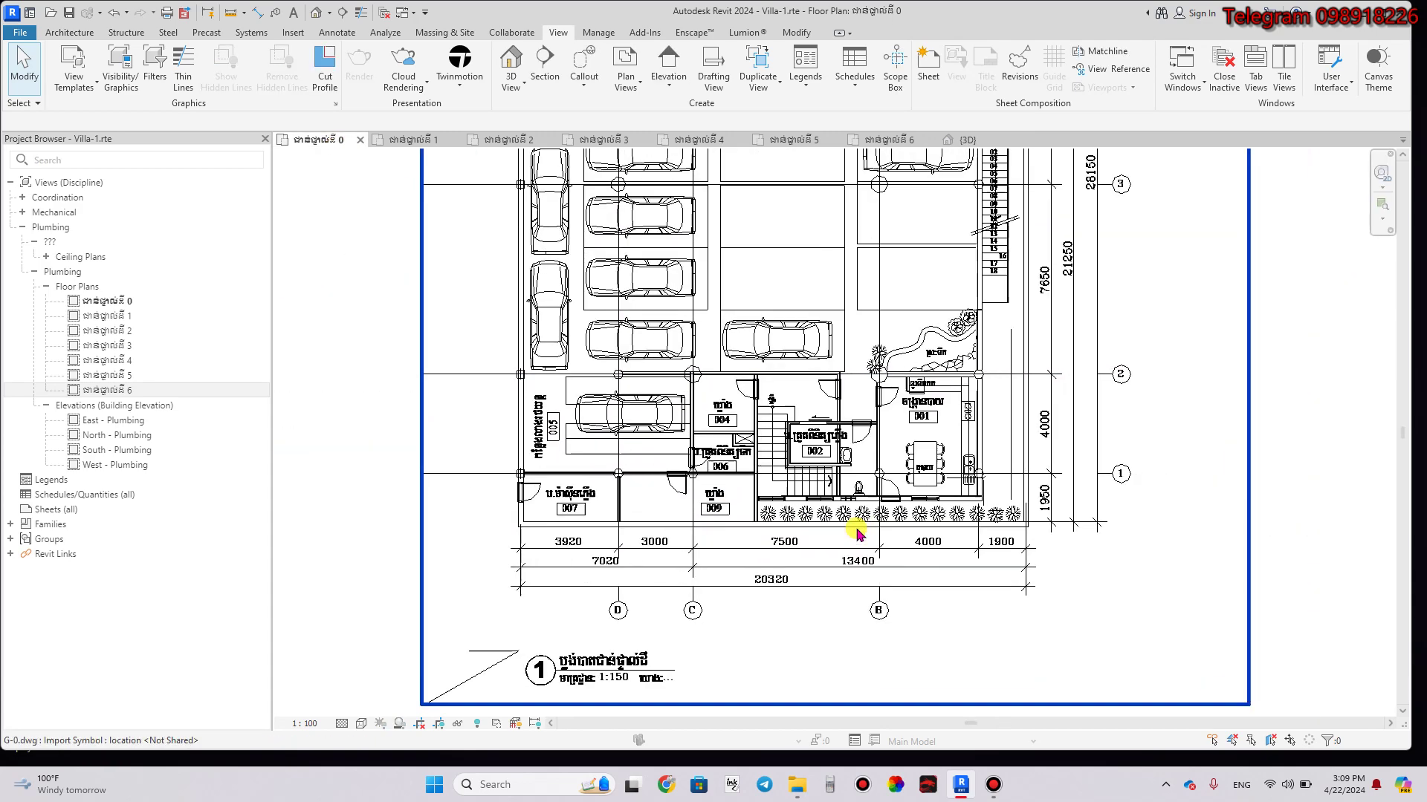
scroll(891, 564, up, 1)
scroll(914, 594, up, 2)
scroll(1003, 381, up, 3)
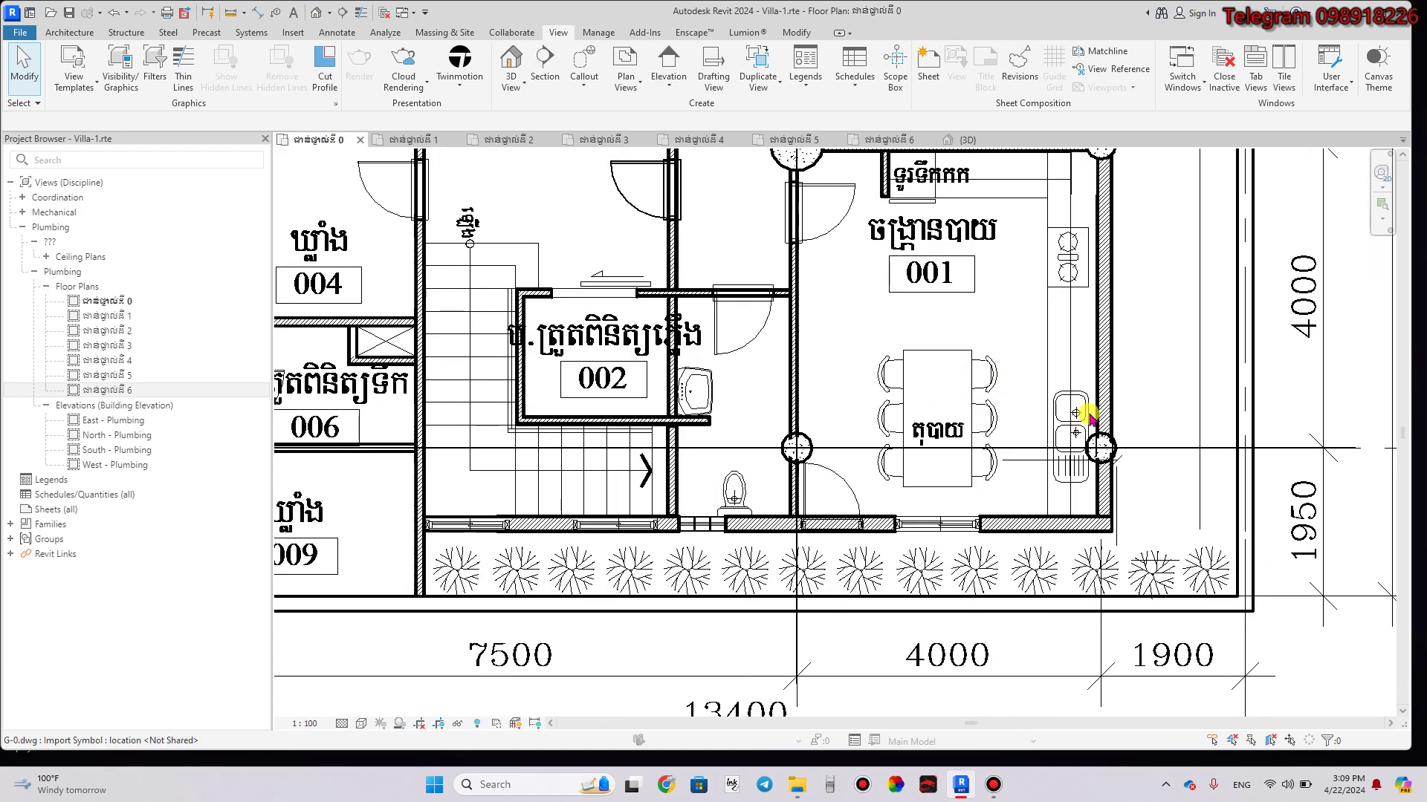
mouse_move(1082, 414)
middle_down()
mouse_move(1050, 414)
mouse_move(1040, 444)
middle_up()
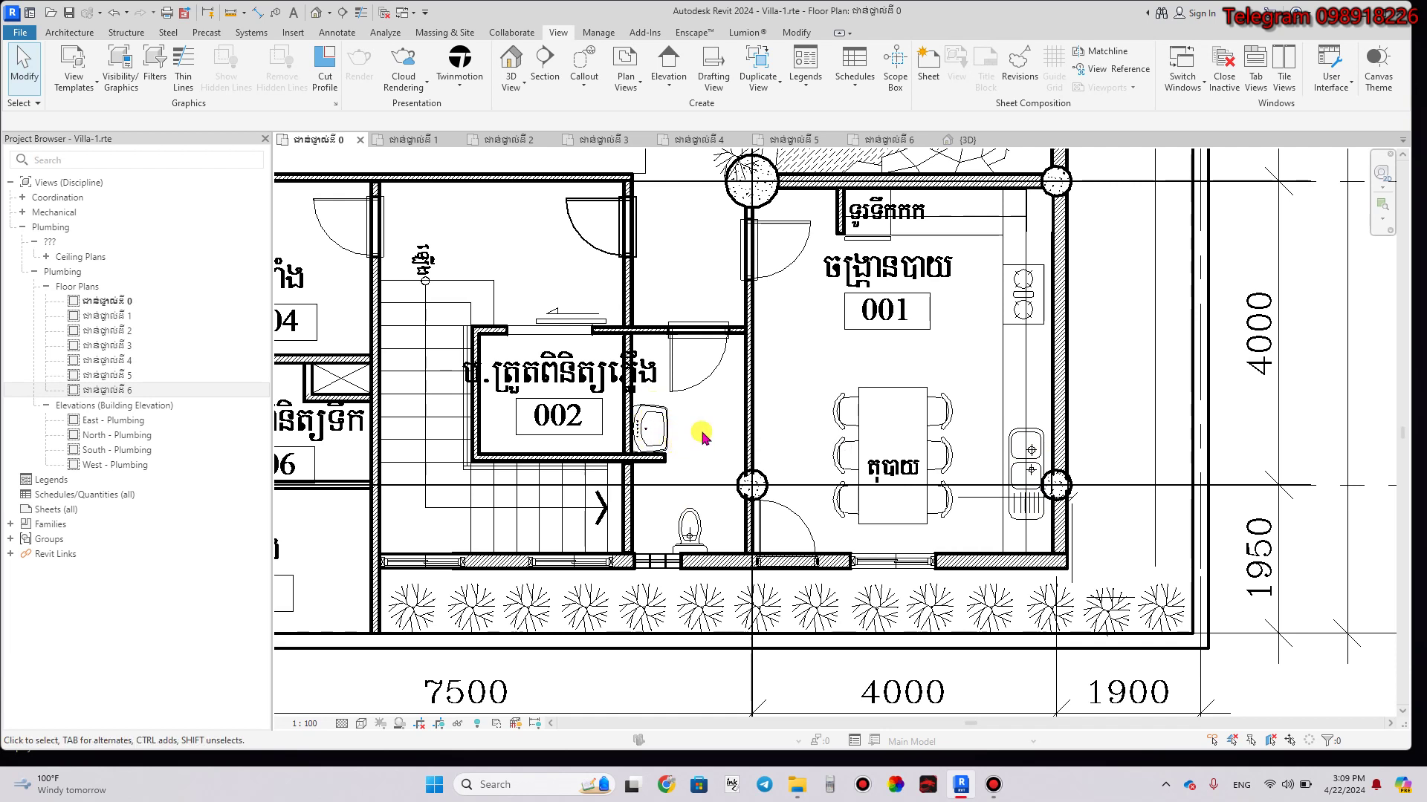
Pan across the parking area and grid bubbles D, C, B and 3.
scroll(706, 420, down, 2)
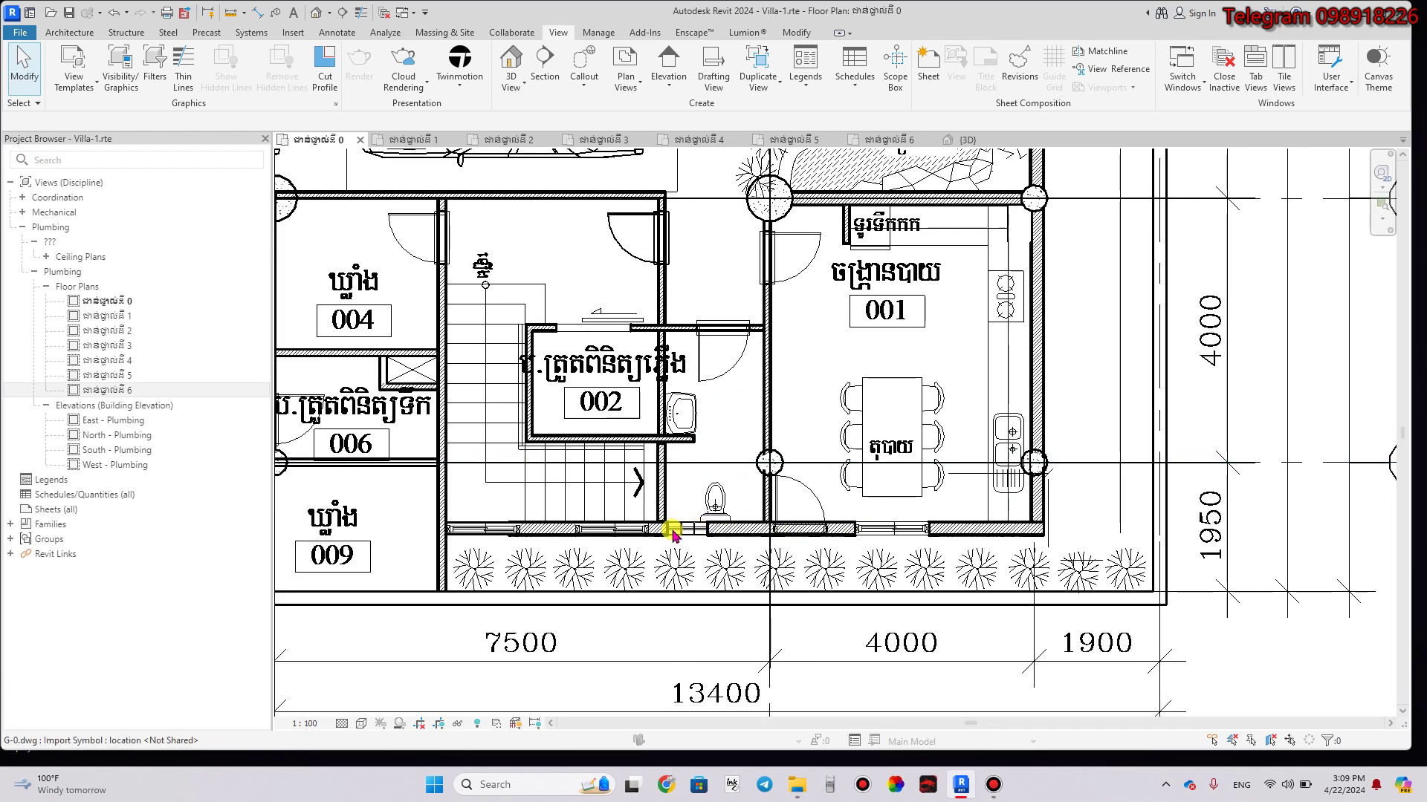
middle_drag(501, 533, 732, 526)
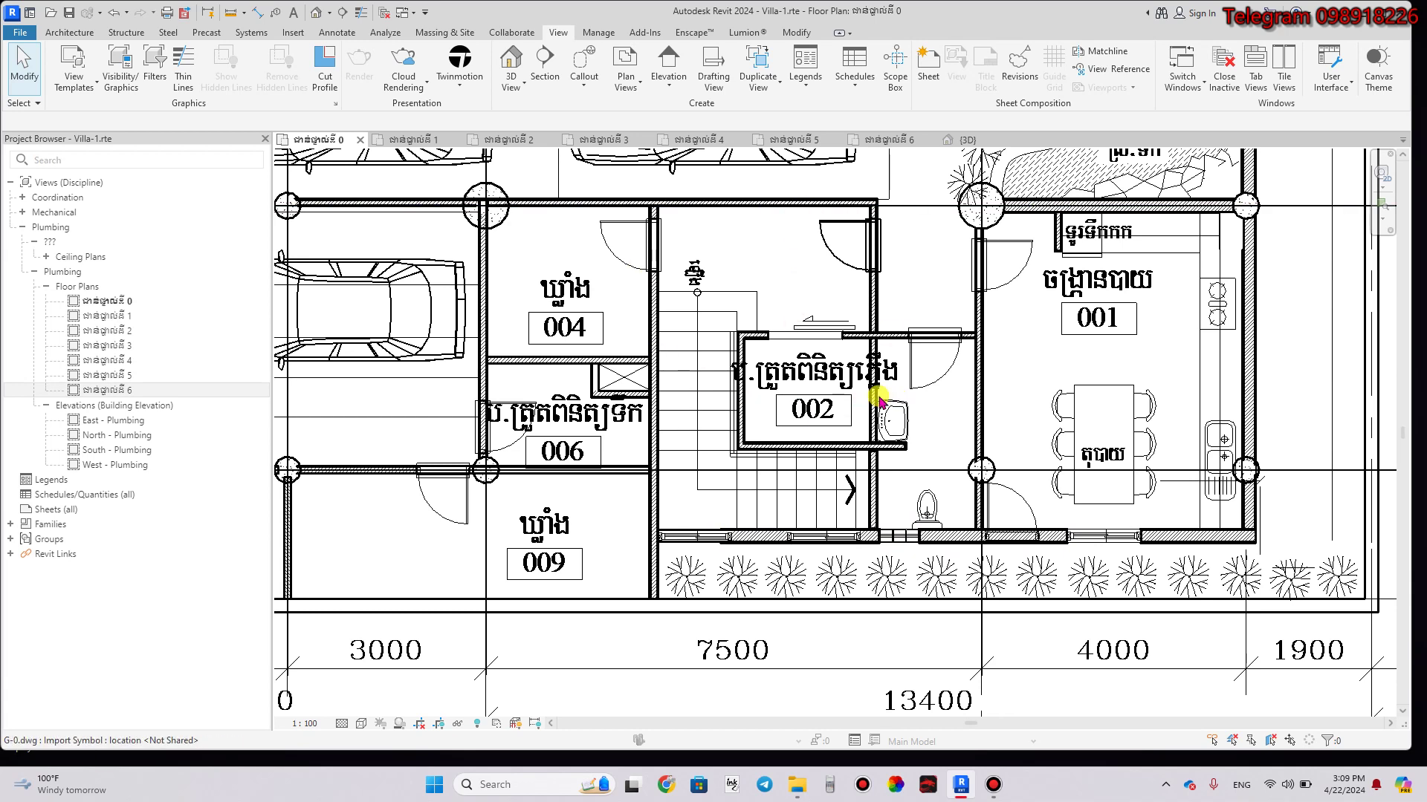
scroll(974, 465, down, 2)
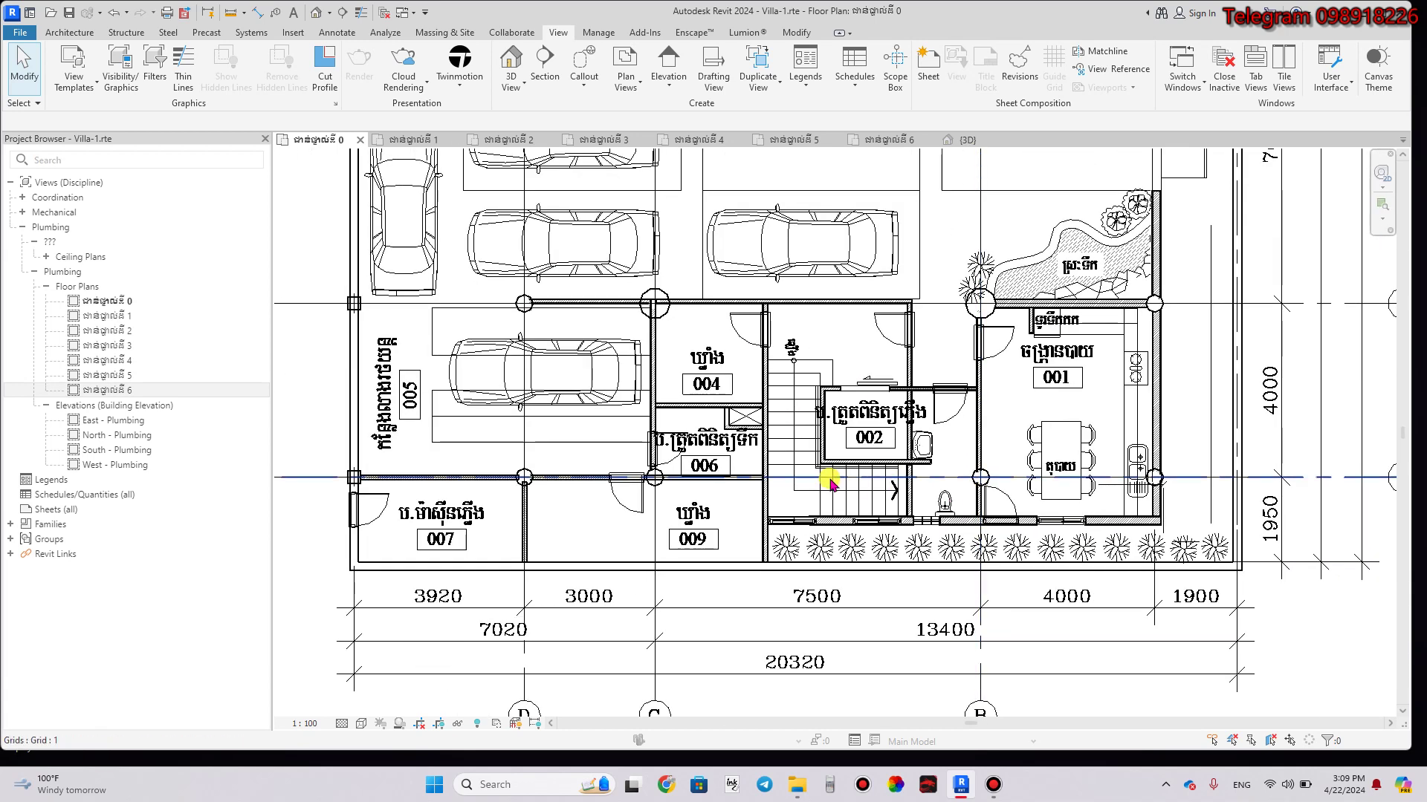
middle_drag(830, 482, 852, 451)
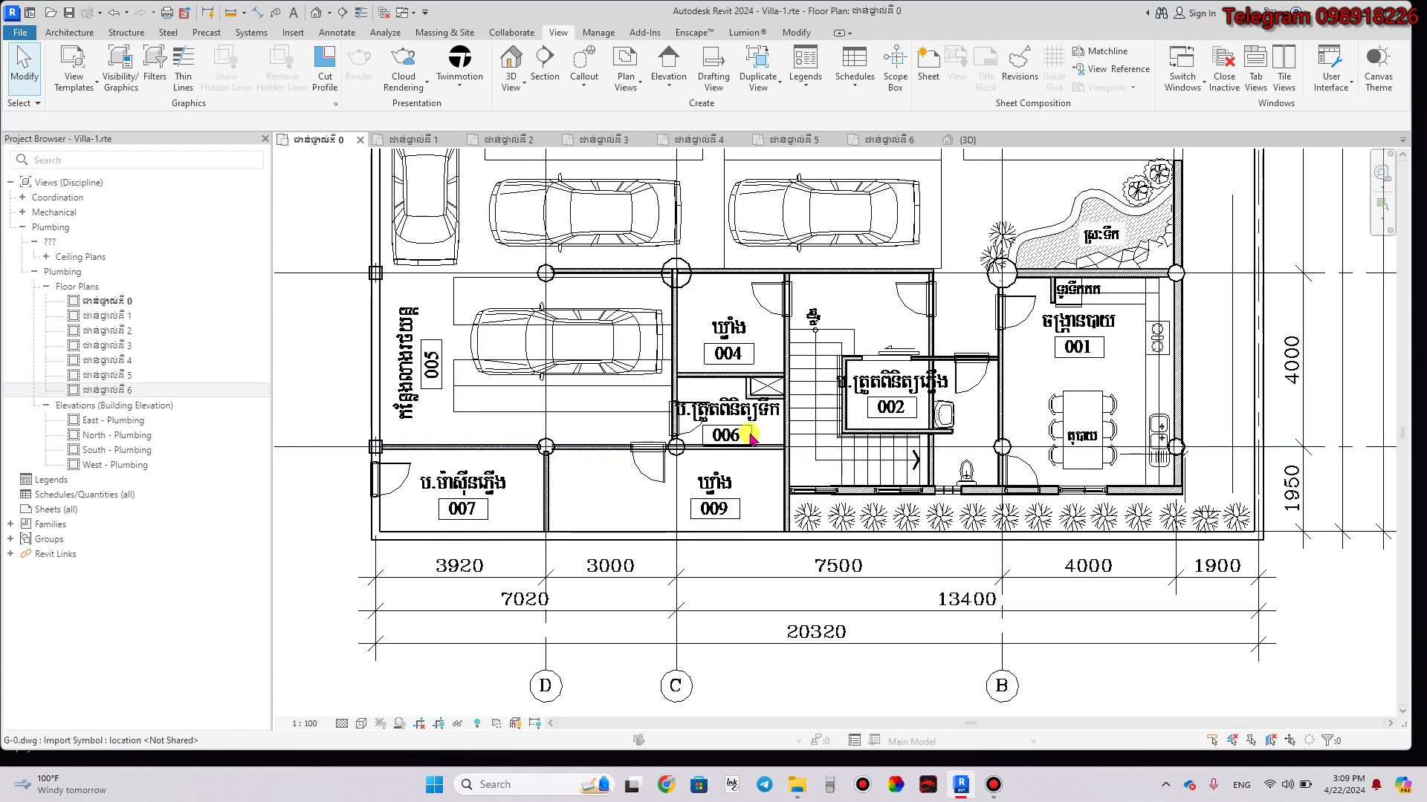
mouse_move(1048, 462)
middle_down()
mouse_move(999, 476)
mouse_move(944, 462)
middle_up()
scroll(876, 389, down, 2)
middle_drag(855, 418, 824, 445)
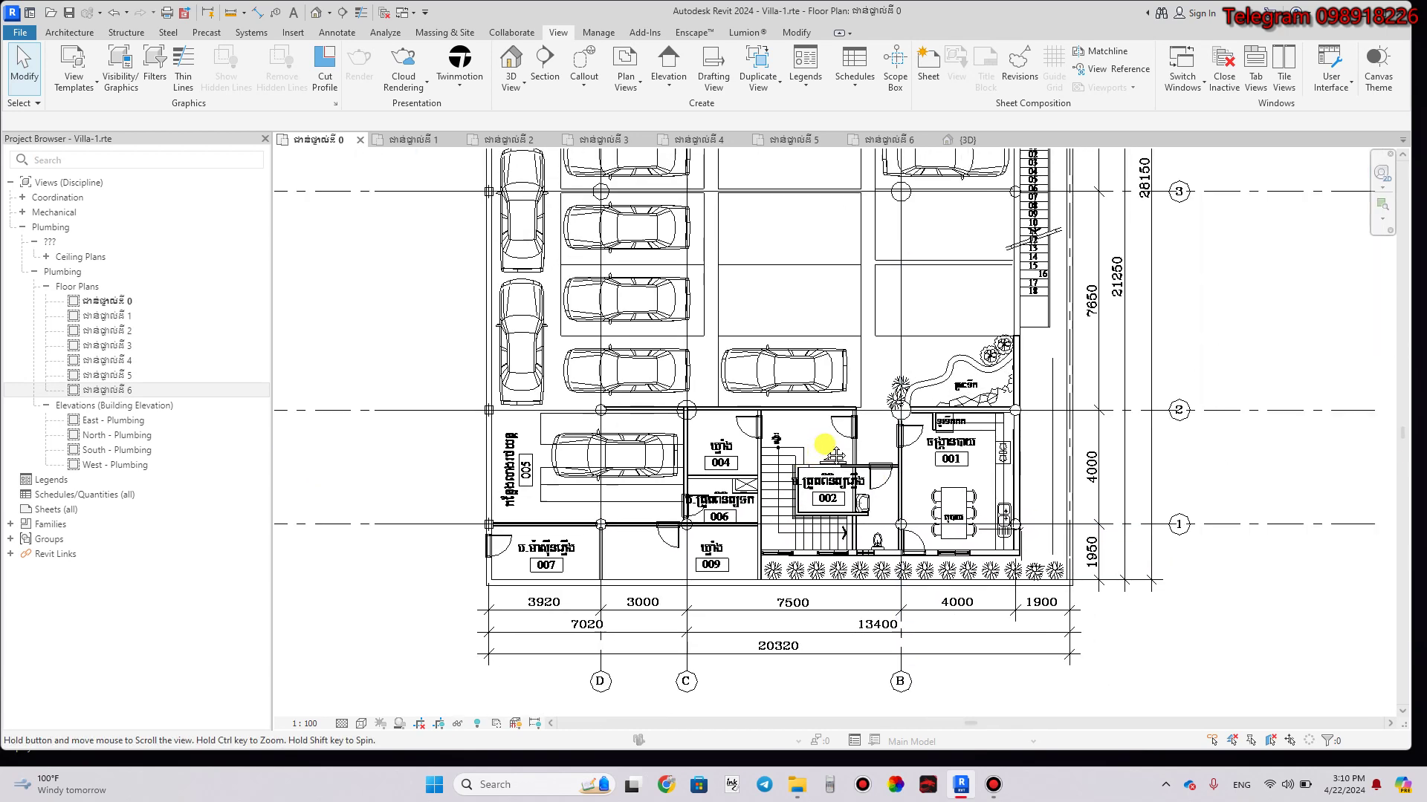
Zoom in on room 002 and the washbasin beside it.
scroll(764, 445, up, 1)
scroll(749, 443, up, 1)
scroll(766, 453, up, 1)
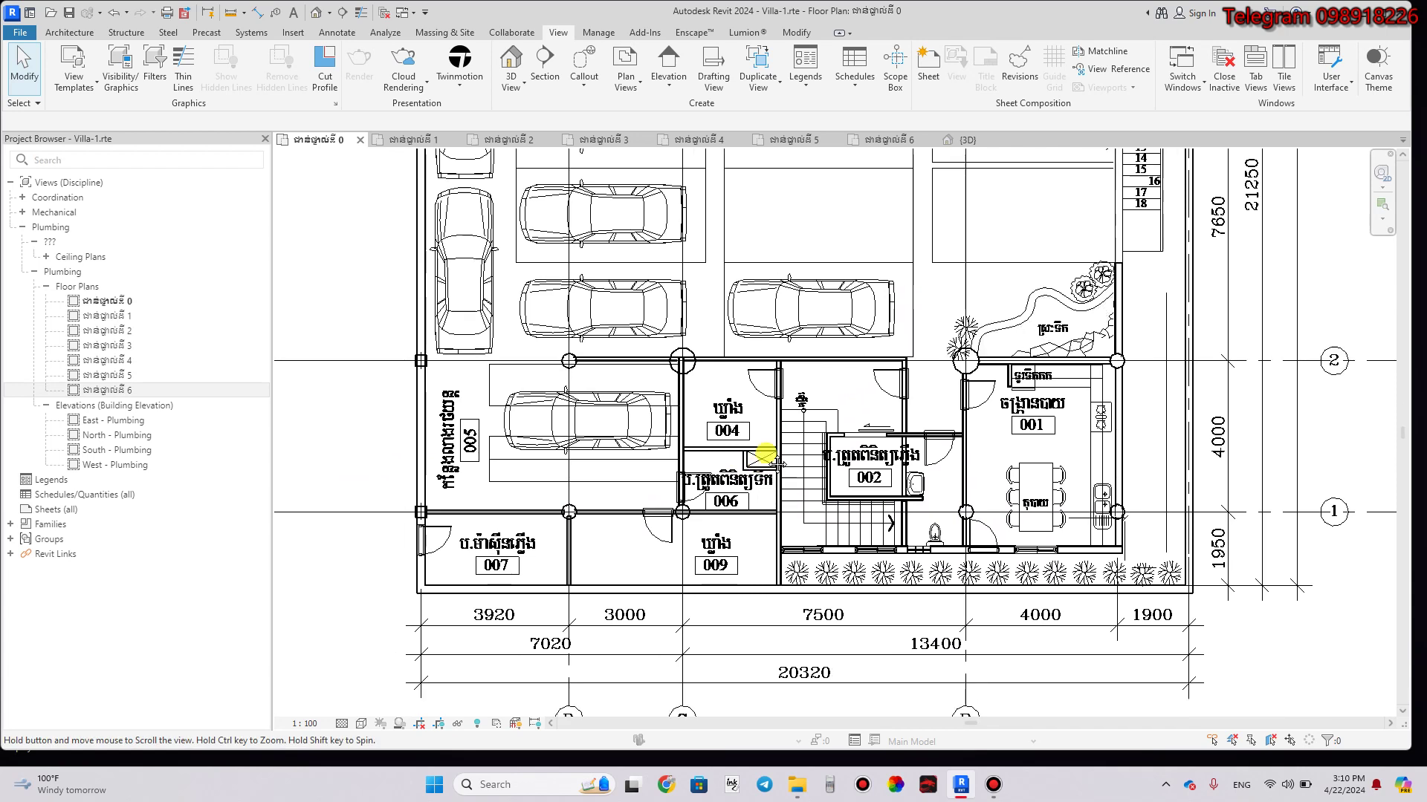
middle_drag(765, 453, 772, 402)
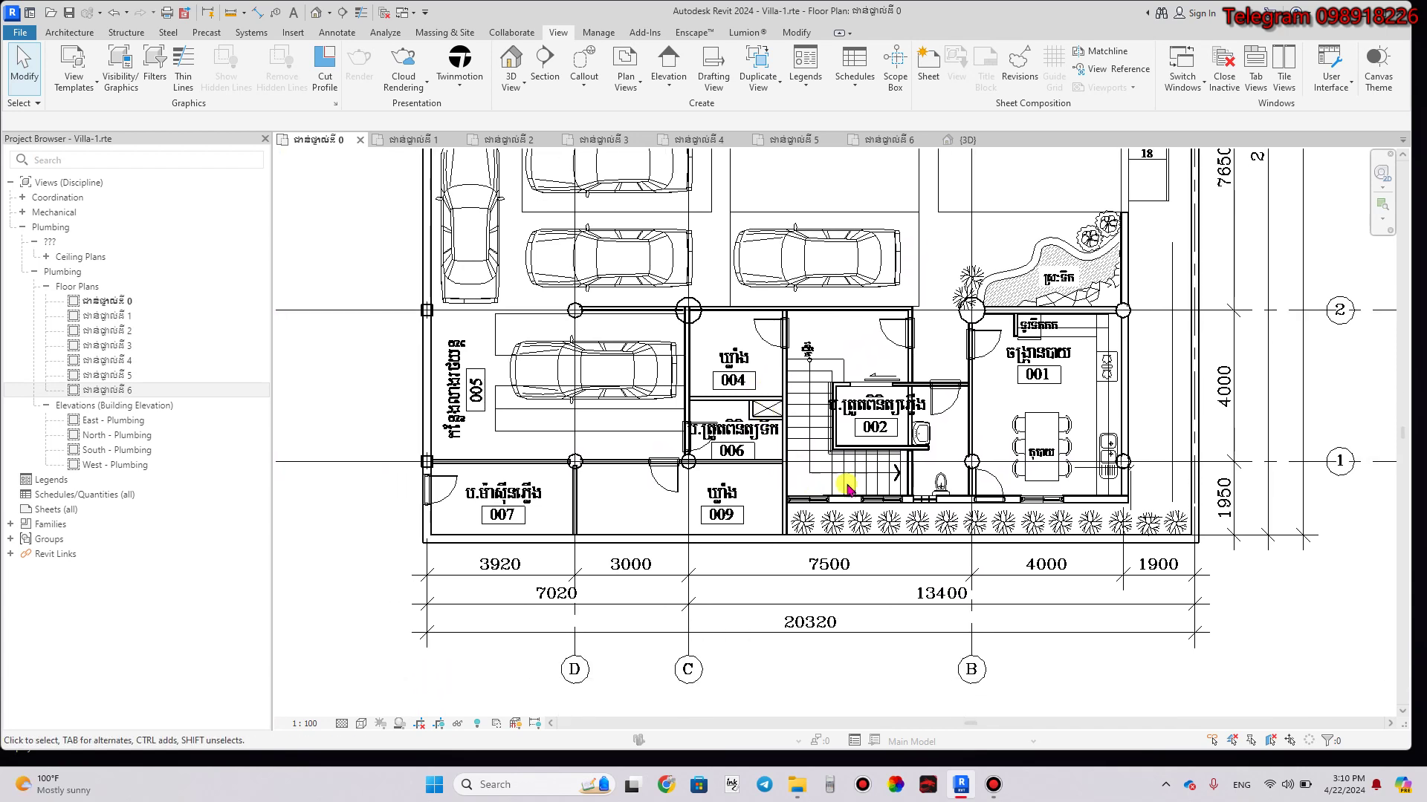
scroll(862, 416, down, 2)
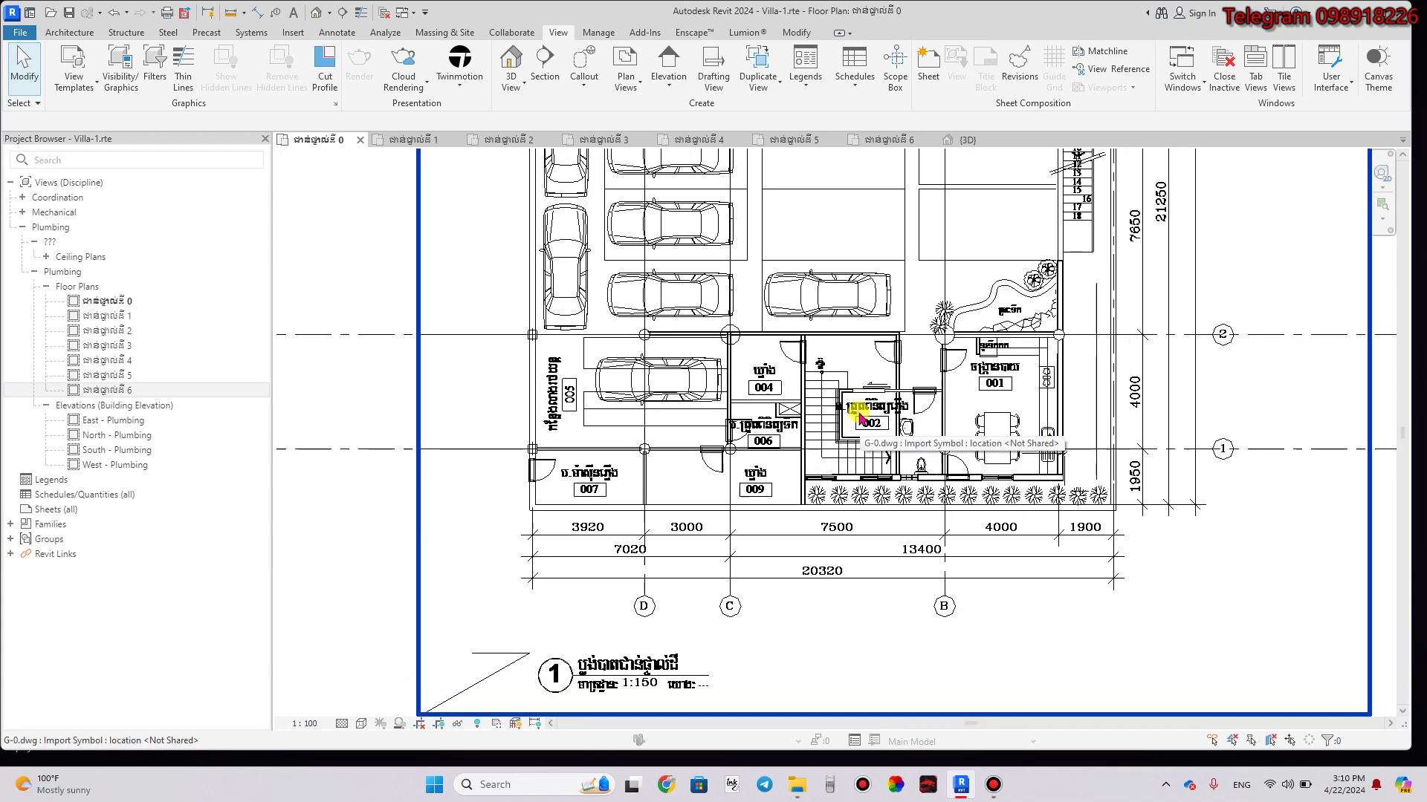
middle_drag(860, 414, 790, 408)
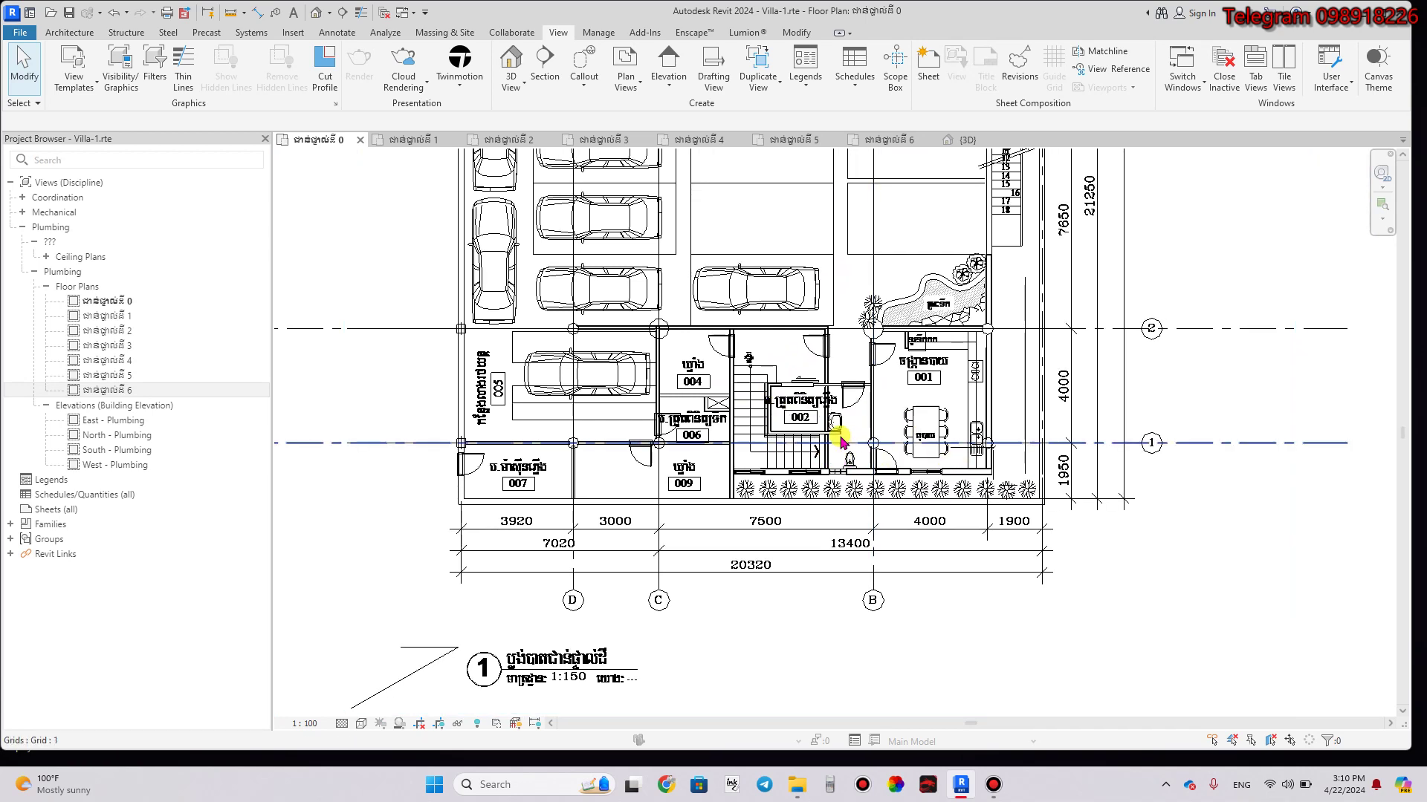
scroll(825, 446, up, 2)
scroll(835, 431, up, 2)
scroll(837, 427, up, 2)
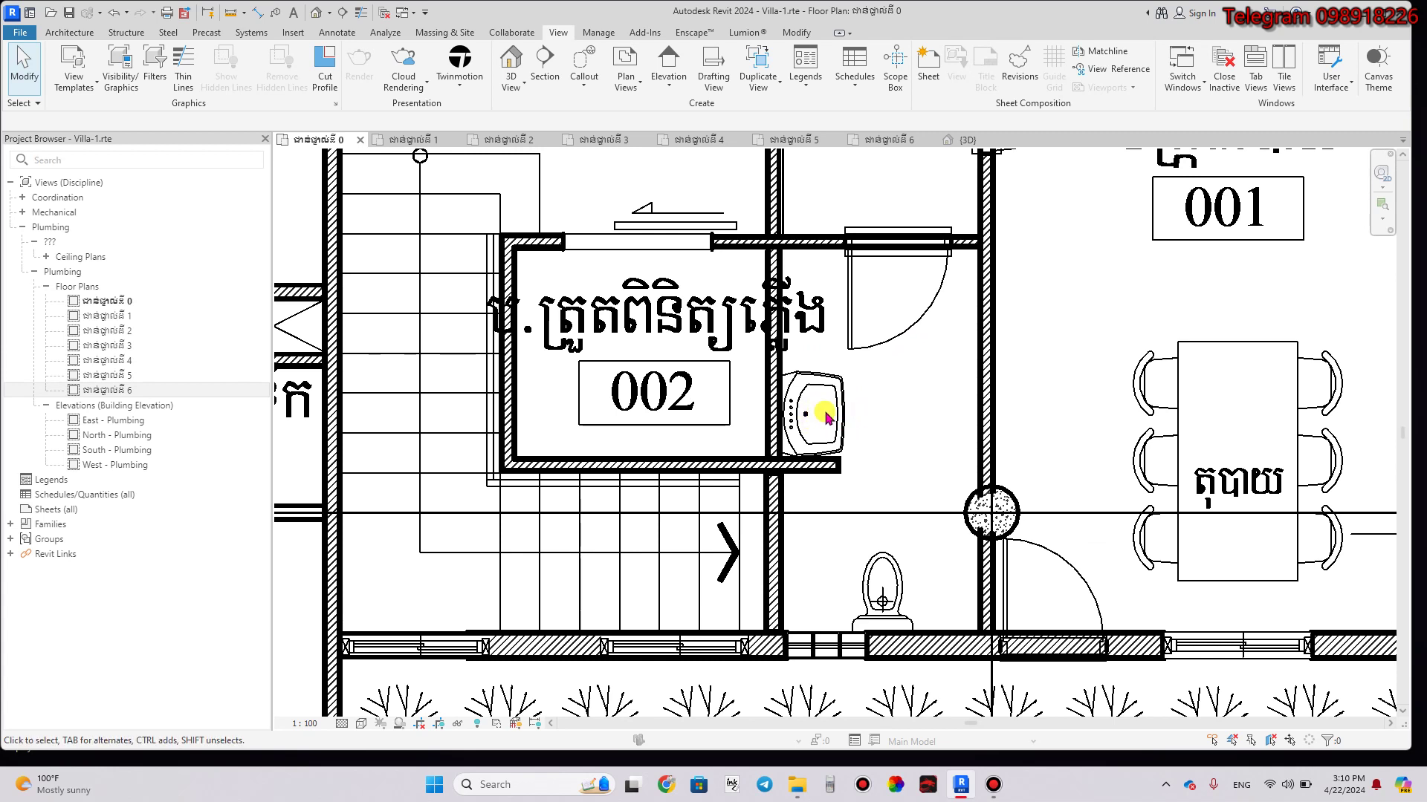
right_click(832, 413)
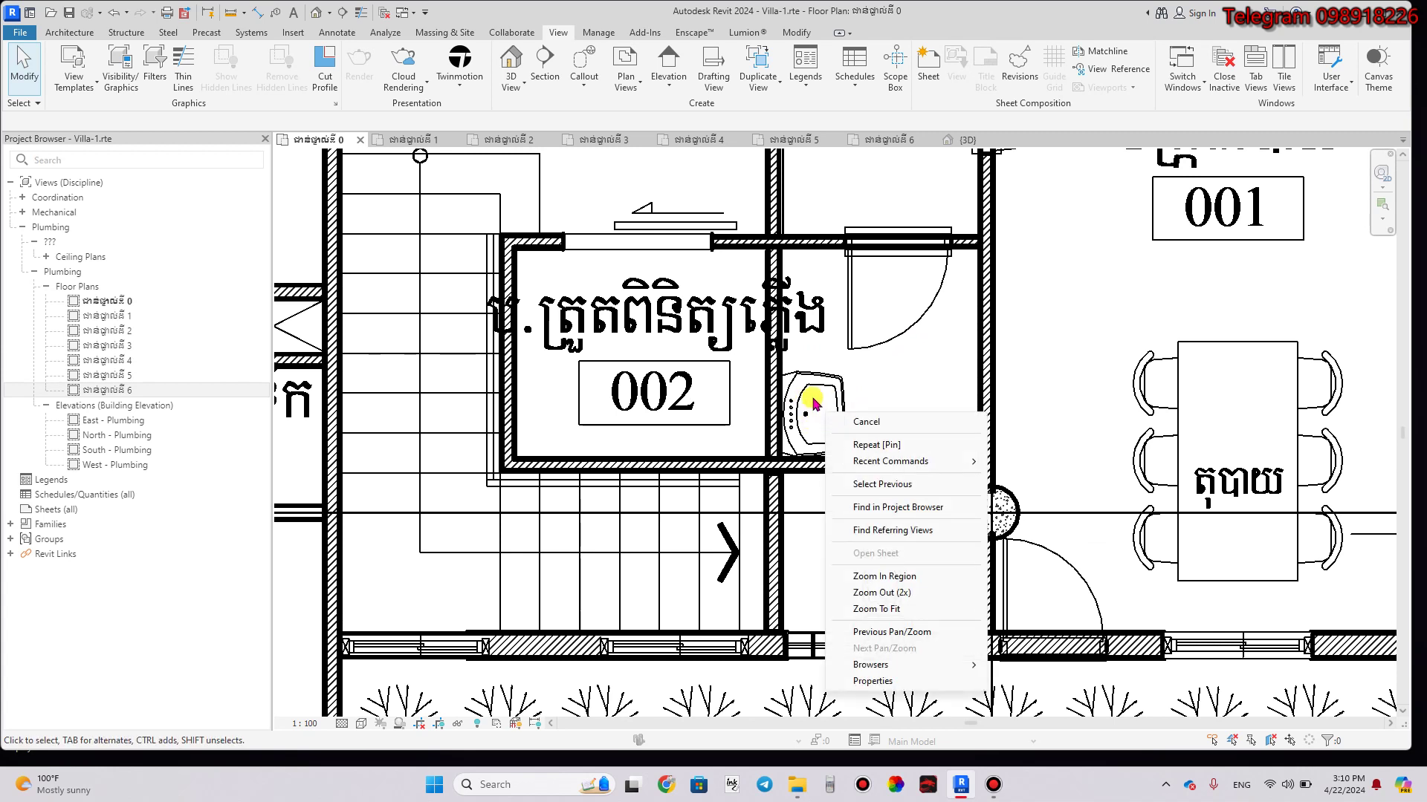
click(884, 576)
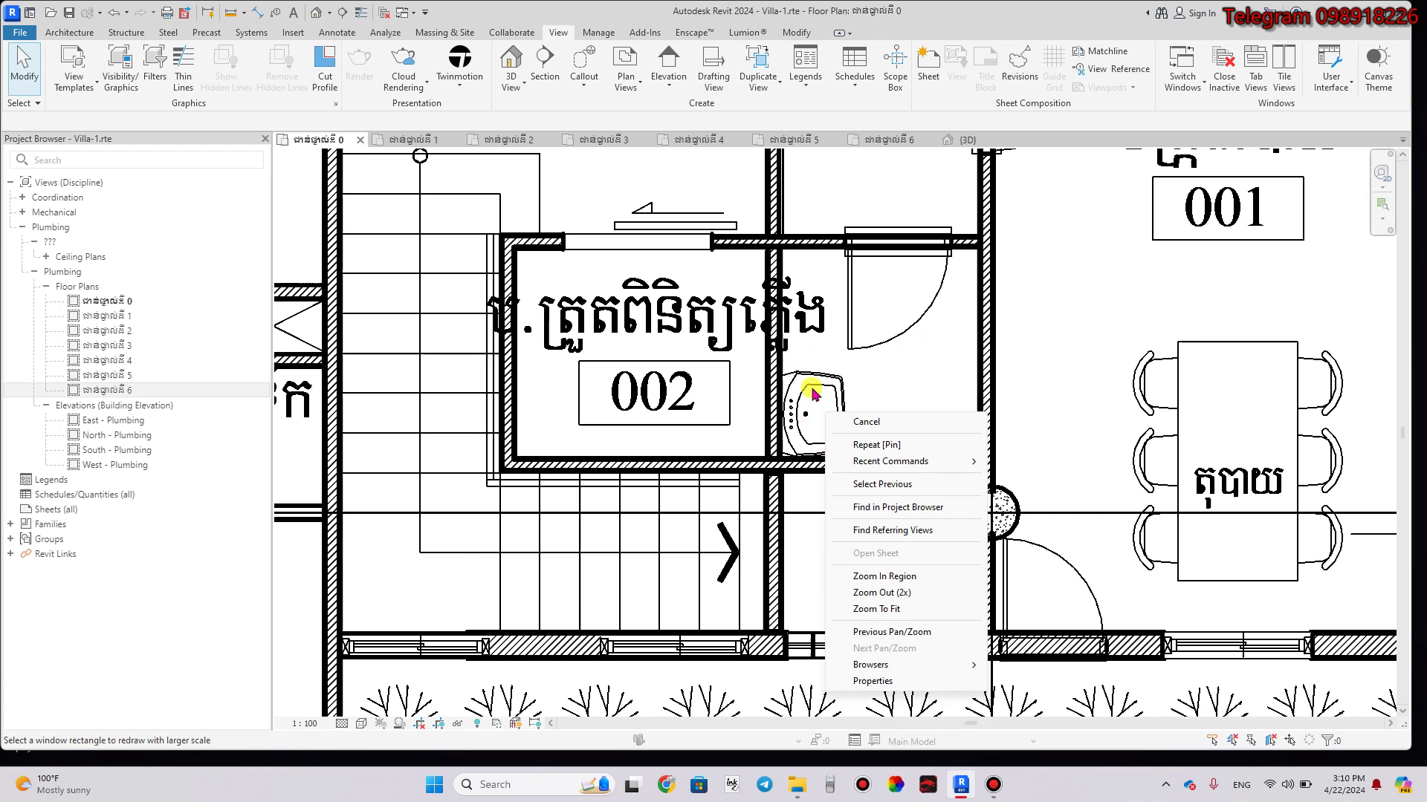
key(Escape)
scroll(803, 381, down, 1)
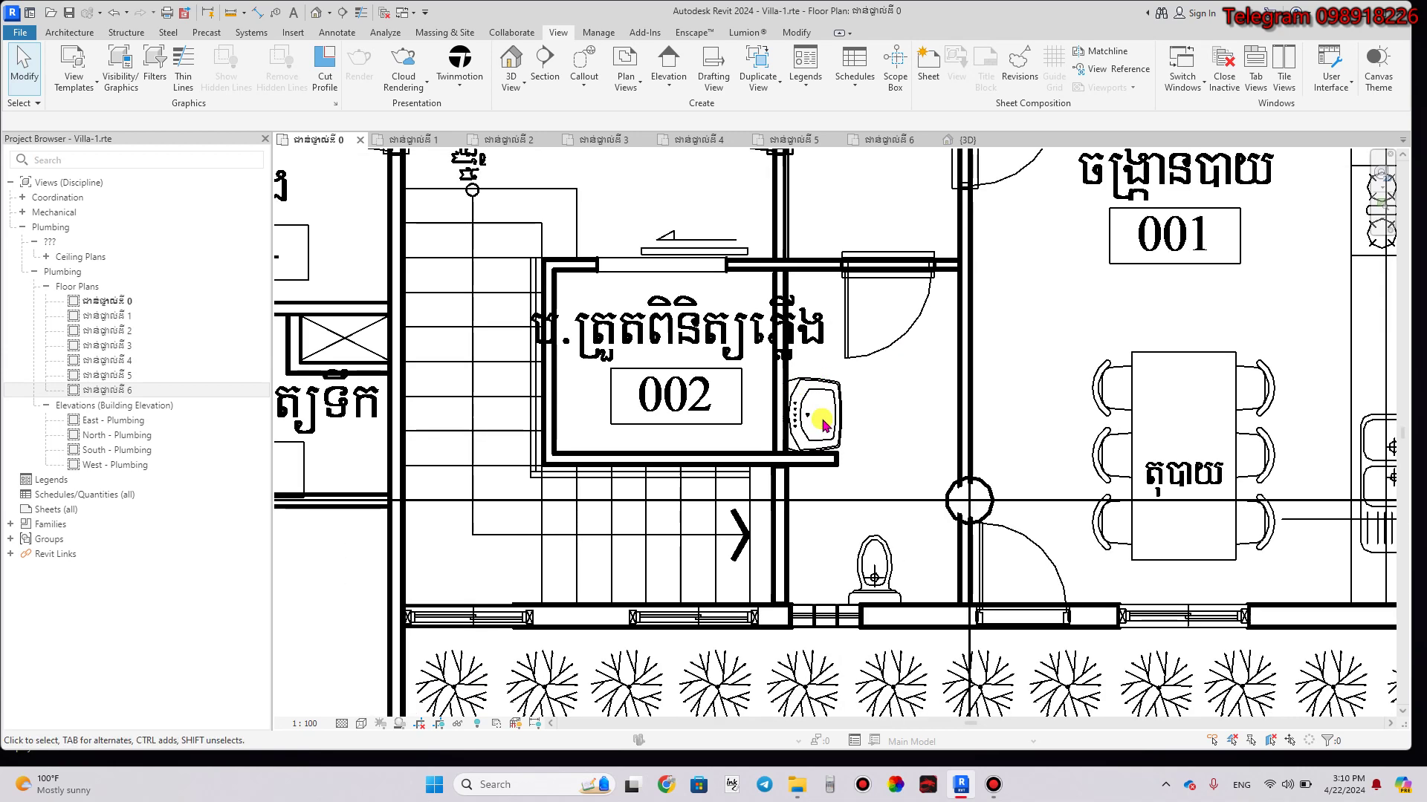
scroll(825, 386, down, 1)
scroll(855, 394, down, 1)
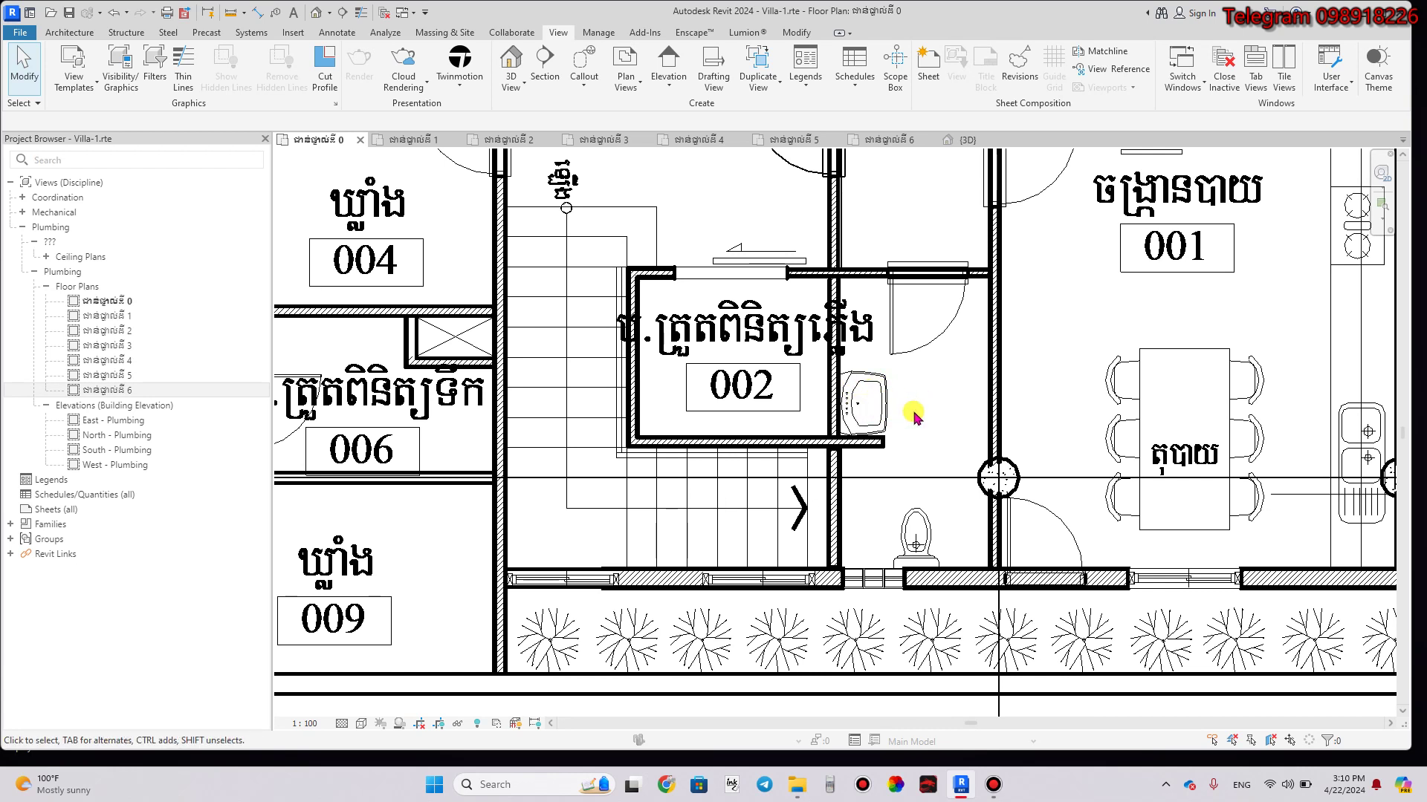
scroll(908, 373, down, 3)
scroll(903, 383, down, 2)
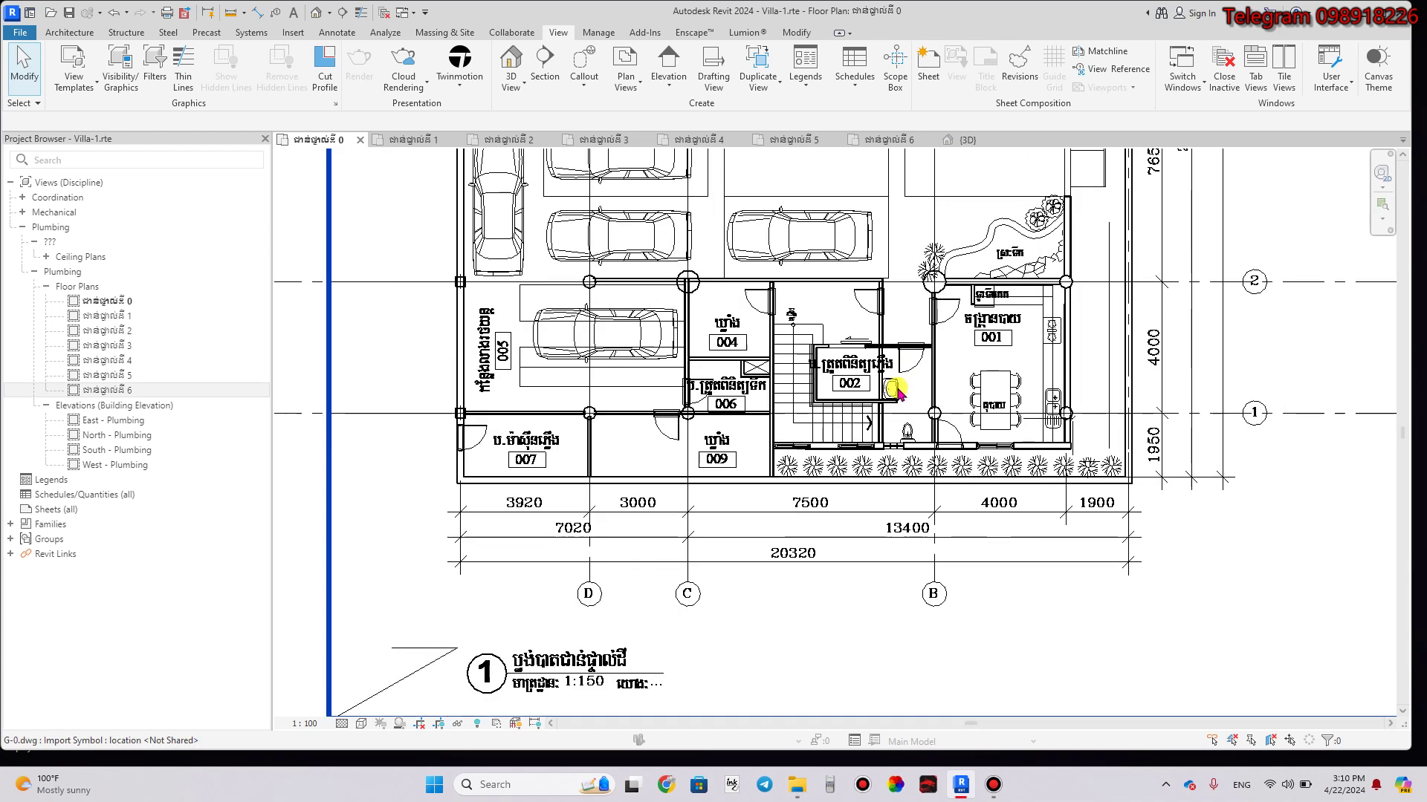
scroll(895, 394, down, 1)
middle_drag(893, 405, 755, 360)
scroll(736, 386, down, 2)
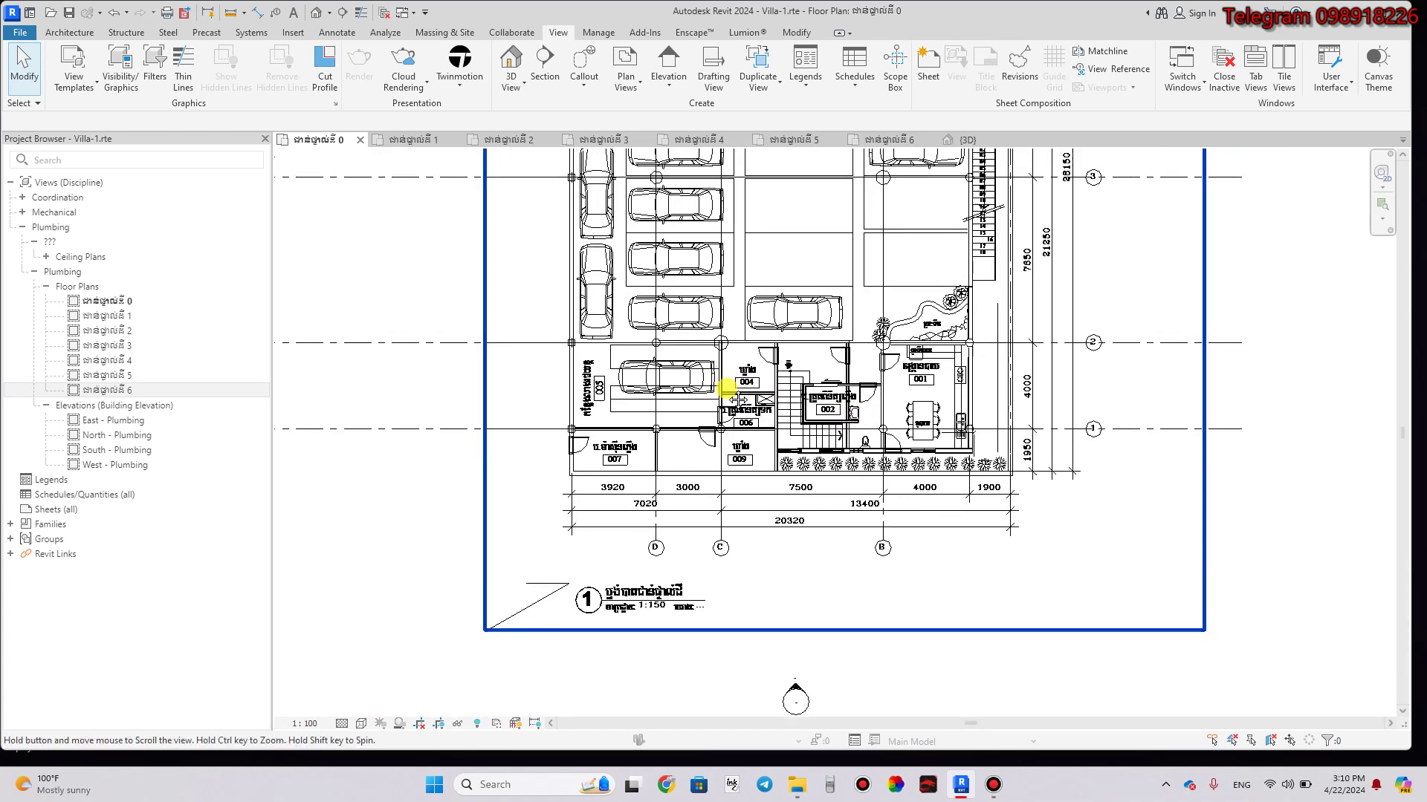
scroll(664, 301, down, 1)
middle_drag(669, 344, 660, 405)
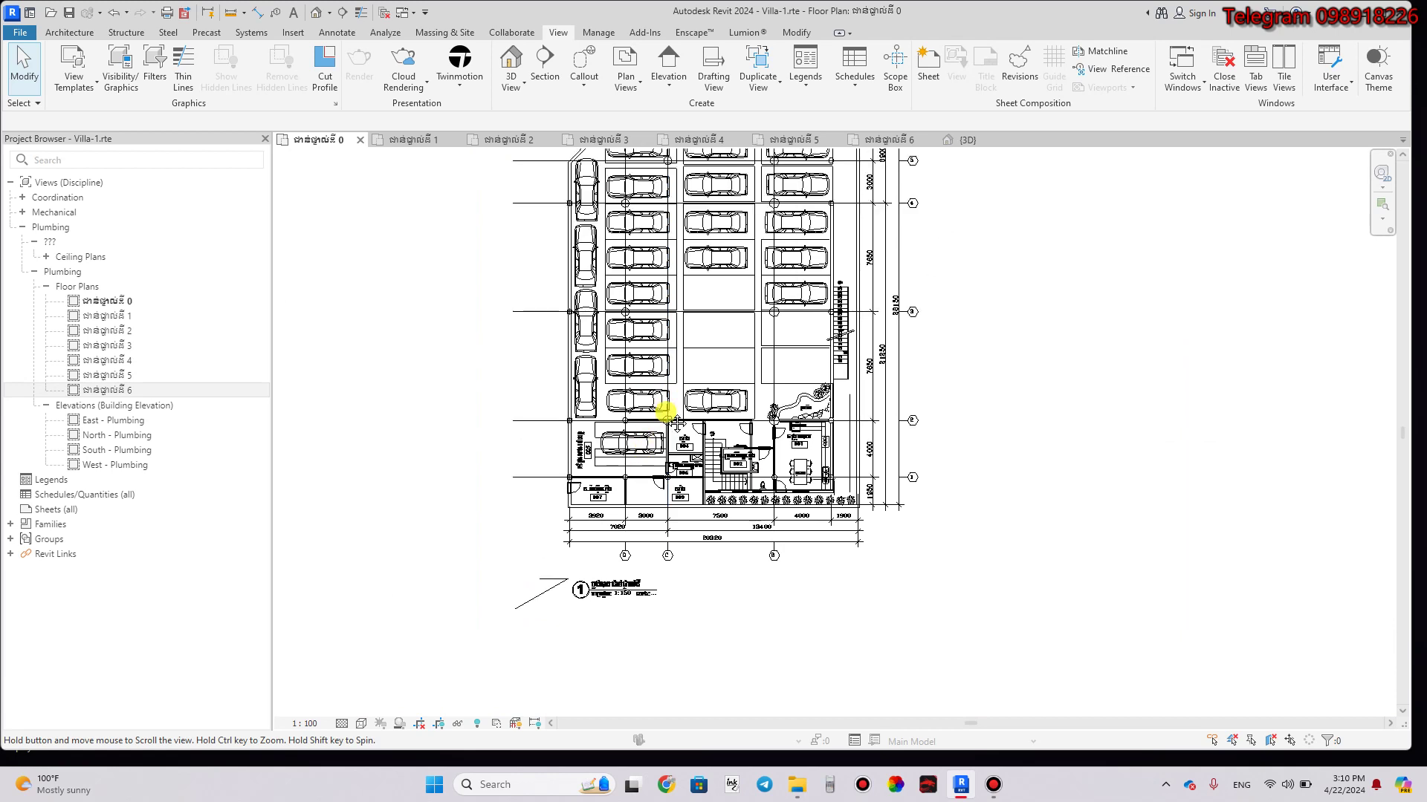
middle_drag(726, 280, 724, 361)
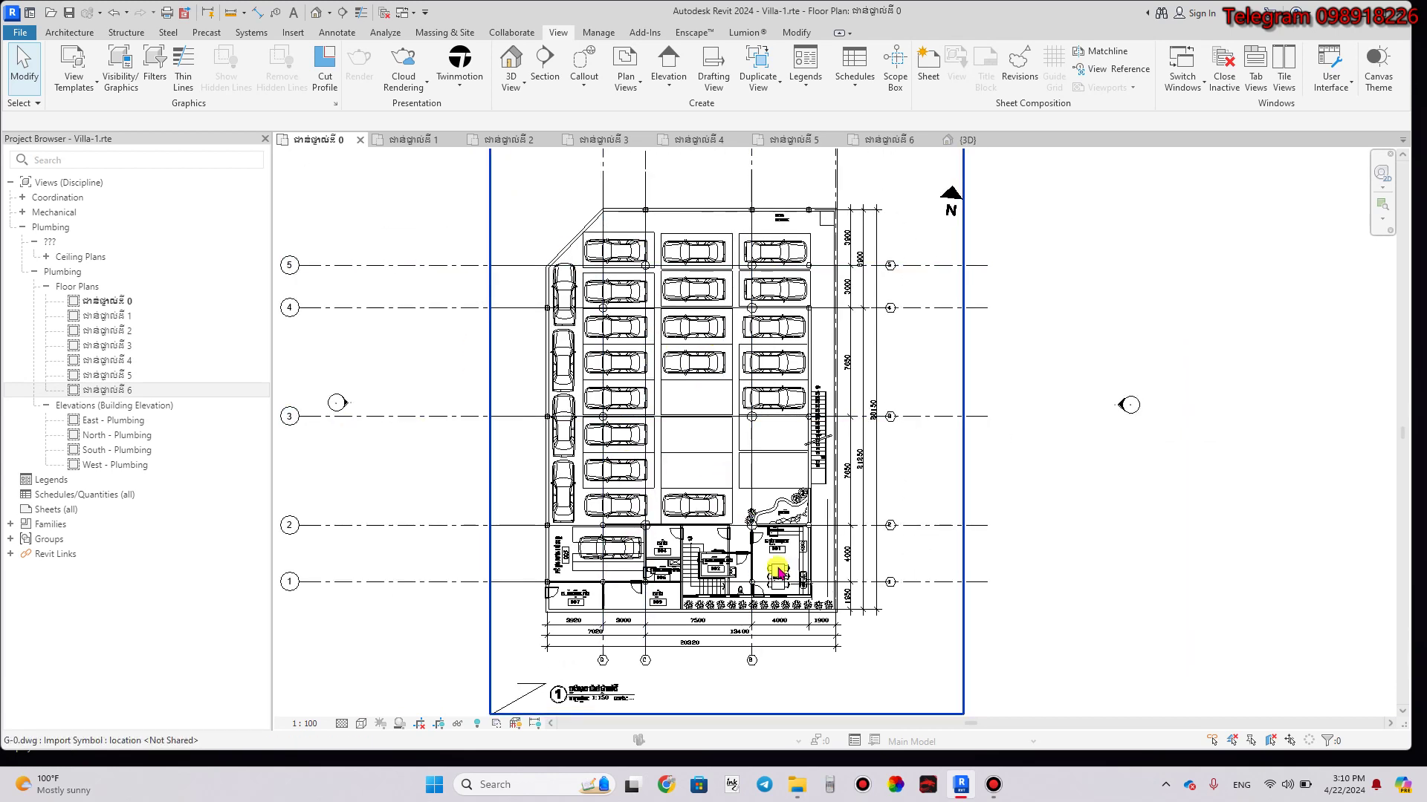
scroll(707, 607, up, 2)
scroll(765, 595, up, 3)
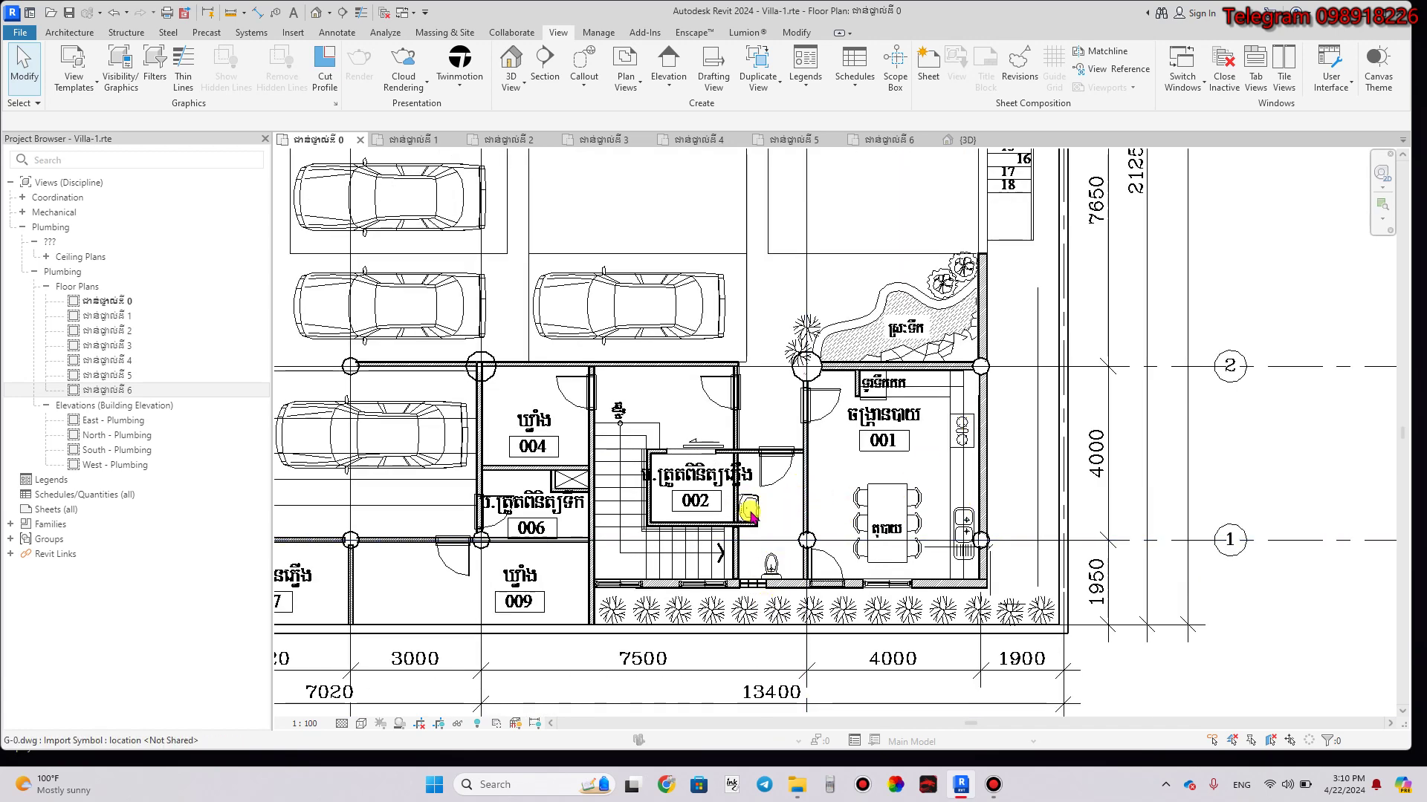
scroll(751, 512, down, 2)
scroll(750, 513, down, 2)
middle_drag(750, 513, 790, 523)
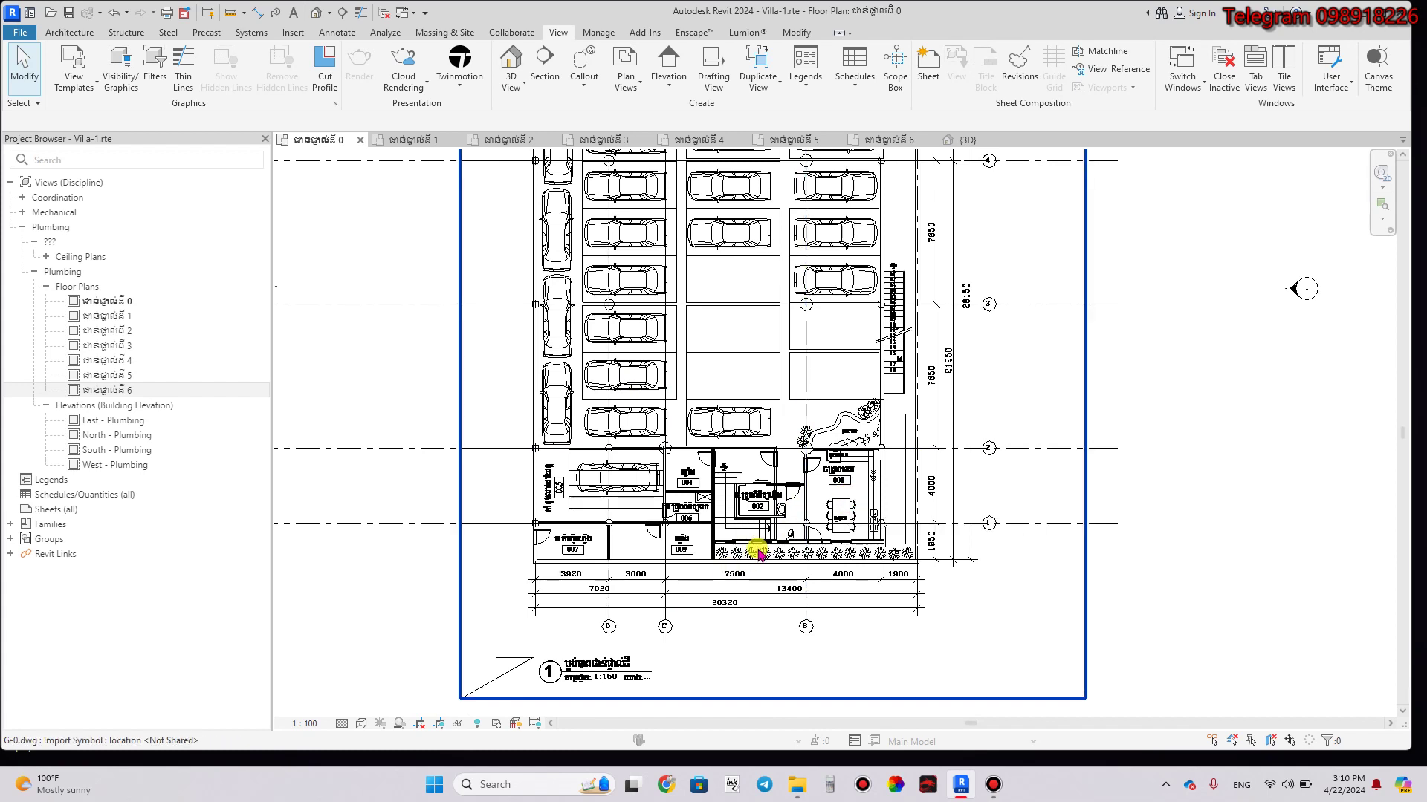
middle_drag(695, 500, 728, 459)
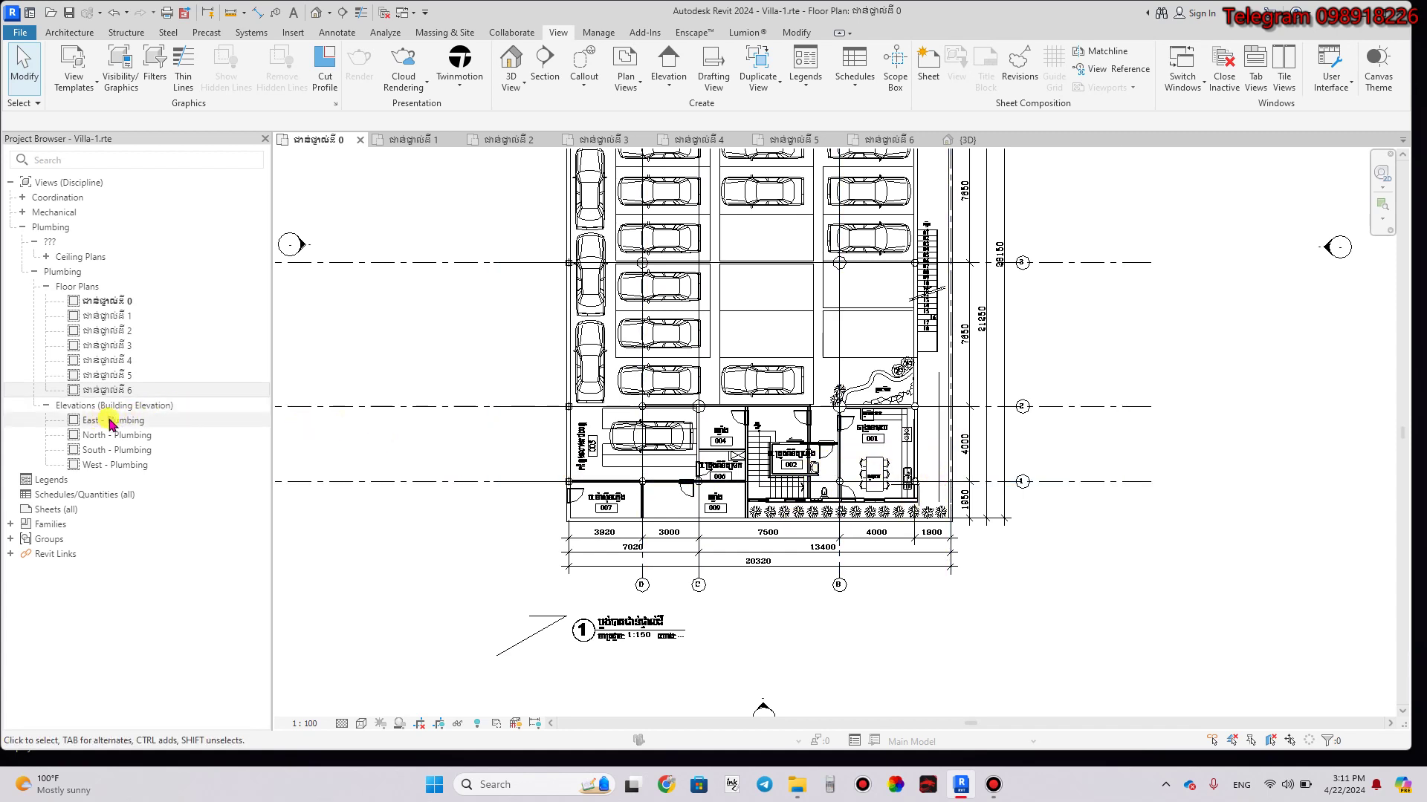
Open the East - Plumbing elevation and zoom in to check its levels and grids.
click(109, 420)
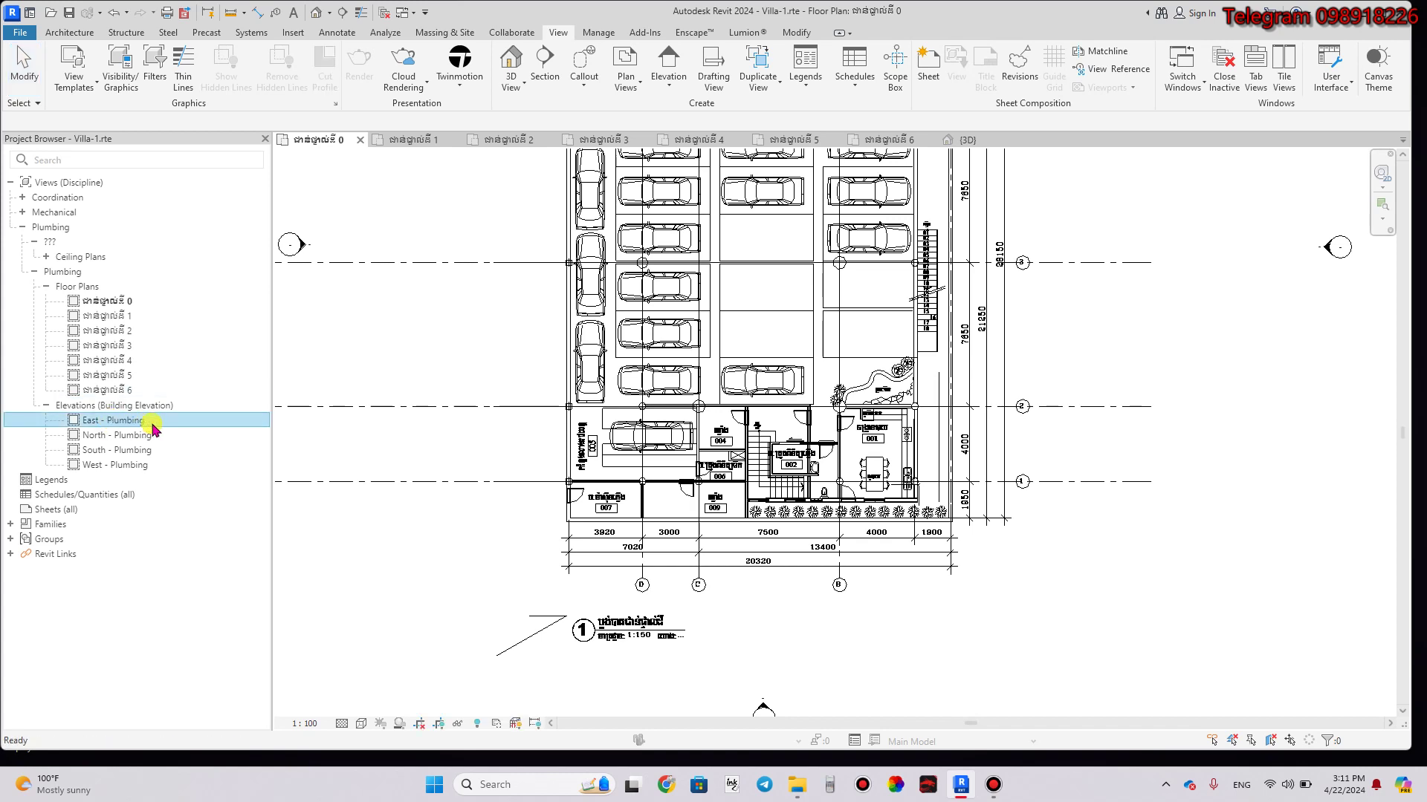
double_click(152, 423)
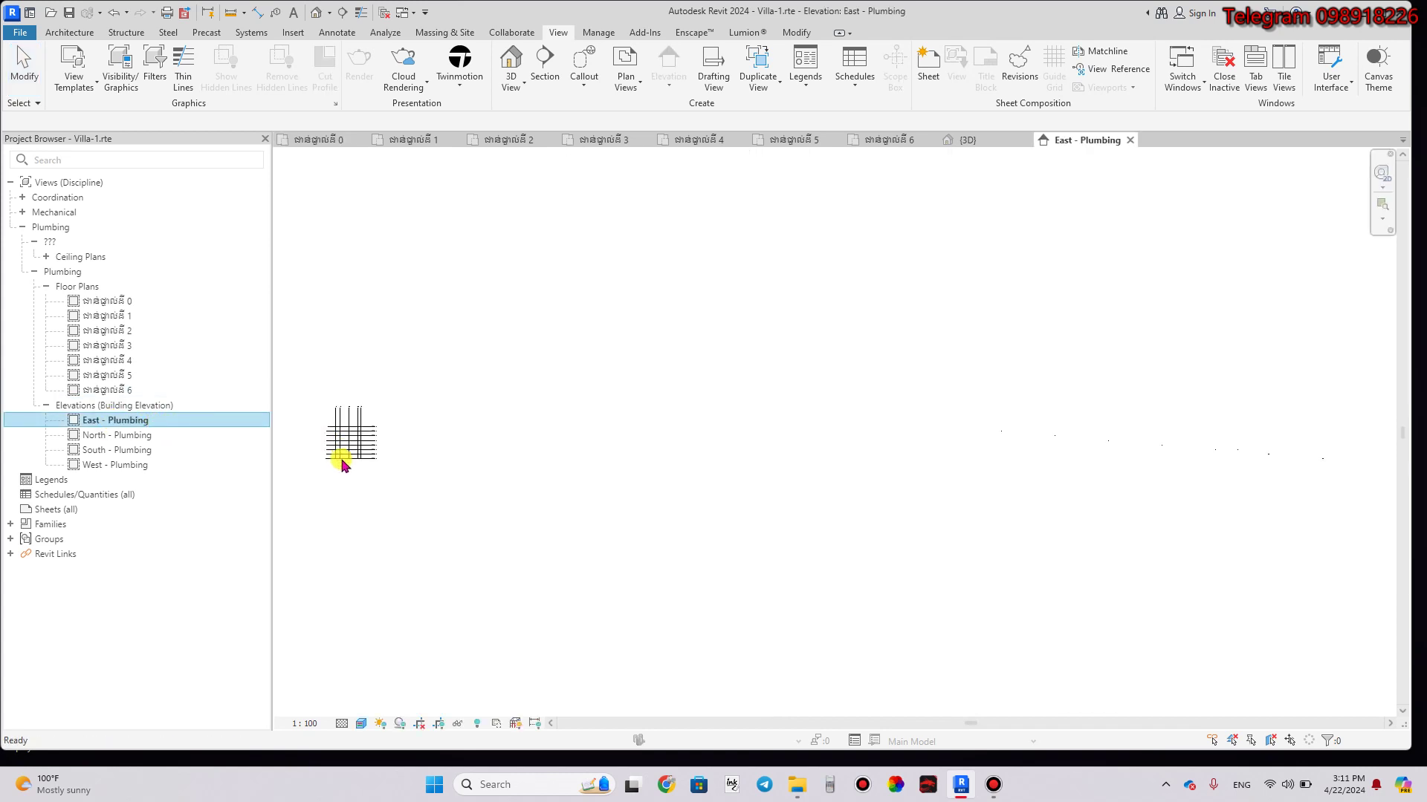
scroll(327, 449, up, 3)
scroll(349, 447, up, 2)
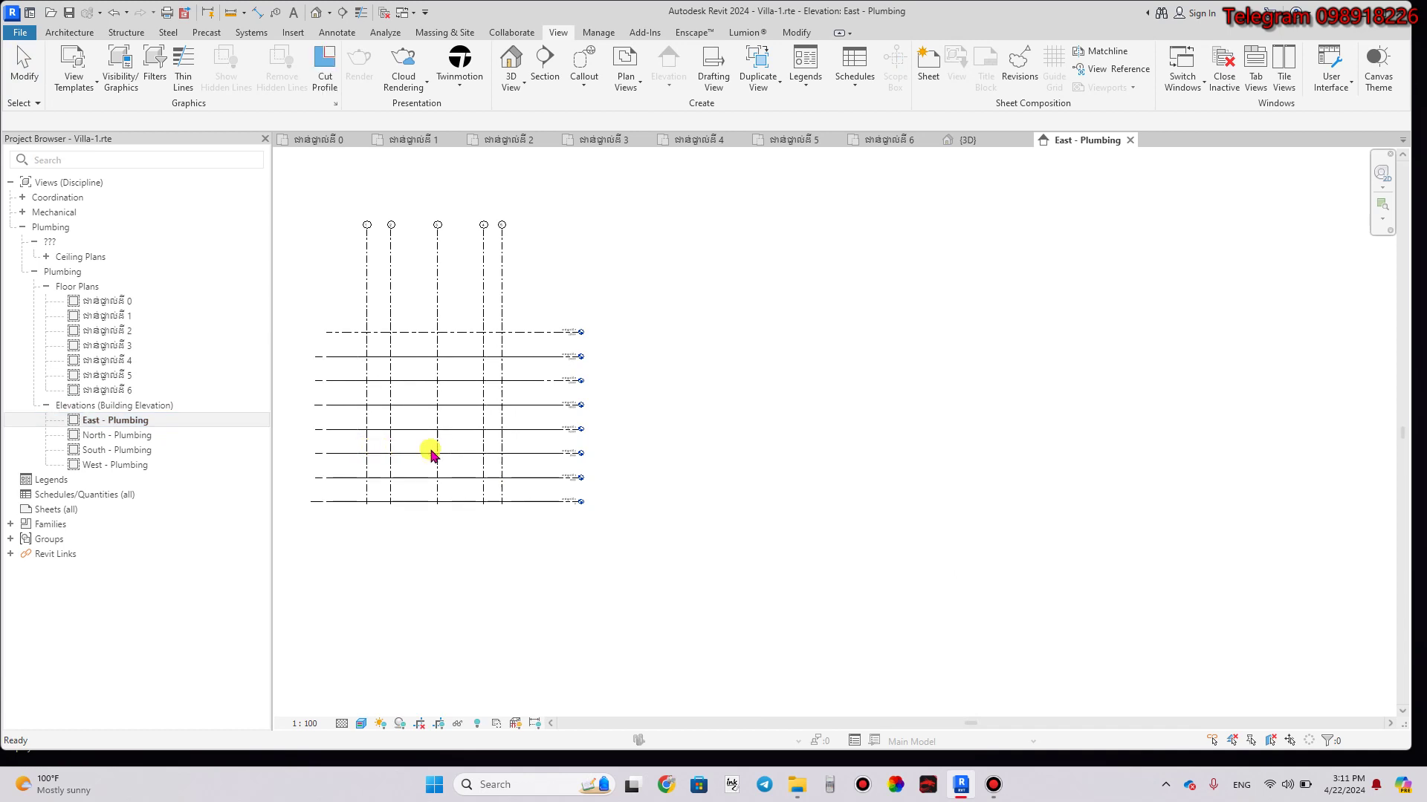
key(Escape)
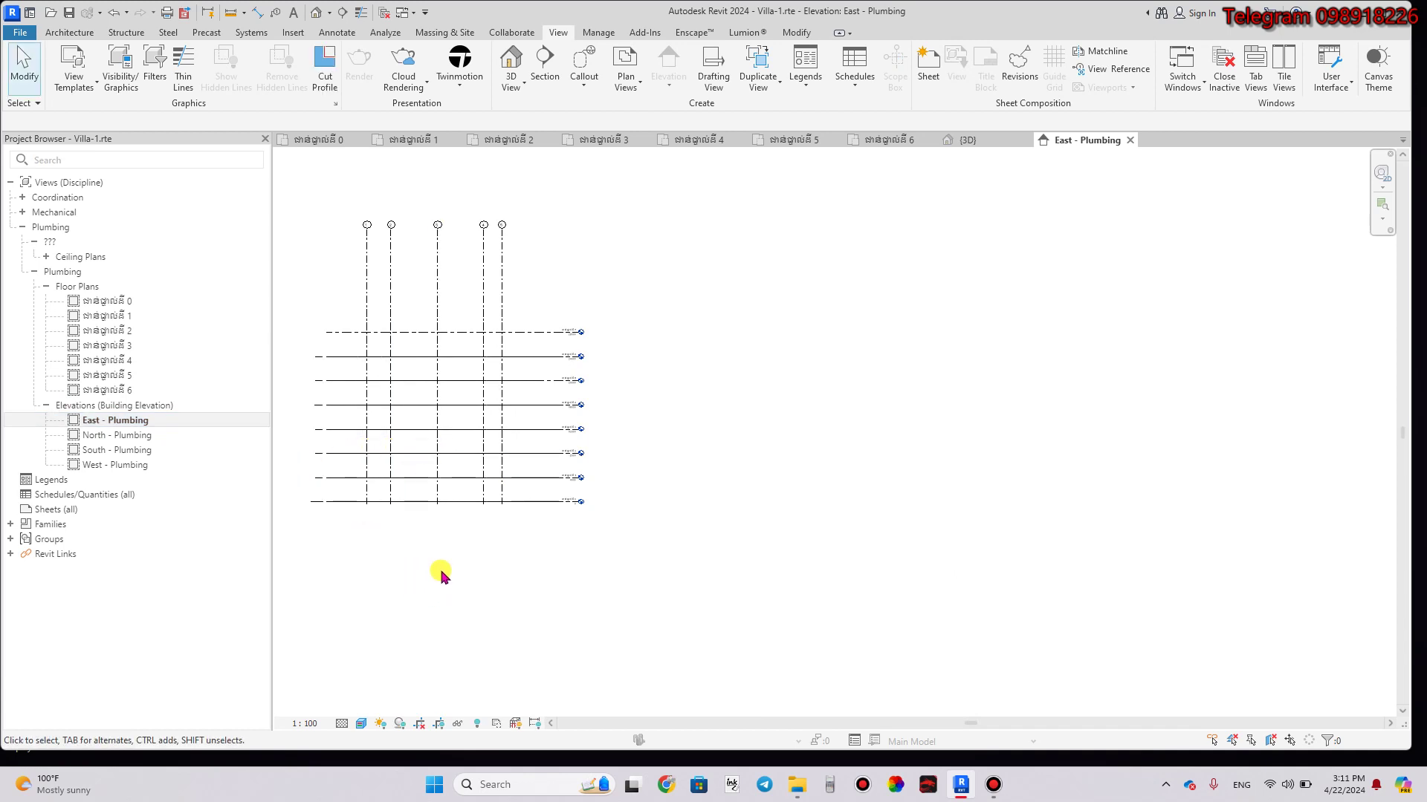
scroll(438, 572, up, 1)
middle_drag(427, 572, 630, 589)
scroll(619, 548, up, 1)
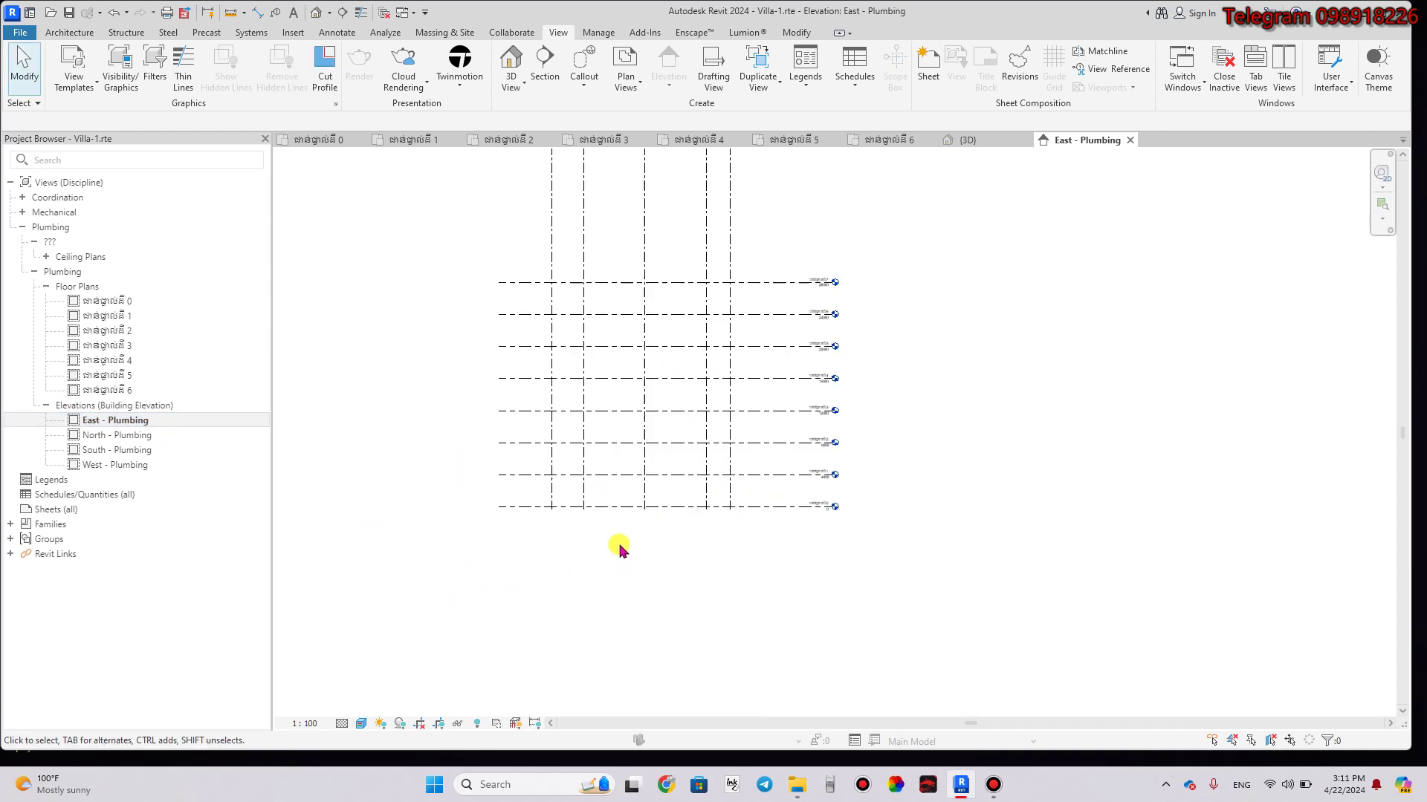
scroll(620, 547, up, 1)
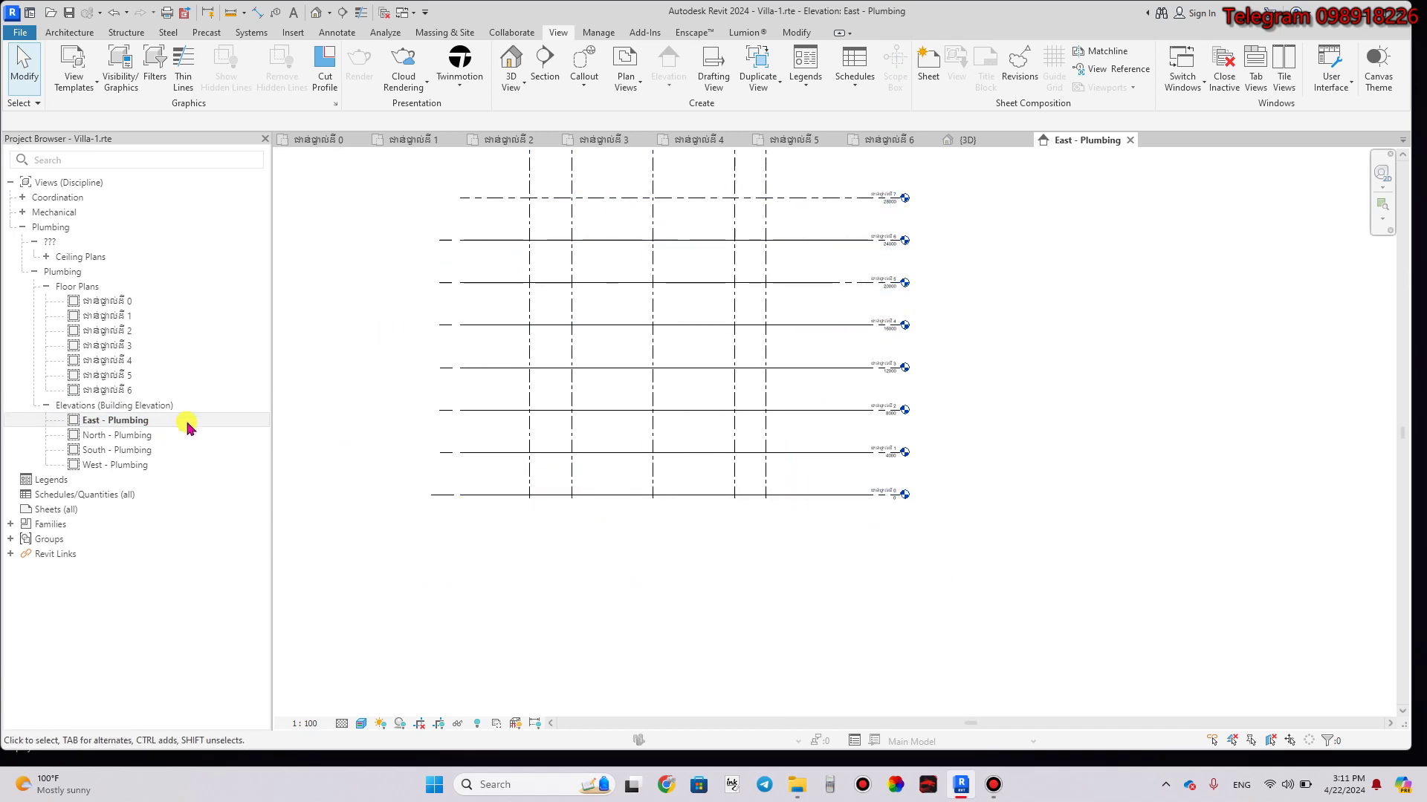
Open the North, South and West - Plumbing elevations.
click(124, 440)
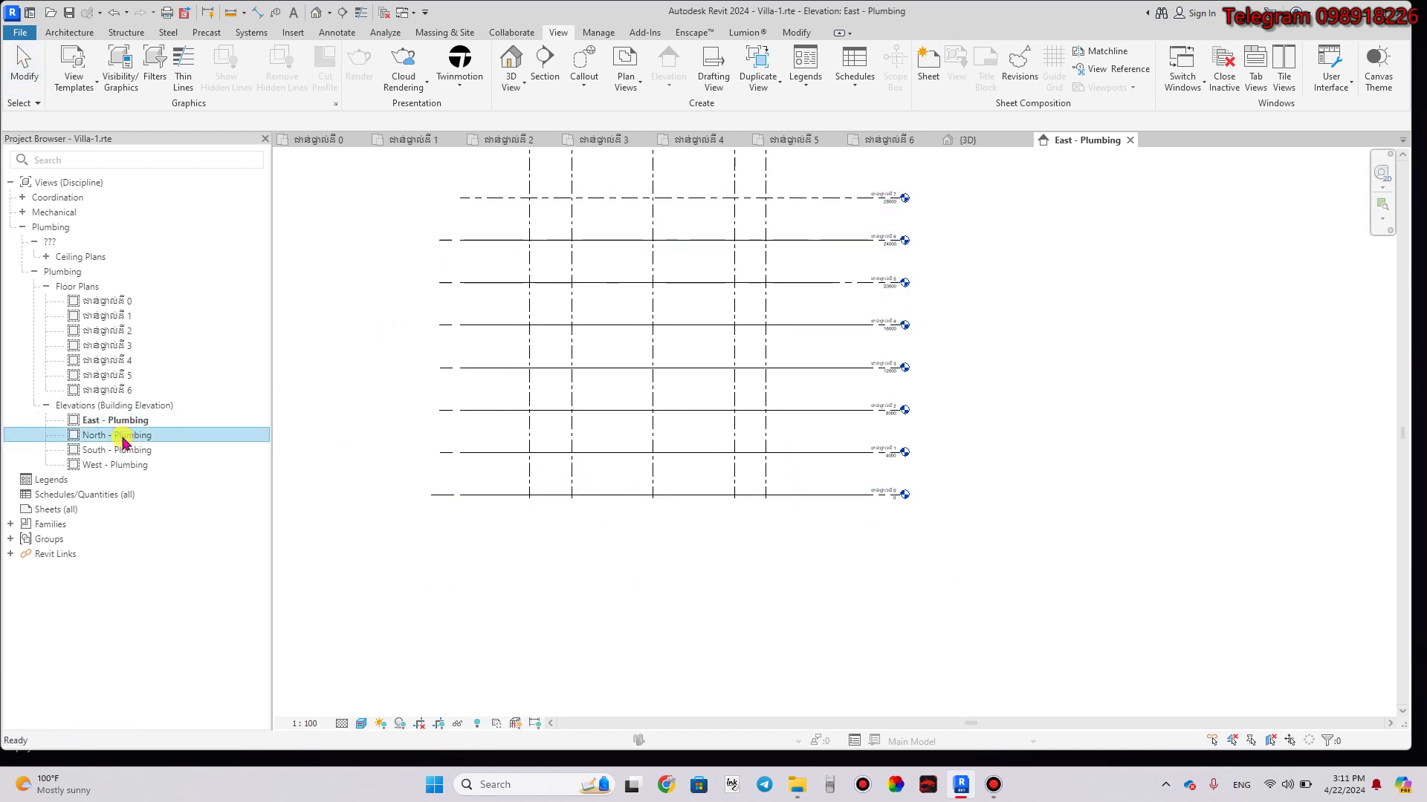
double_click(124, 439)
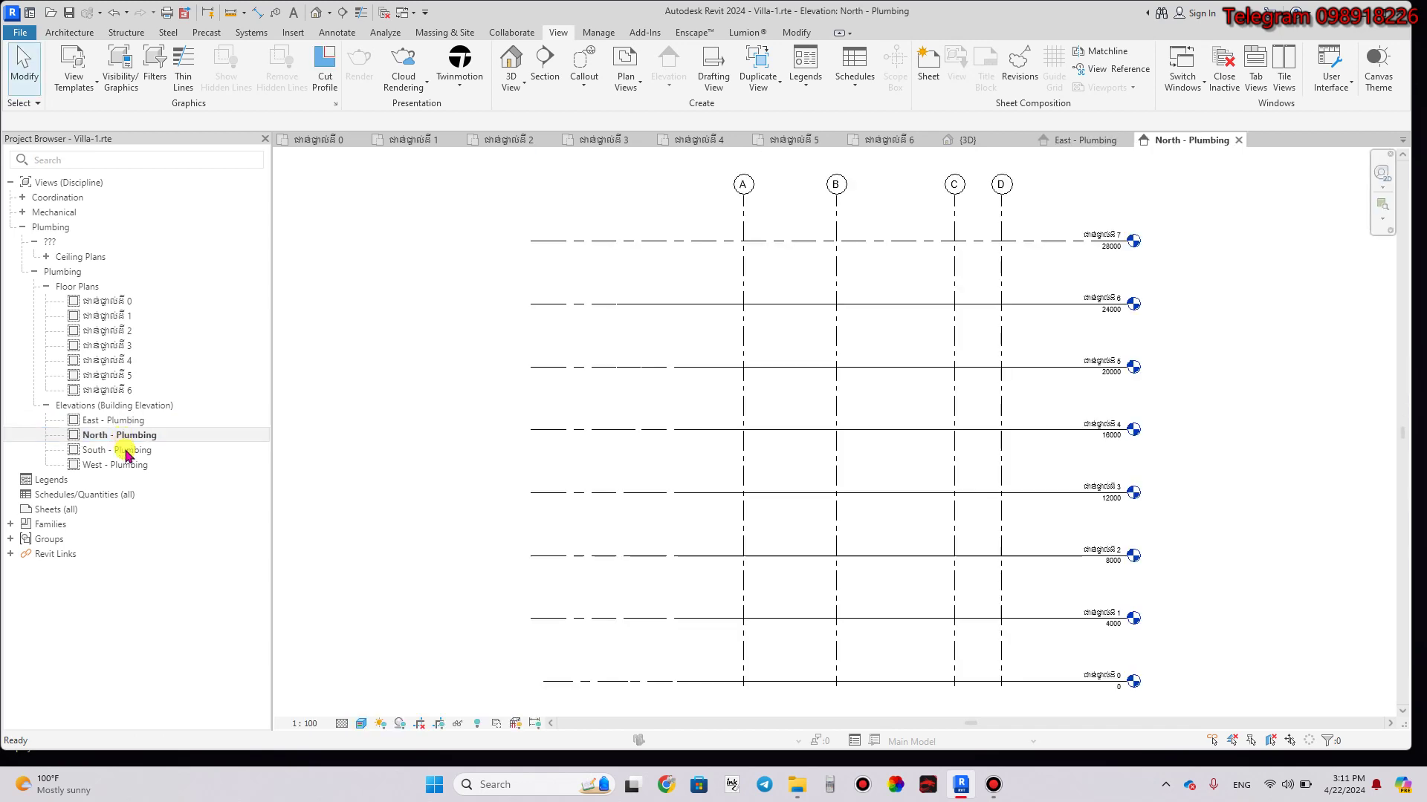
click(124, 455)
double_click(122, 451)
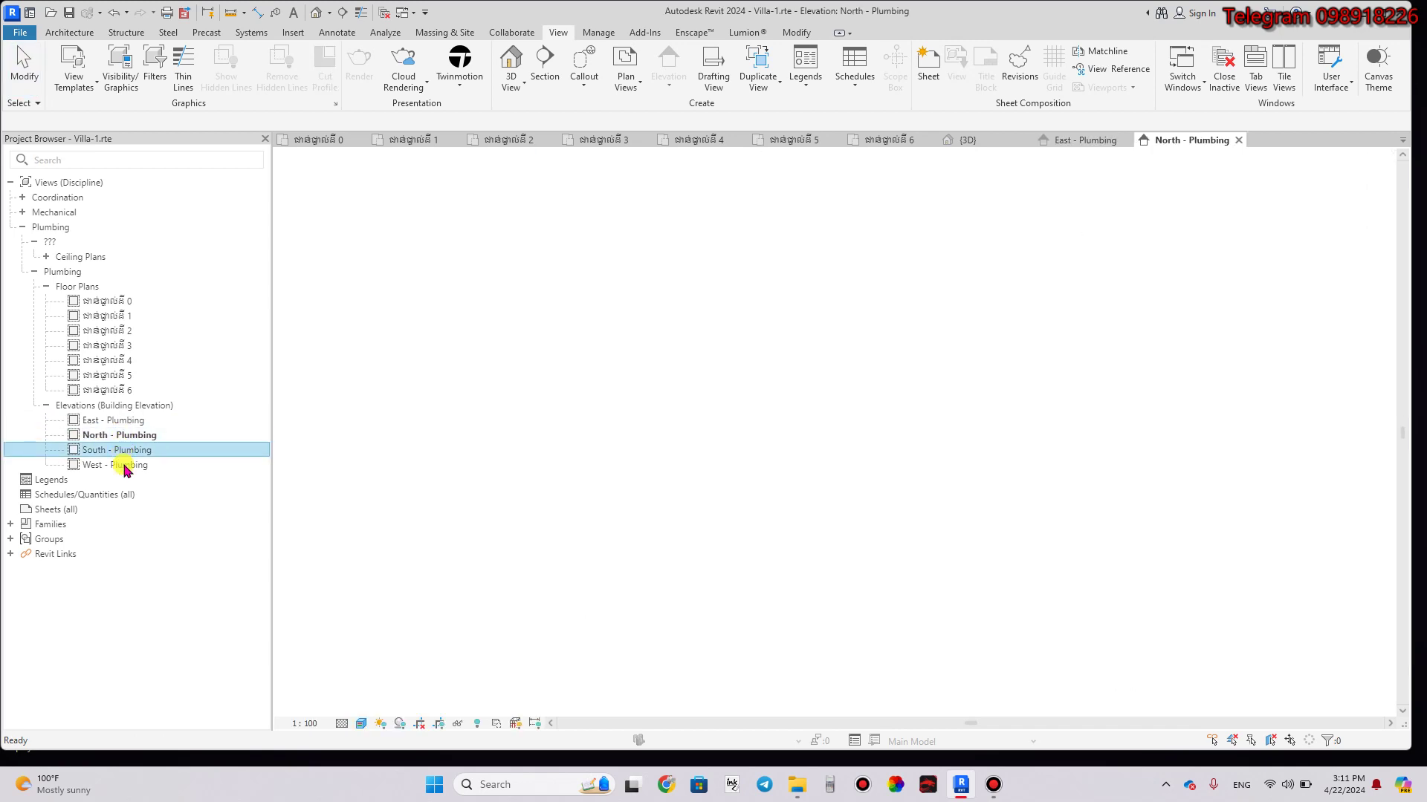
click(124, 467)
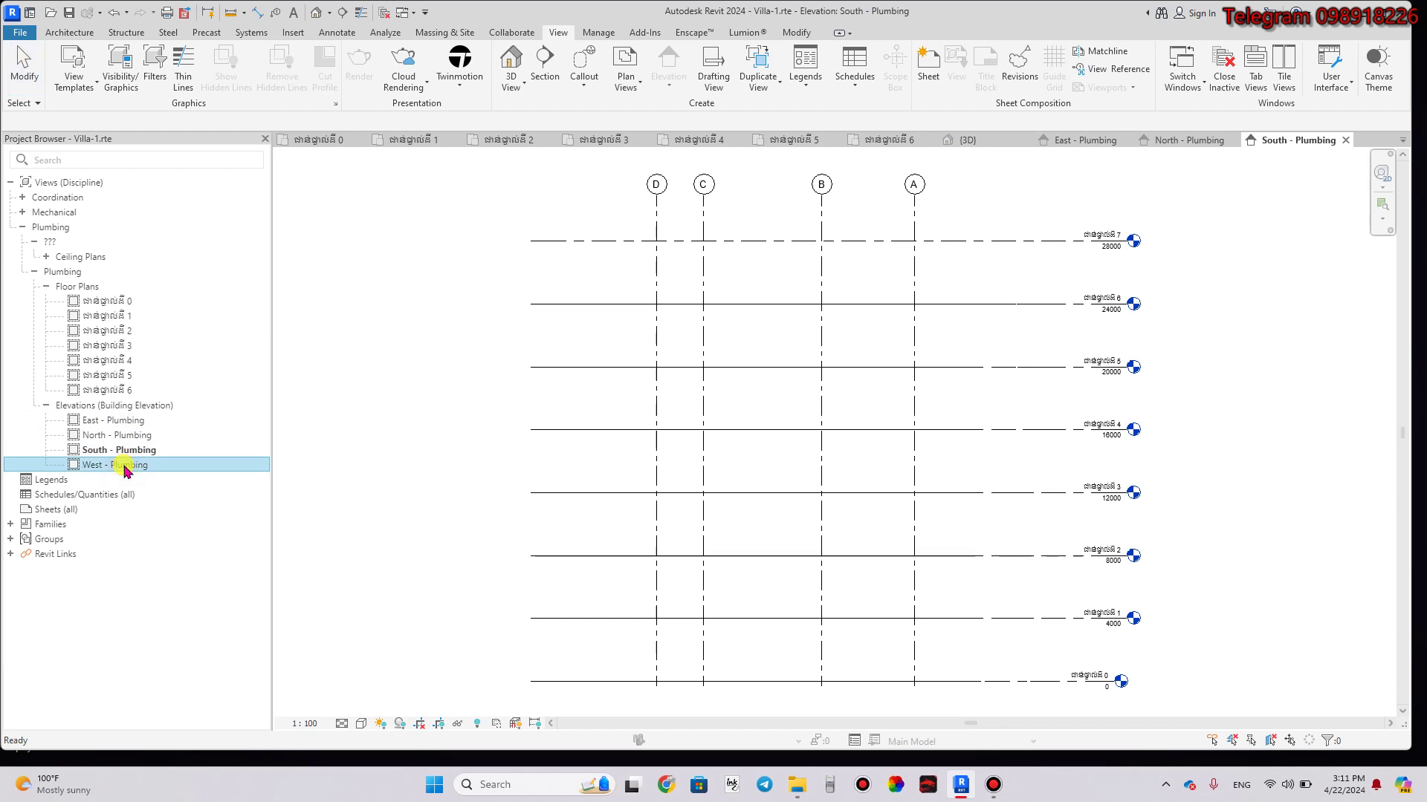
double_click(124, 467)
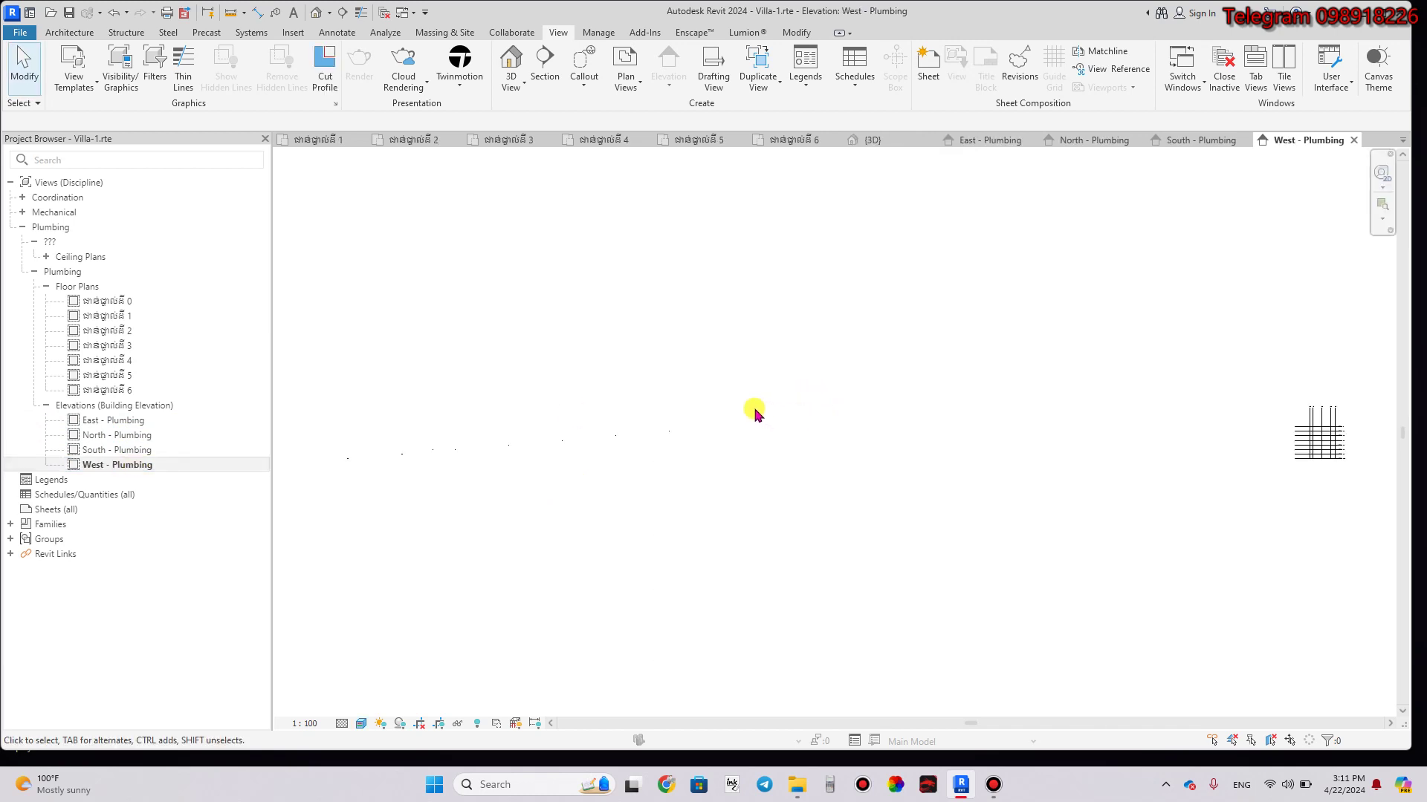
scroll(745, 421, down, 2)
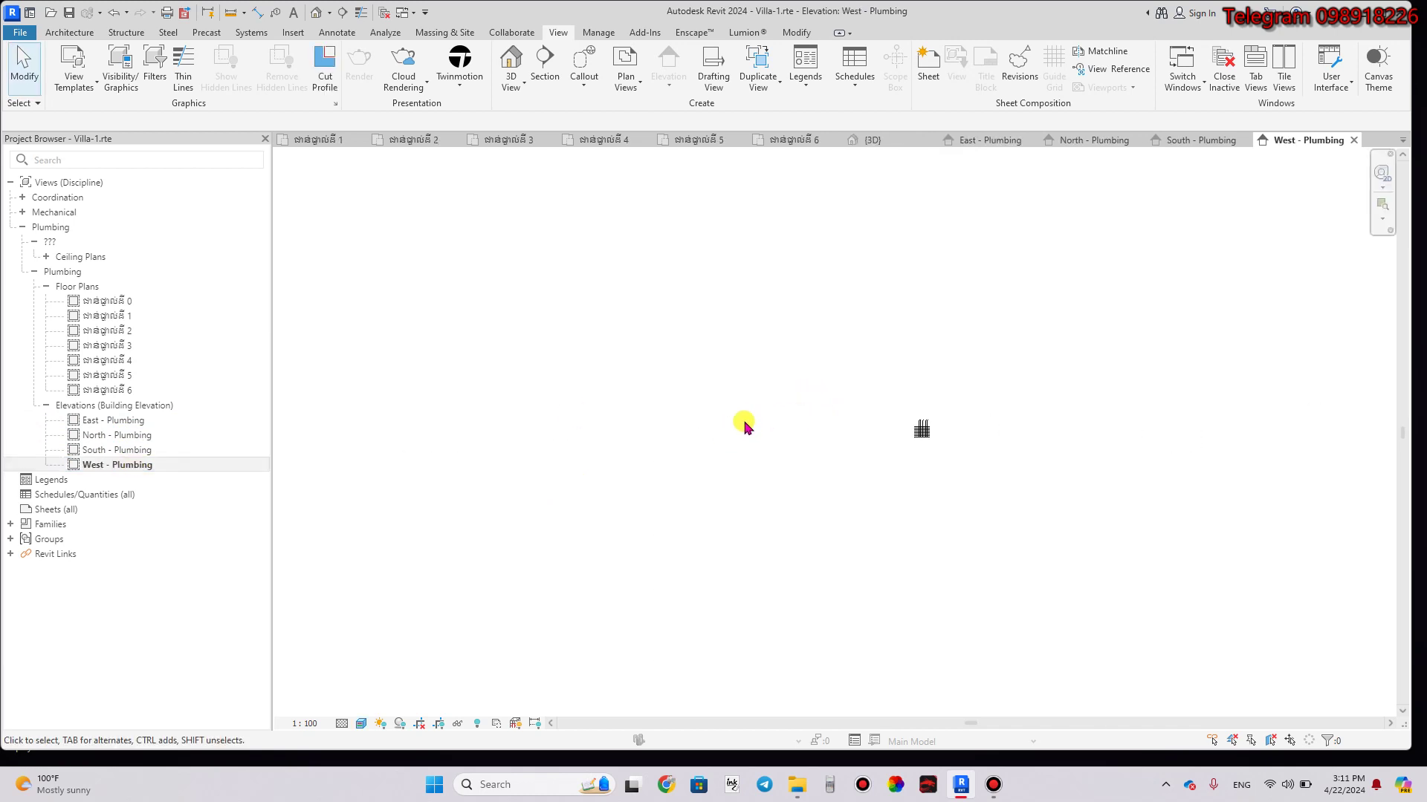
scroll(920, 422, up, 1)
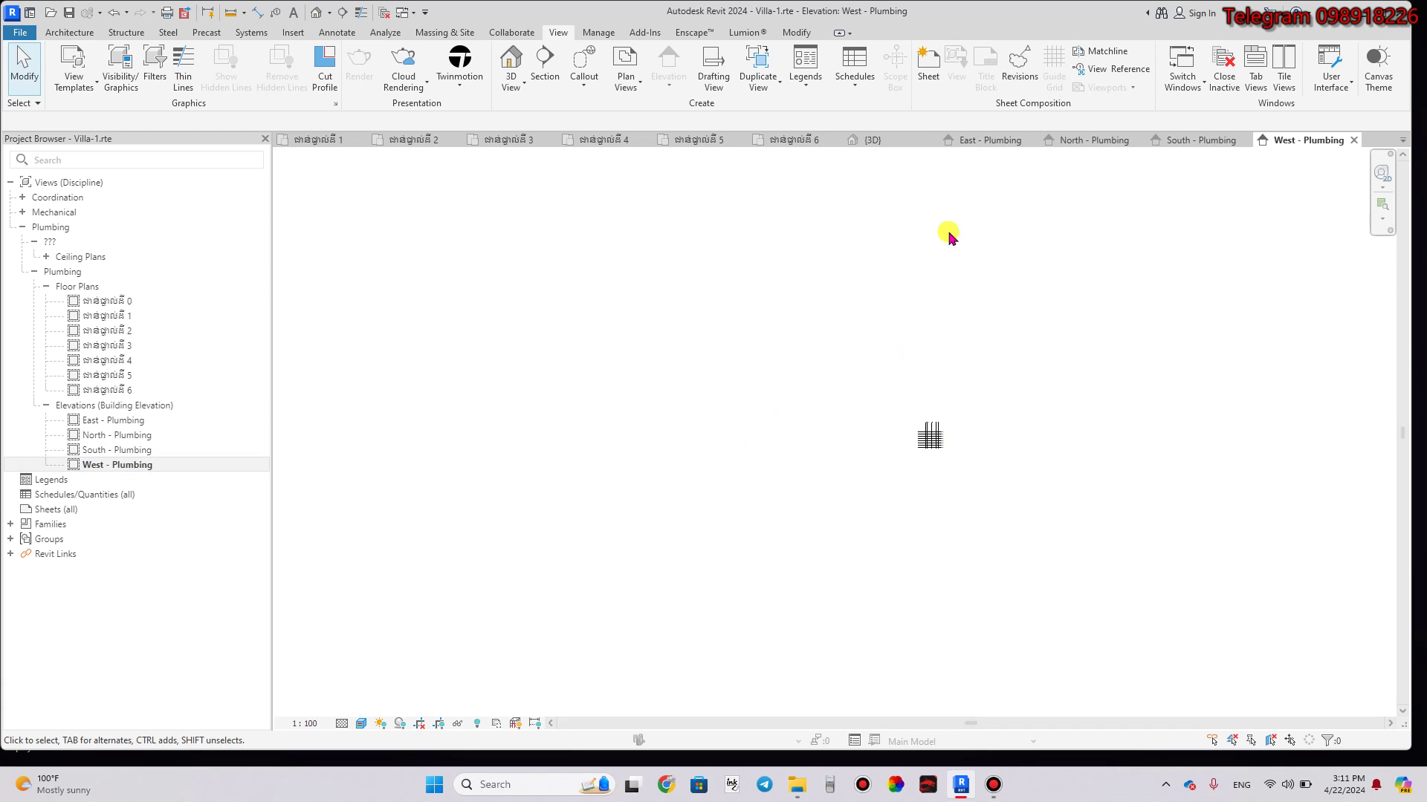
Close the floor plan views for levels ជាន់ទី 0 through ជាន់ទី 6.
click(884, 143)
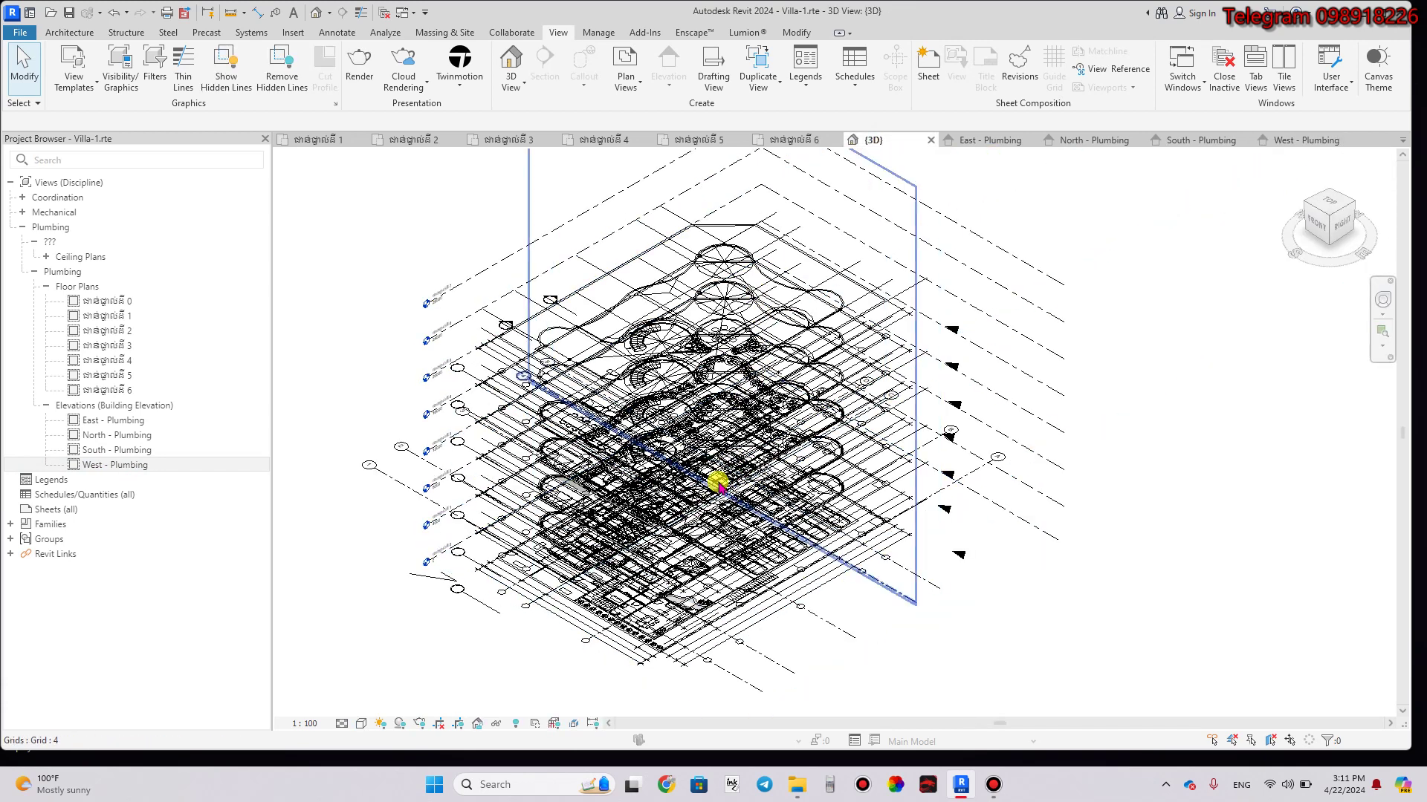
click(343, 142)
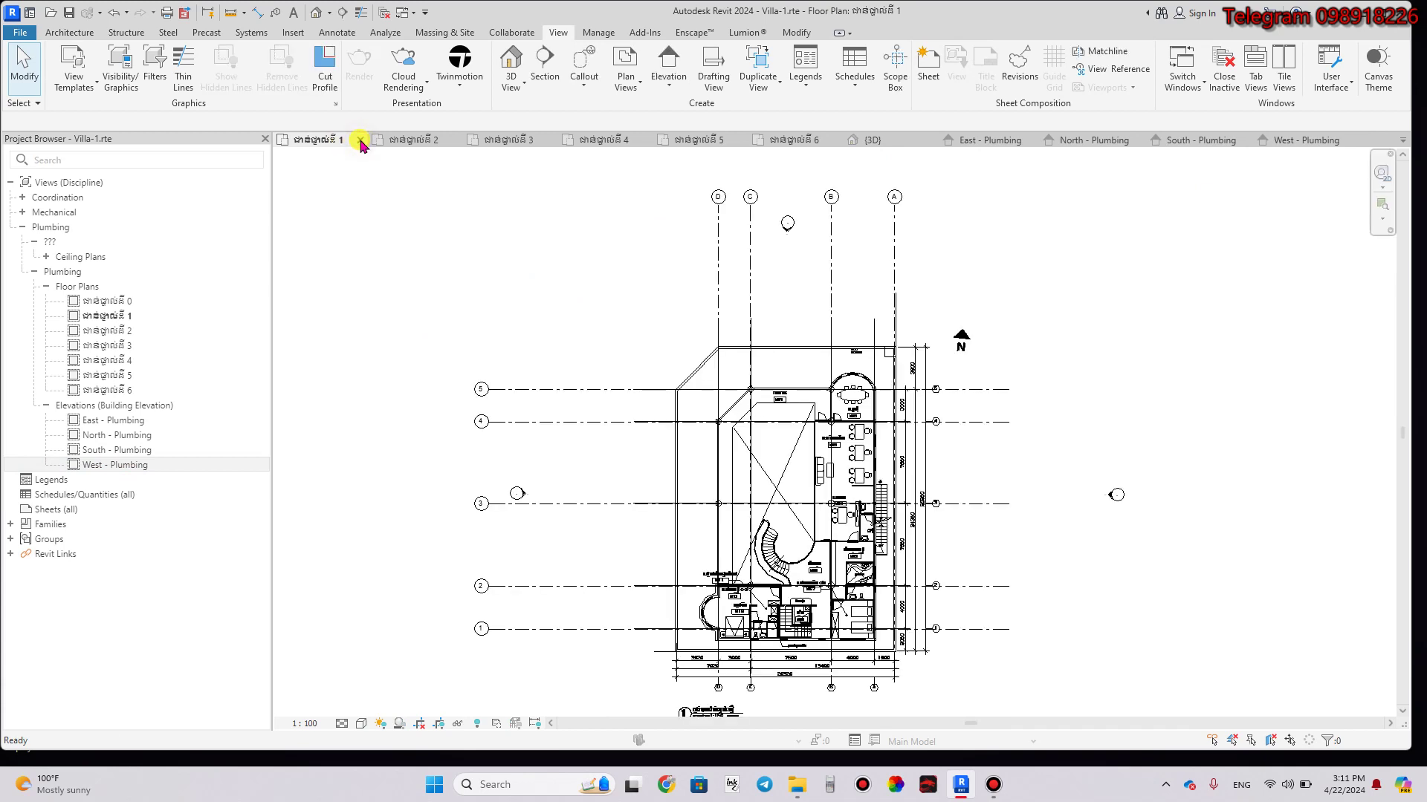
click(360, 140)
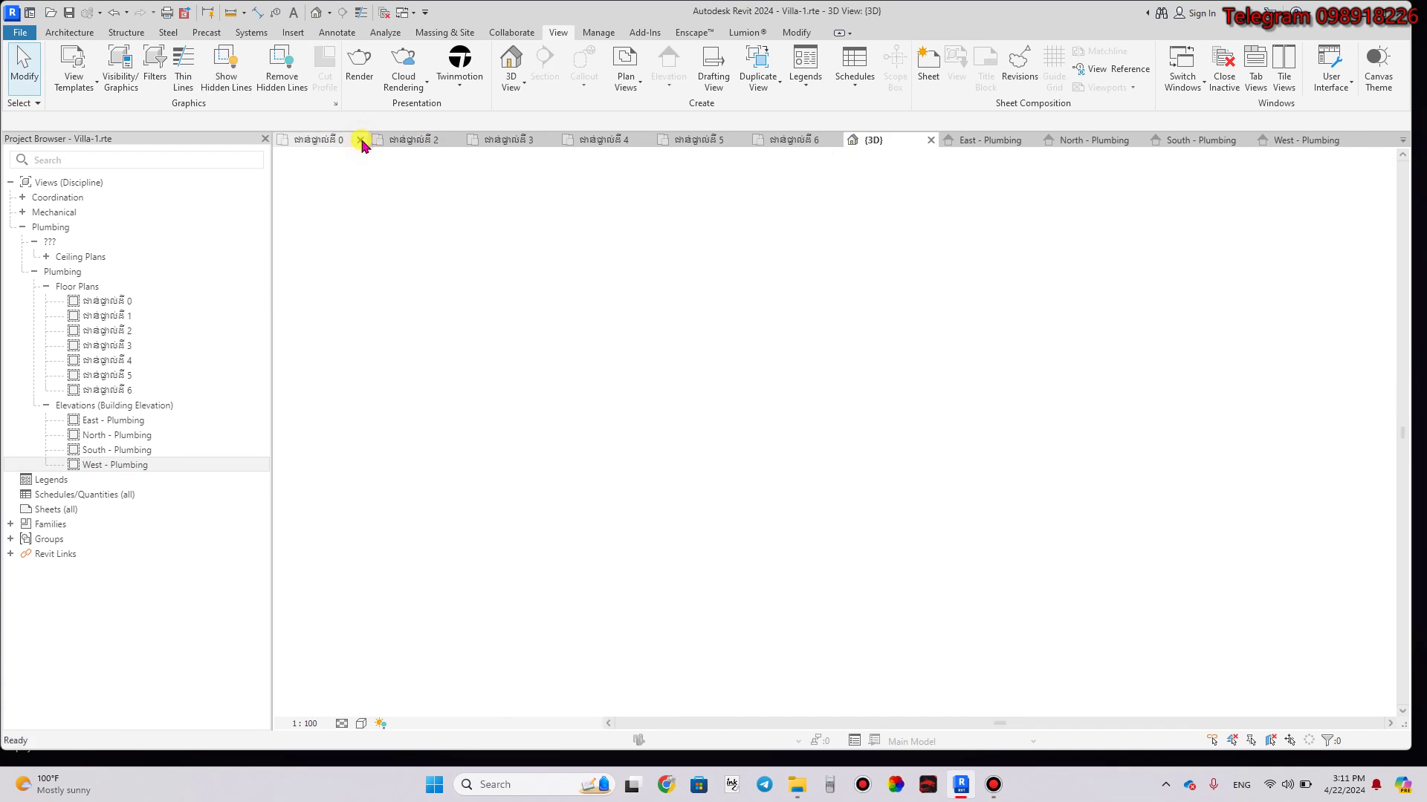
click(361, 140)
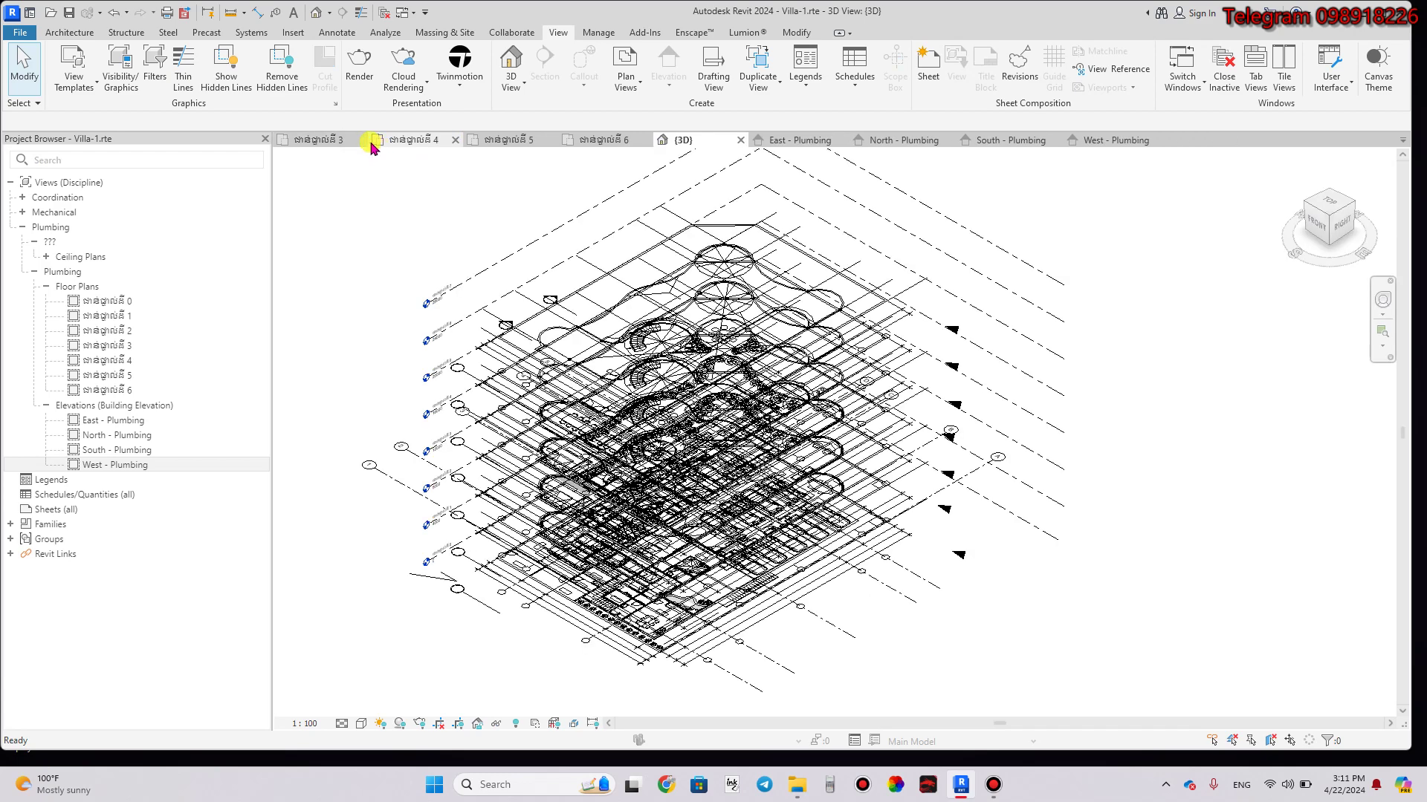
click(360, 141)
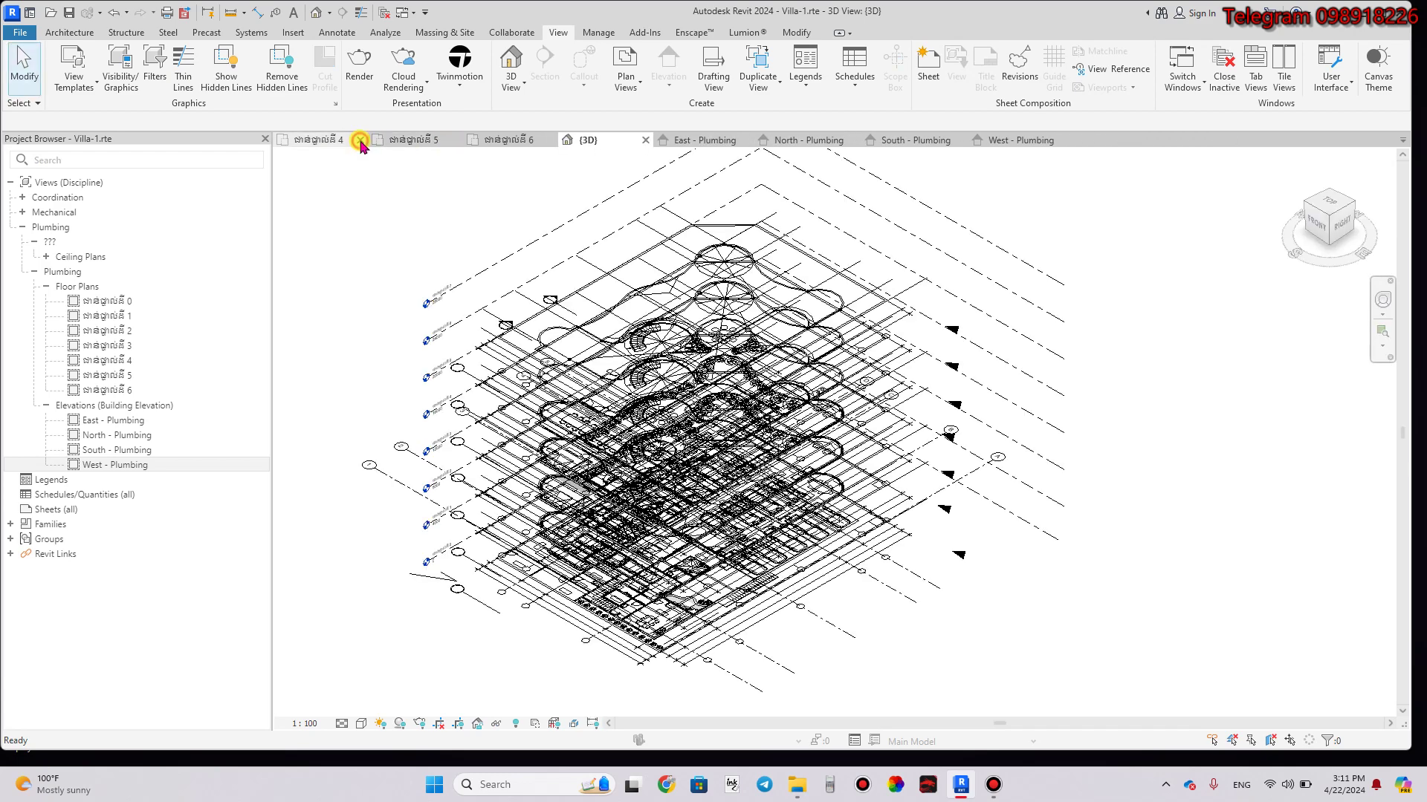
click(361, 140)
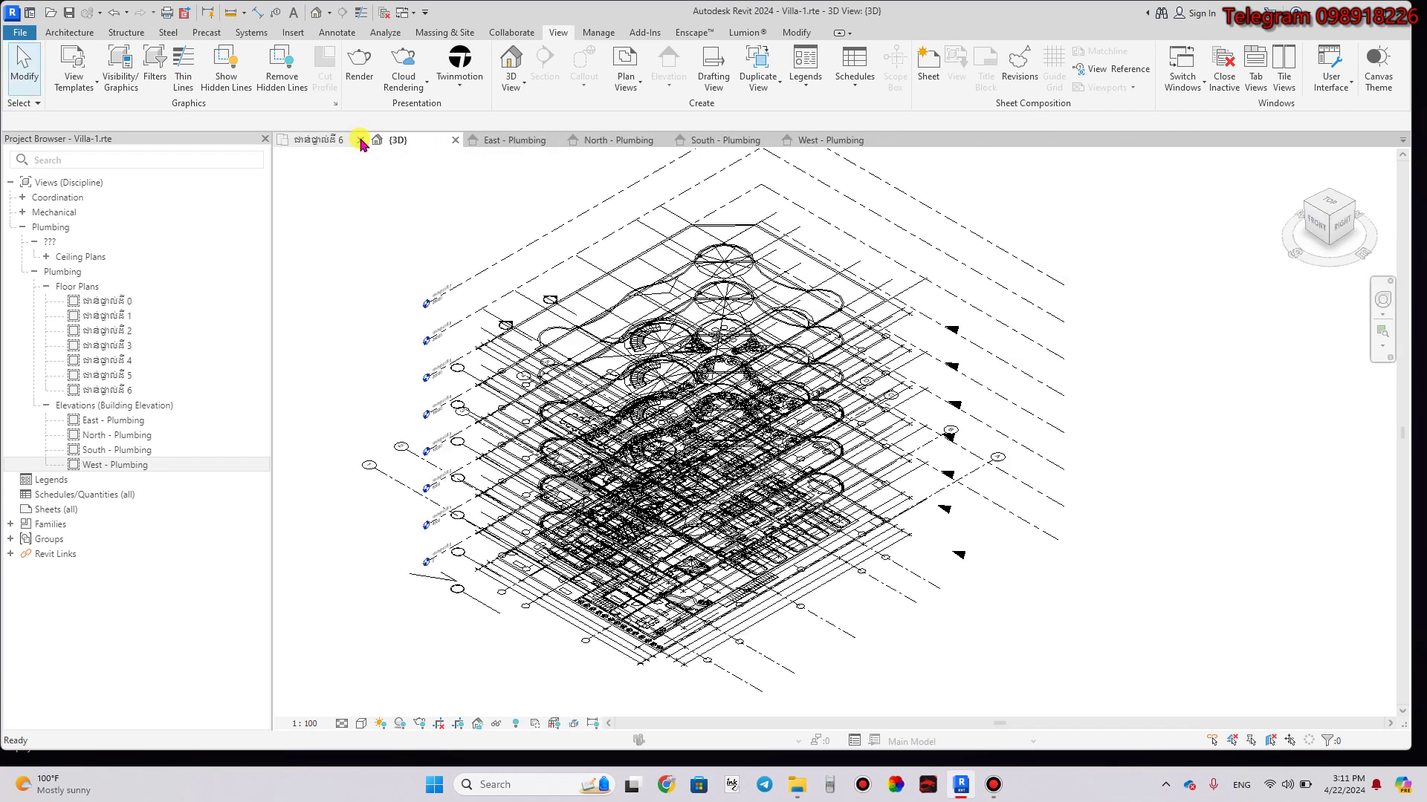
click(361, 141)
Close the East, North, South and West - Plumbing elevation views.
click(464, 140)
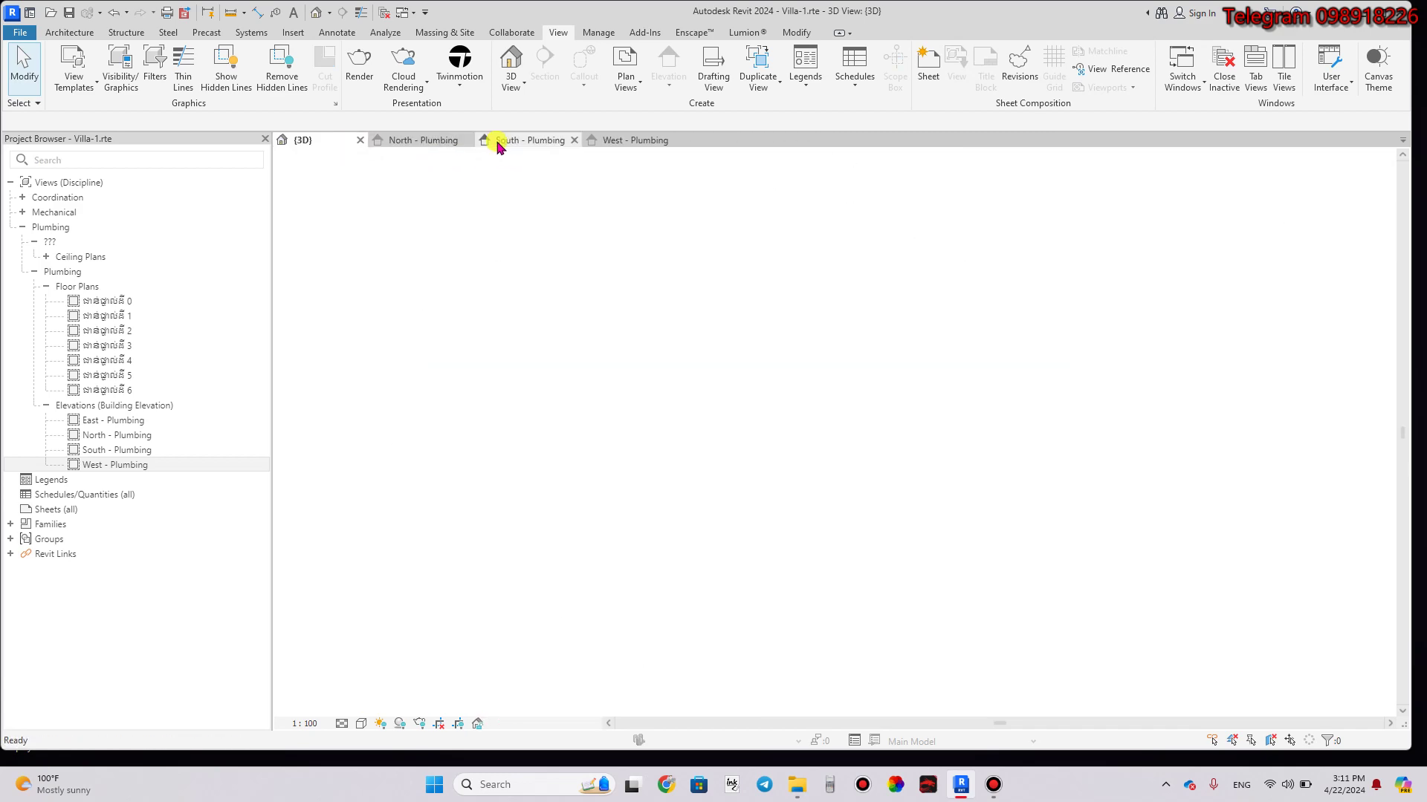
click(460, 142)
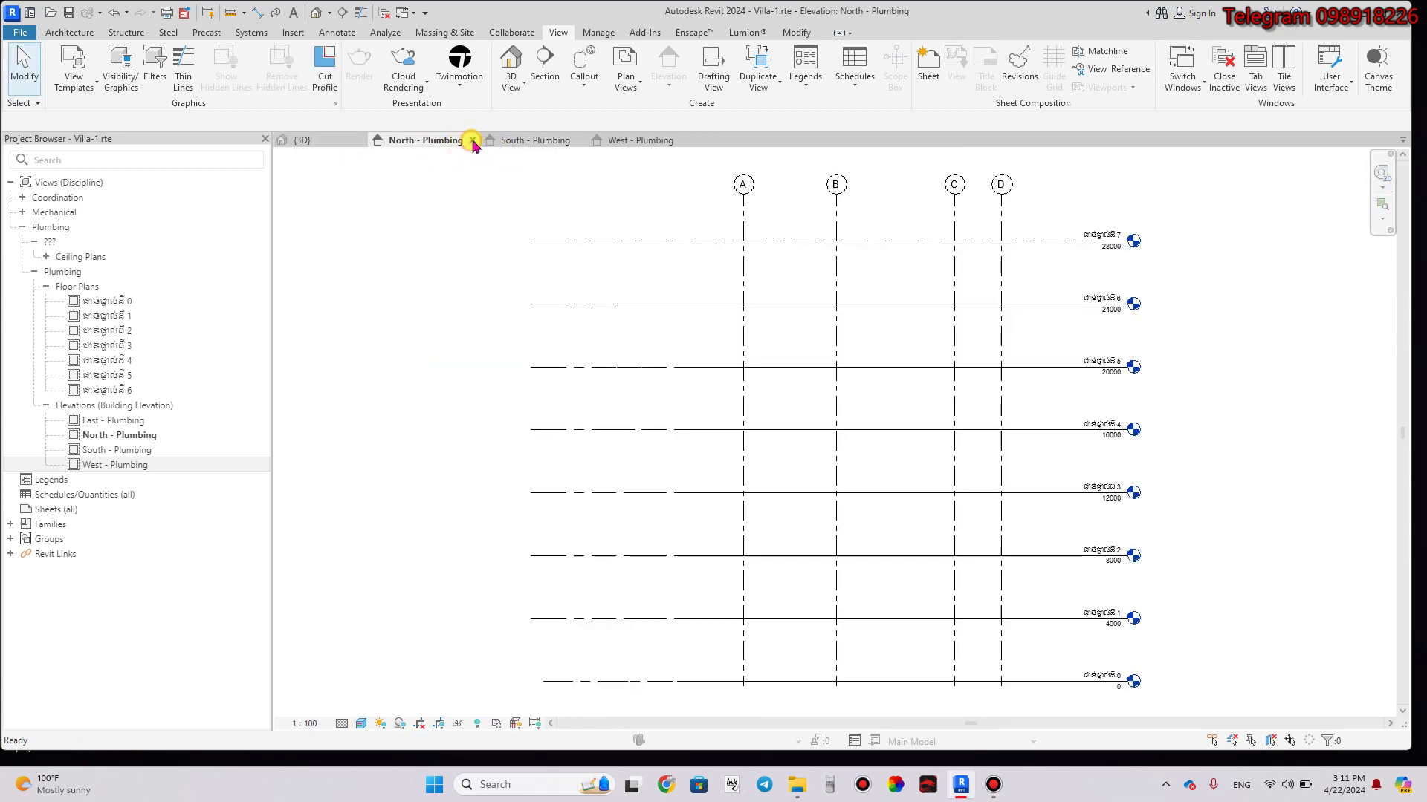
click(473, 141)
click(468, 141)
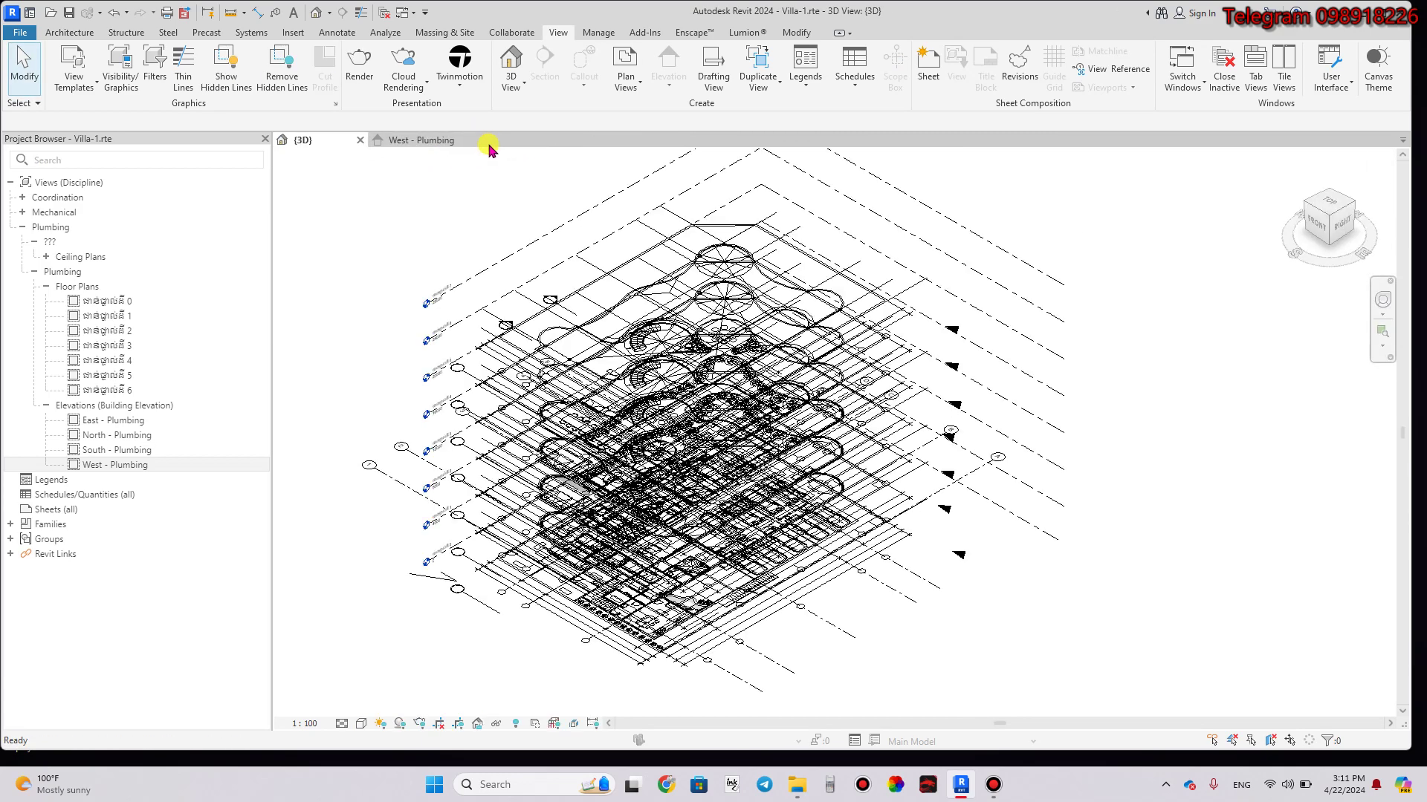
click(466, 141)
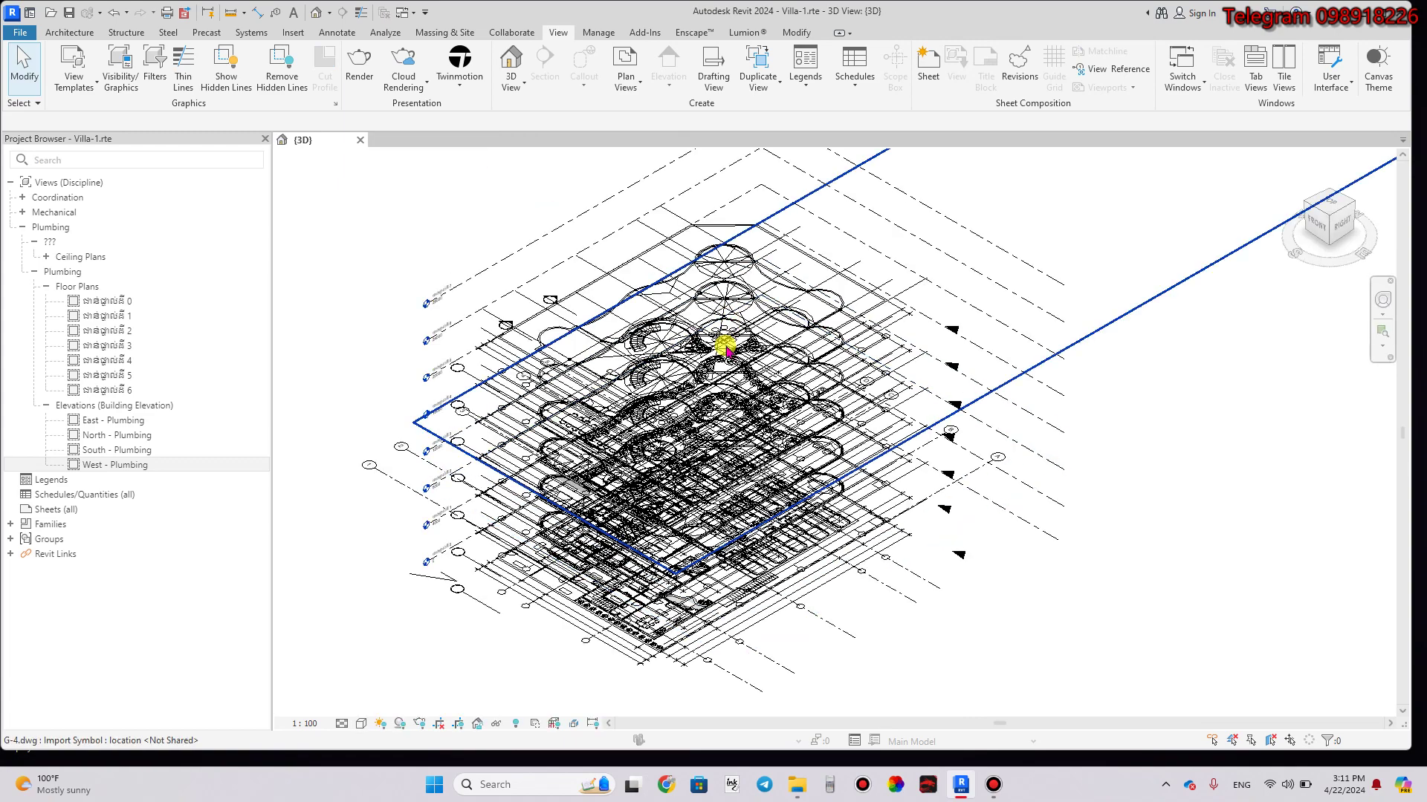
scroll(728, 339, down, 1)
scroll(653, 369, up, 2)
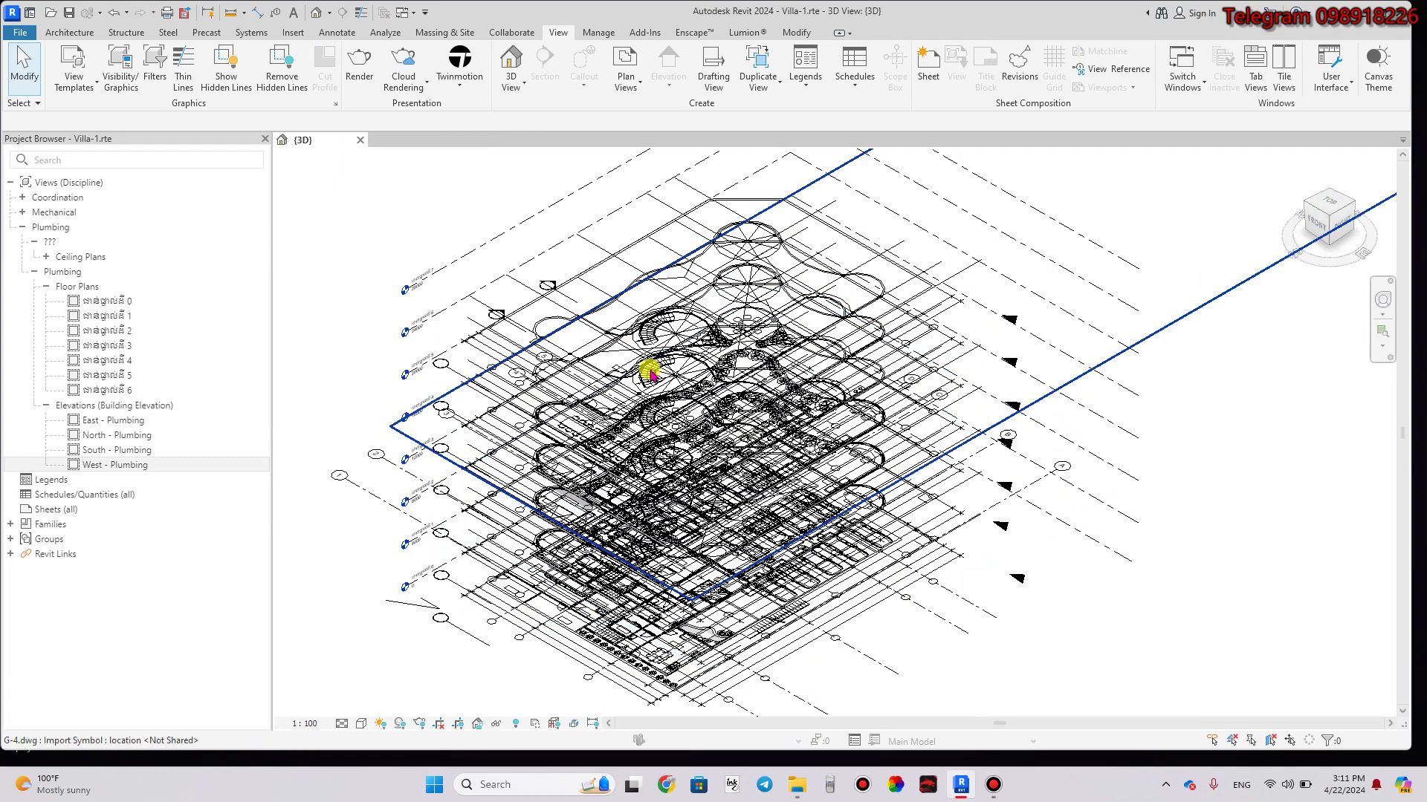
scroll(685, 350, up, 2)
scroll(710, 345, up, 1)
scroll(706, 344, down, 1)
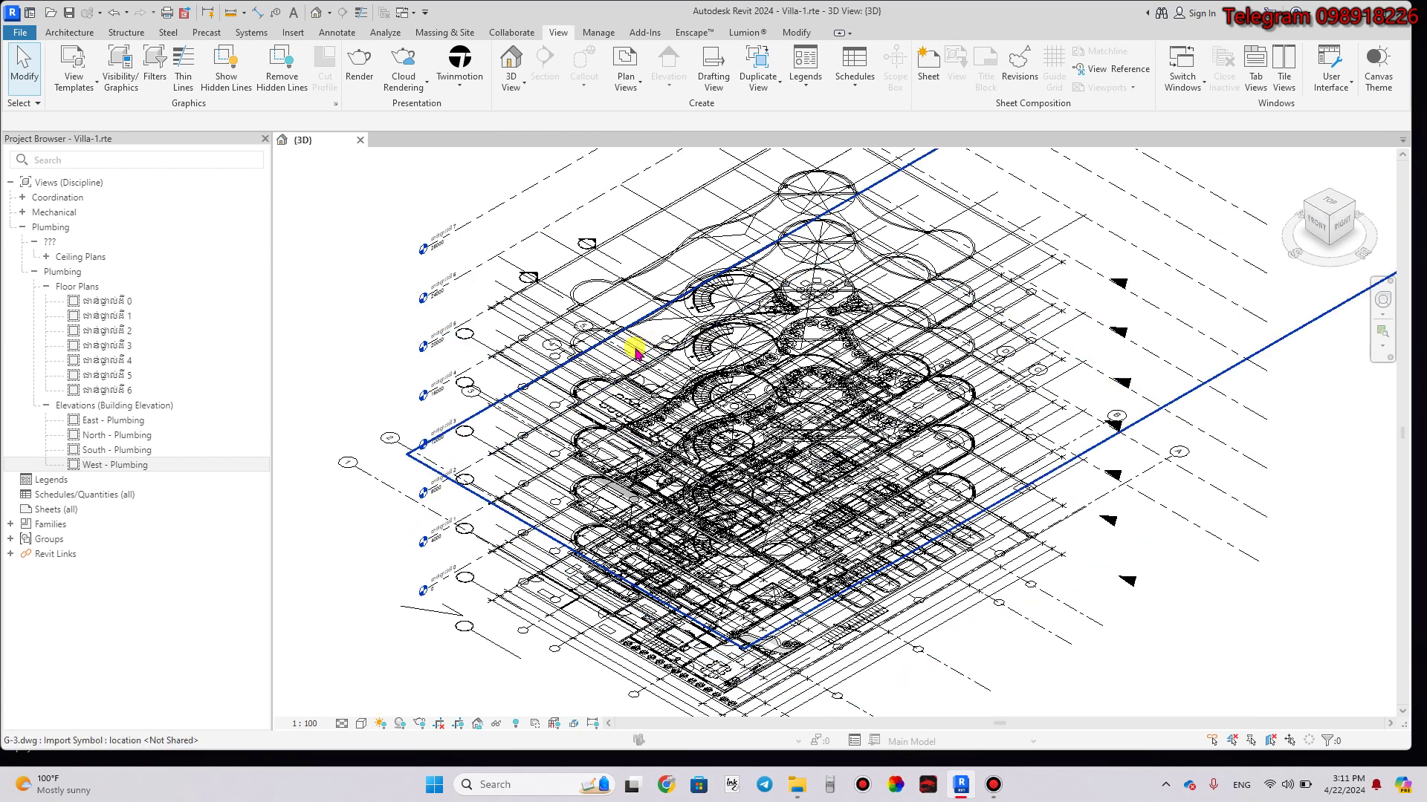
scroll(637, 351, down, 1)
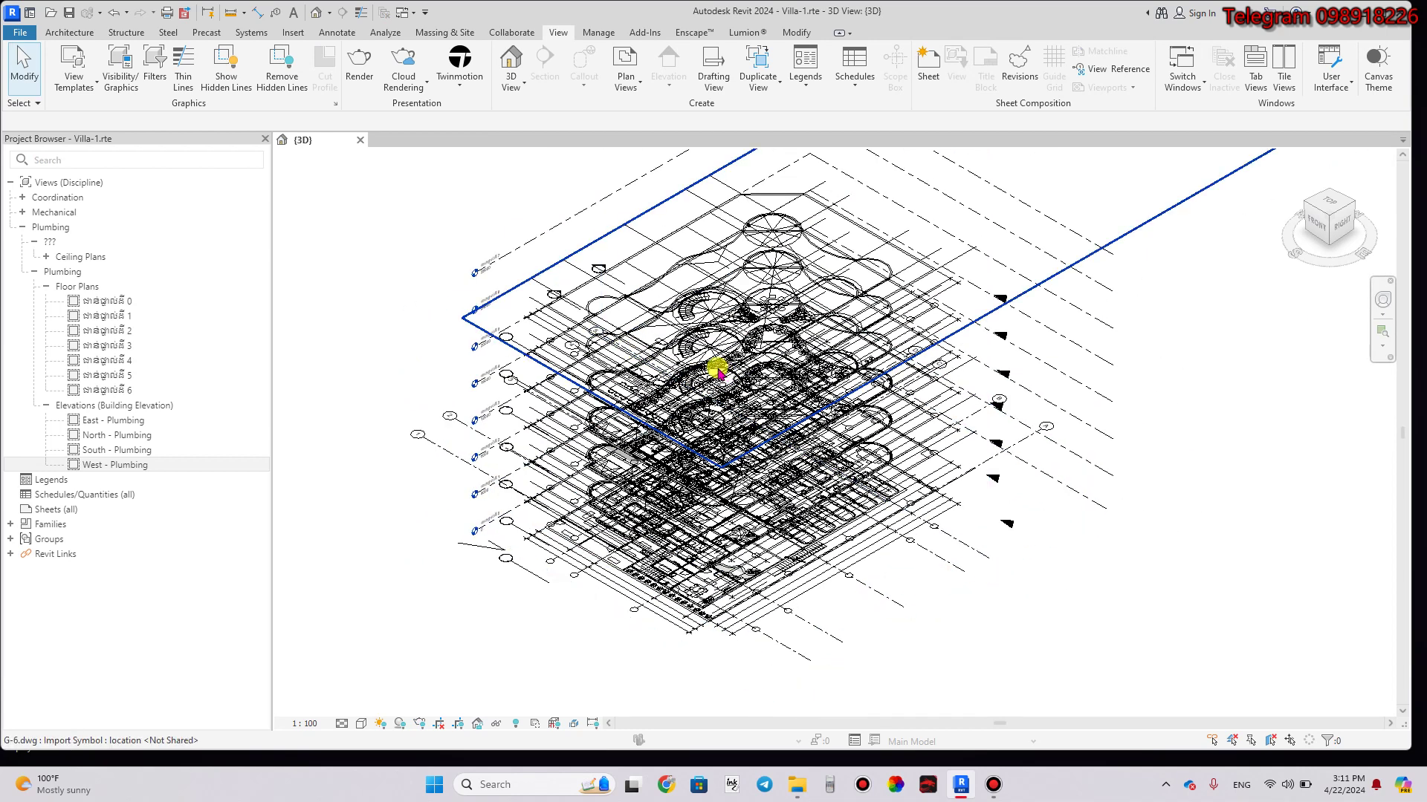